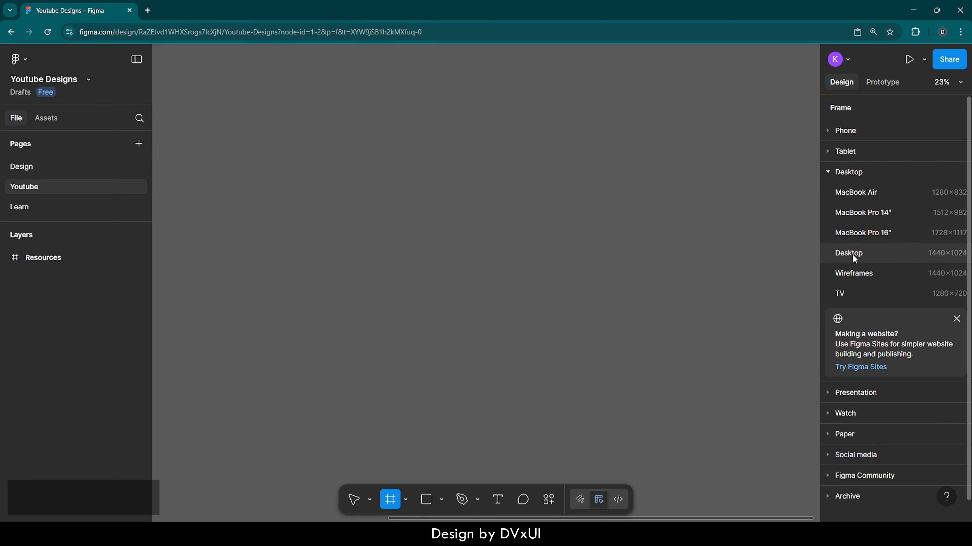
- Create a 1440 × 1024 Desktop frame and set its fill colour to black (000000)
click(852, 255)
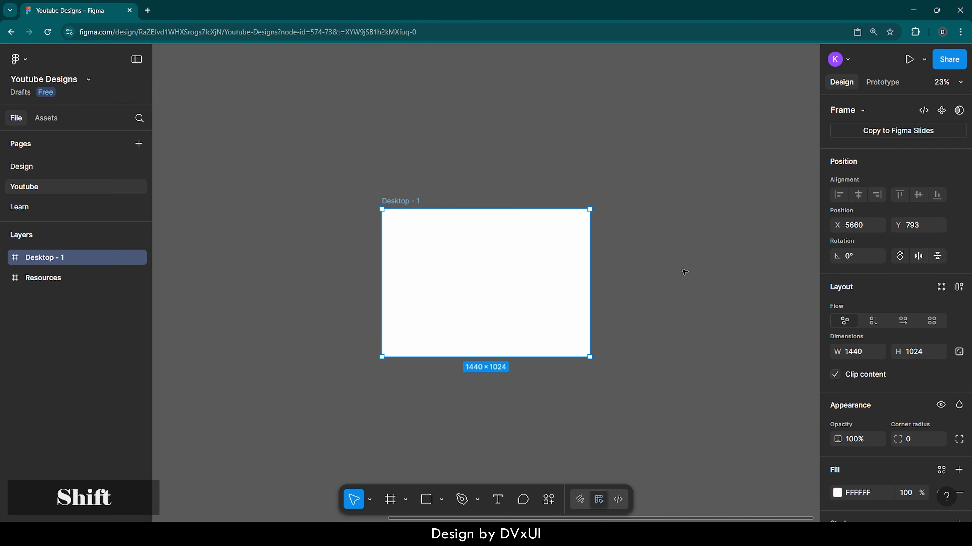
key(shift+2)
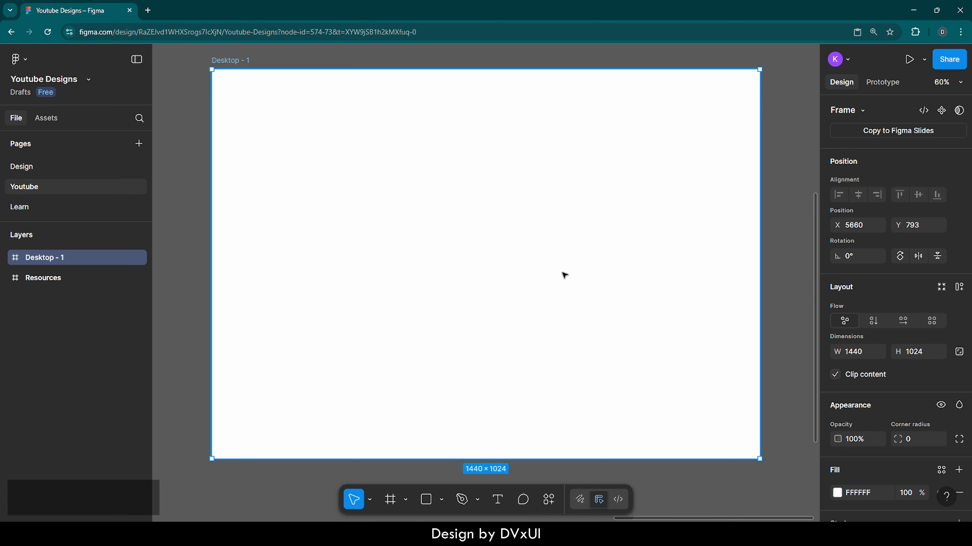
scroll(836, 477, down, 3)
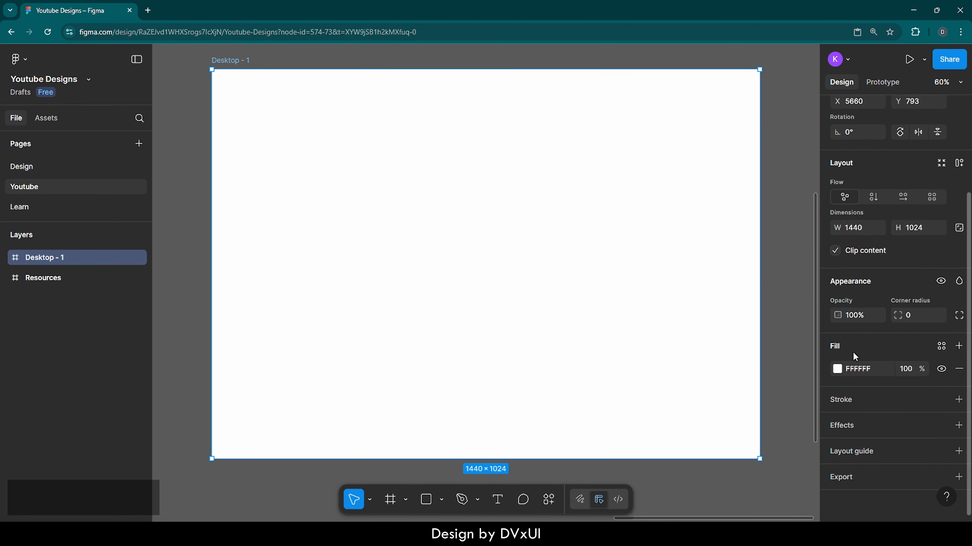
click(855, 370)
text(00)
key(Return)
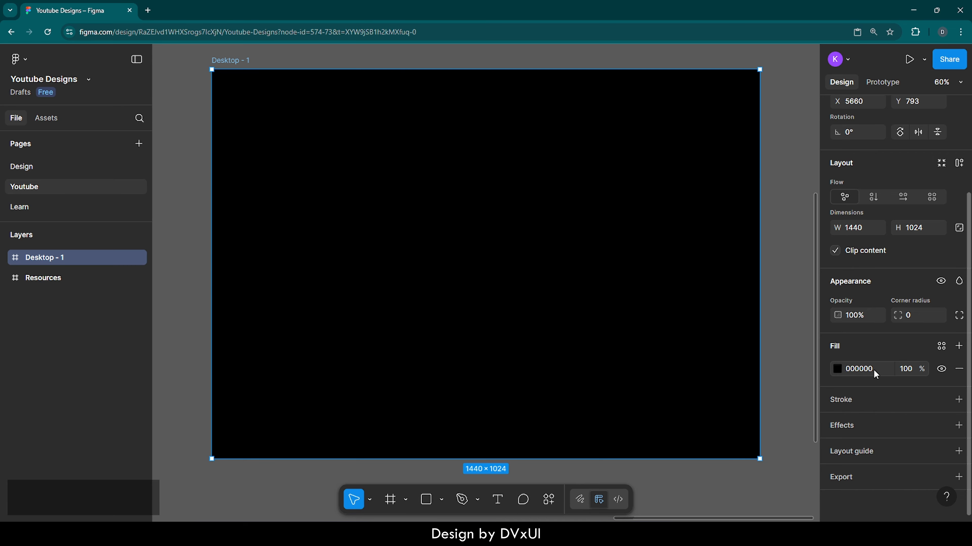
click(790, 341)
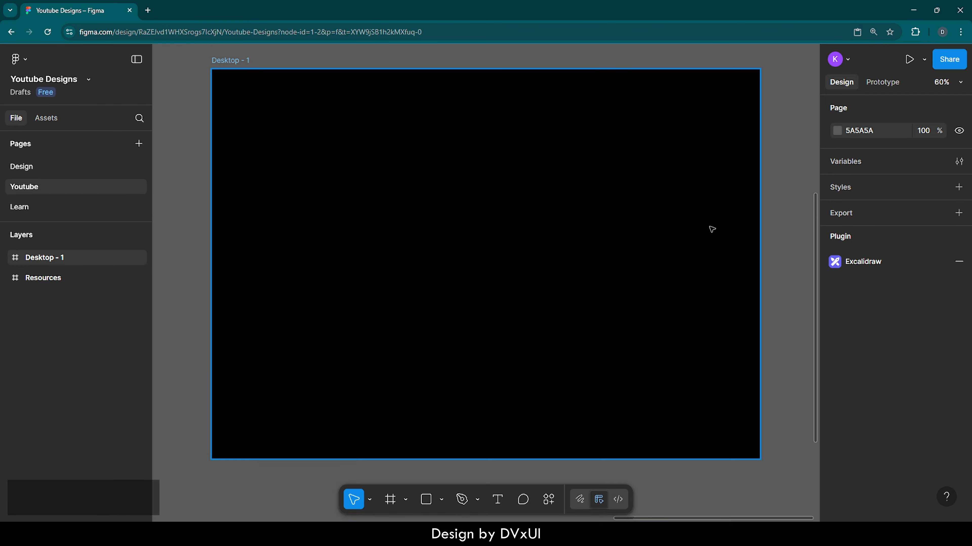
- Add a stroke to the desktop frame and set its weight to 4
click(655, 175)
scroll(843, 398, down, 4)
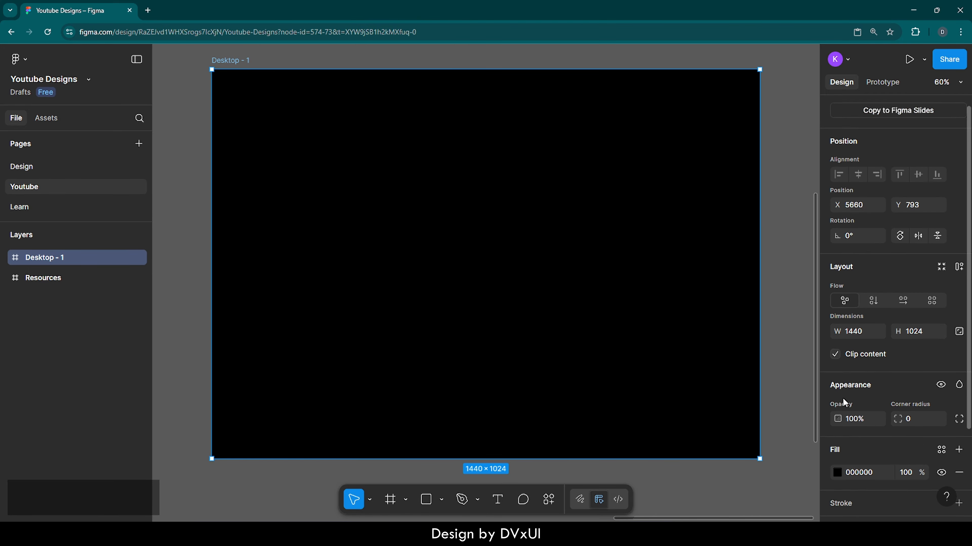
click(832, 399)
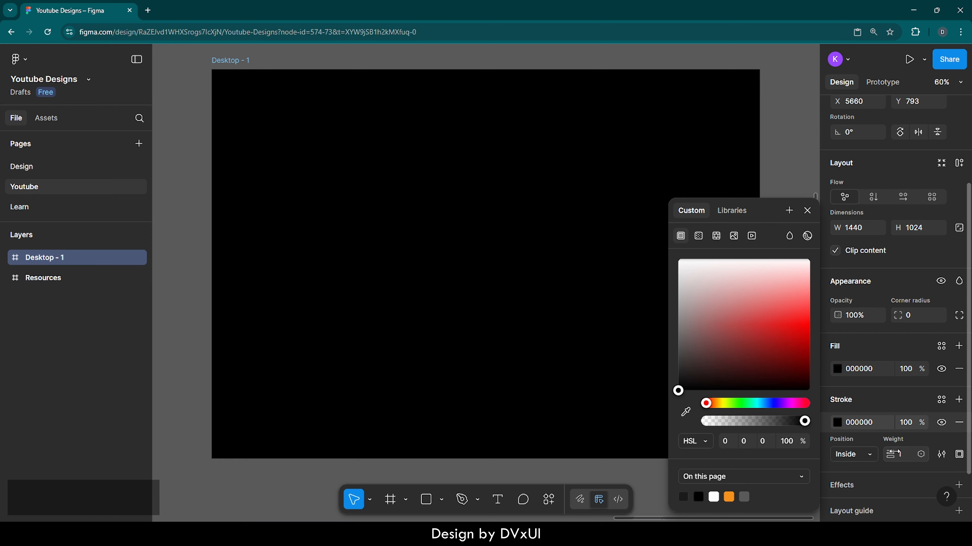
click(907, 455)
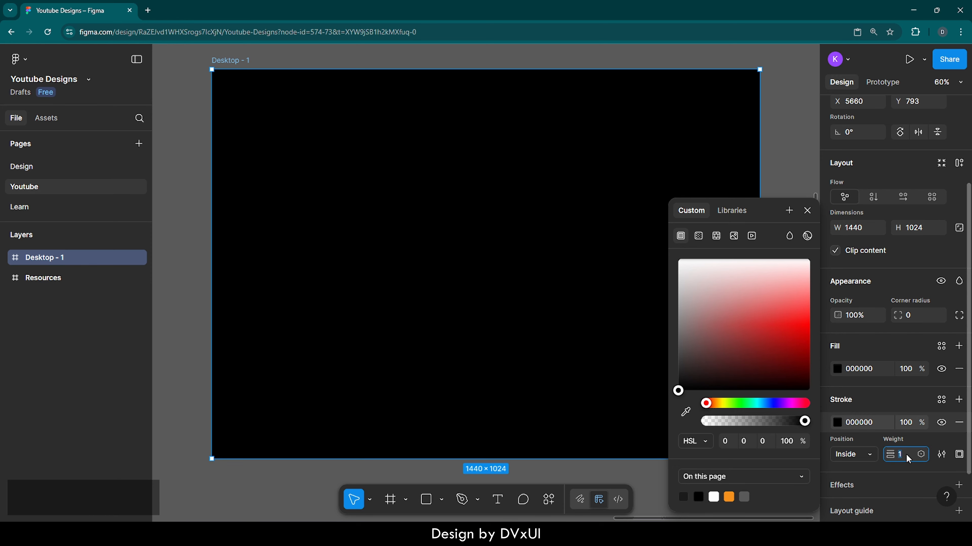
text(4)
key(Return)
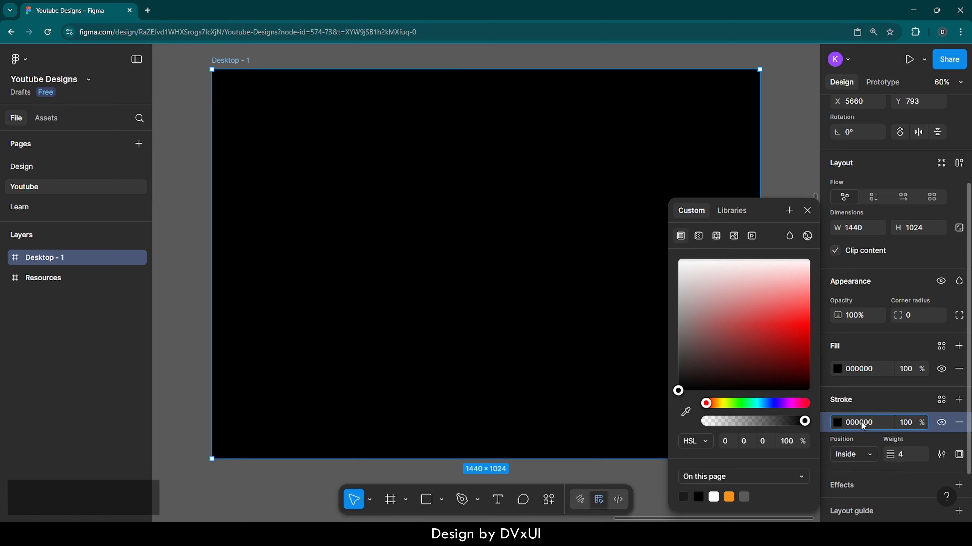
key(Escape)
click(790, 404)
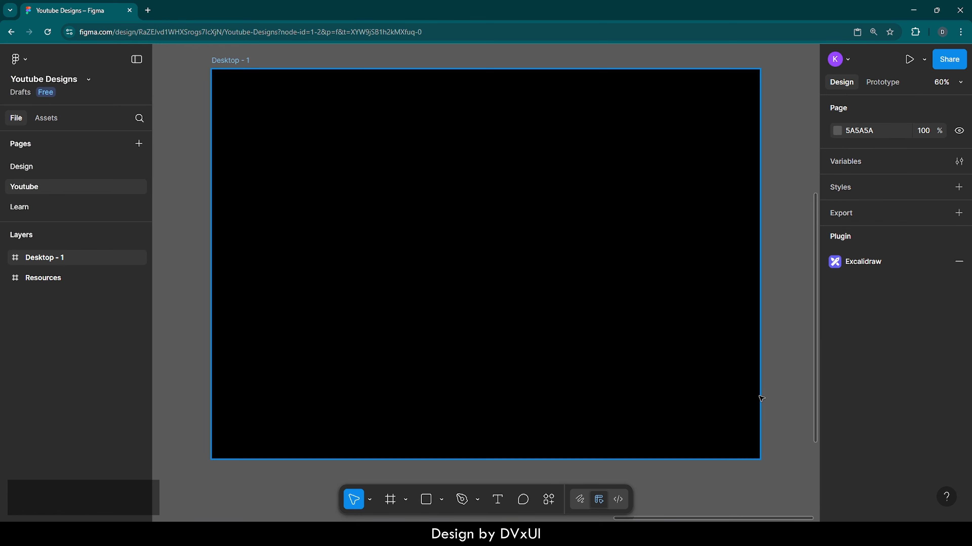
- Change the desktop frame's stroke colour to white (FFFFFF) and its position to Outside
click(714, 385)
scroll(898, 471, down, 3)
scroll(898, 471, down, 1)
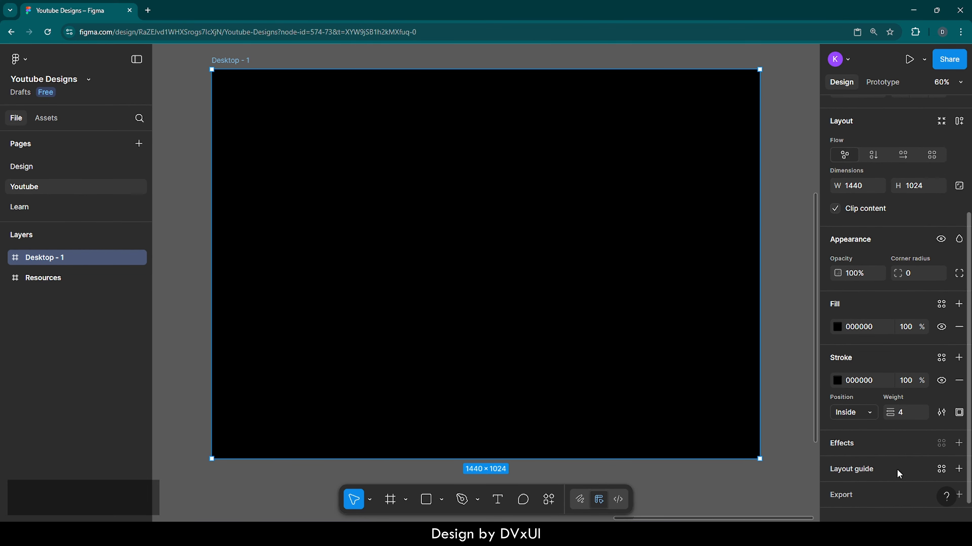
click(864, 381)
text(ff)
key(Return)
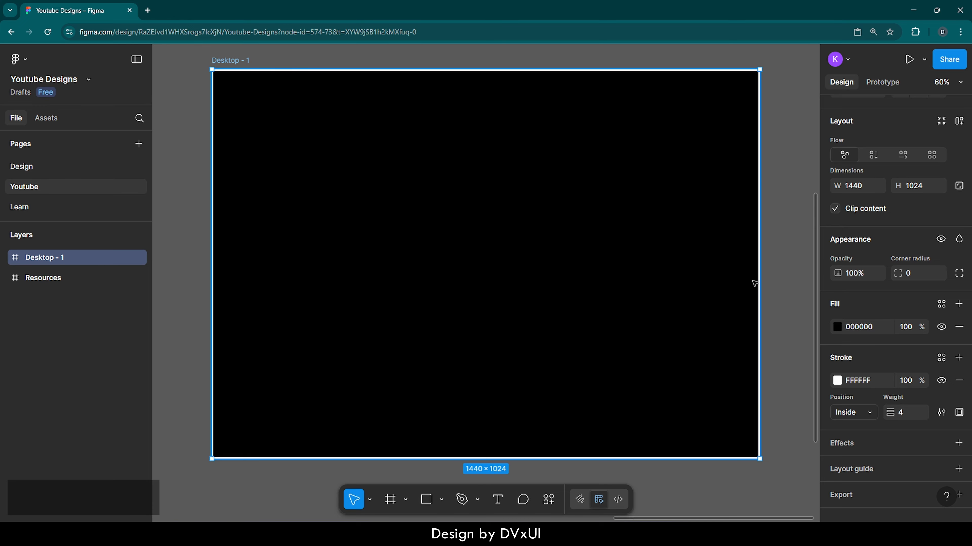
click(851, 413)
click(852, 427)
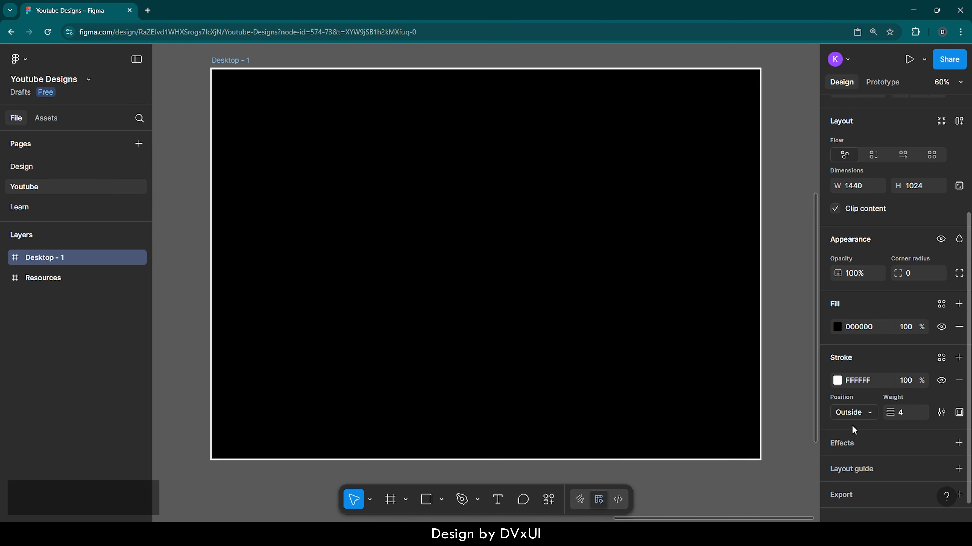
- Set the opacity of the desktop frame's stroke to 30%
click(906, 381)
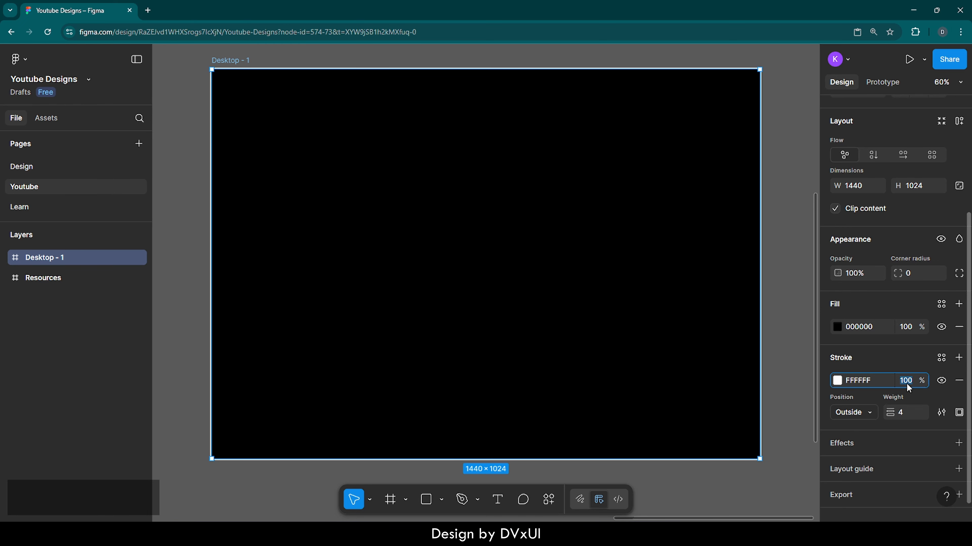
text(30)
key(Return)
click(791, 329)
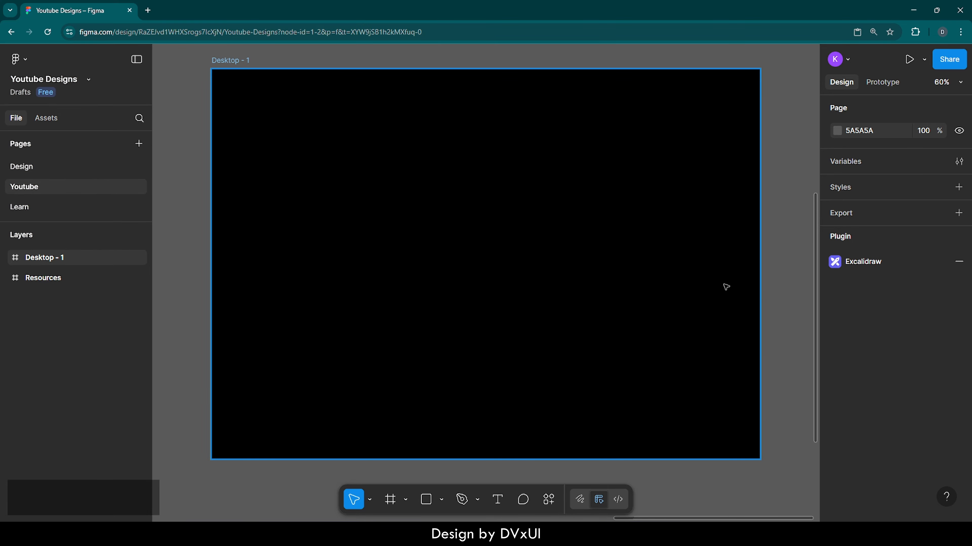
- Set the stroke weight of the desktop frame to 6
click(547, 183)
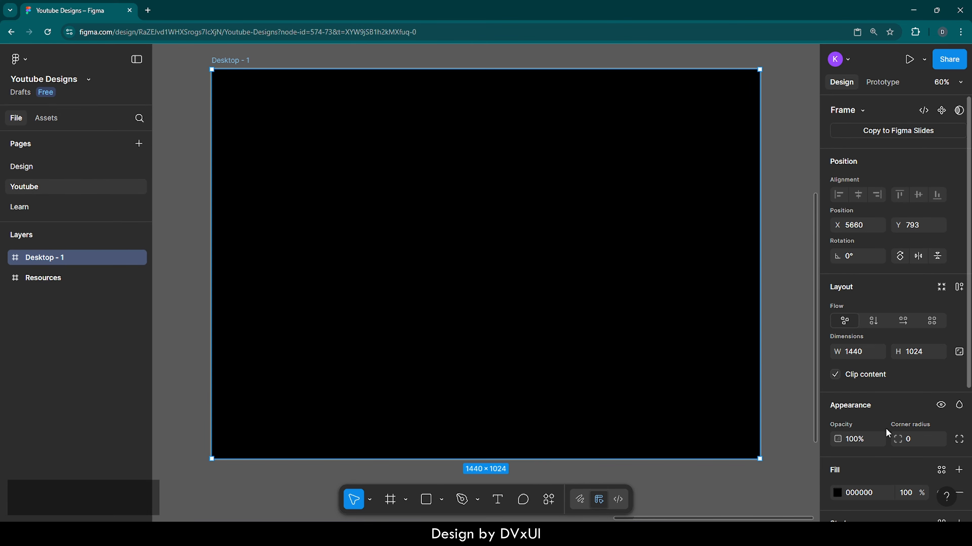
scroll(885, 428, down, 5)
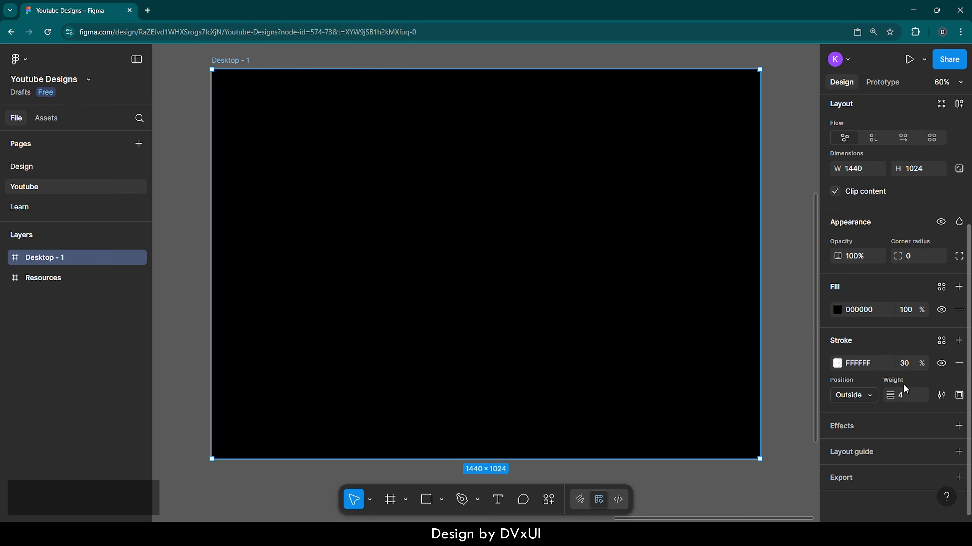
click(921, 363)
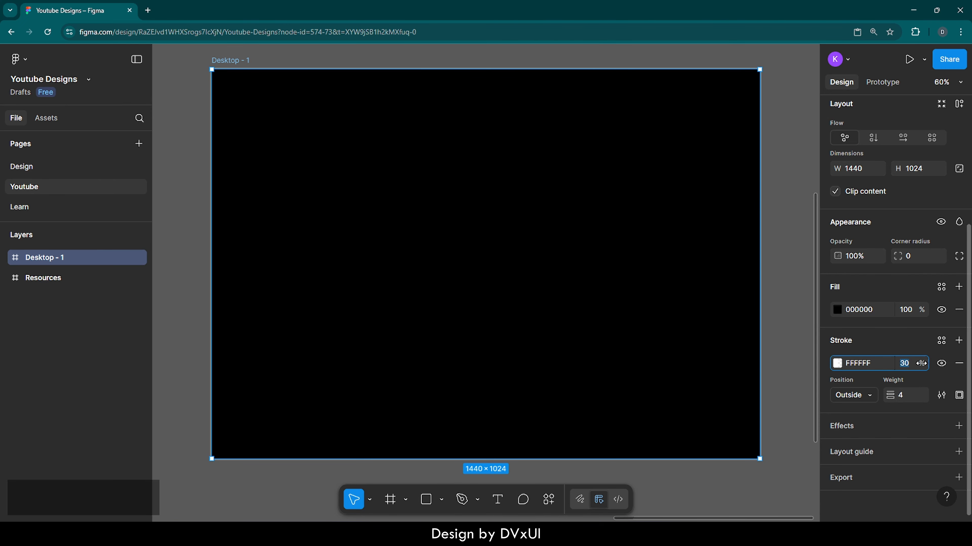
click(909, 393)
key(BackSpace)
text(6)
key(Return)
click(800, 324)
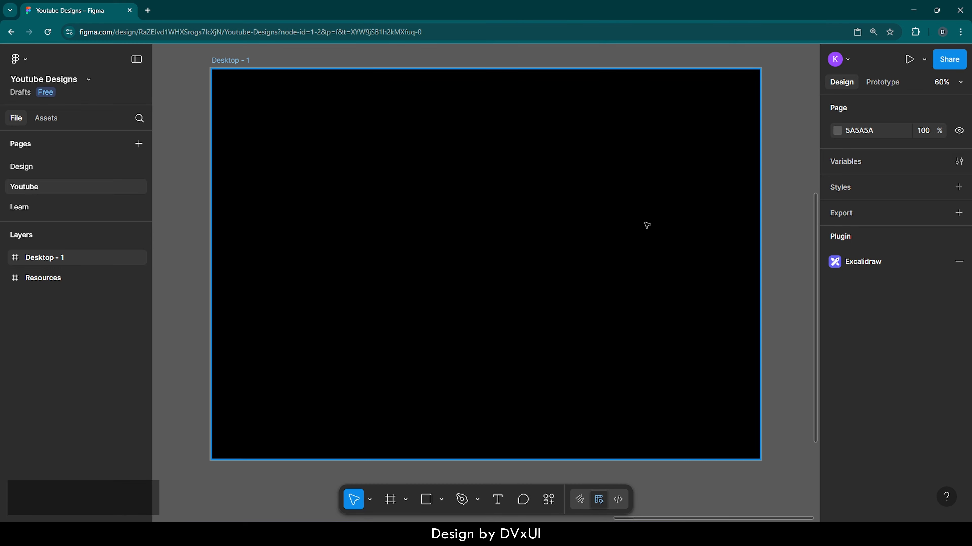
- Add a Columns layout guide to the desktop frame with a count of 16
click(496, 177)
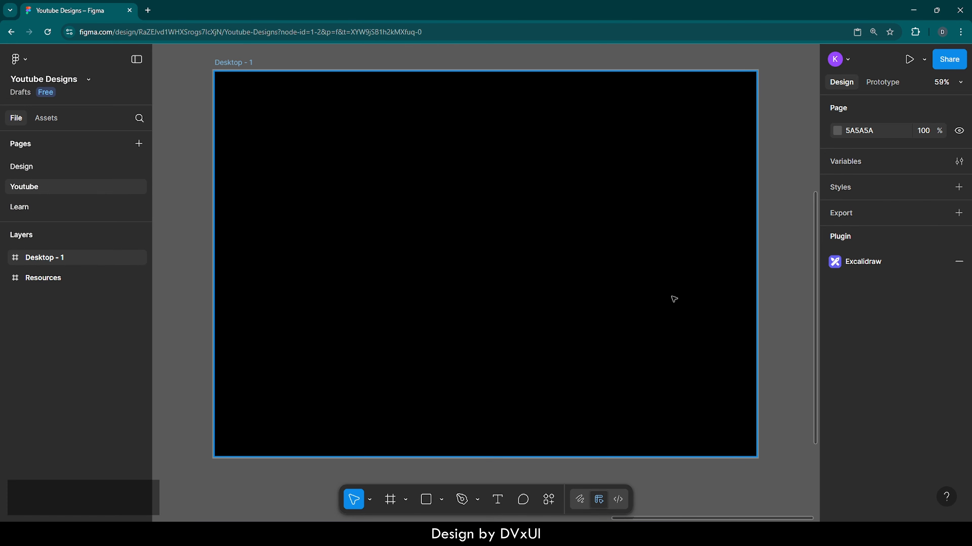
click(671, 297)
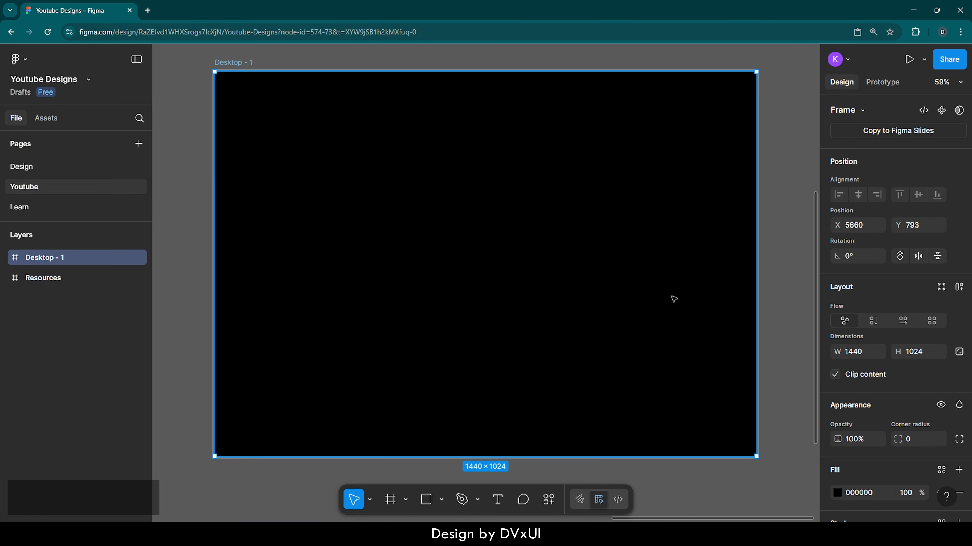
scroll(846, 436, down, 5)
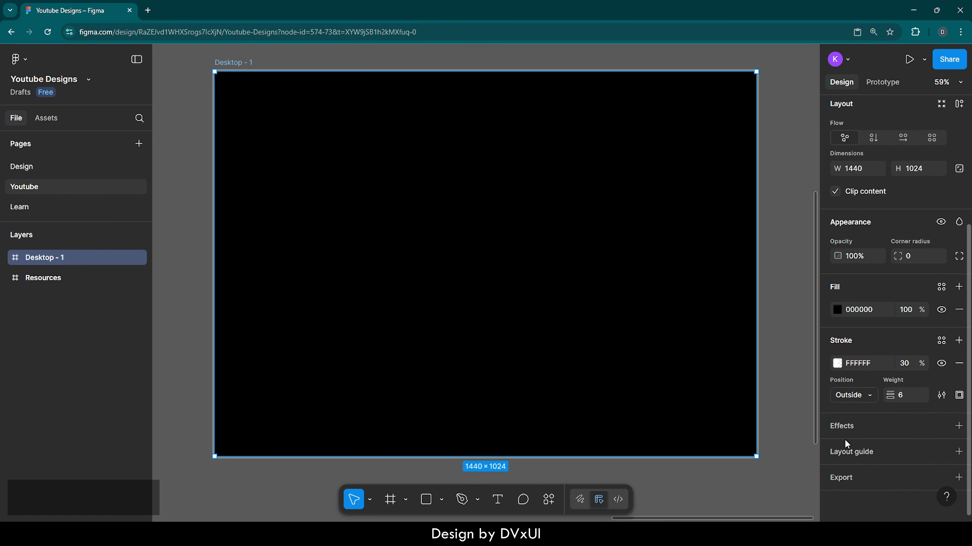
click(842, 451)
click(706, 450)
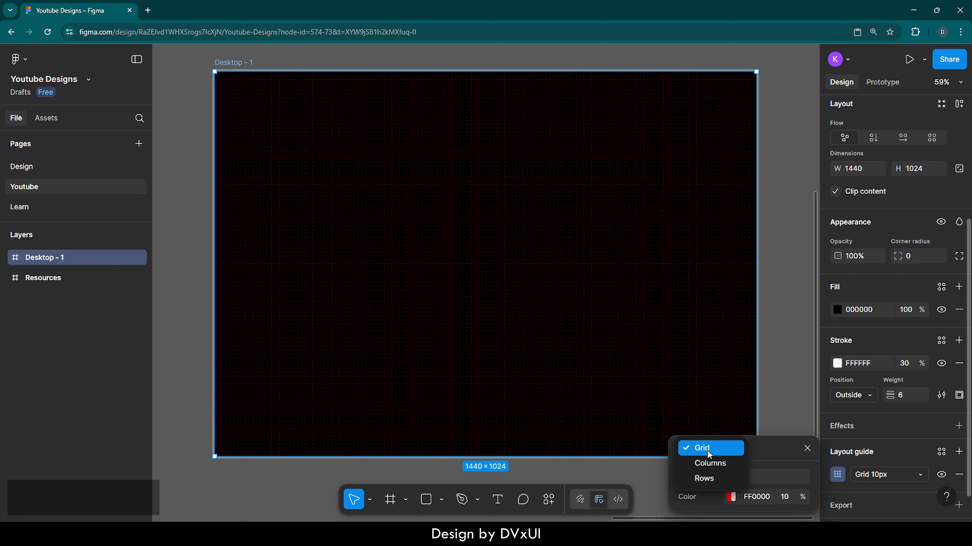
click(709, 462)
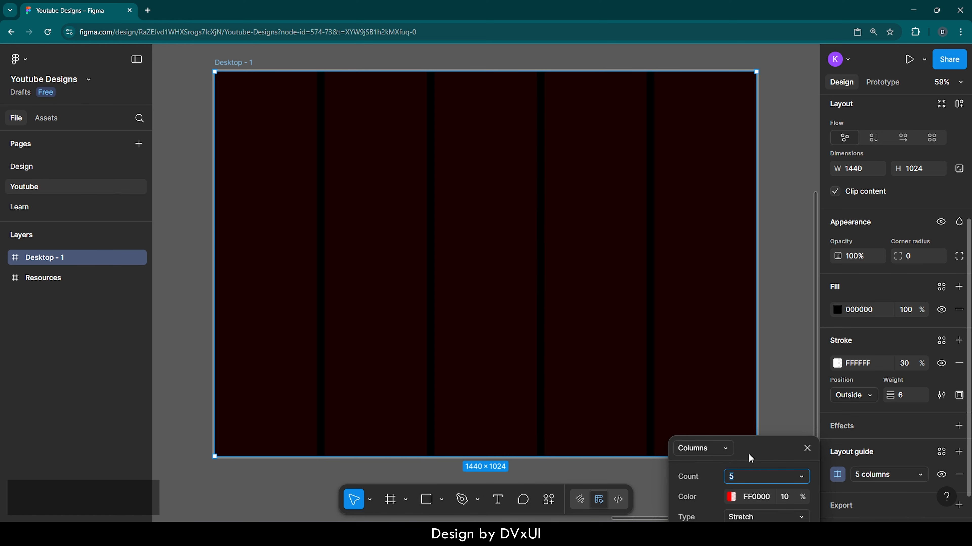
drag(749, 445, 751, 341)
click(741, 375)
text(16)
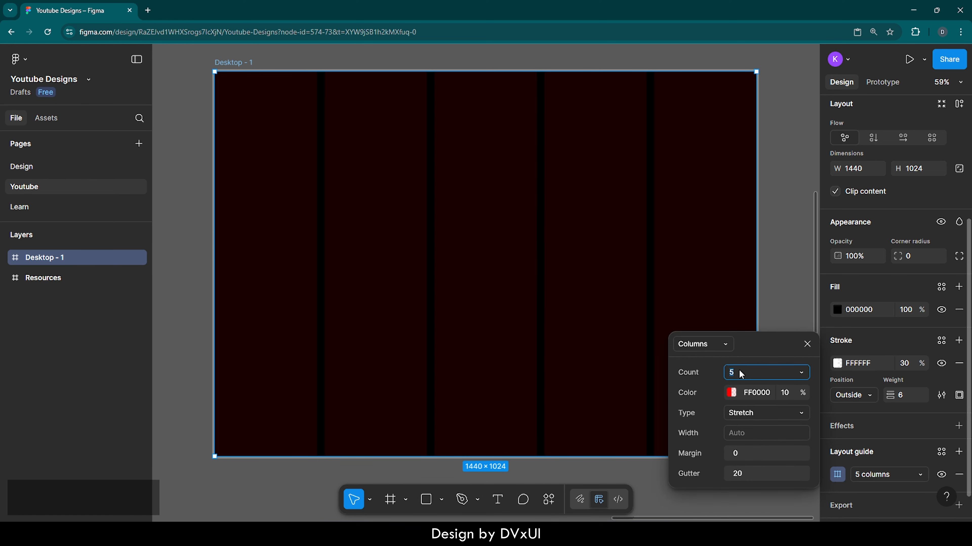
key(Return)
- Set the margin of the column layout guide to 120 and close its settings
click(738, 452)
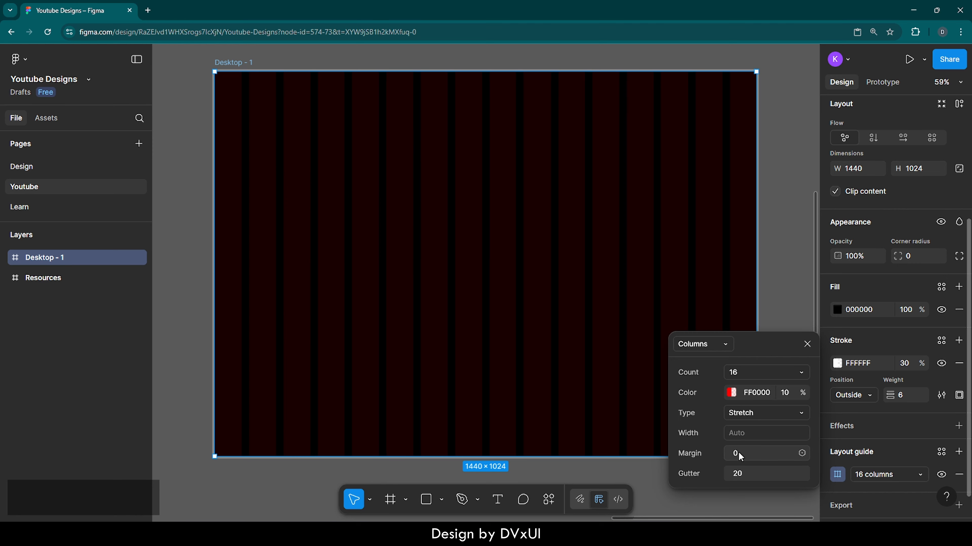
text(120)
key(Return)
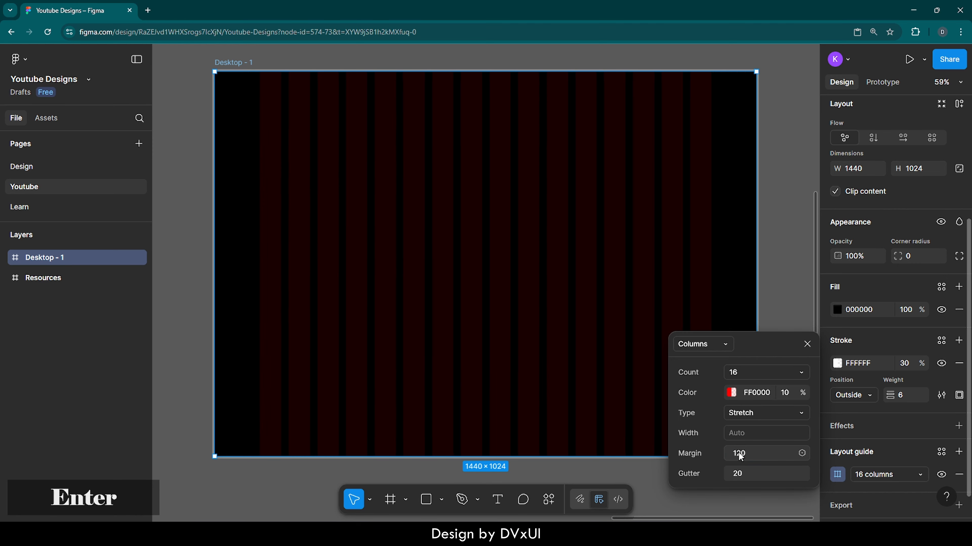
click(806, 346)
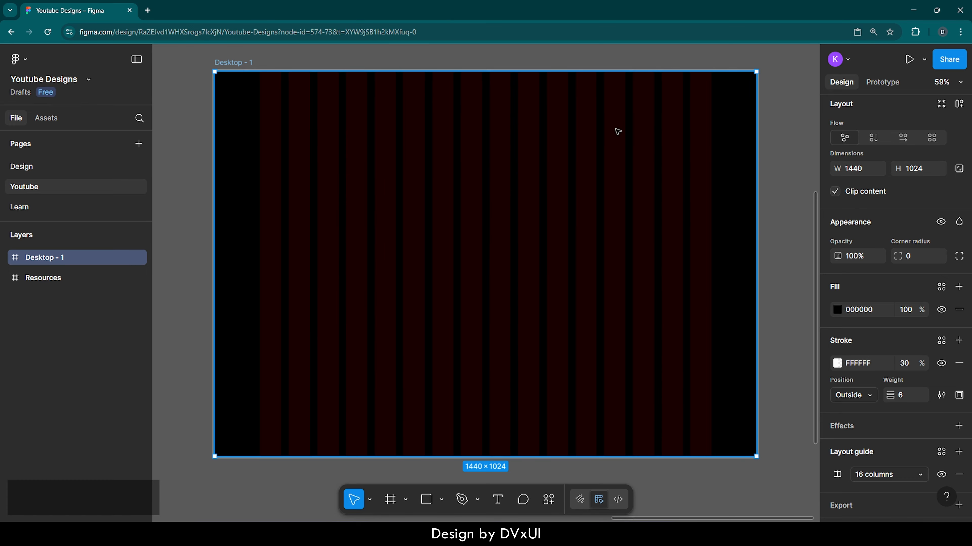
- Add the text "monk." near the first column in the upper-left area of the desktop frame
scroll(257, 58, up, 5)
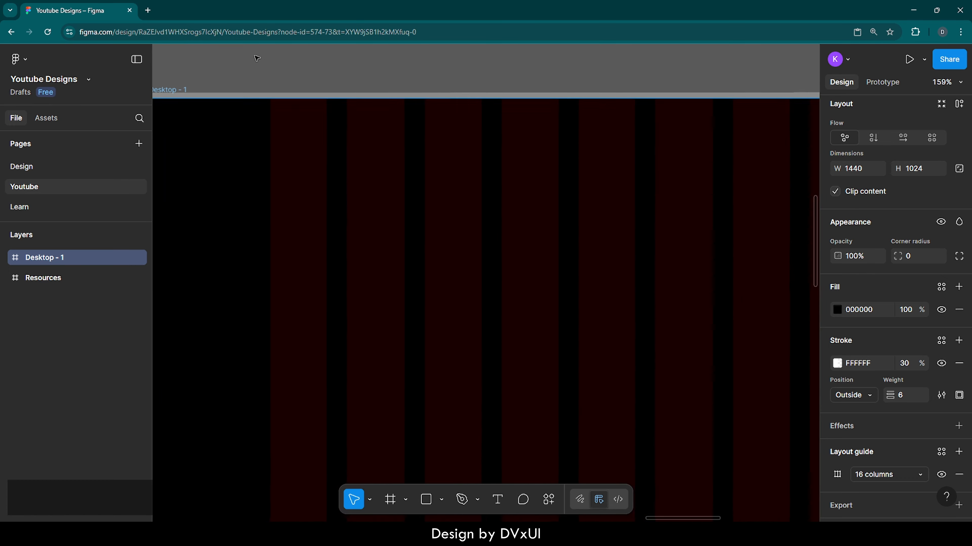
scroll(257, 59, down, 1)
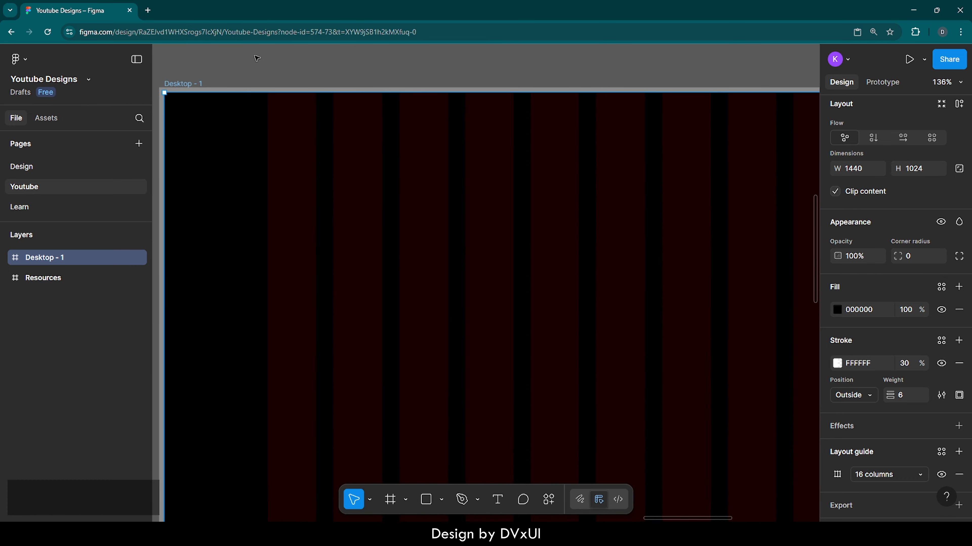
click(497, 499)
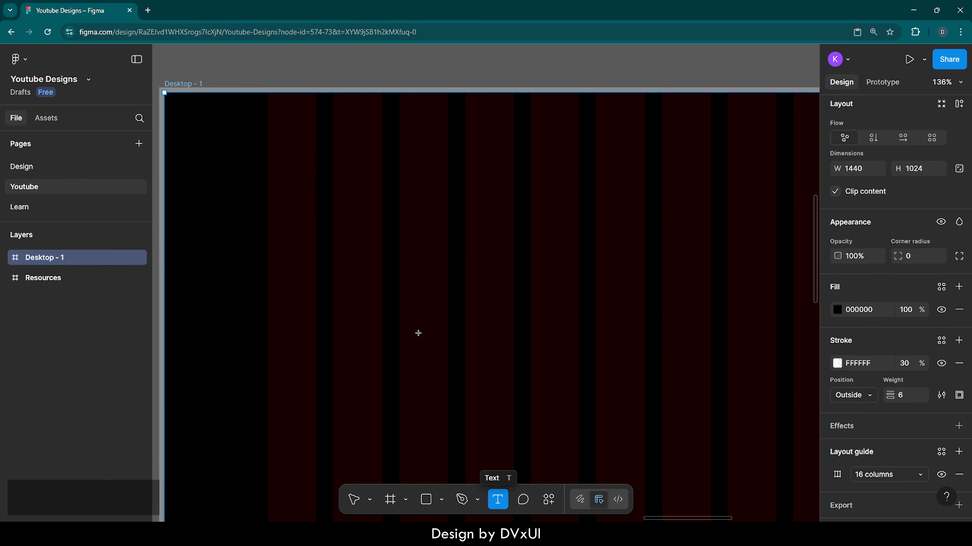
click(293, 239)
text(monl)
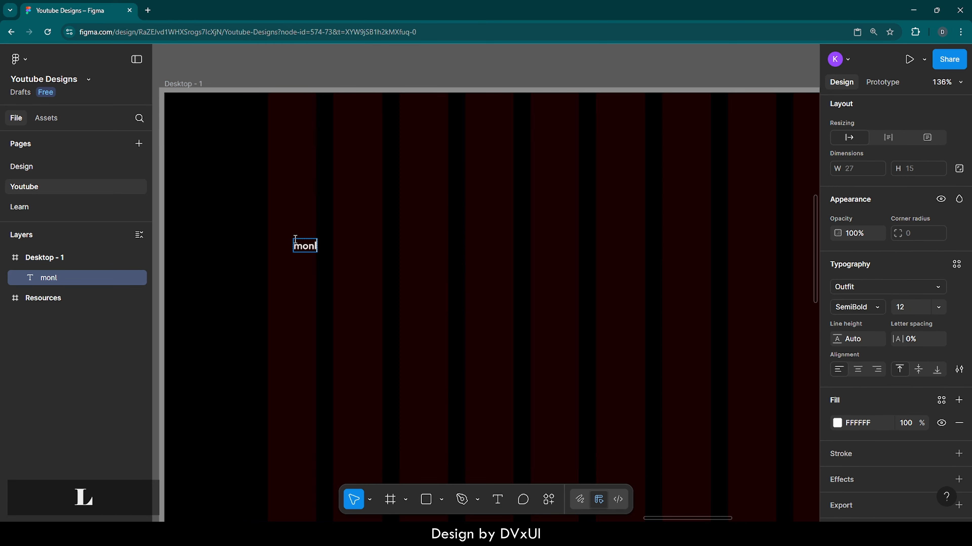
key(BackSpace)
text(k)
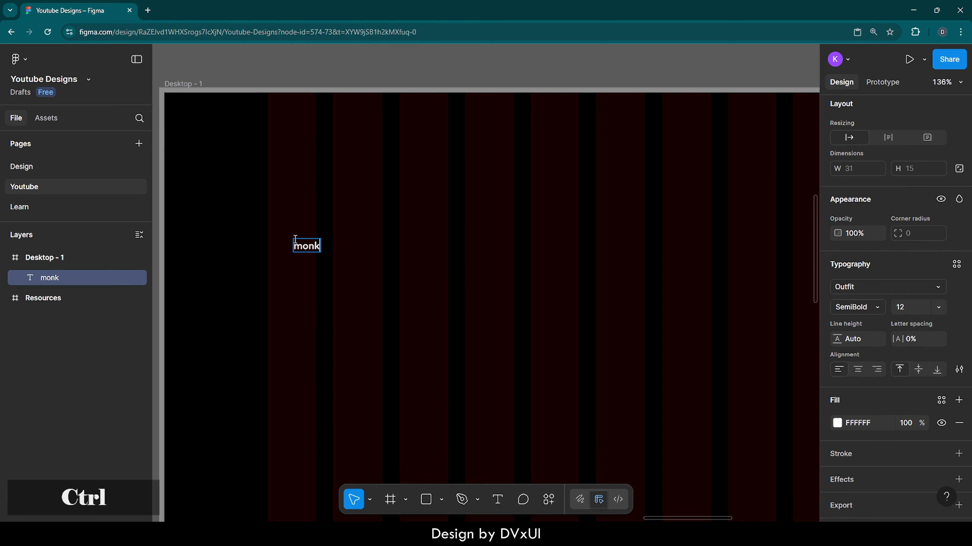
text(.)
key(ctrl+a)
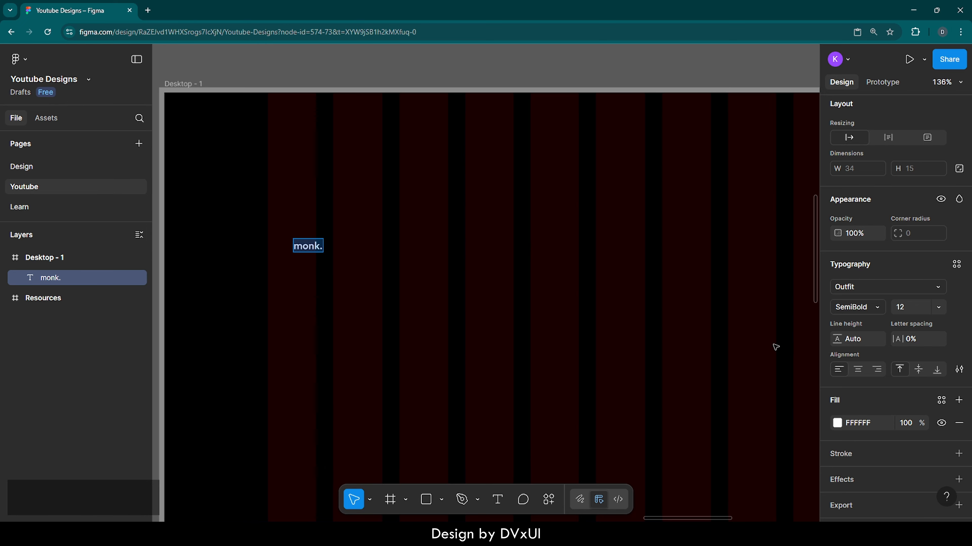
- Set the font size of the "monk." text to 32
click(904, 308)
text(32)
key(Return)
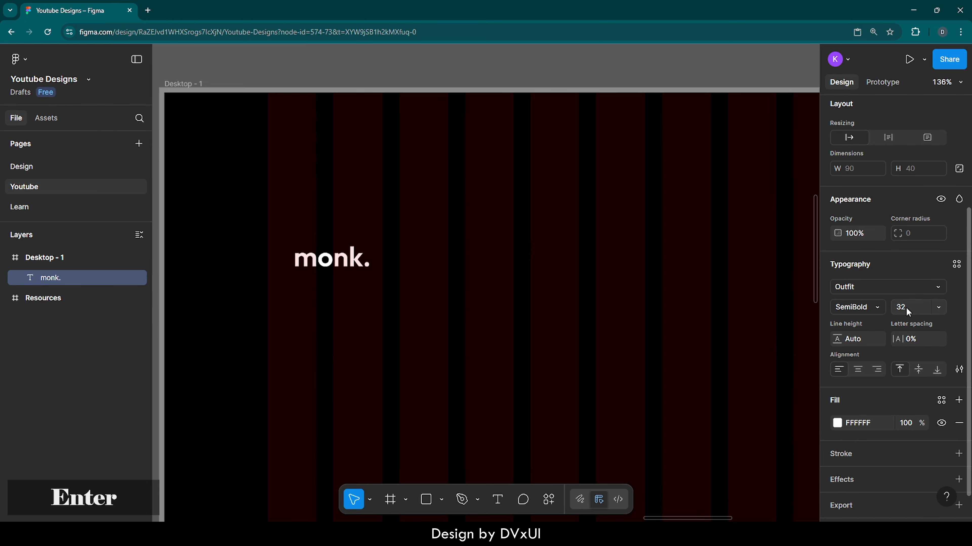
- Set the font weight of the "monk." text to Medium
click(867, 308)
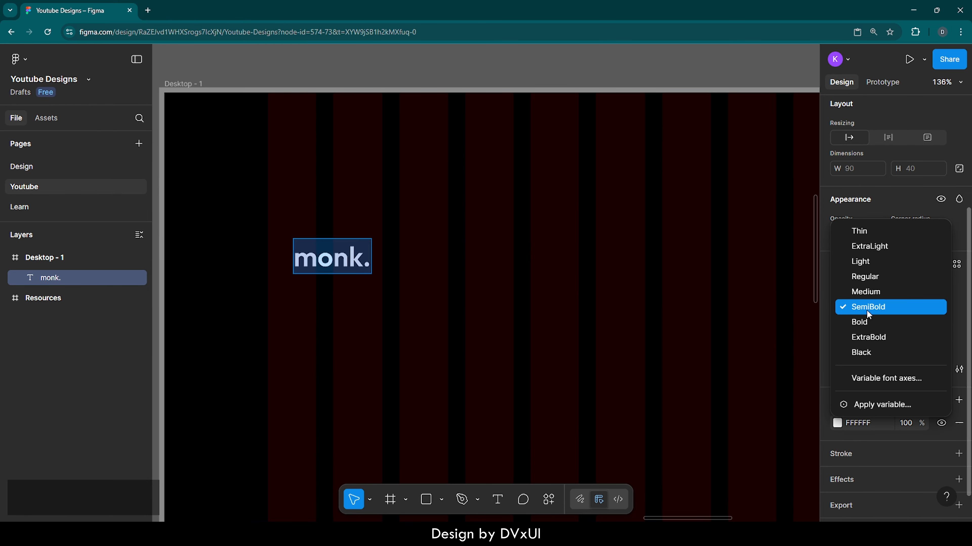
click(864, 296)
key(Escape)
- Move the "monk." text to the first column's left edge, 120 px from the frame's side and near its top, and deselect it
drag(316, 251, 290, 153)
key(alt)
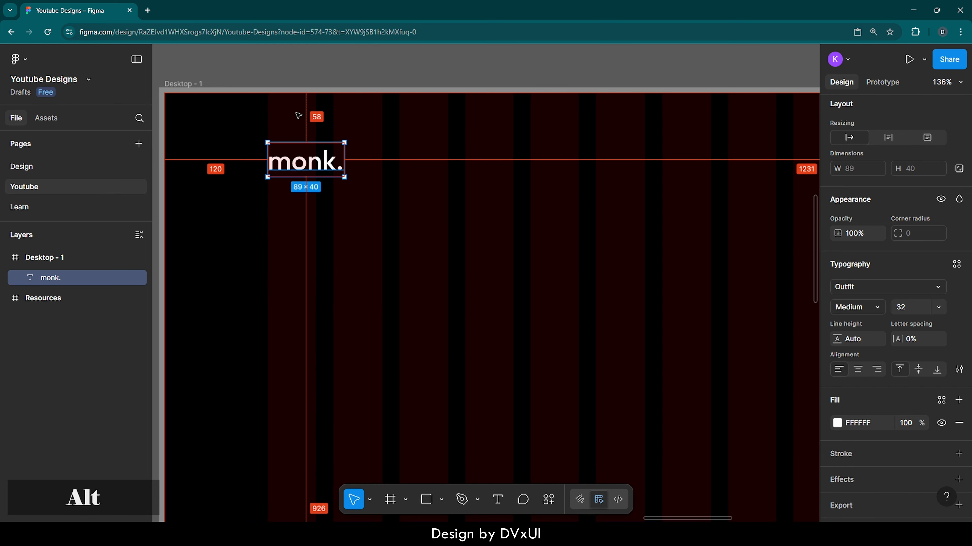
key(shift)
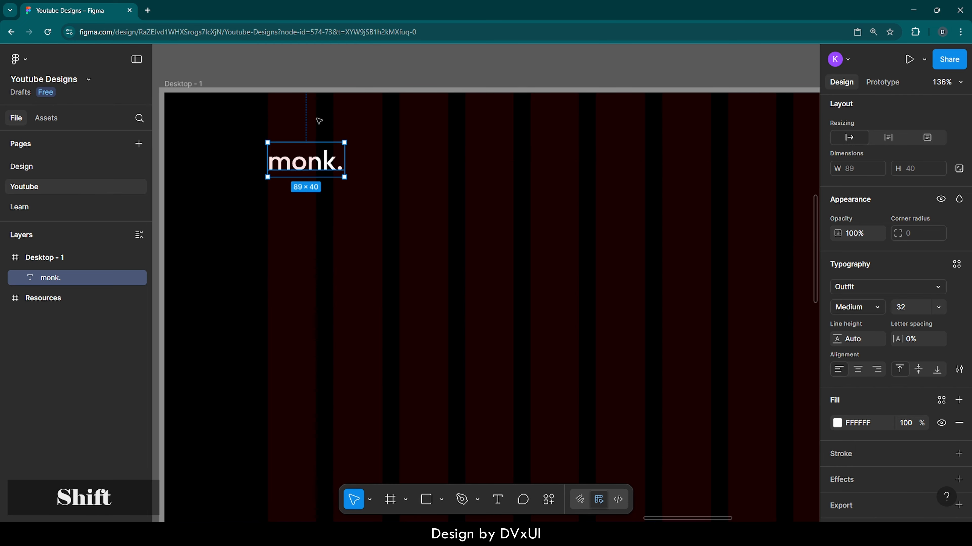
key(shift+Up)
key(alt)
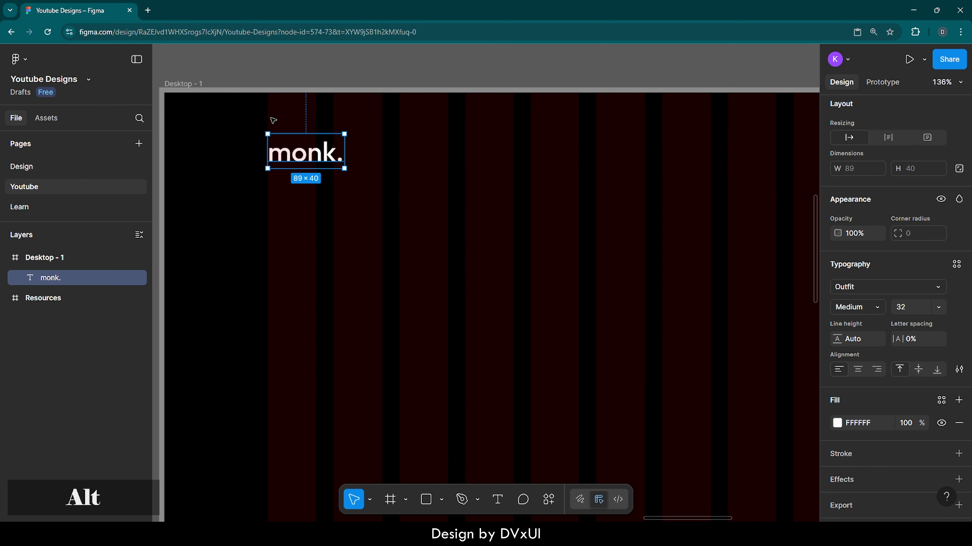
click(272, 120)
- Add the text "Home" near the middle of the desktop frame
scroll(272, 120, down, 6)
scroll(272, 121, left, 1)
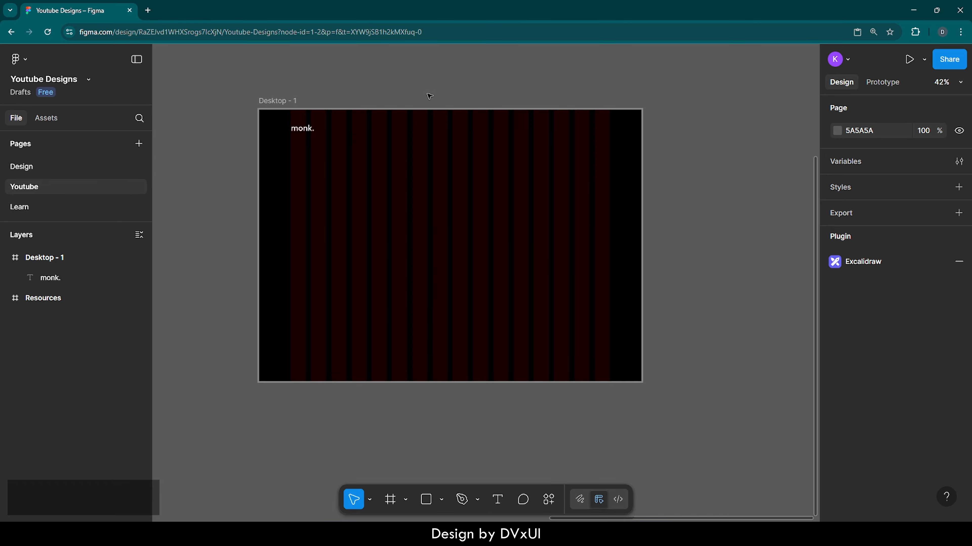
scroll(430, 95, up, 4)
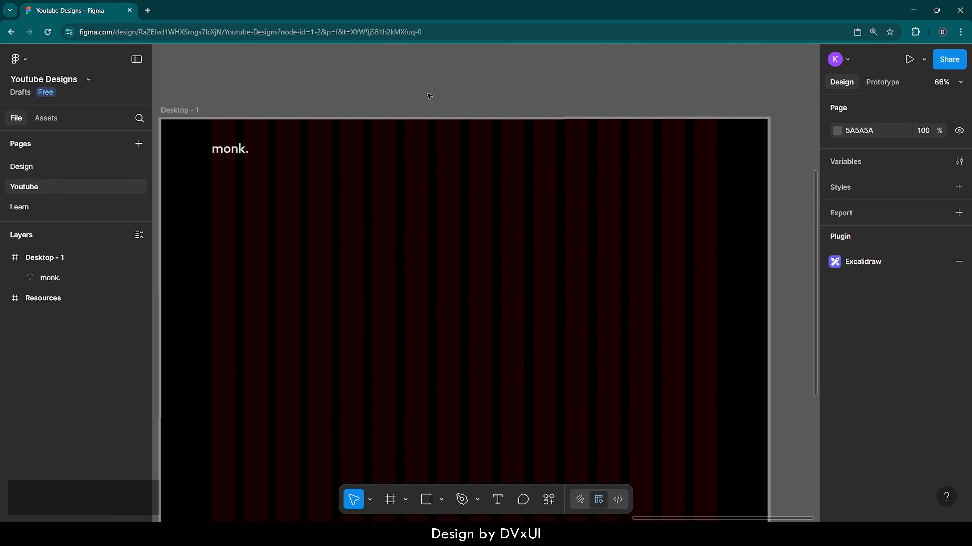
click(499, 505)
click(441, 363)
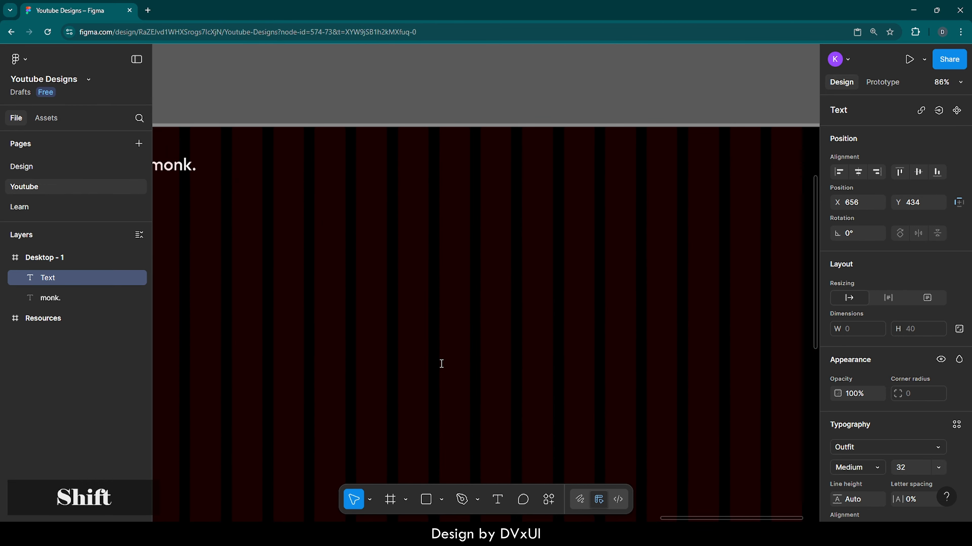
text(Home)
key(ctrl+Return)
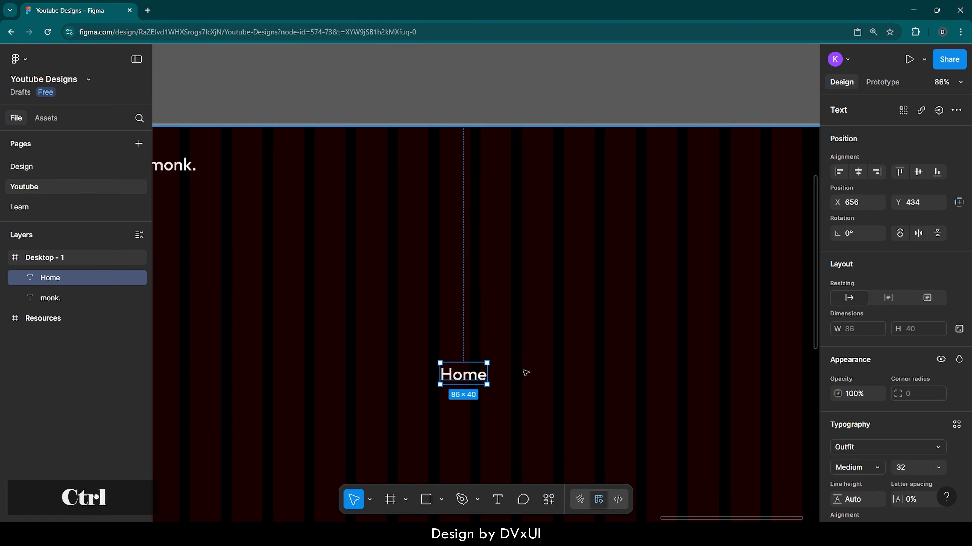
- Duplicate the "Home" text to its right and change the copy to "Courses"
key(ctrl+v)
double_click(544, 378)
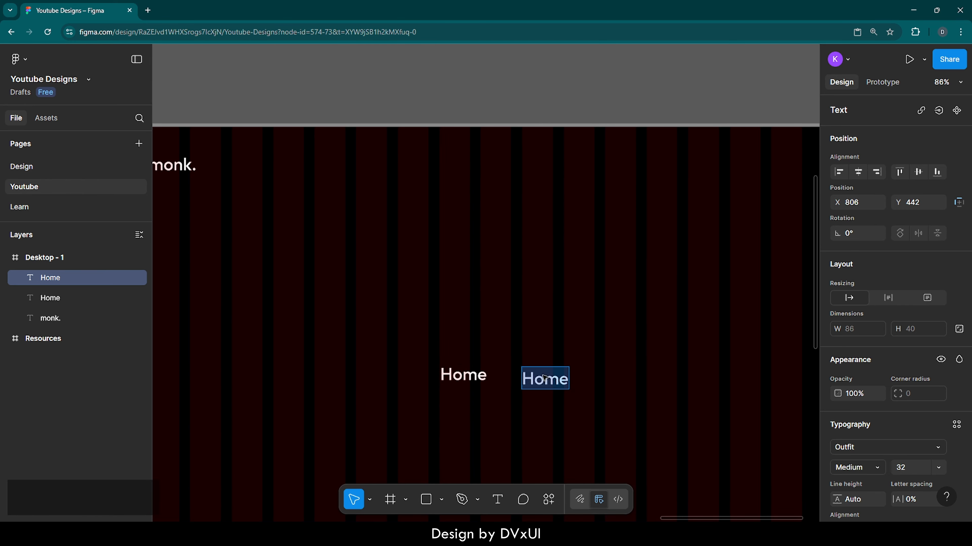
key(BackSpace)
text(Courses)
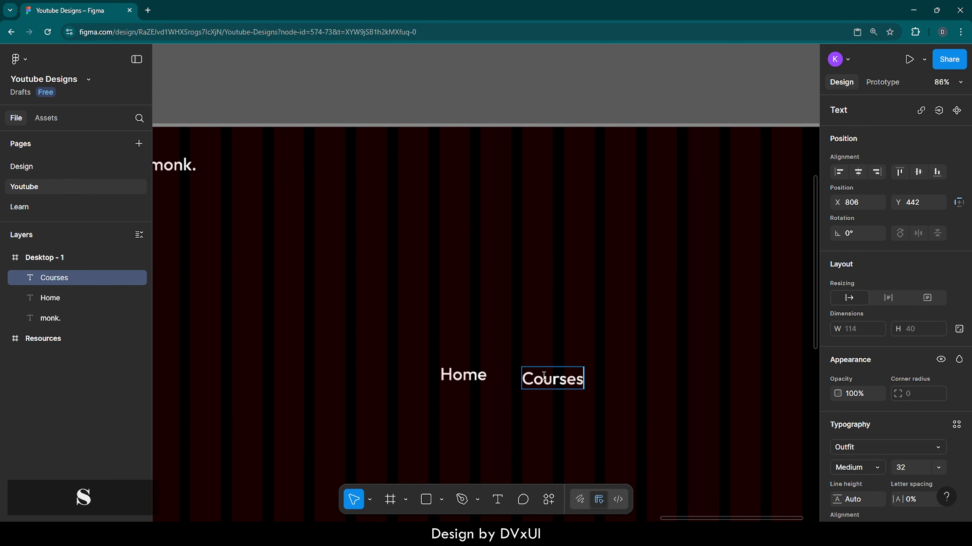
key(Return)
key(BackSpace)
key(Escape)
- Duplicate the "Courses" text to its right and change the copy to "Instructors"
key(ctrl+d)
drag(558, 383, 647, 383)
double_click(647, 383)
key(BackSpace)
text(Instric)
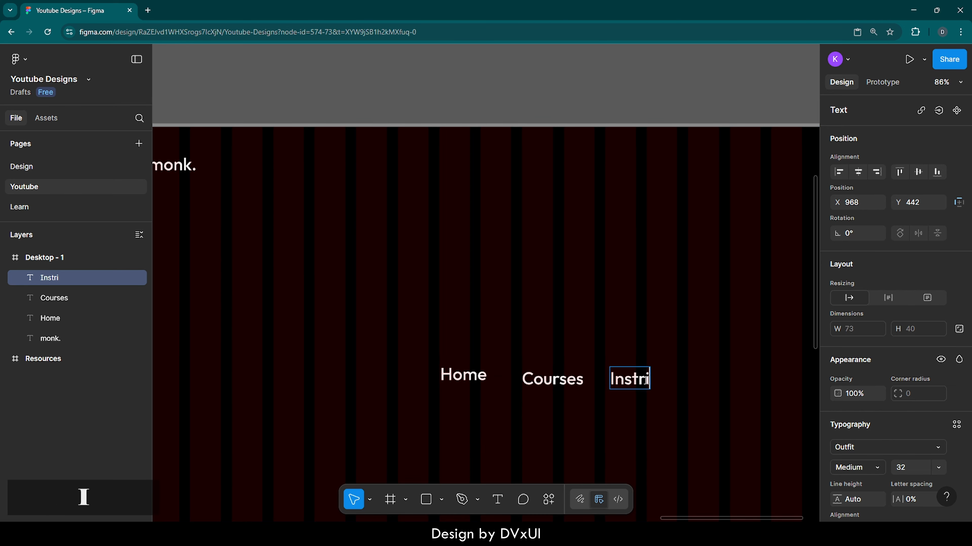
key(BackSpace)
key(BackSpace)
text(uctors)
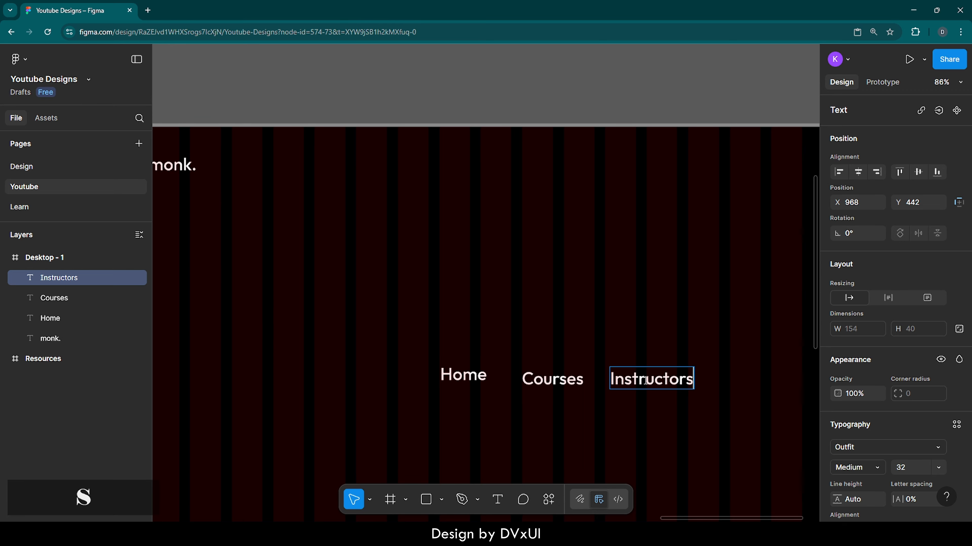
key(Escape)
- Duplicate the "Instructors" text to its right, change the copy to "Contact" and deselect it
key(ctrl+c)
key(ctrl+v)
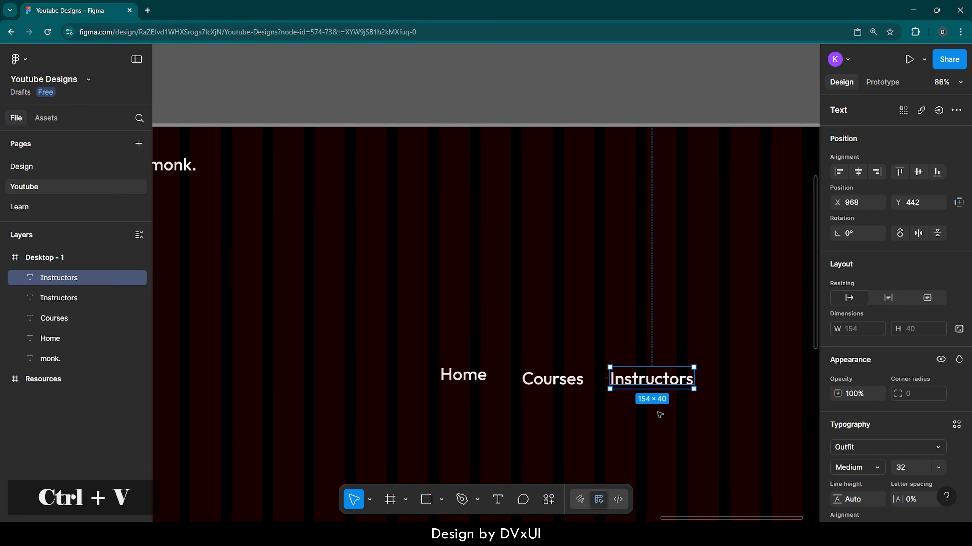
drag(660, 383, 753, 381)
double_click(753, 382)
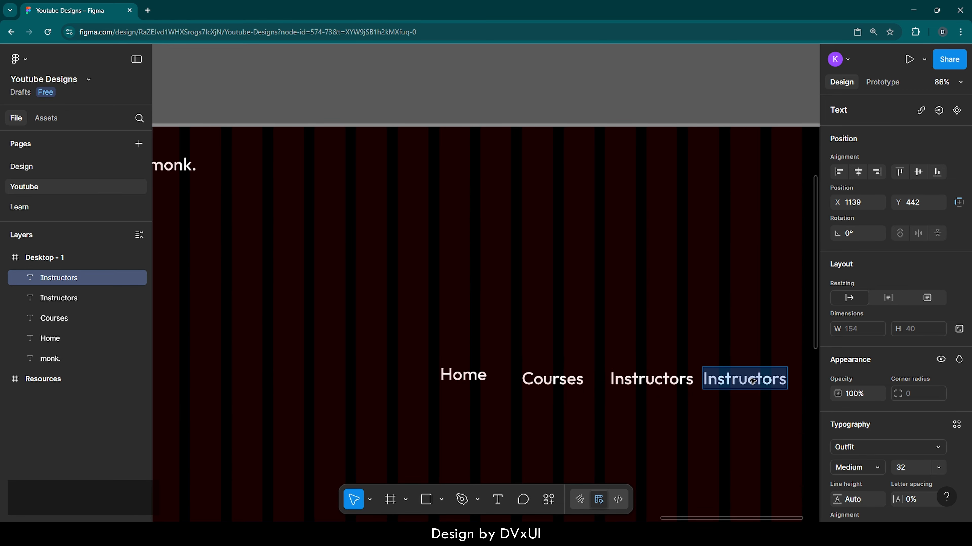
key(BackSpace)
text(Contact)
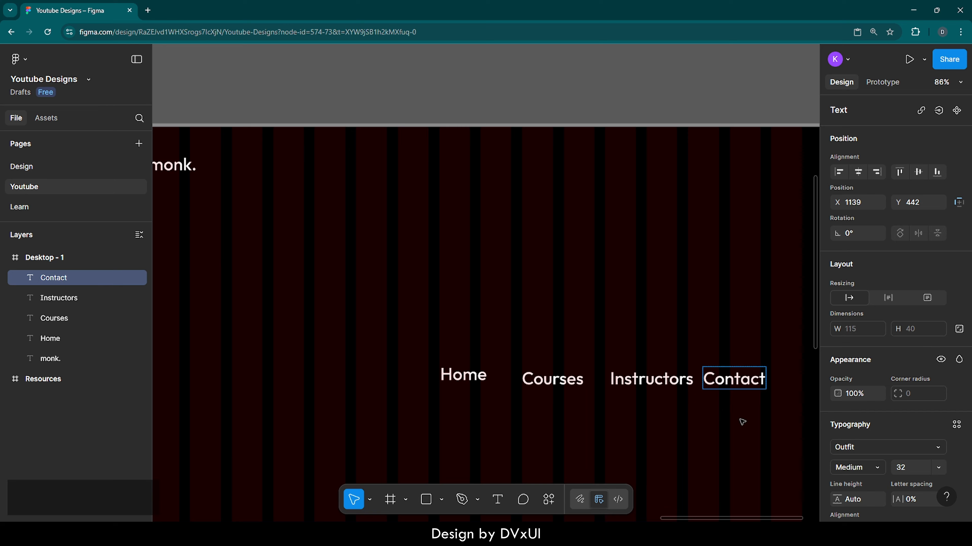
key(Escape)
click(739, 422)
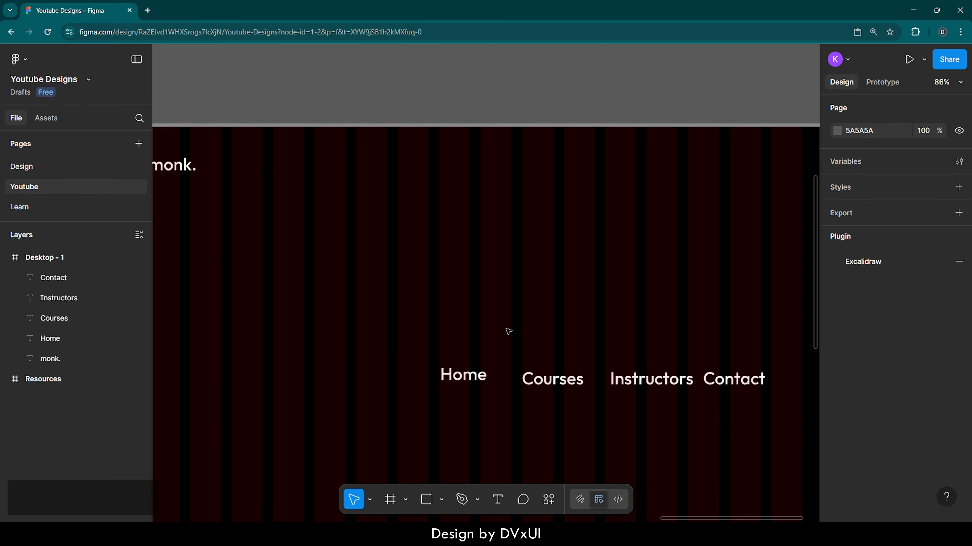
- Move the four navigation texts together closer to the logo and set them to Regular weight at font size 20
drag(411, 318, 727, 412)
drag(634, 381, 493, 280)
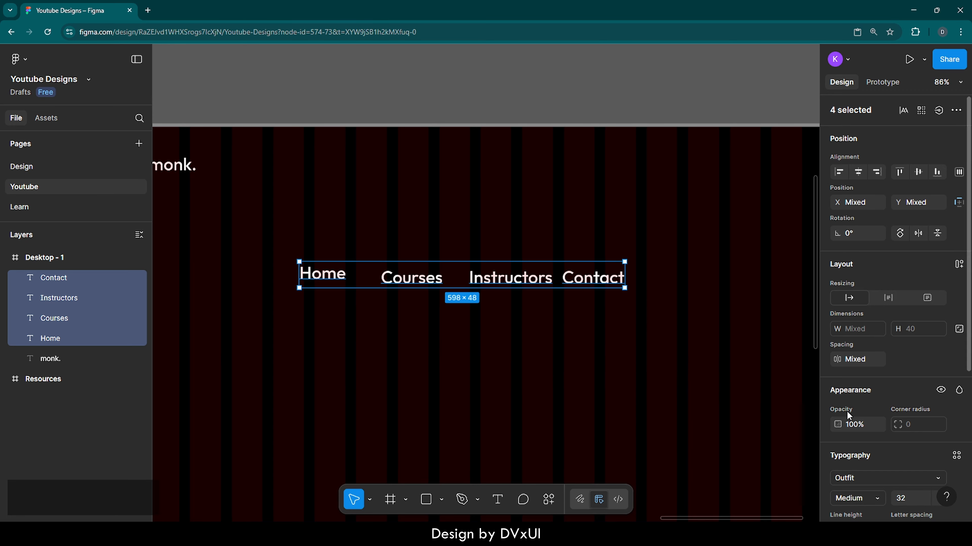
scroll(848, 417, down, 6)
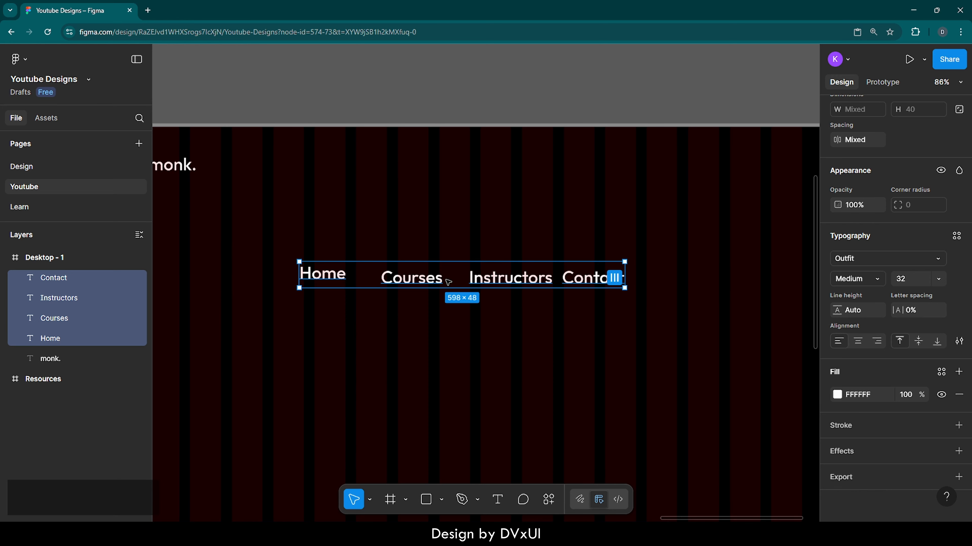
click(906, 282)
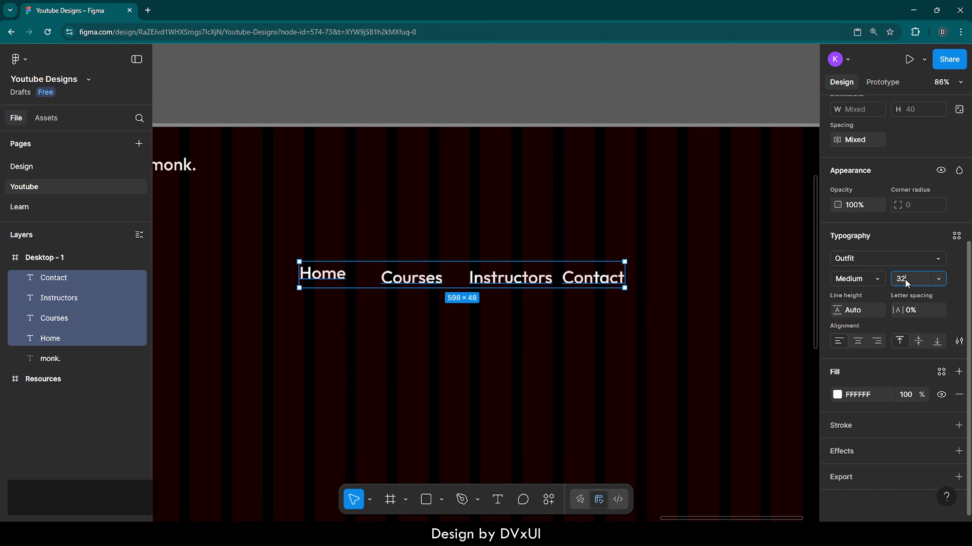
text(20)
key(Return)
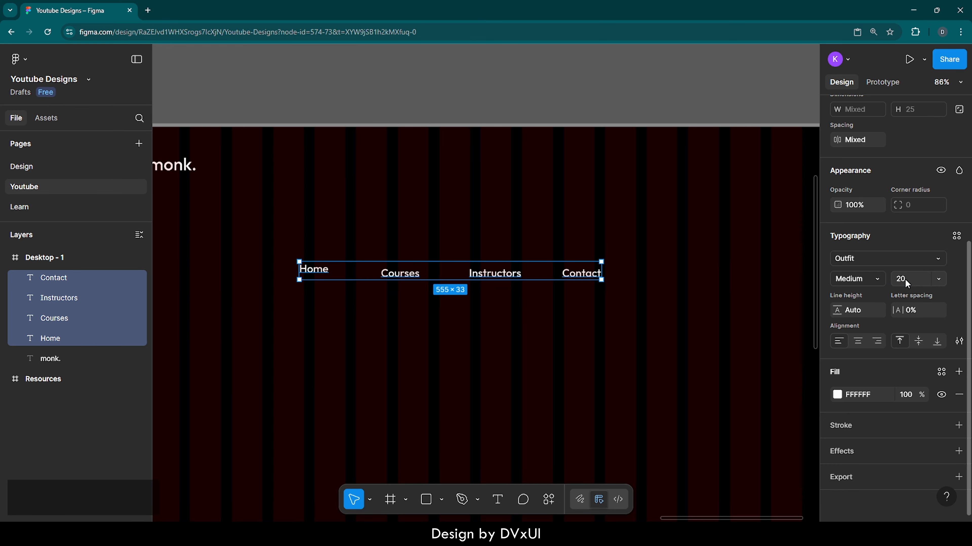
click(856, 278)
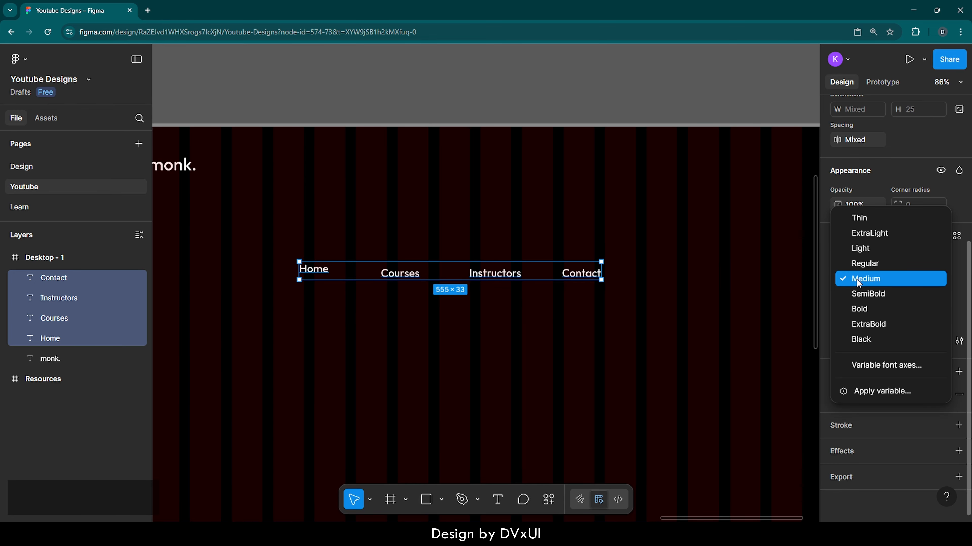
click(862, 264)
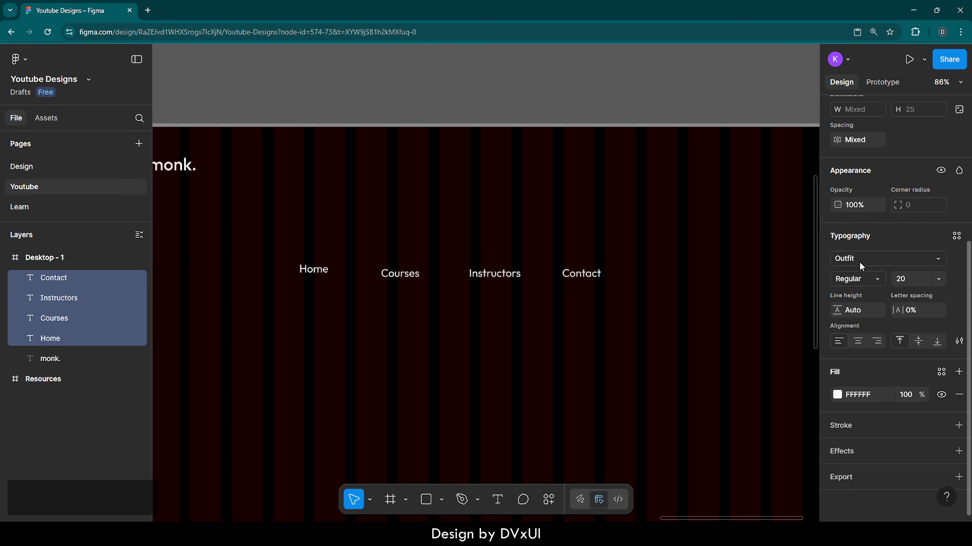
- Wrap the four navigation texts in a horizontal auto layout with a gap of 70
scroll(857, 262, up, 3)
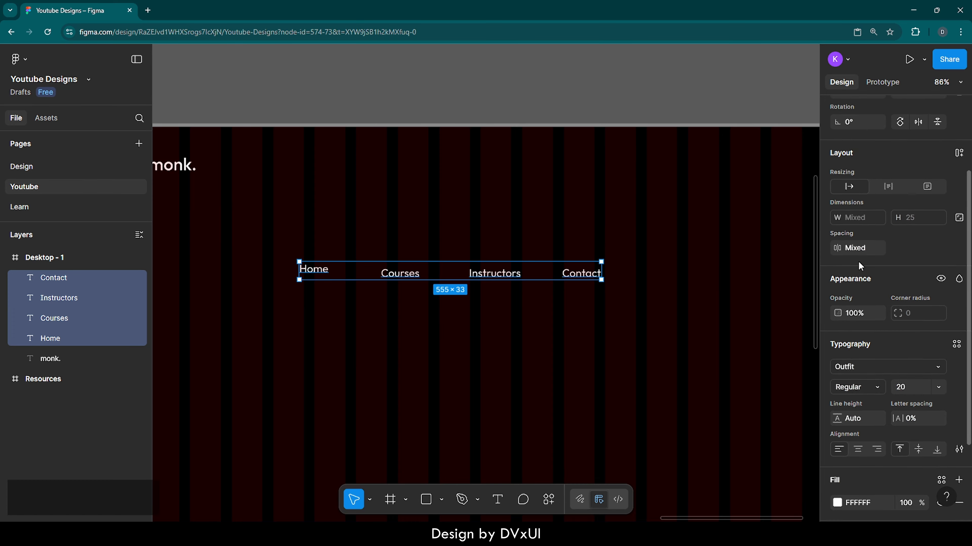
scroll(857, 262, up, 1)
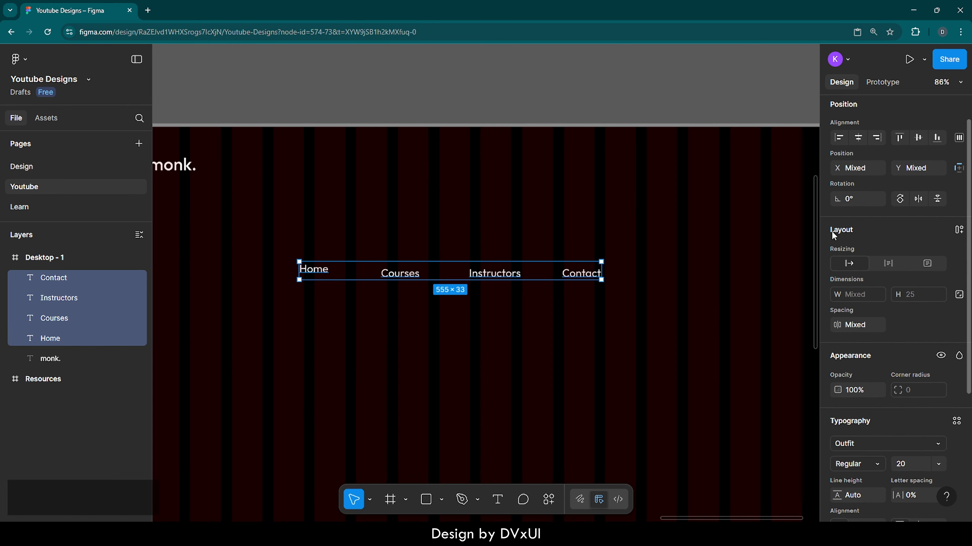
click(958, 230)
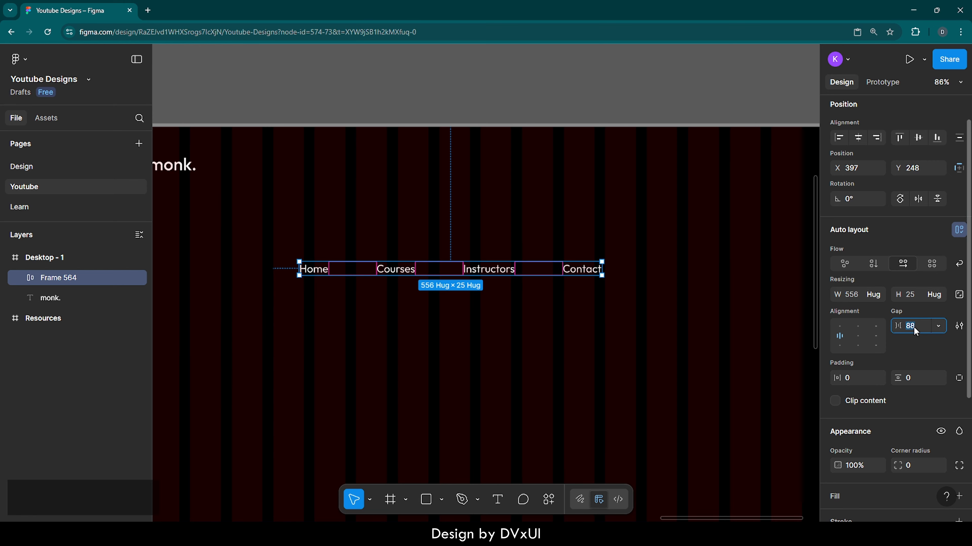
text(70)
key(Return)
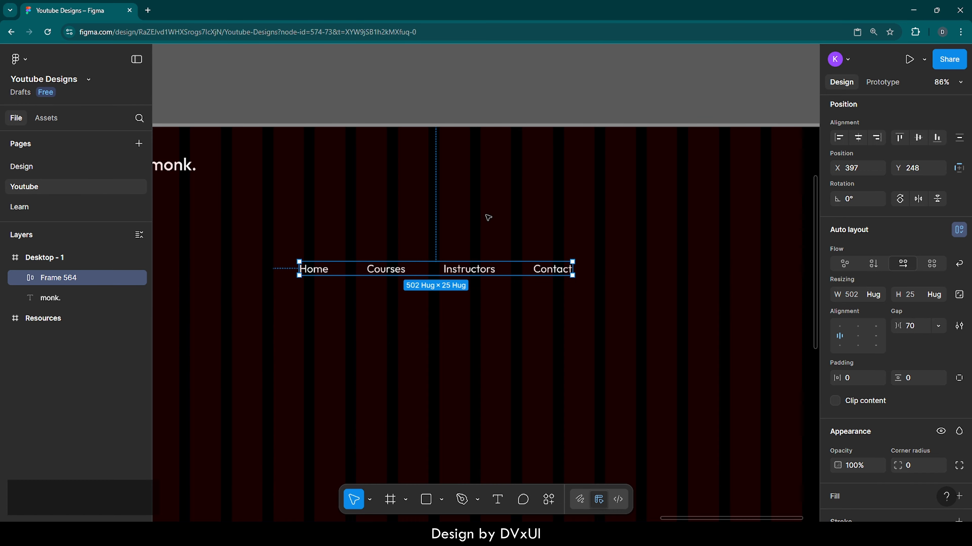
- Center the navigation auto layout frame horizontally in the desktop frame
scroll(488, 218, down, 4)
scroll(488, 217, left, 1)
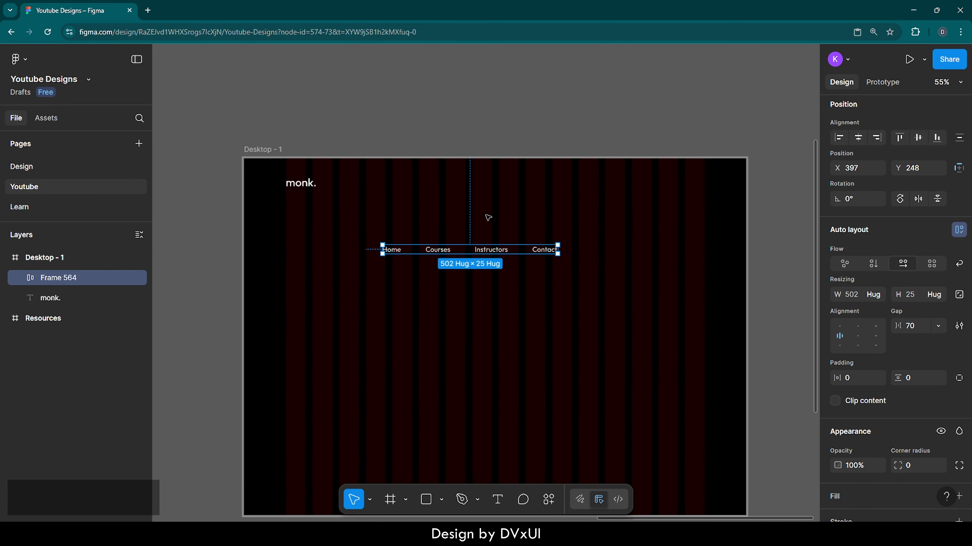
scroll(488, 218, right, 1)
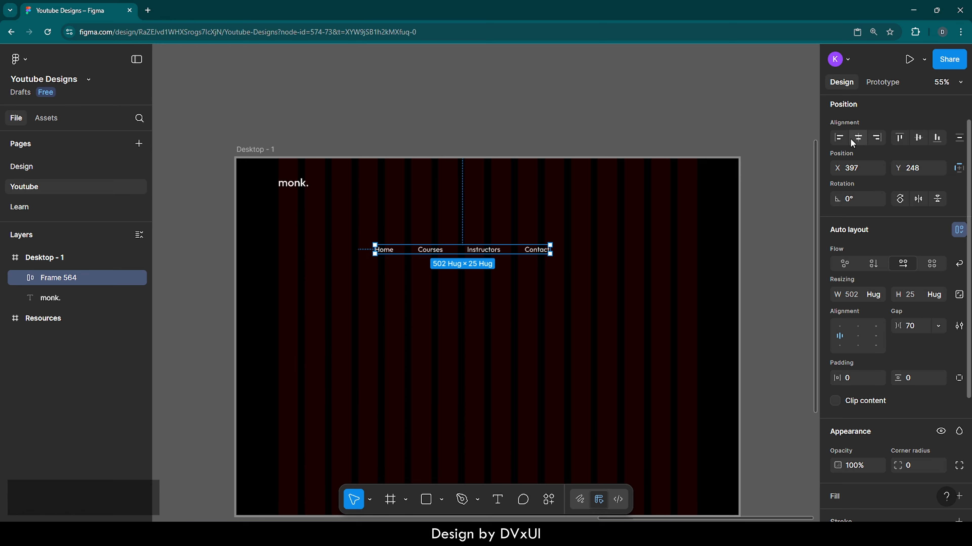
click(858, 139)
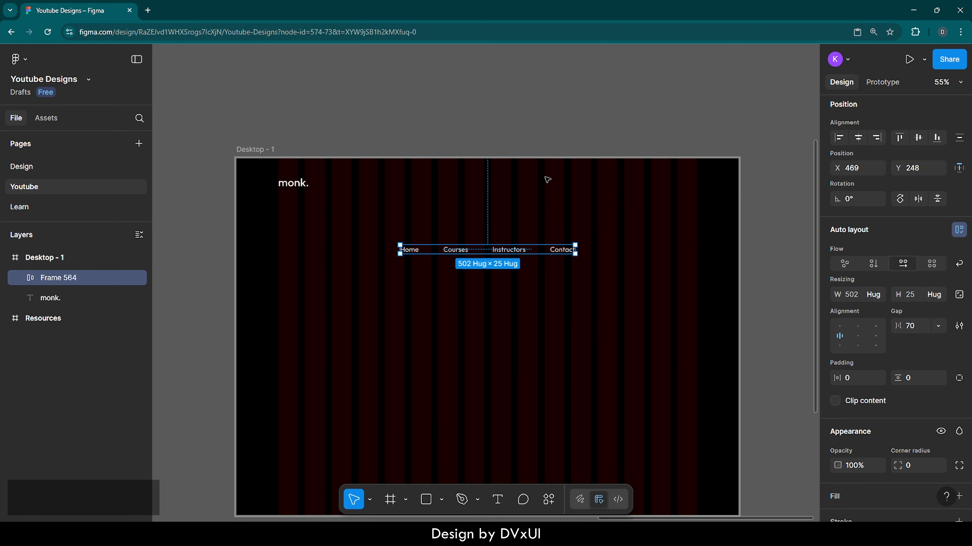
- Nudge the navigation frame up to Y 62, level with the "monk." logo, and deselect it
key(shift+Up)
key(shift+Up)
key(shift+Up)
key(shift+Up)
key(shift+Up)
key(shift+Up)
key(shift+Up)
key(shift+Up)
key(shift+Up)
key(shift+Up)
key(shift+Up)
key(shift+Up)
key(shift+Up)
key(shift+Up)
key(shift+Up)
key(shift+Up)
key(shift+Up)
key(shift+Up)
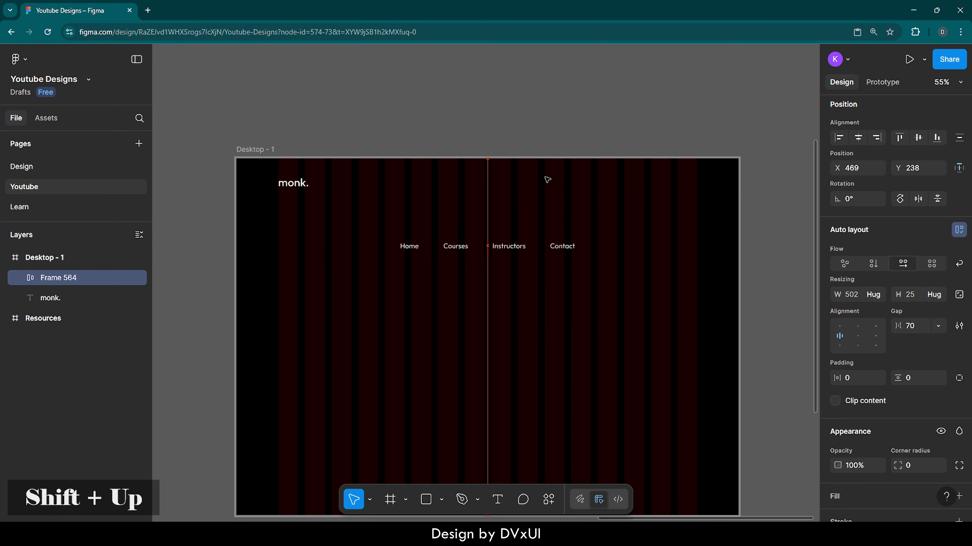
key(shift+Up)
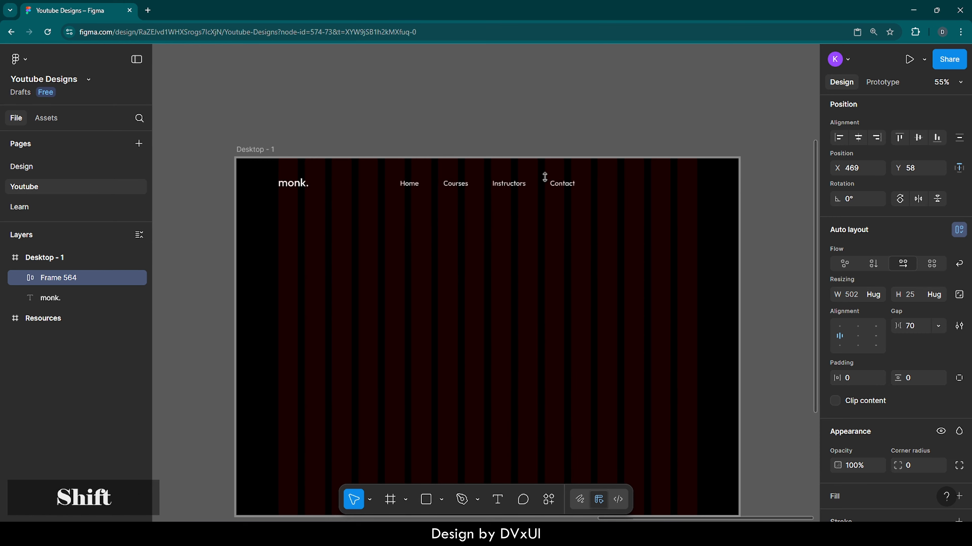
key(shift+Down)
key(Up)
key(Up)
key(Up)
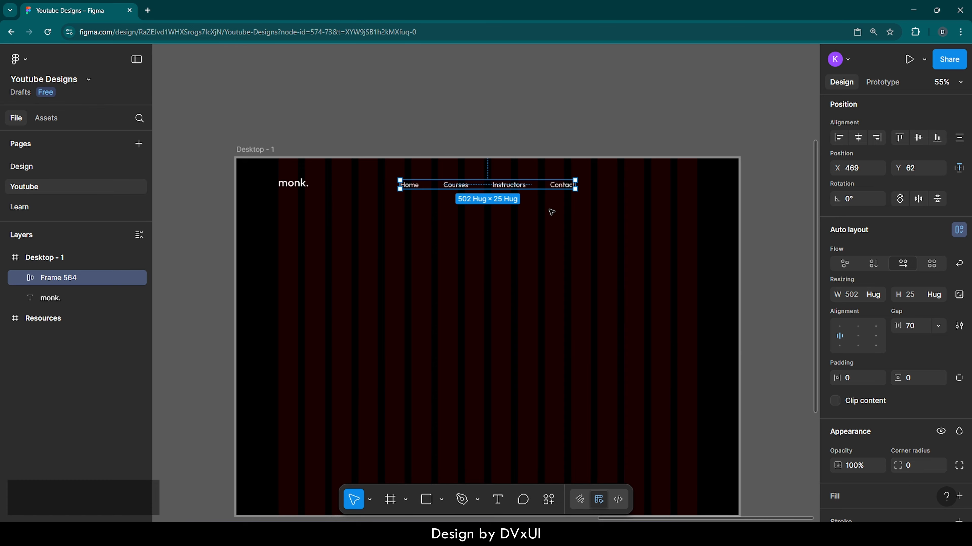
click(552, 223)
- Set the fill opacity of the Courses, Instructors and Contact navigation texts to 40%, leaving Home unchanged
scroll(504, 240, down, 2)
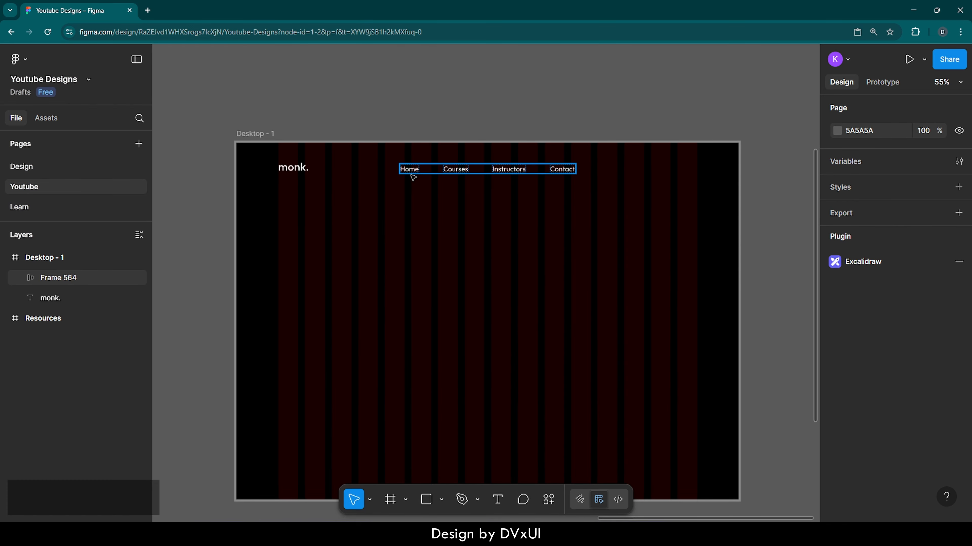
double_click(462, 170)
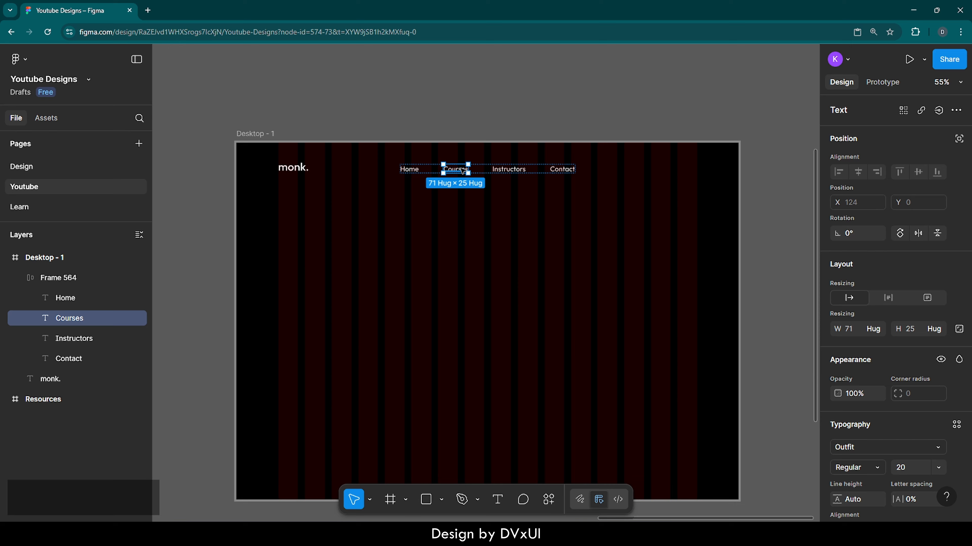
shift+click(509, 169)
shift+click(565, 169)
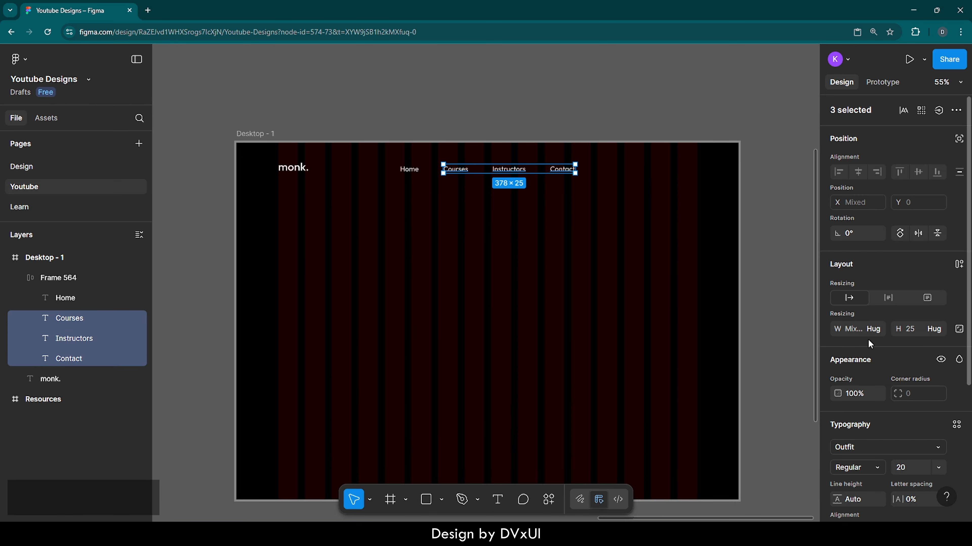
scroll(895, 367, down, 5)
click(904, 395)
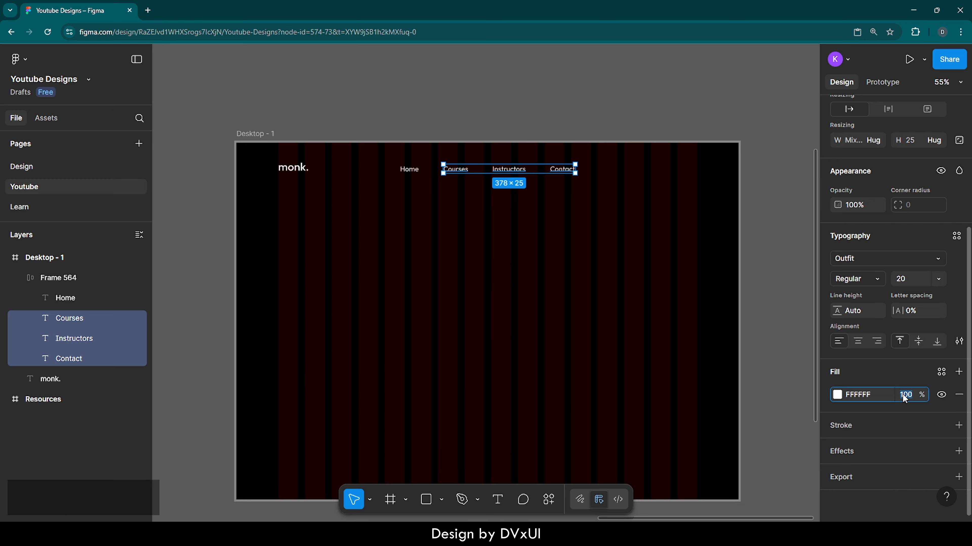
text(40)
key(Return)
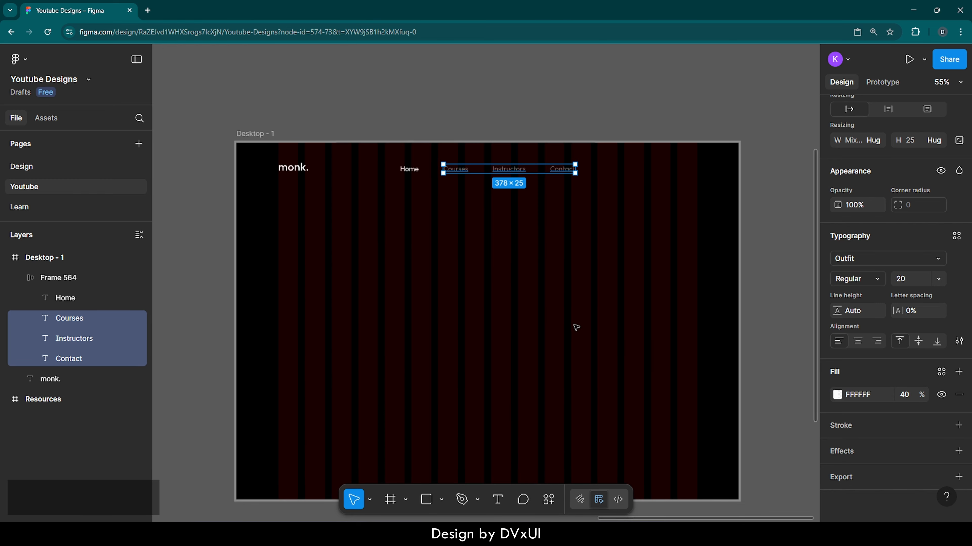
click(576, 327)
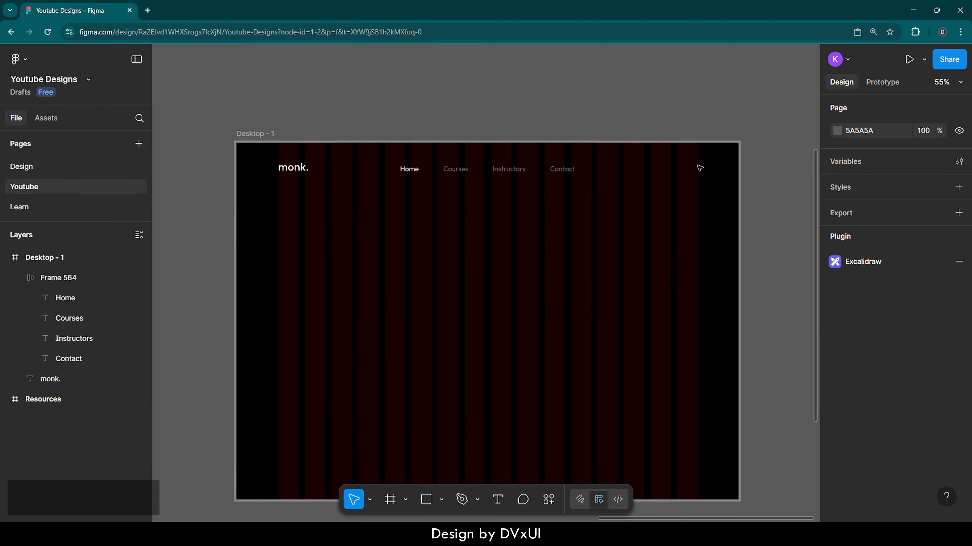
- Find the Boxicons plugin by searching "boxicons" and run it
scroll(696, 164, up, 10)
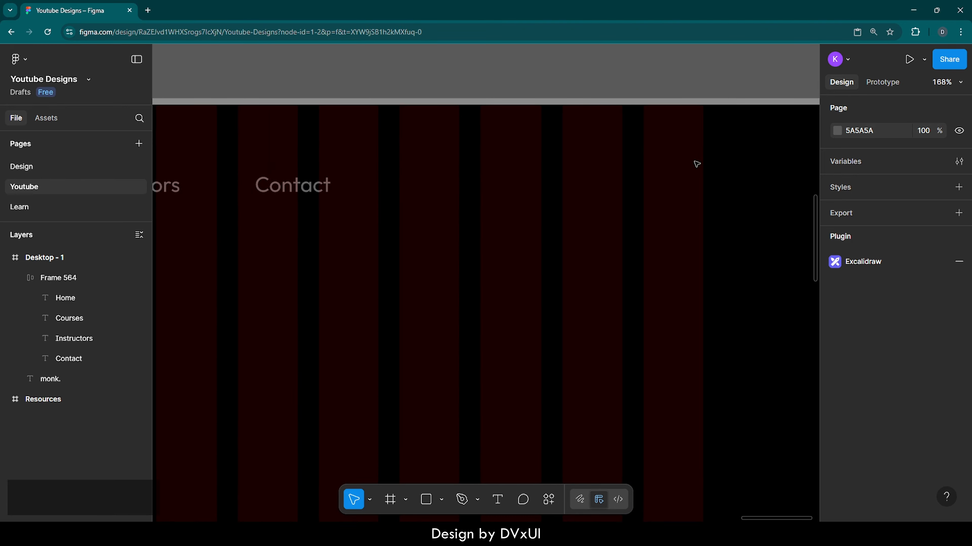
right_click(393, 174)
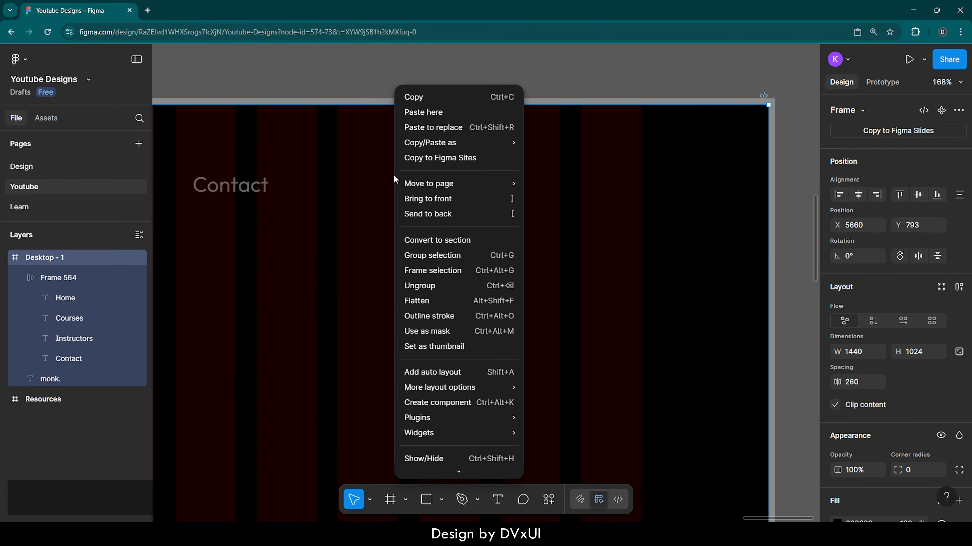
mouse_move(428, 416)
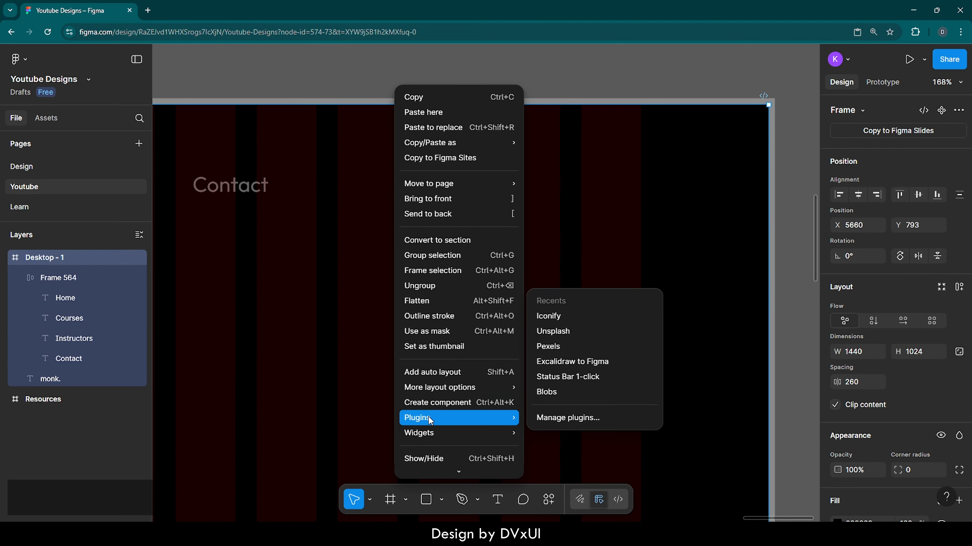
click(553, 418)
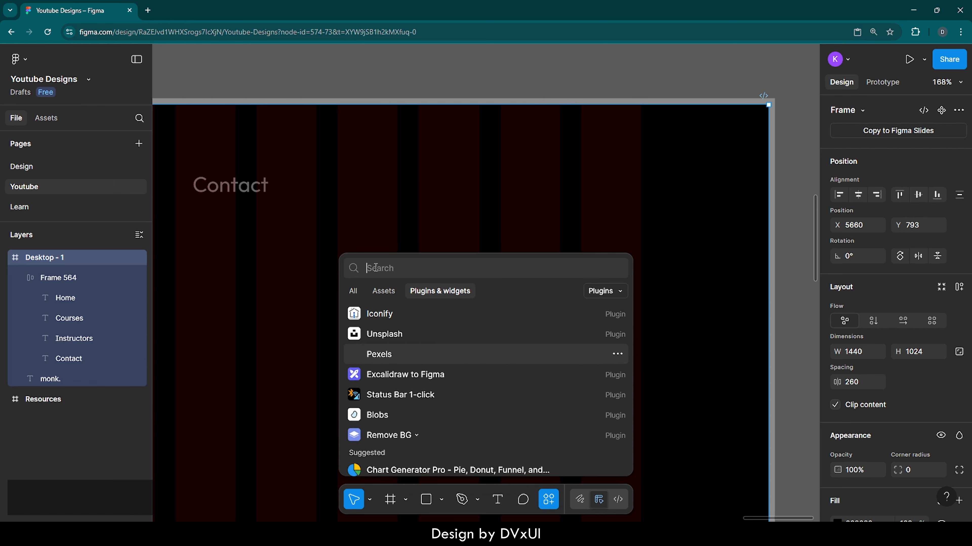
text(boxicons)
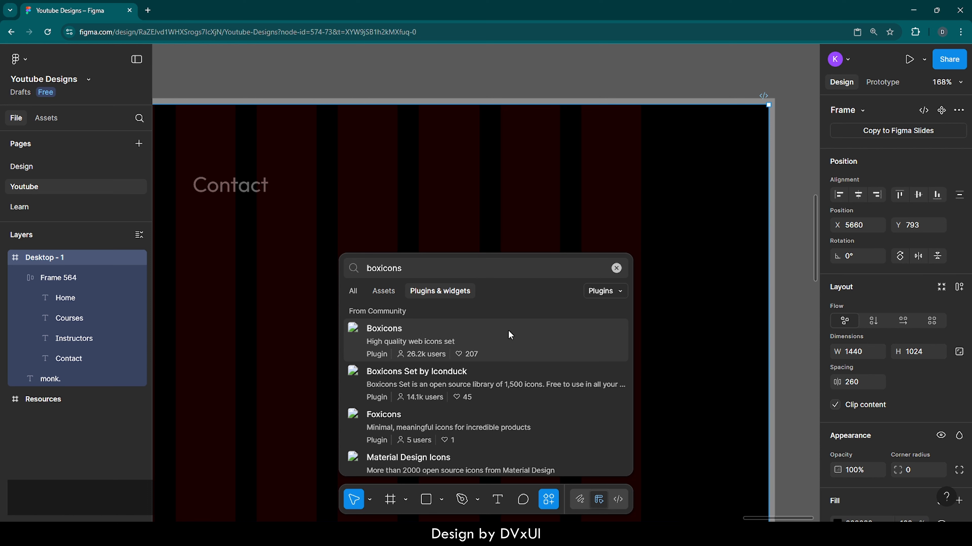
click(385, 330)
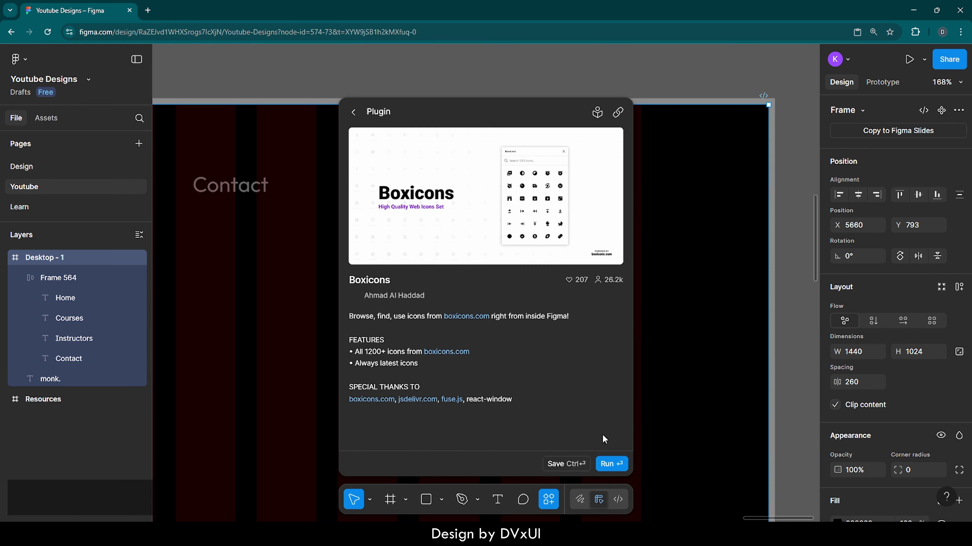
click(612, 463)
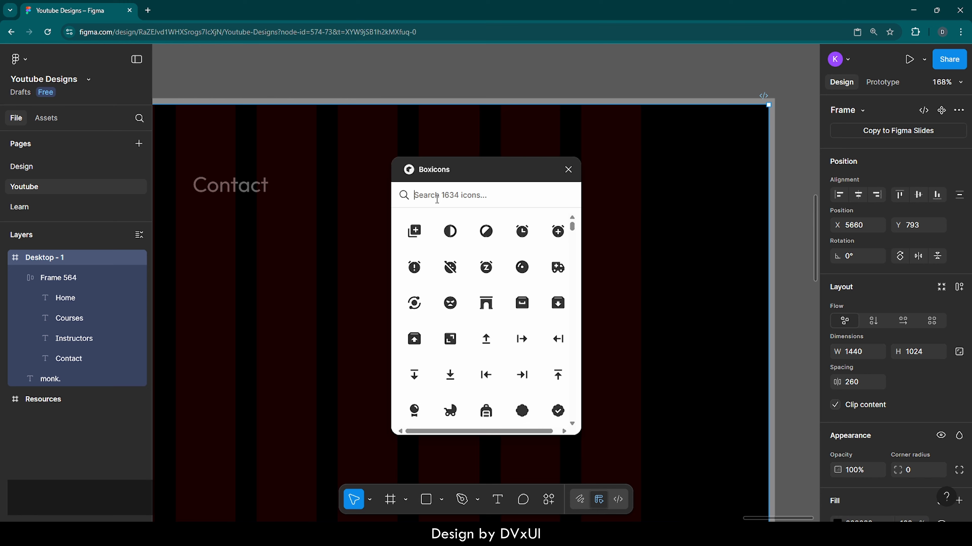
- Search the icon set for "facebook" and insert the square Facebook icon
text(facebook)
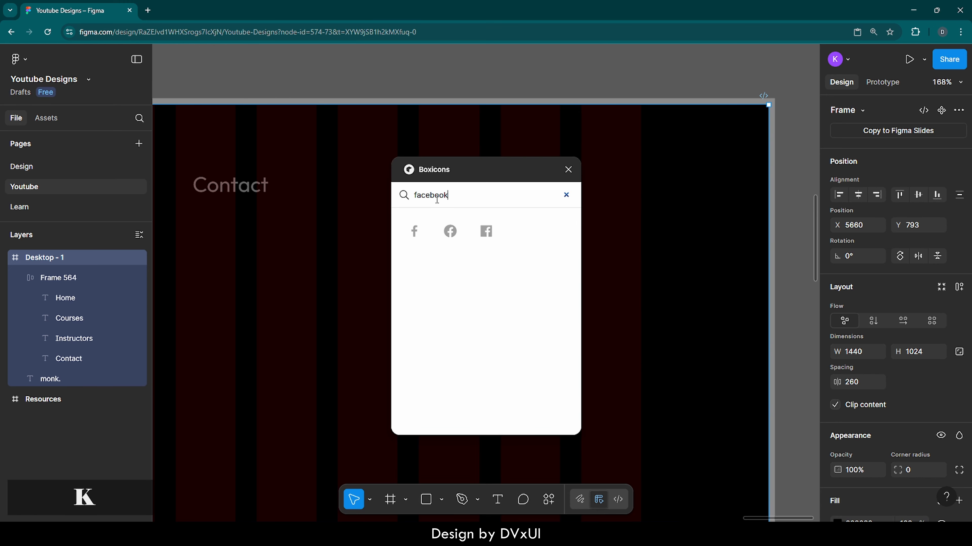
click(482, 229)
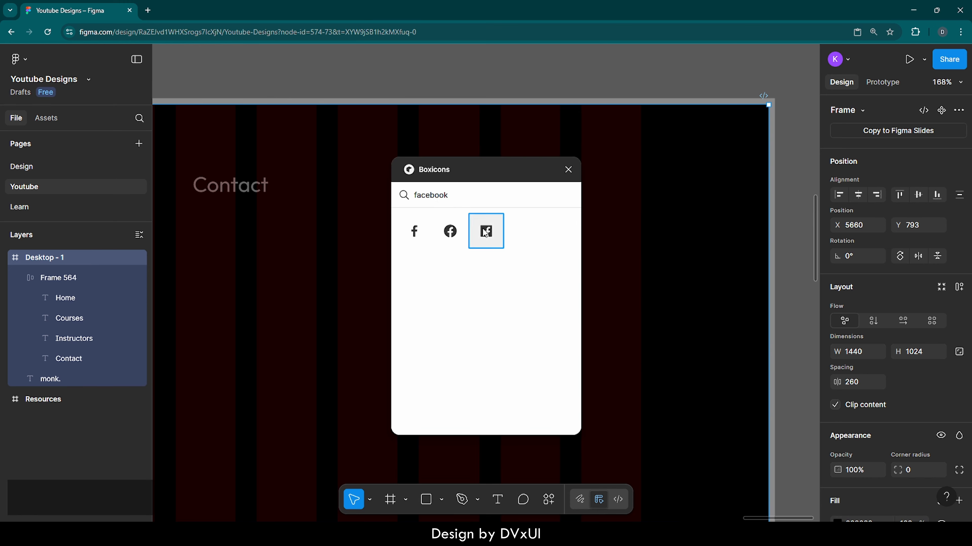
drag(485, 233, 606, 256)
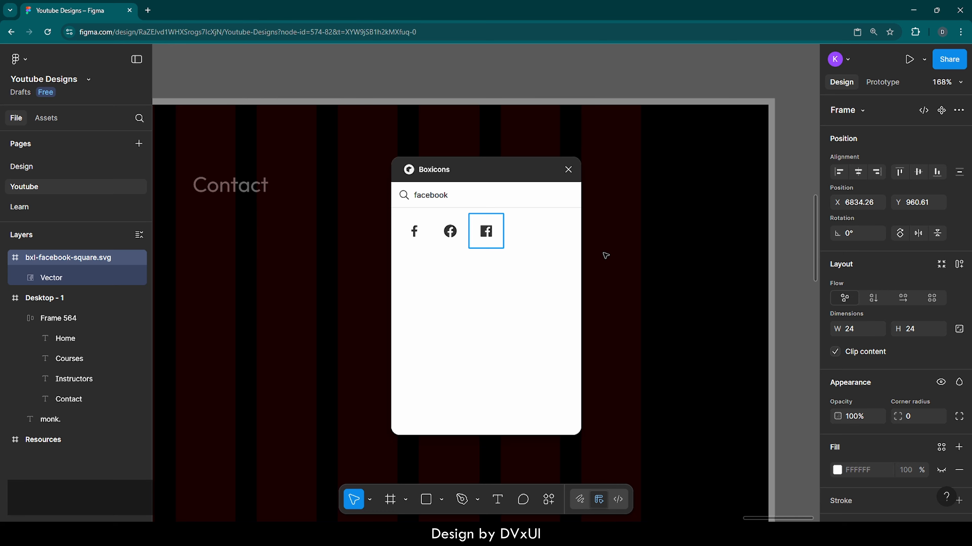
- Search the icon set for "instagr" and insert the filled Instagram icon
click(441, 191)
key(ctrl+a)
key(BackSpace)
text(instagr)
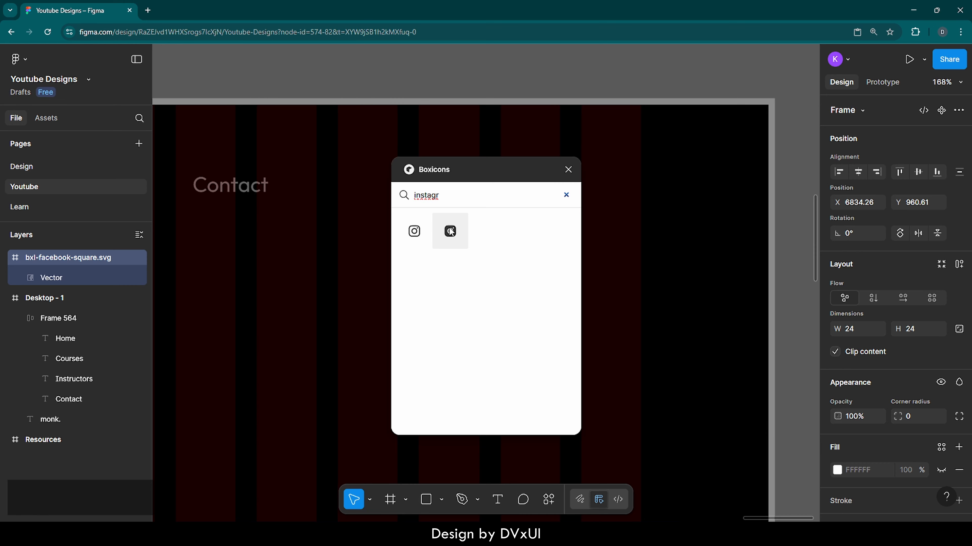
click(451, 232)
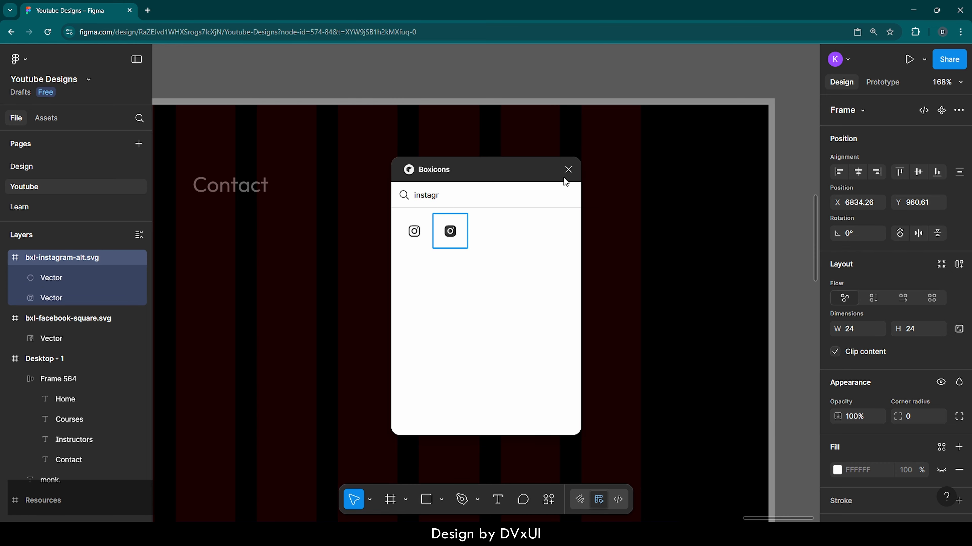
- Close the Boxicons plugin and separate the overlapping icons, placing Facebook to the left of Instagram
click(568, 170)
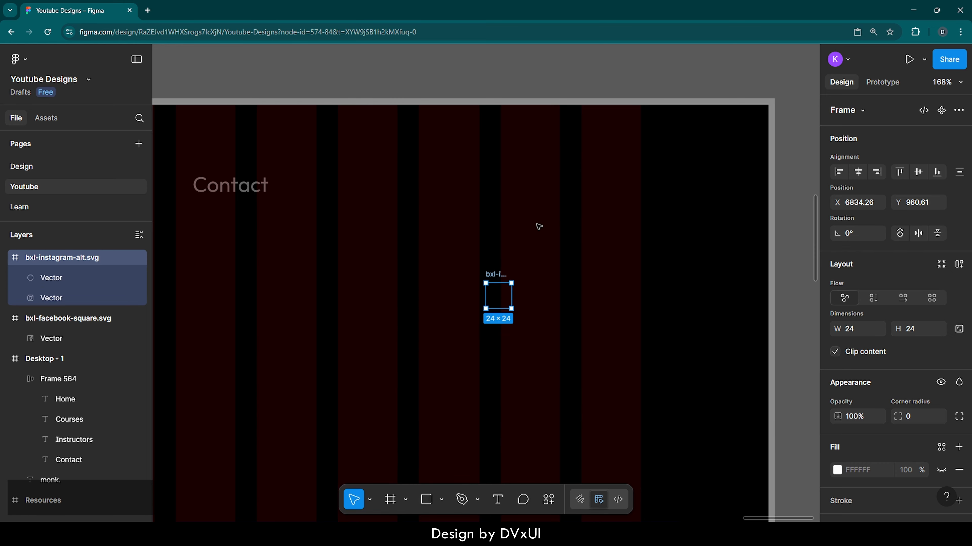
drag(498, 276, 579, 236)
drag(496, 274, 505, 237)
- Recolor the Facebook and Instagram icons together to white, FFFFFF
drag(452, 206, 470, 208)
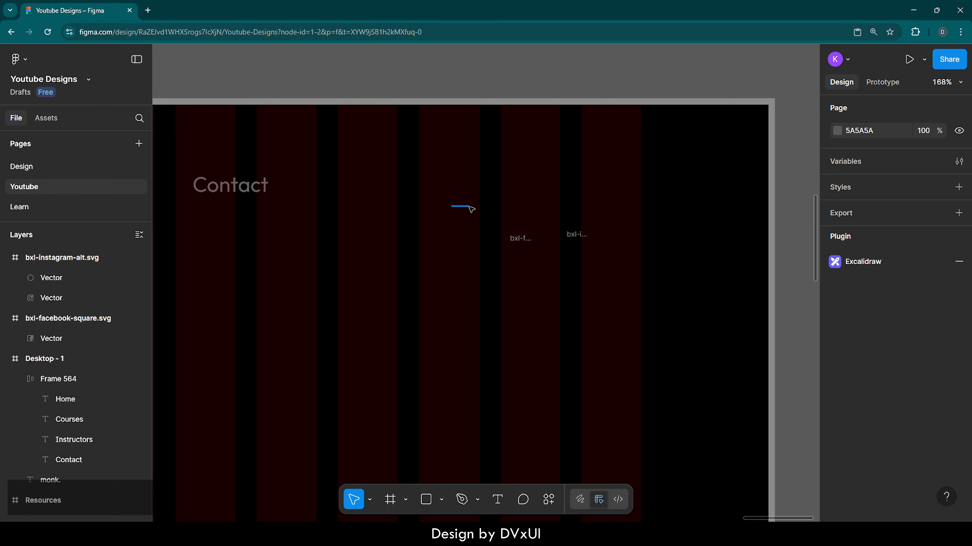
drag(472, 209, 606, 291)
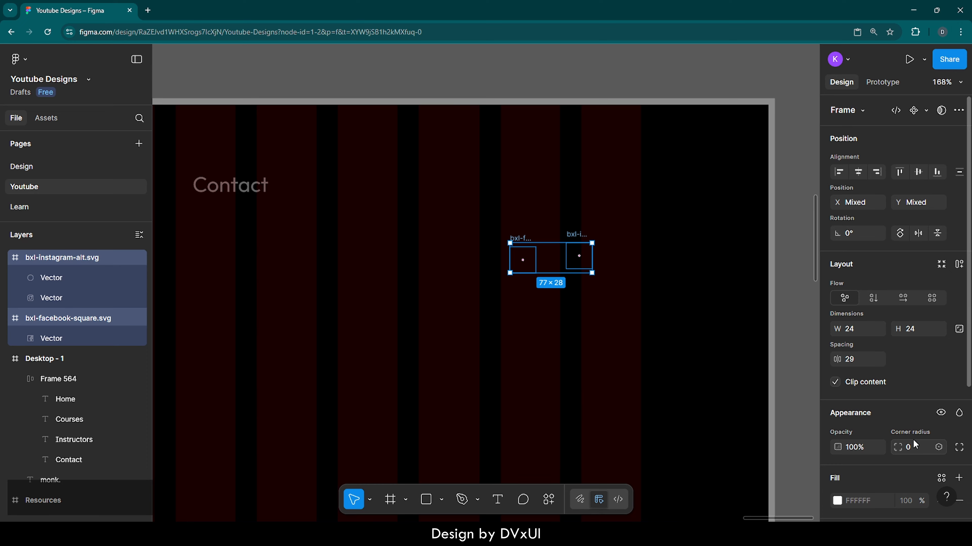
scroll(914, 445, down, 2)
scroll(914, 445, down, 4)
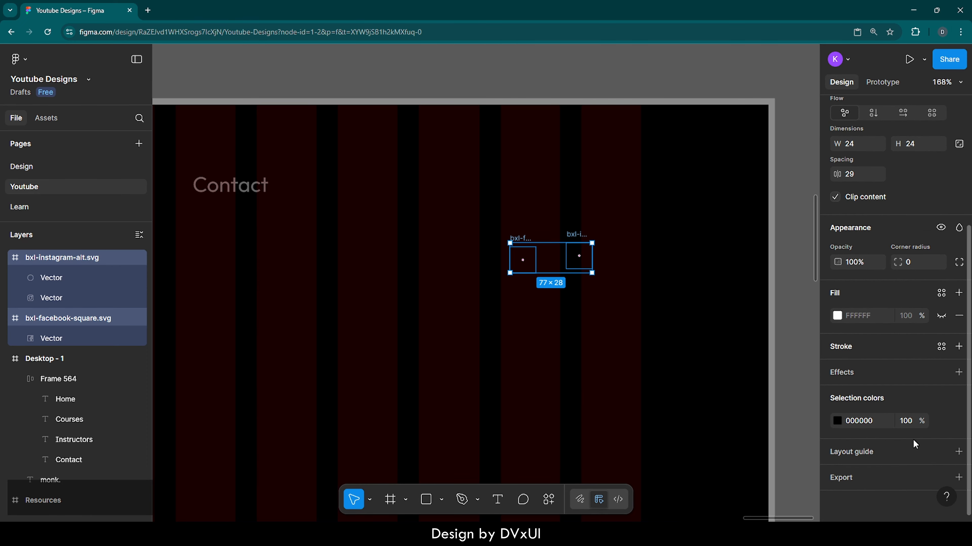
click(866, 423)
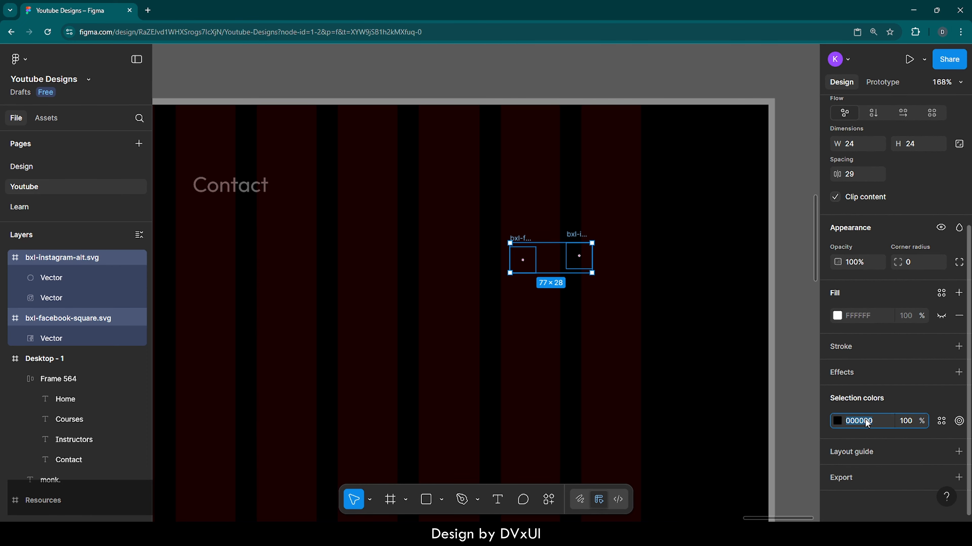
text(ff)
key(Return)
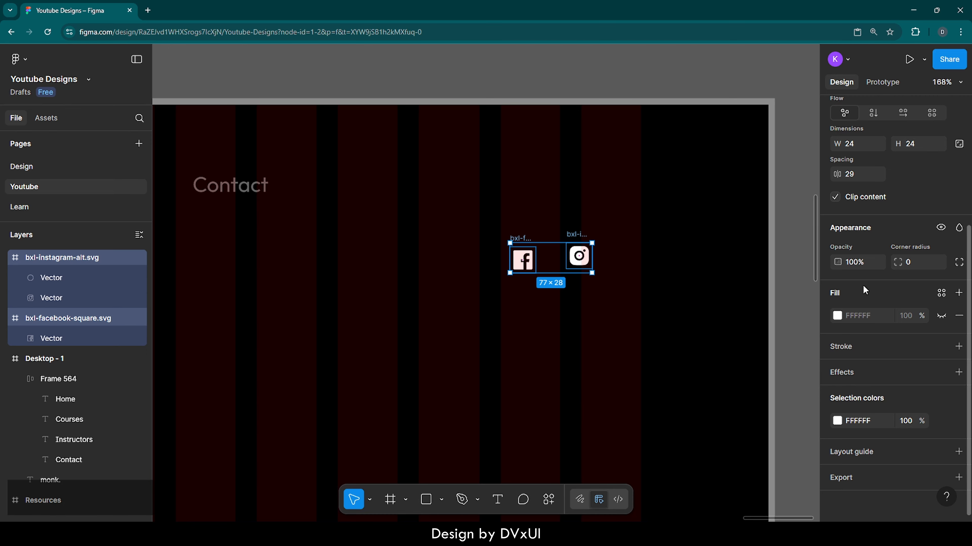
- Lock the aspect ratio of both social icons and resize them to 34 × 34
scroll(865, 289, up, 5)
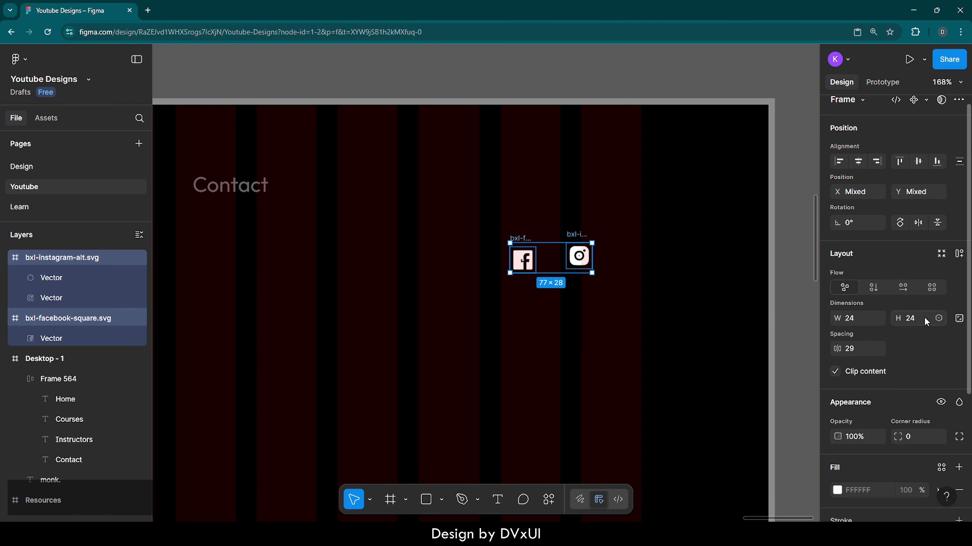
click(960, 319)
text(34)
key(Return)
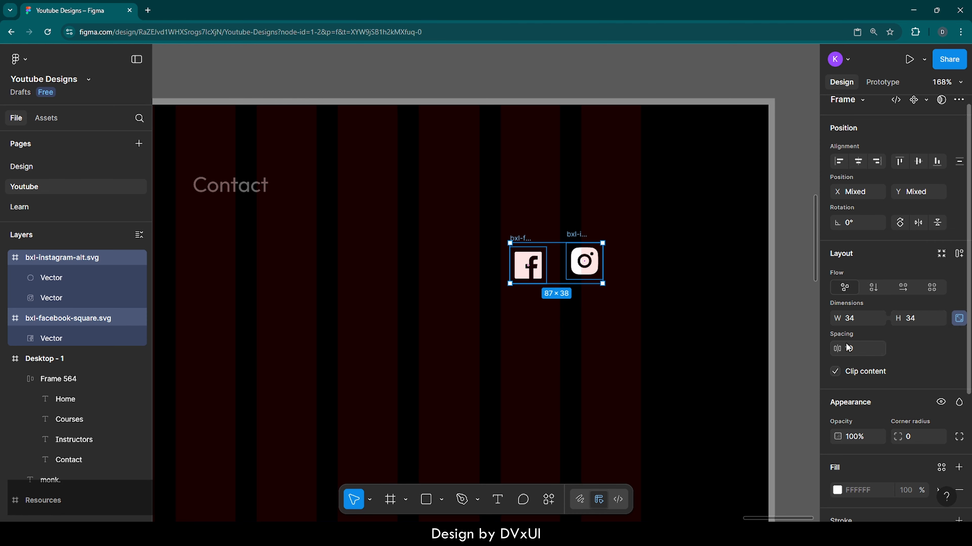
- Set the spacing between the two social icons to 12 and wrap them in an auto layout frame
click(856, 355)
text(12)
key(Return)
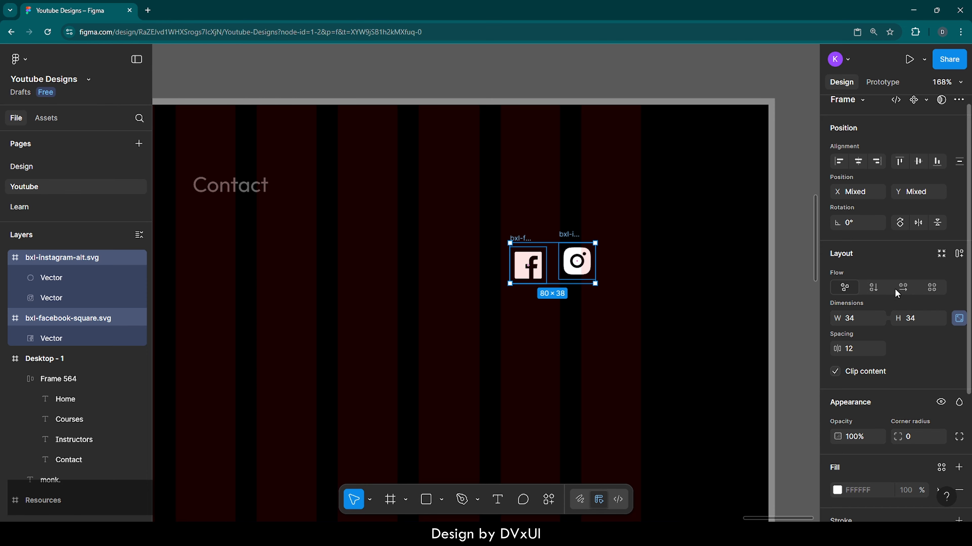
click(959, 255)
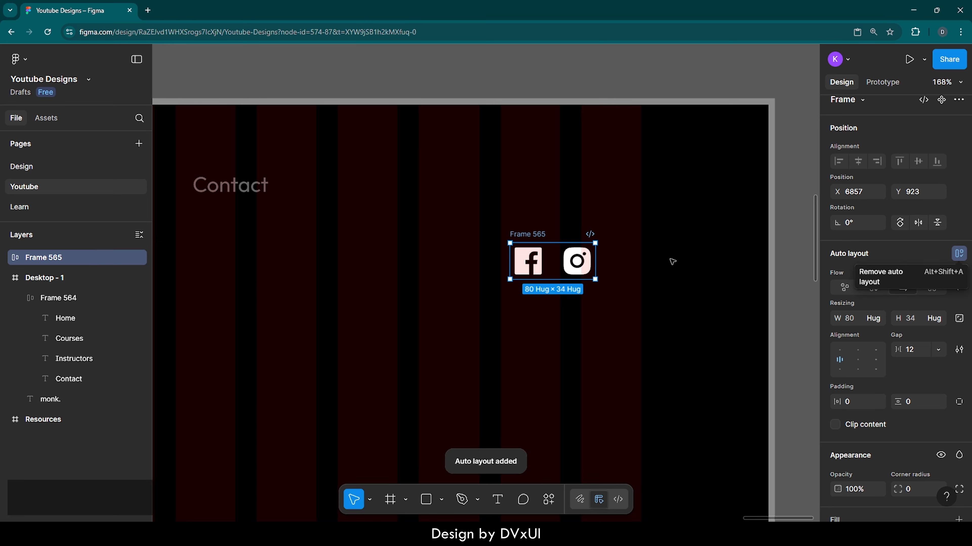
- Move the social icons frame to the right end of the header, level with the navigation links, and deselect it
drag(537, 233, 584, 160)
click(657, 330)
scroll(657, 330, down, 3)
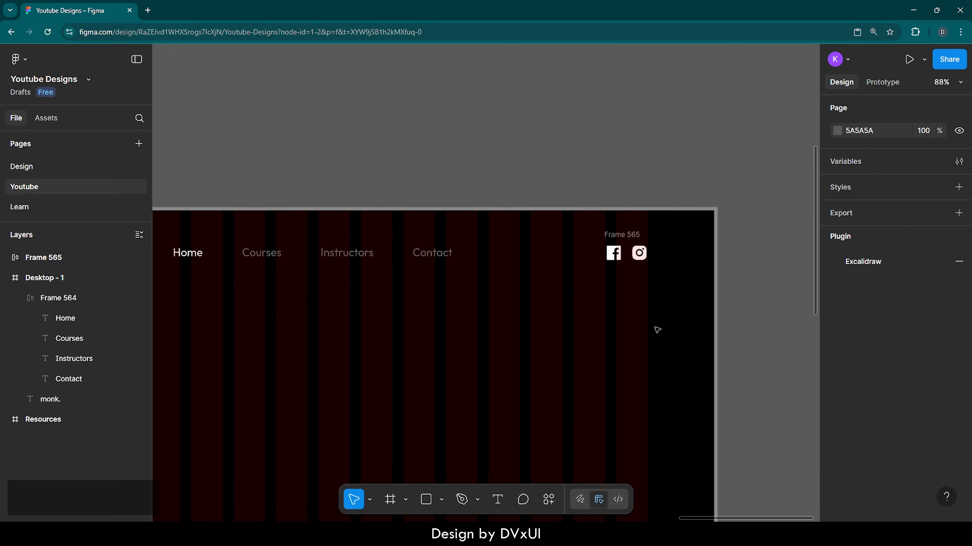
scroll(656, 329, down, 3)
scroll(657, 330, down, 2)
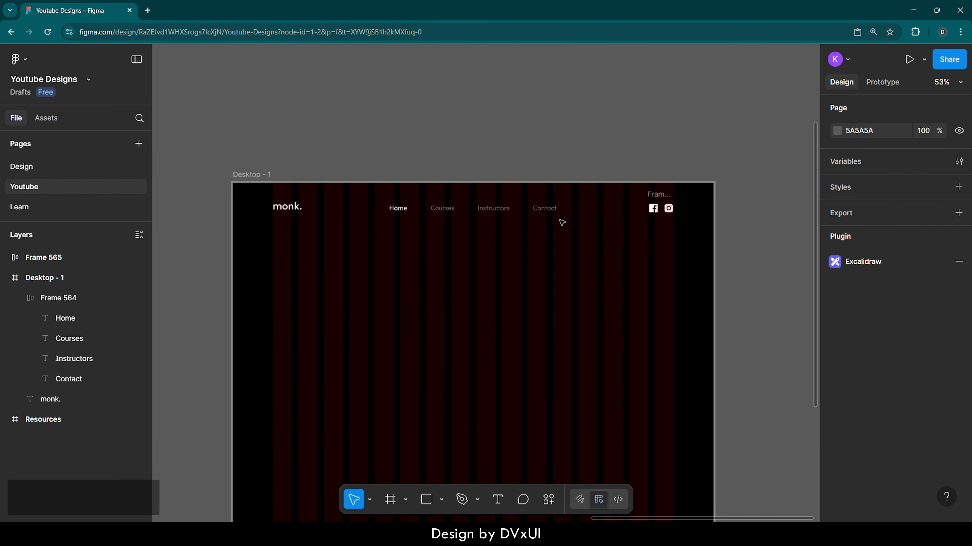
- Cut the social icons frame and paste it inside the Desktop - 1 frame
scroll(552, 234, down, 2)
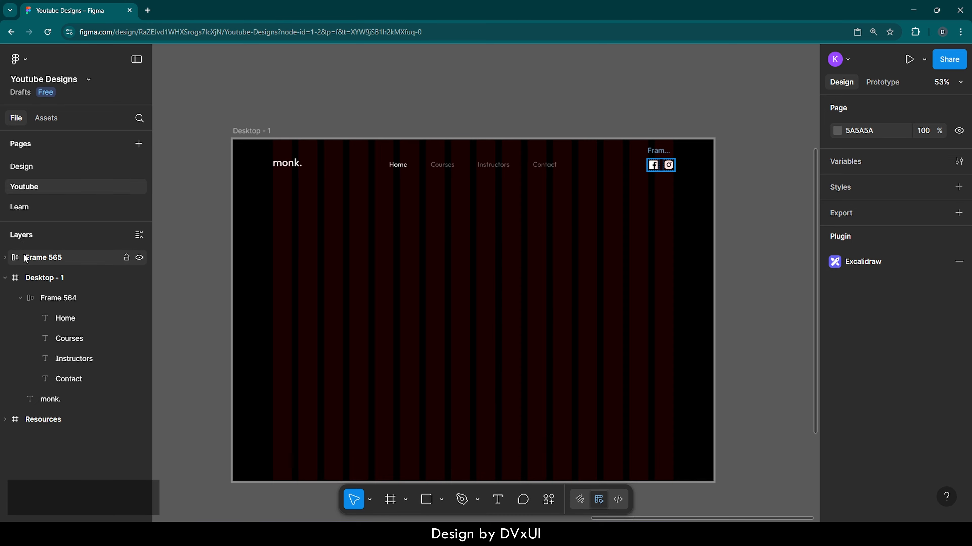
click(55, 259)
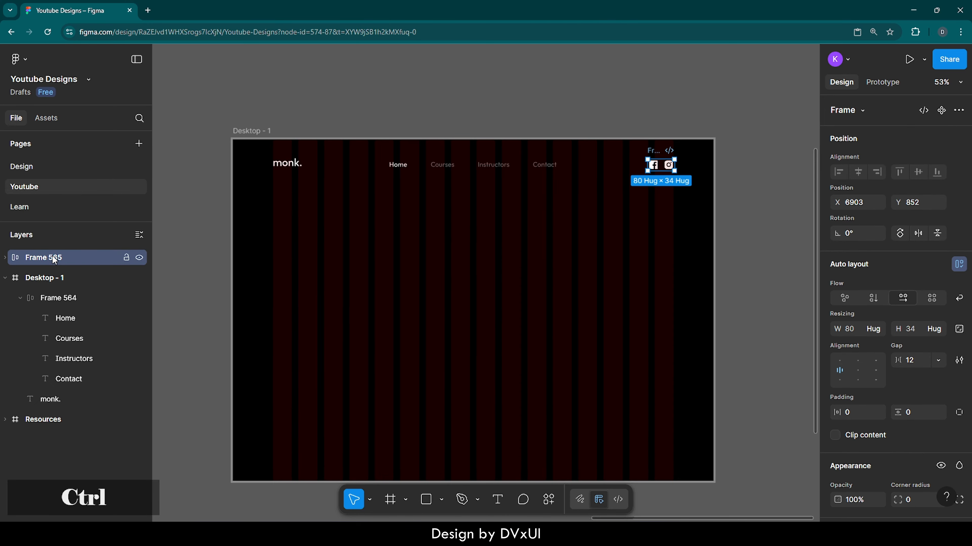
key(ctrl+x)
click(251, 132)
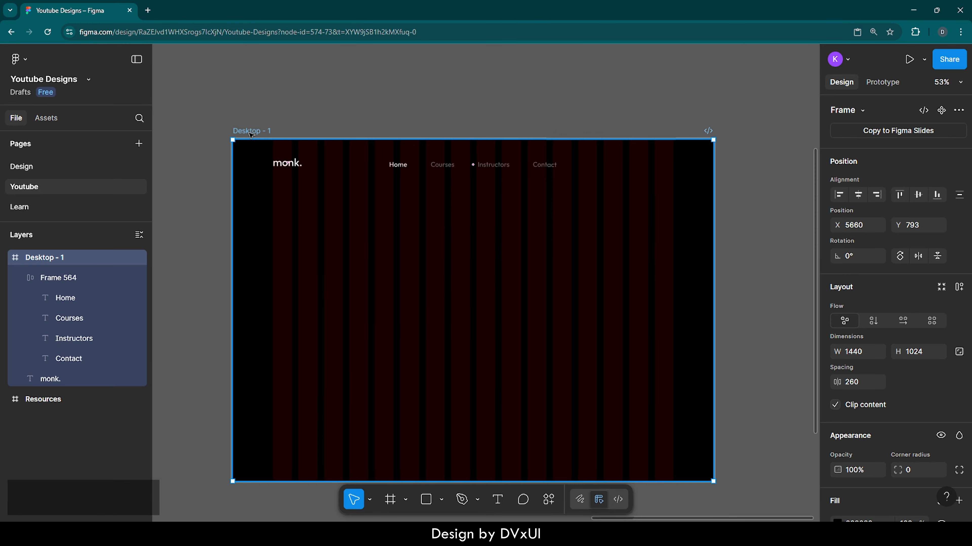
key(ctrl+v)
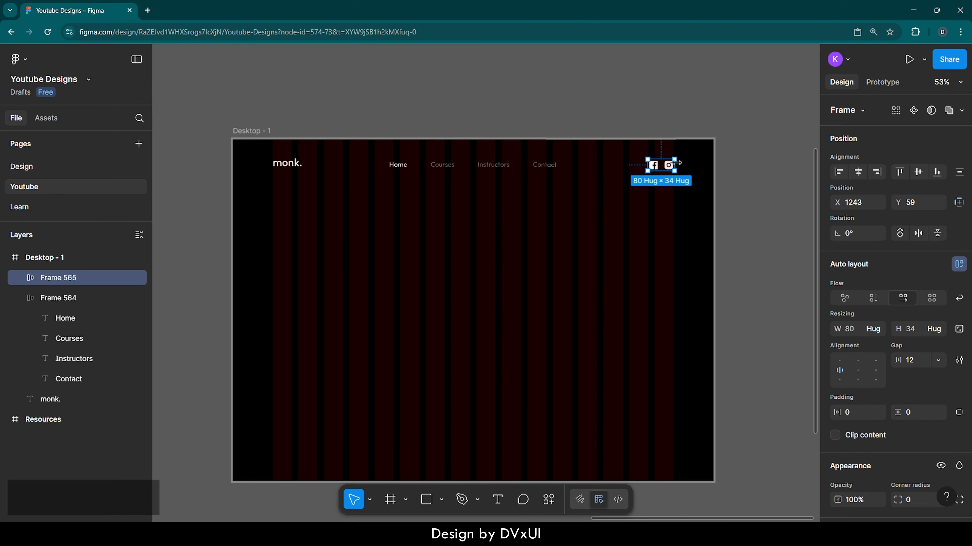
scroll(676, 163, up, 10)
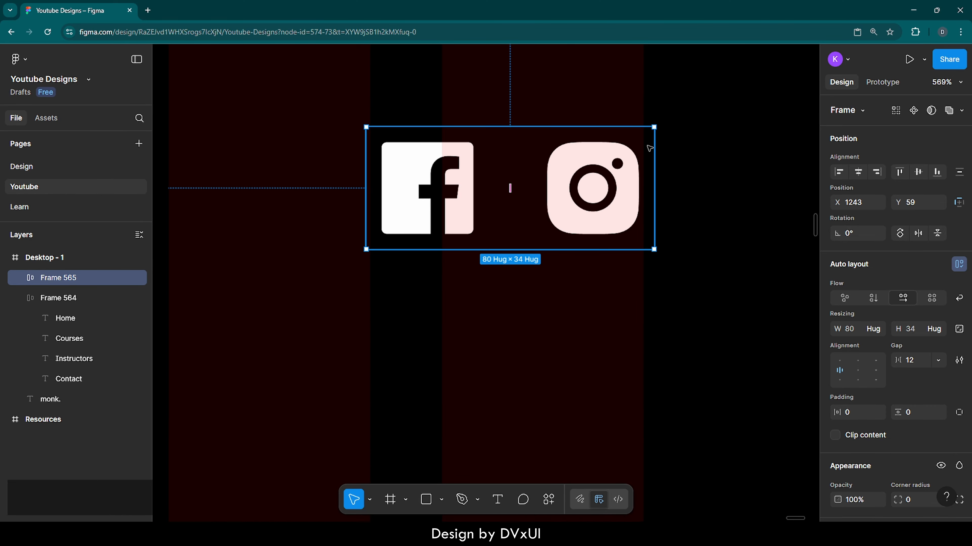
- Nudge the social icons frame left to X 1240 so it ends flush with the last guide column
key(Left)
key(Left)
key(Left)
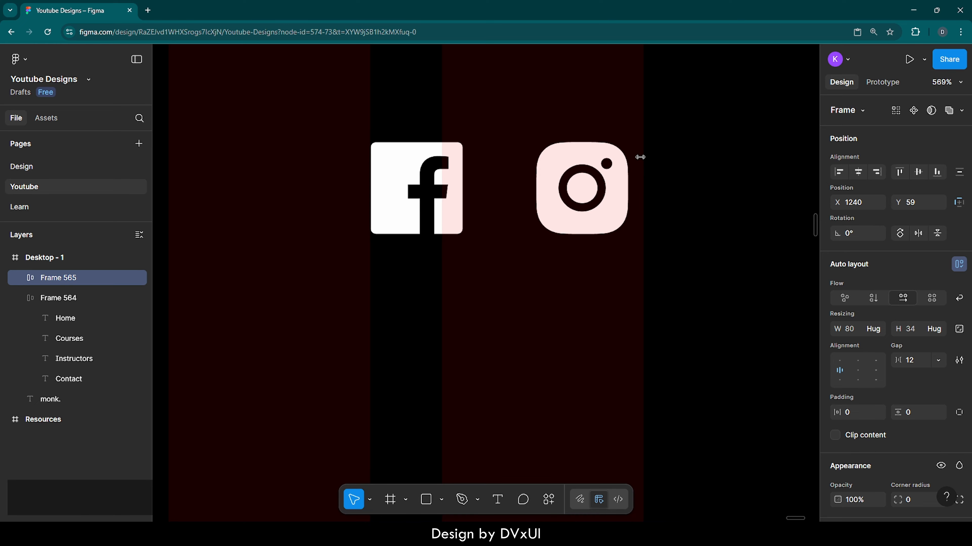
- Align the "monk." logo, the navigation links frame and the social icons frame on their vertical centers
scroll(688, 176, down, 7)
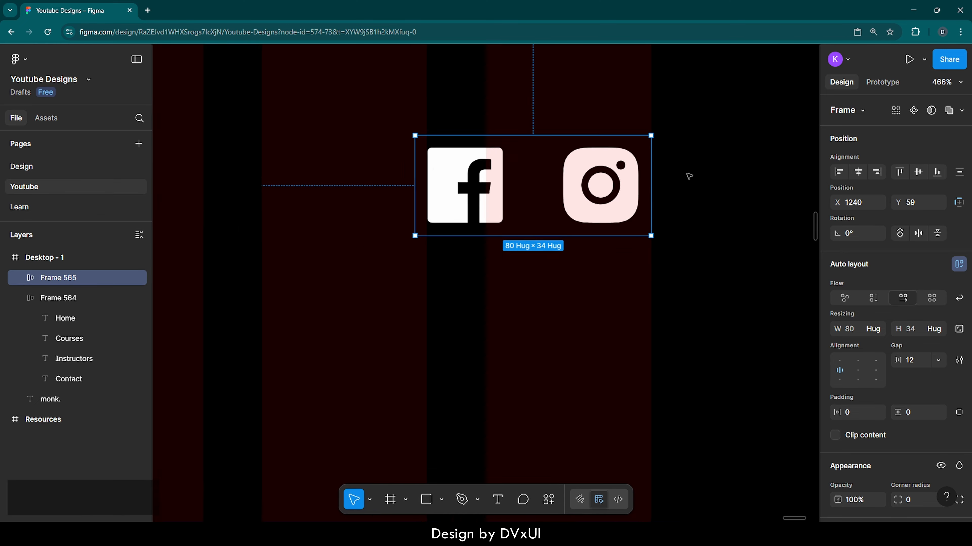
scroll(688, 176, down, 5)
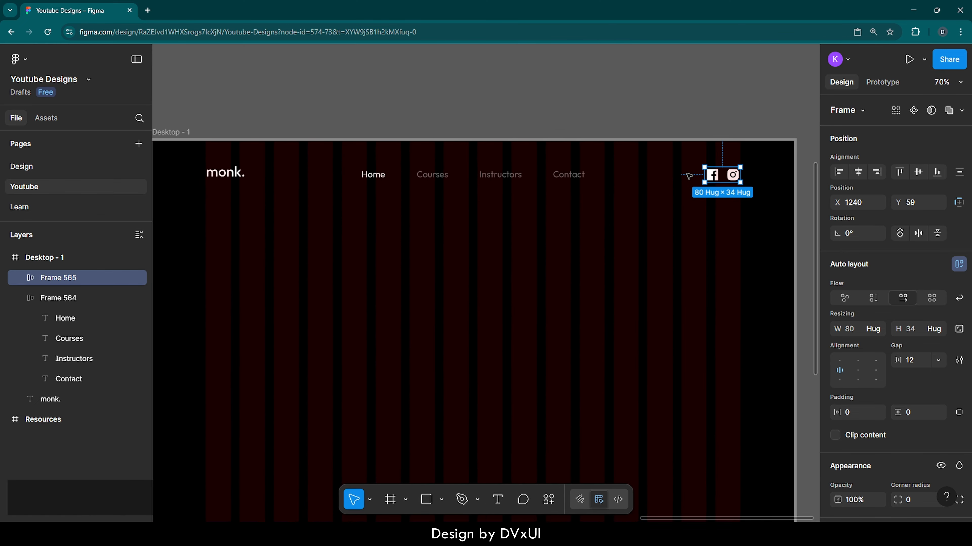
scroll(688, 176, down, 2)
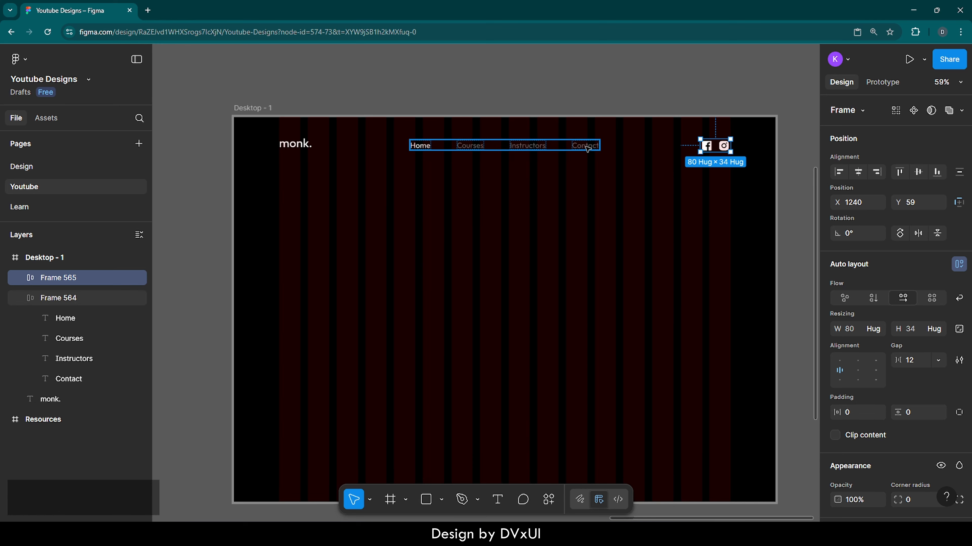
shift+click(565, 149)
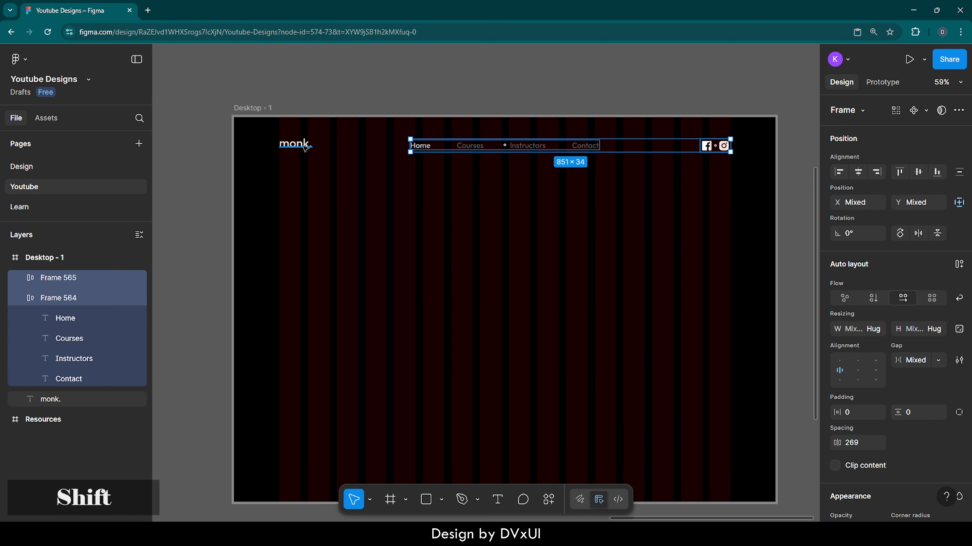
shift+click(305, 147)
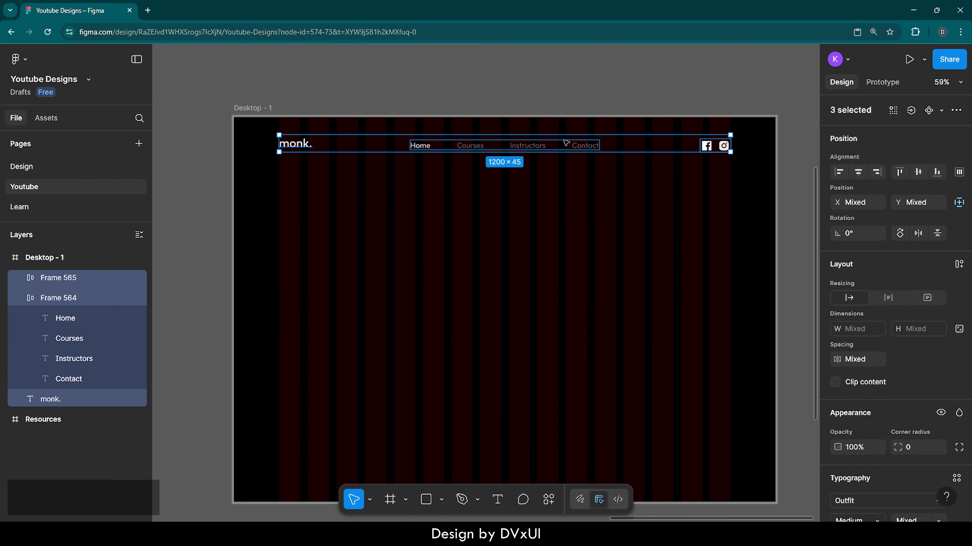
click(919, 172)
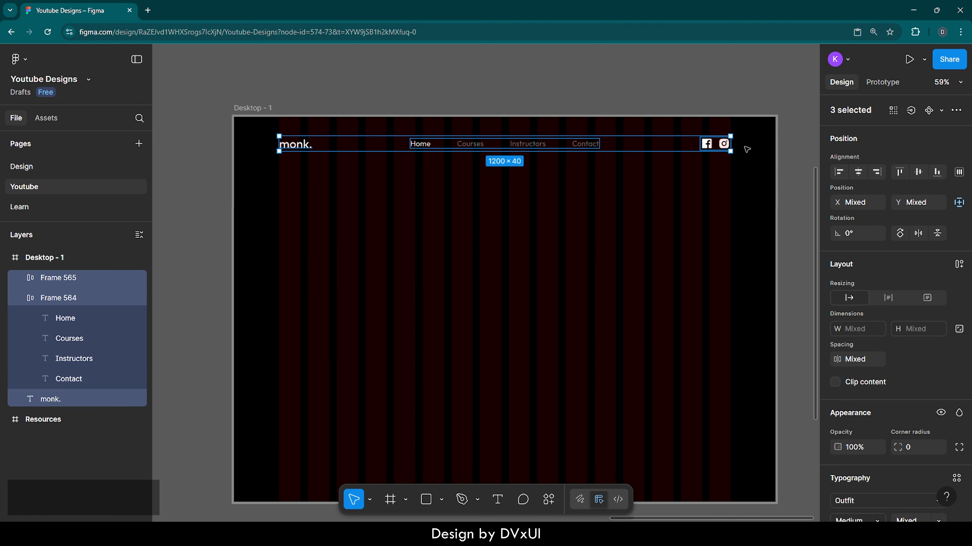
- Move the logo, navigation links and social icons up together by 10 px
key(shift+Up)
key(Up)
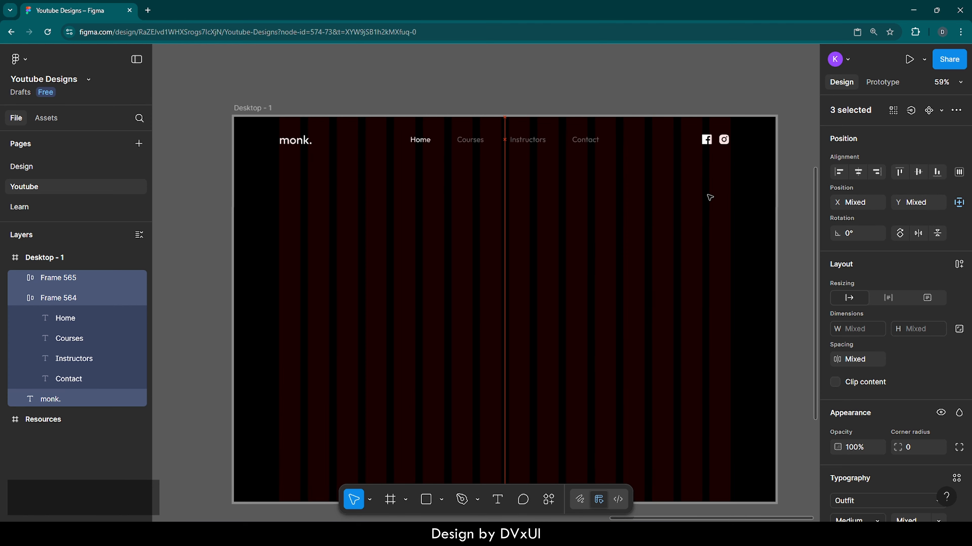
key(Down)
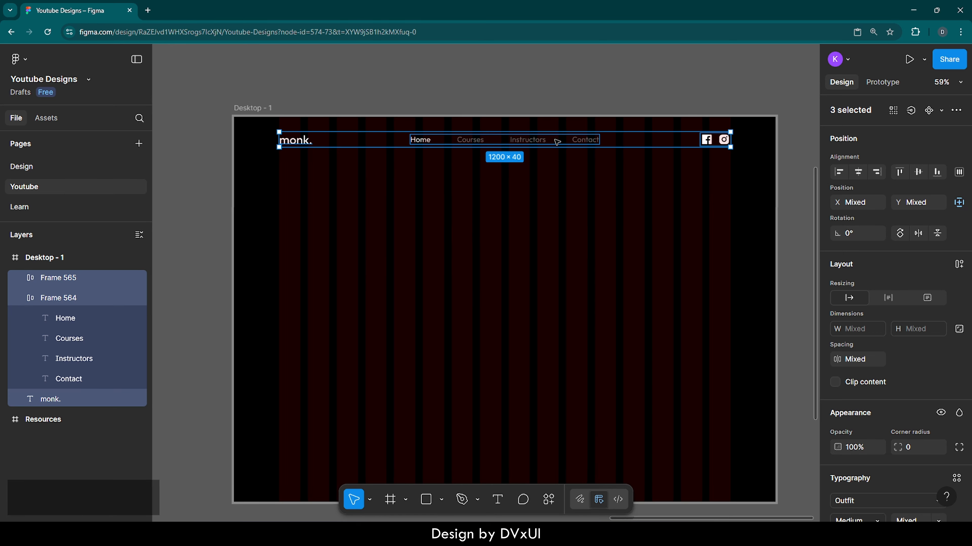
- Wrap the logo, navigation links and social icons in one auto layout frame and deselect it
right_click(556, 142)
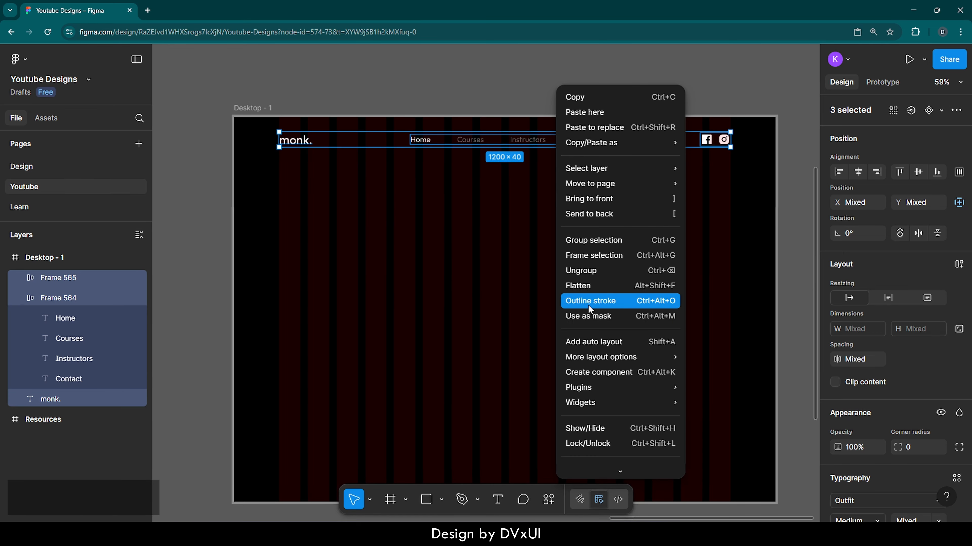
click(578, 342)
click(533, 168)
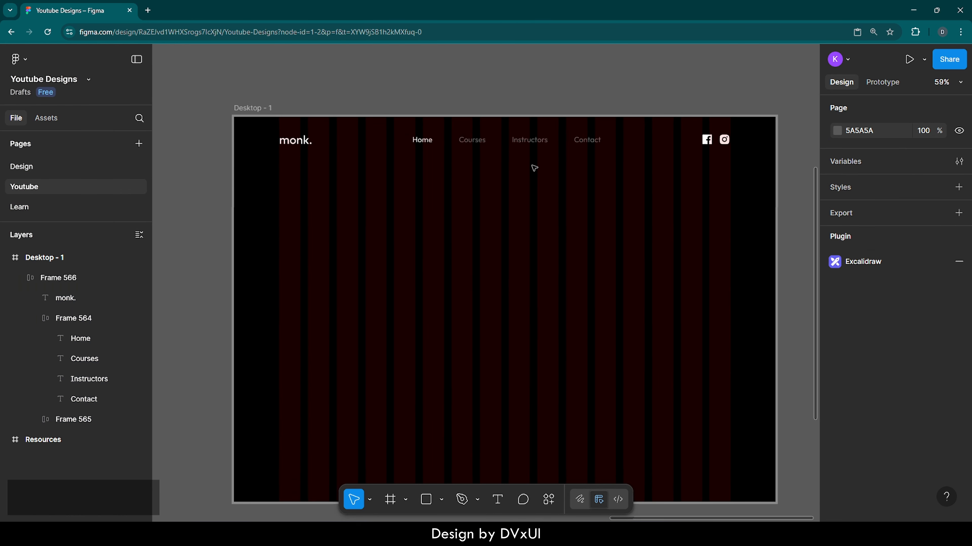
- Copy the dark mountain image with the stone platform from the Resources frame and paste it into the Desktop - 1 frame
scroll(534, 168, down, 1)
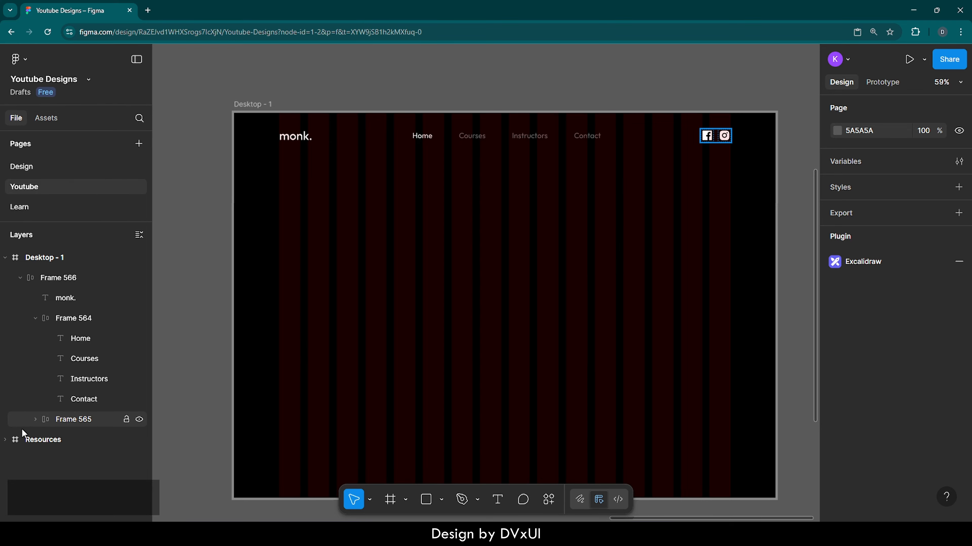
double_click(15, 440)
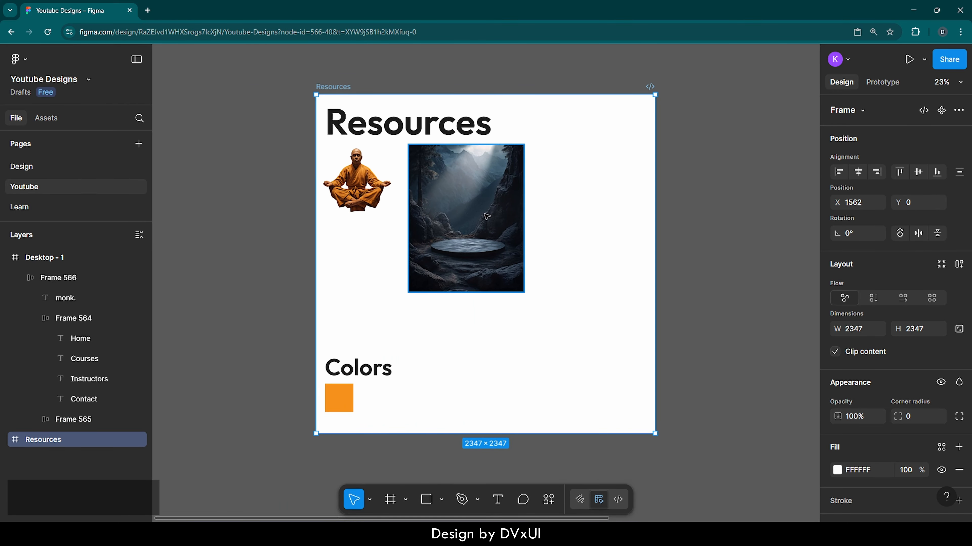
ctrl+click(486, 217)
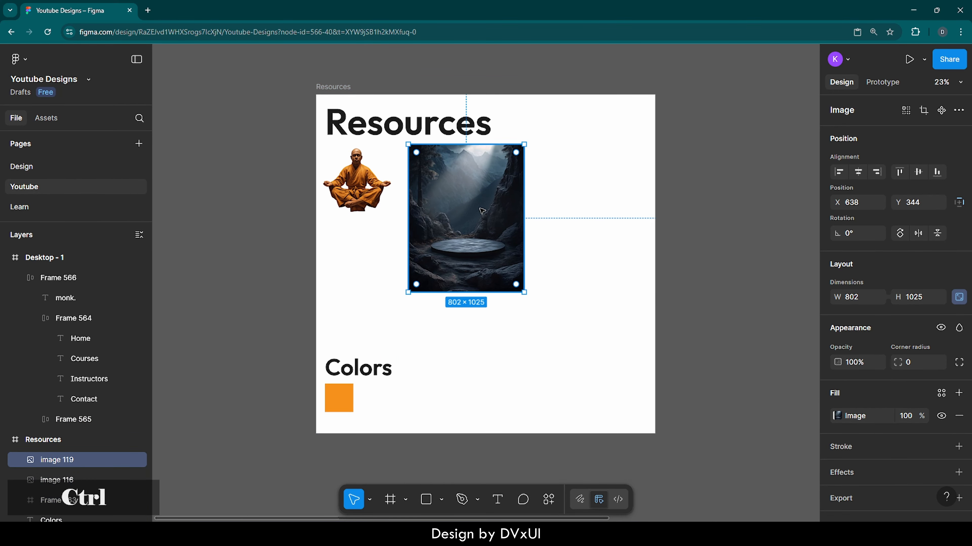
key(ctrl+c)
click(16, 262)
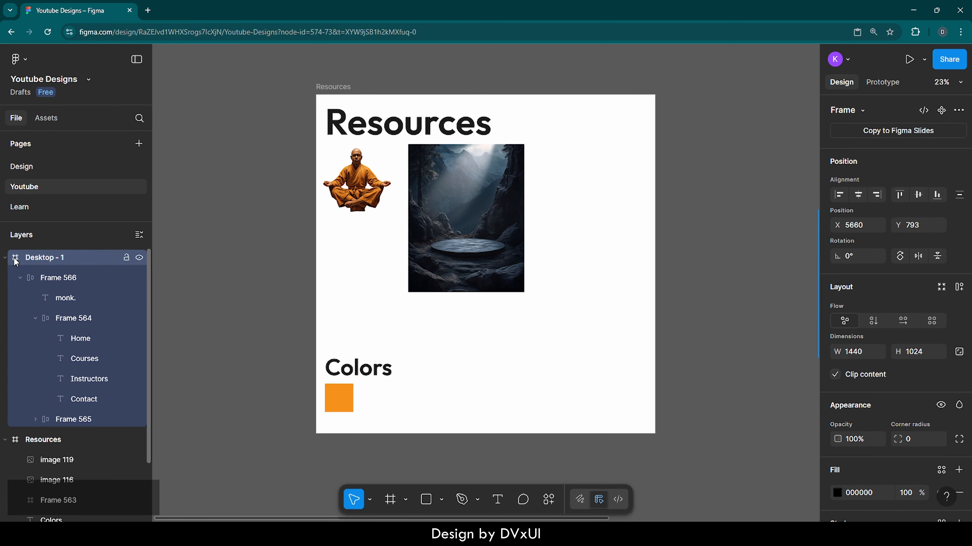
double_click(16, 262)
key(ctrl+v)
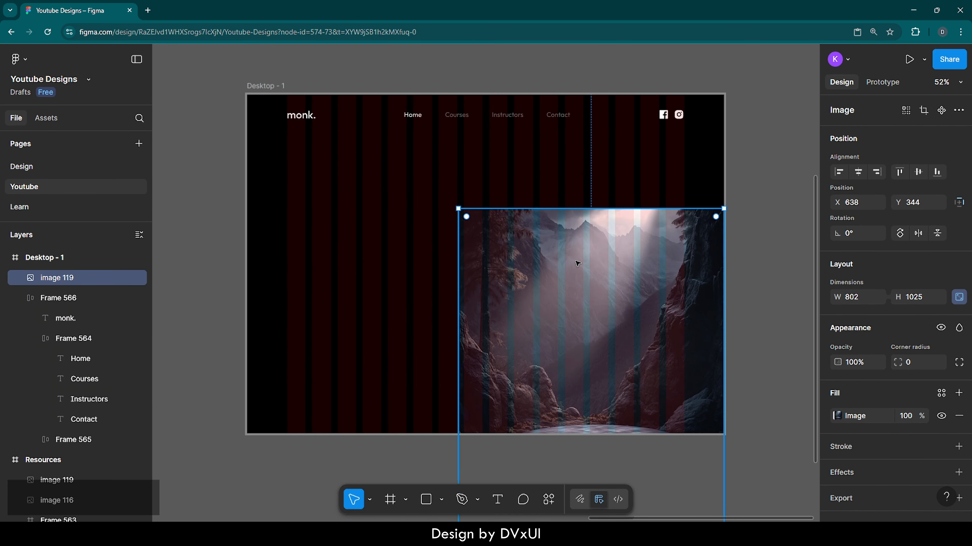
- Center the mountain image vertically in the frame, send it behind the header and deselect it
click(919, 173)
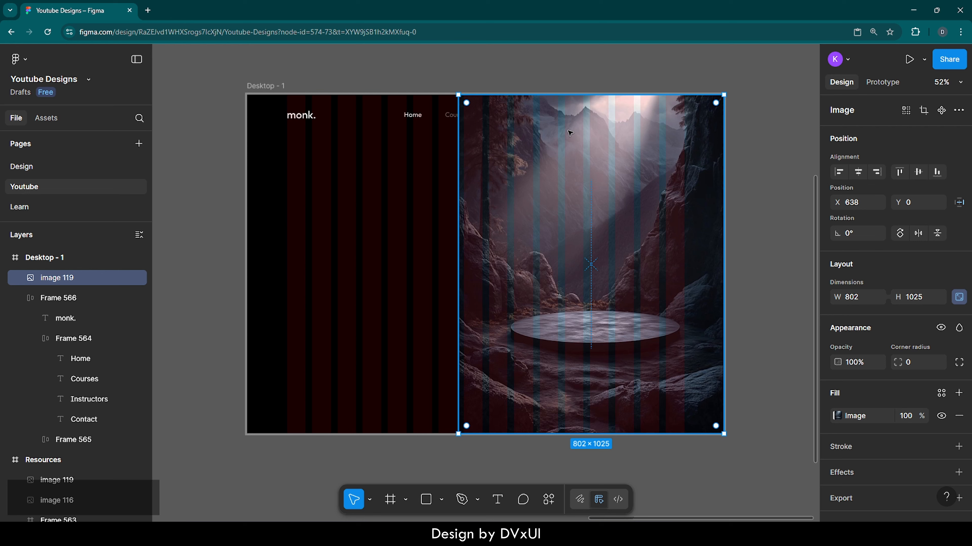
right_click(511, 205)
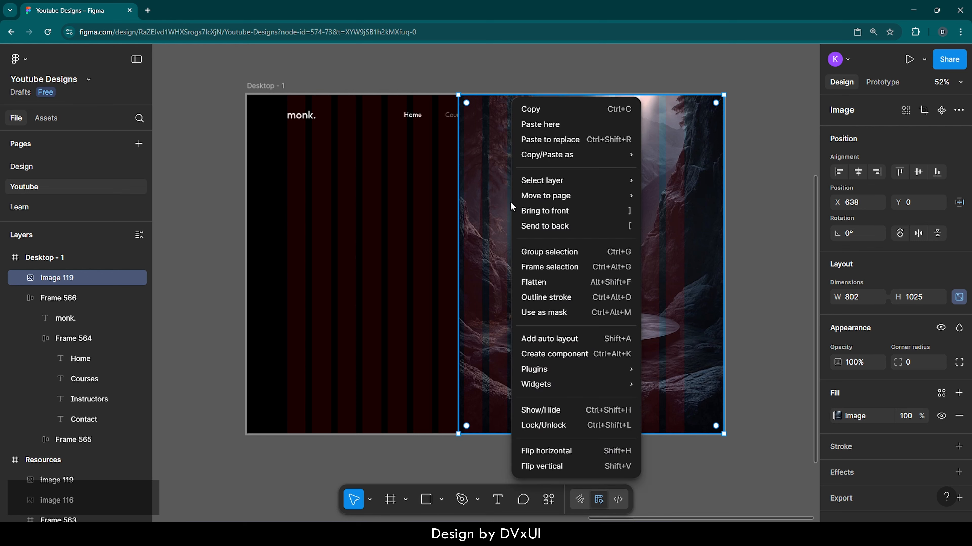
click(537, 227)
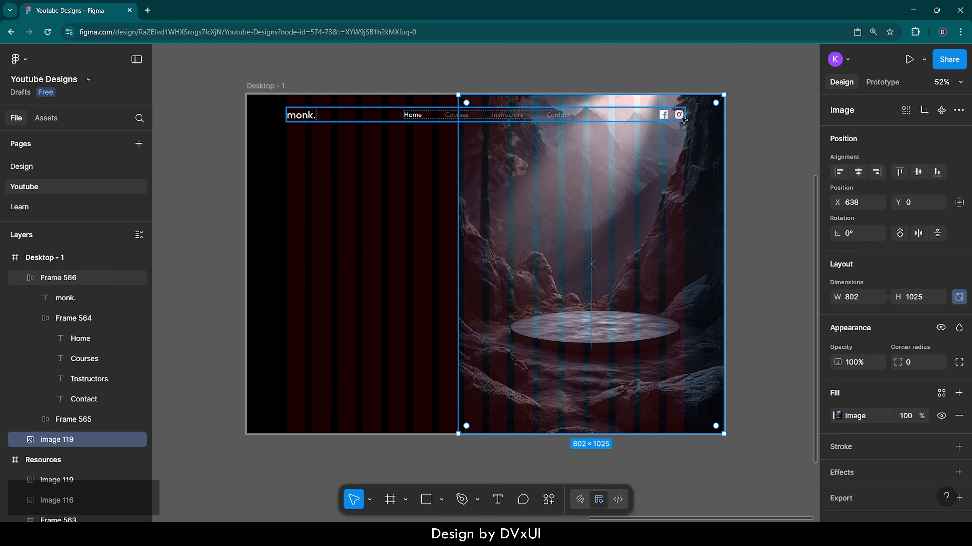
click(763, 156)
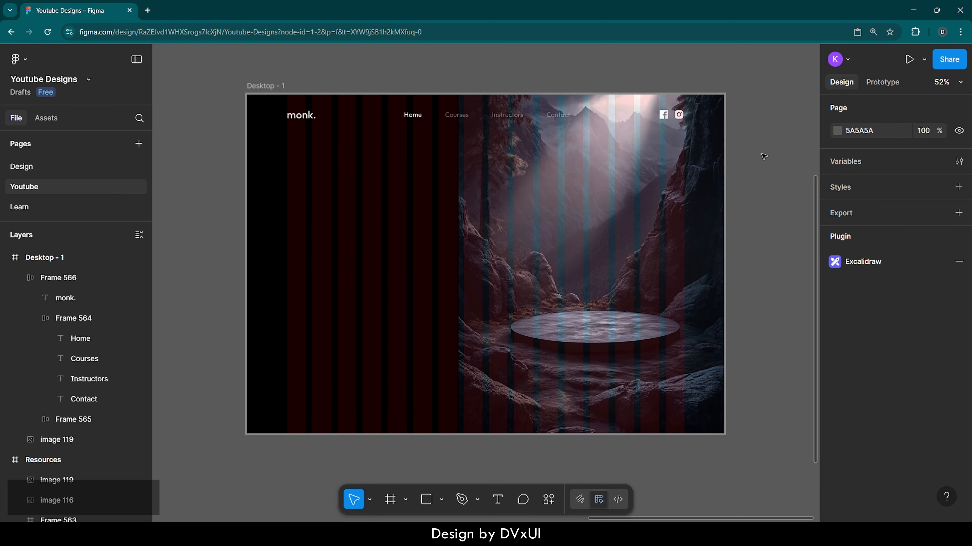
- Hide the 16-column layout guide of the Desktop - 1 frame and deselect the frame
scroll(763, 156, up, 1)
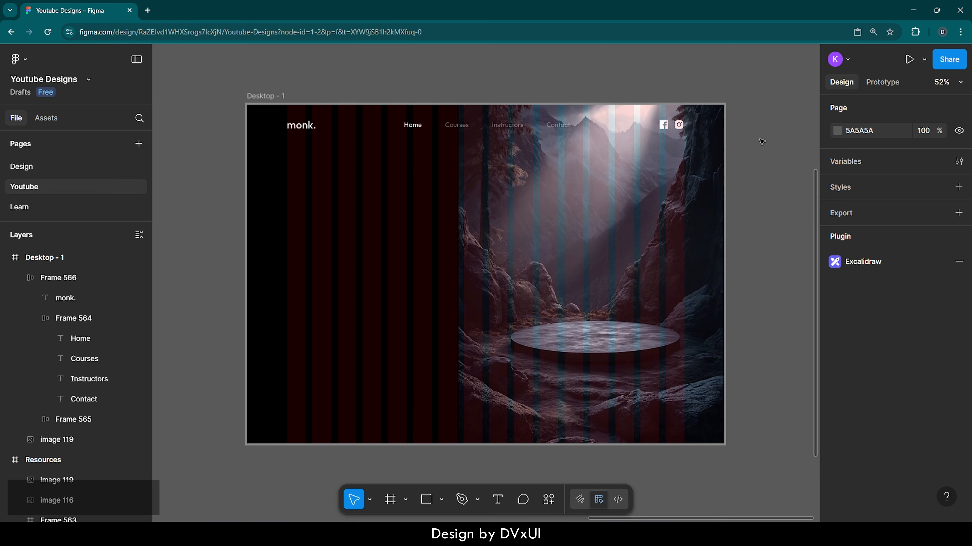
click(265, 96)
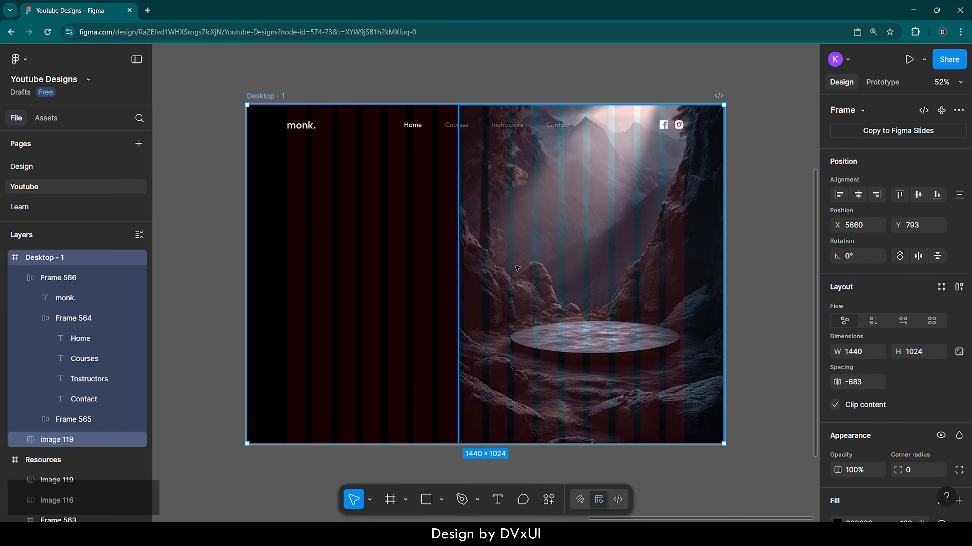
scroll(912, 396, down, 8)
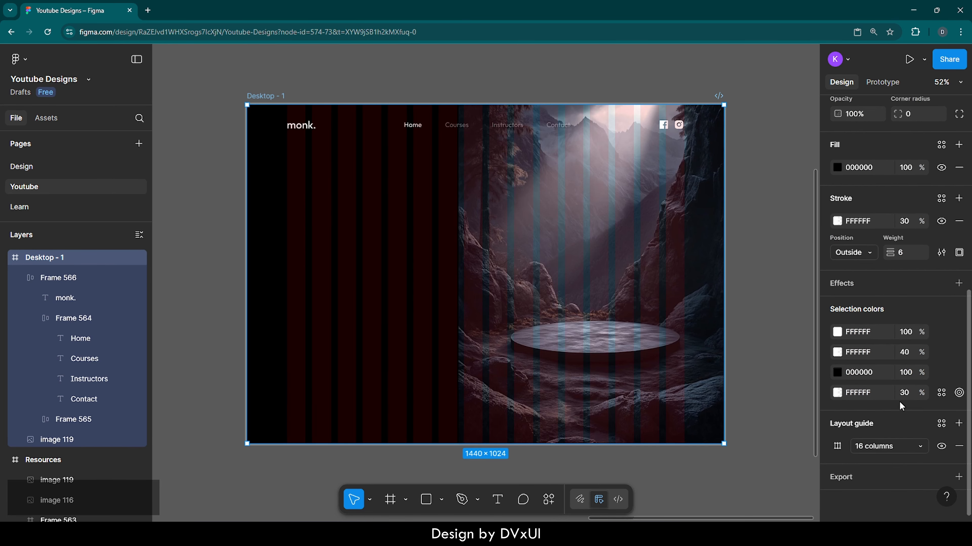
click(941, 446)
click(684, 478)
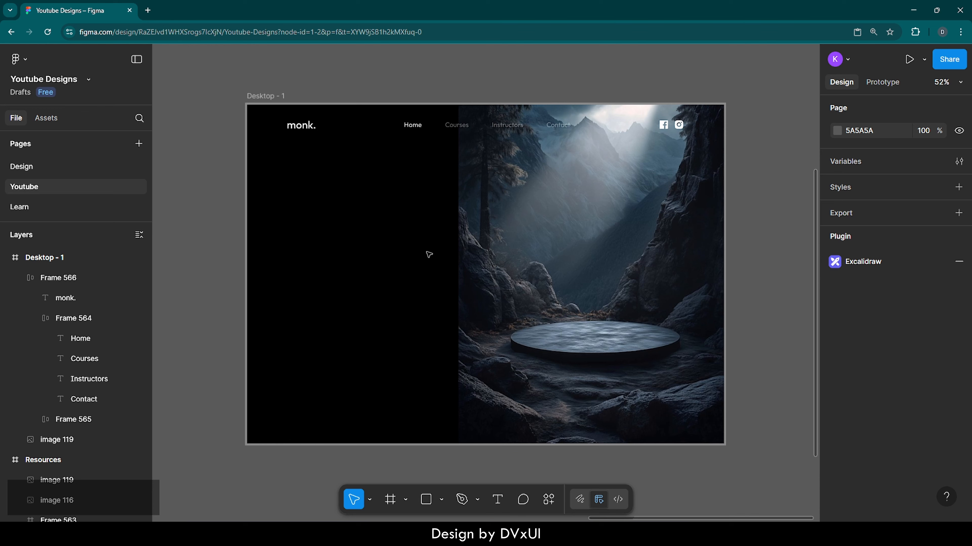
- Lock the mountain image layer in the Desktop - 1 frame and deselect it
click(481, 252)
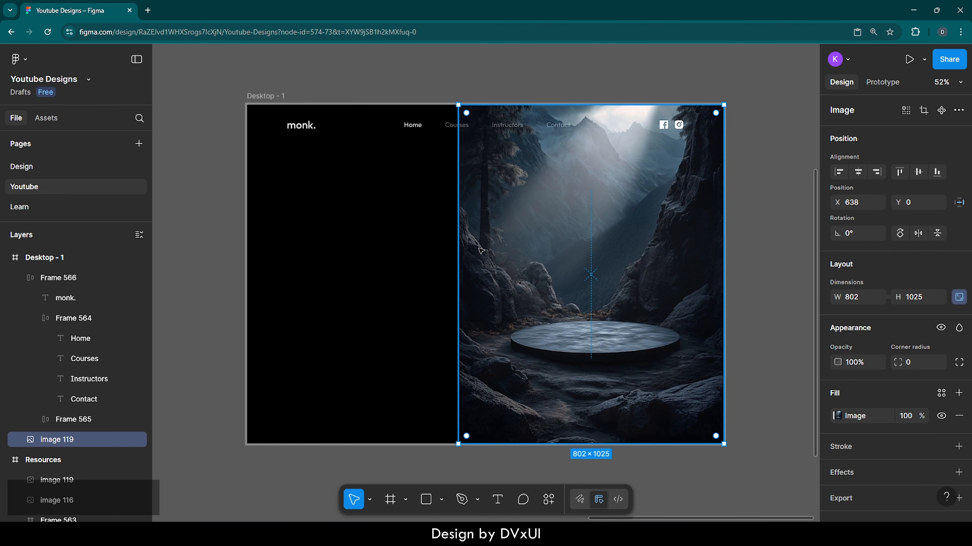
click(126, 439)
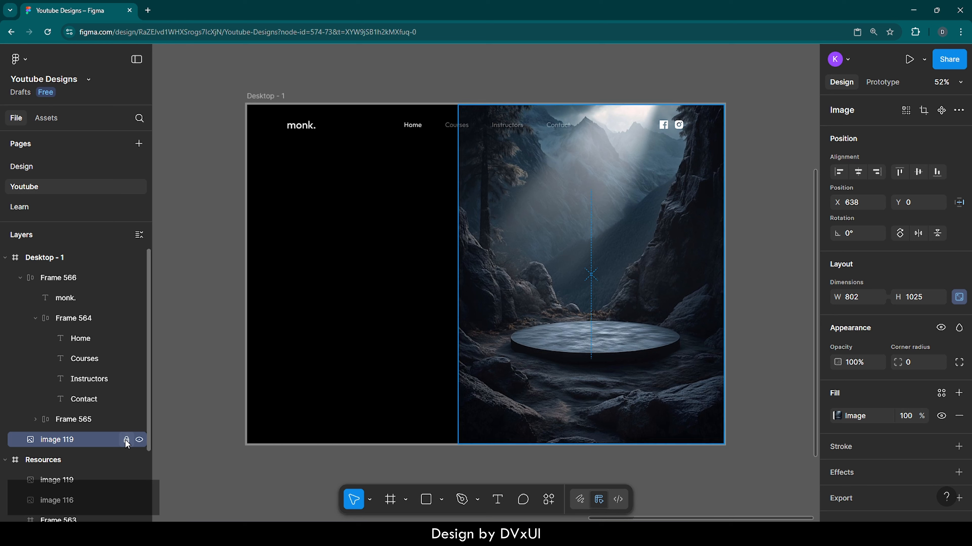
click(390, 391)
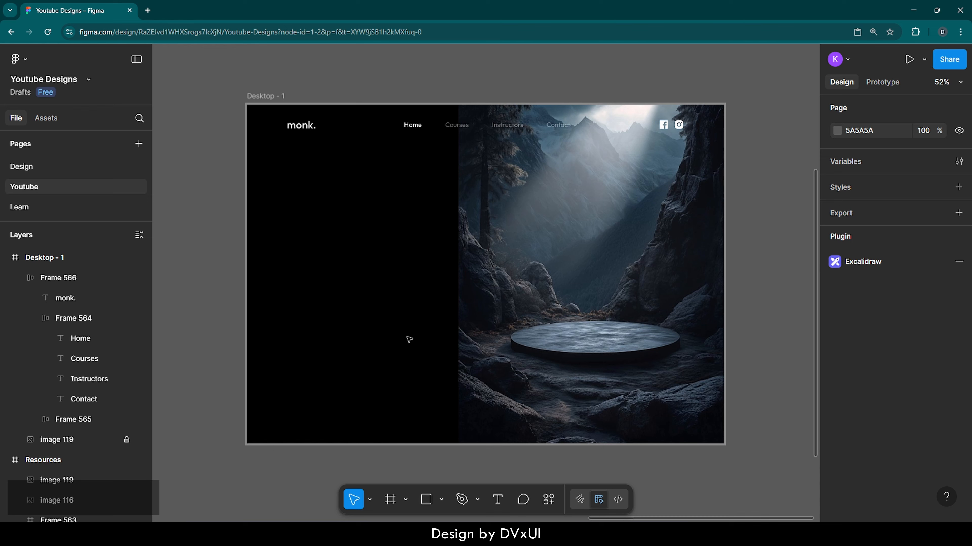
- Add a rectangle to the Desktop - 1 frame and set its size to the frame's 1440 × 1024
key(r)
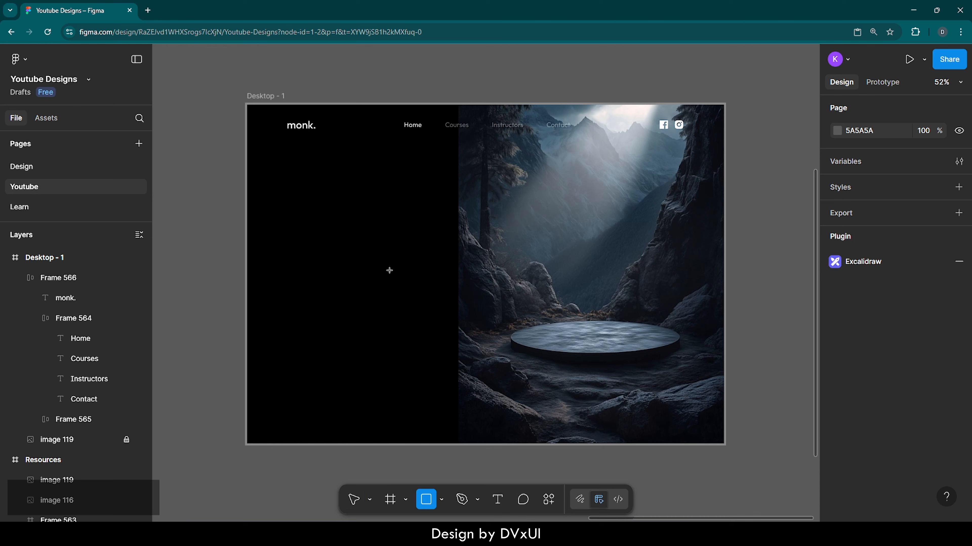
click(394, 271)
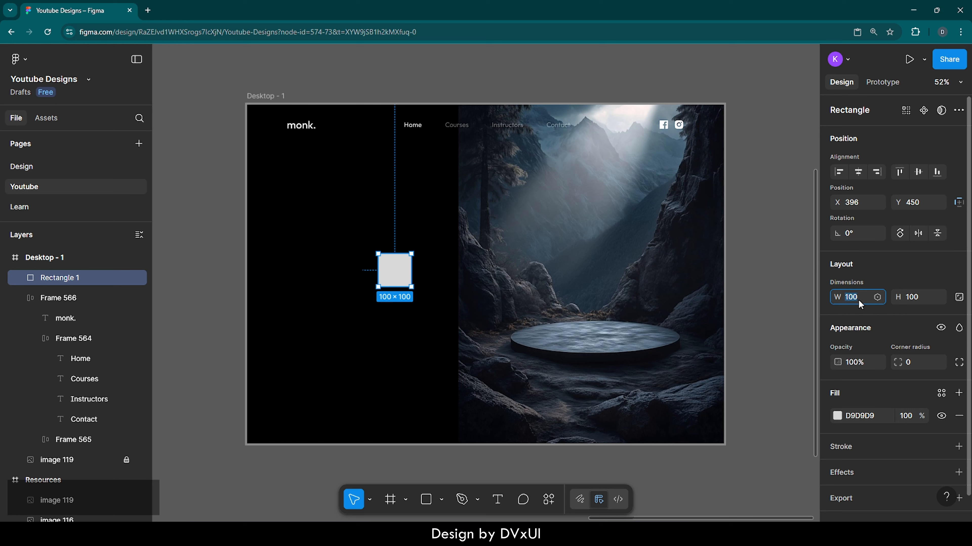
text(1440)
key(Return)
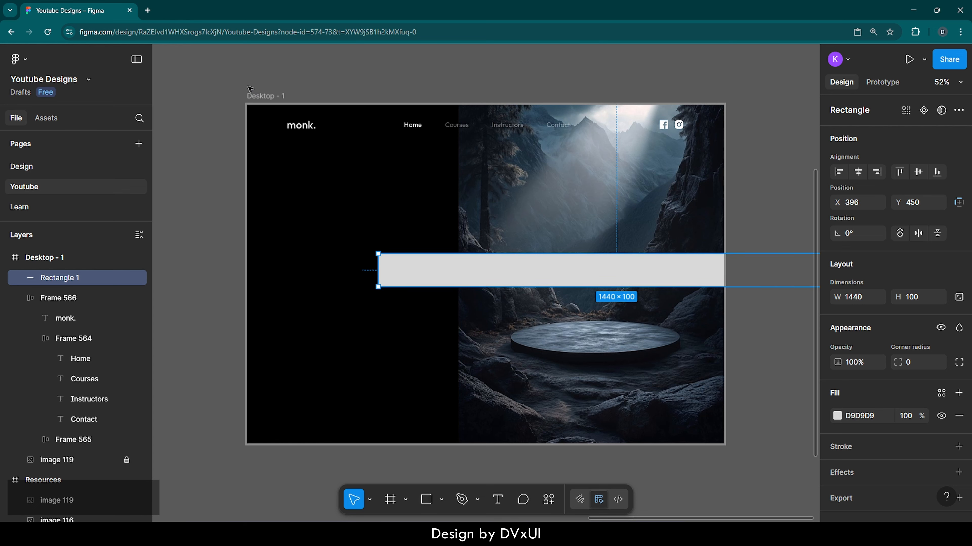
click(256, 96)
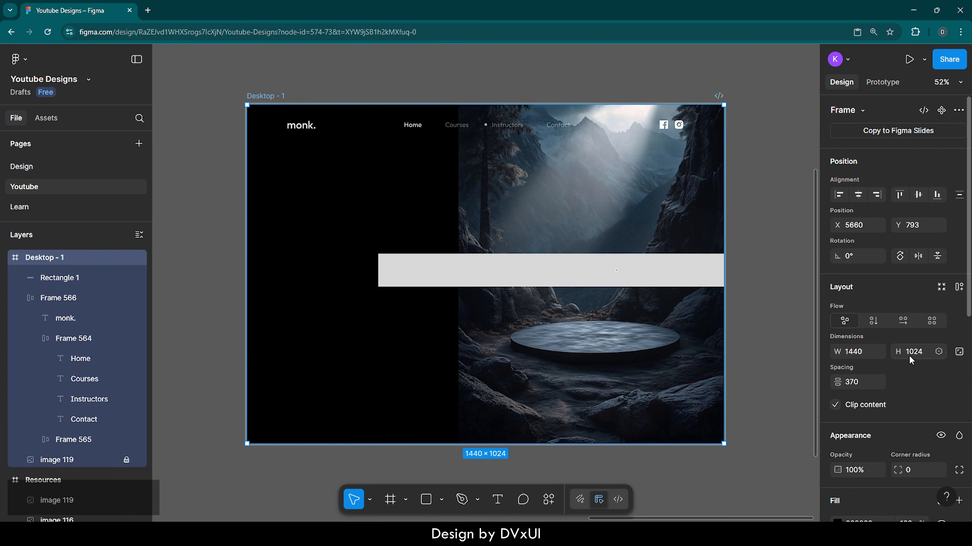
click(575, 265)
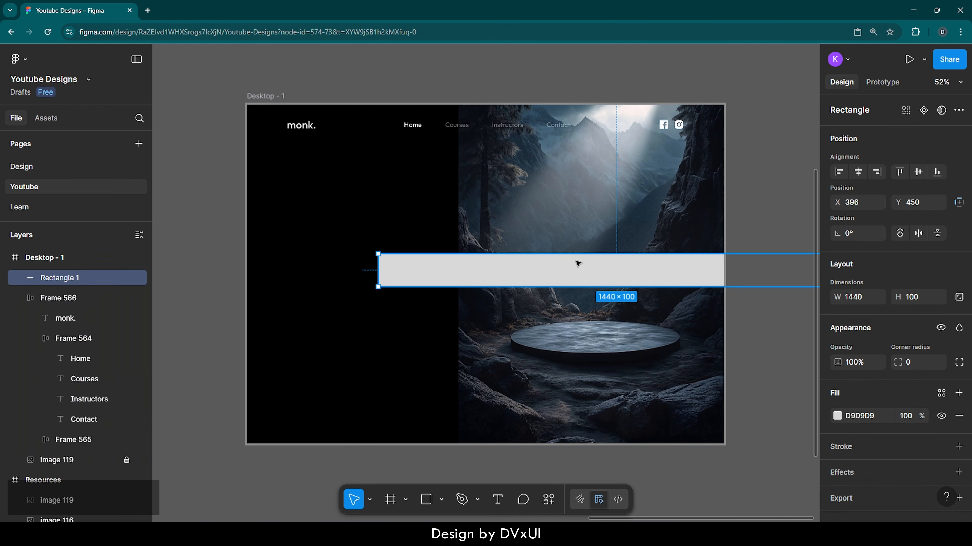
click(909, 303)
text(1024)
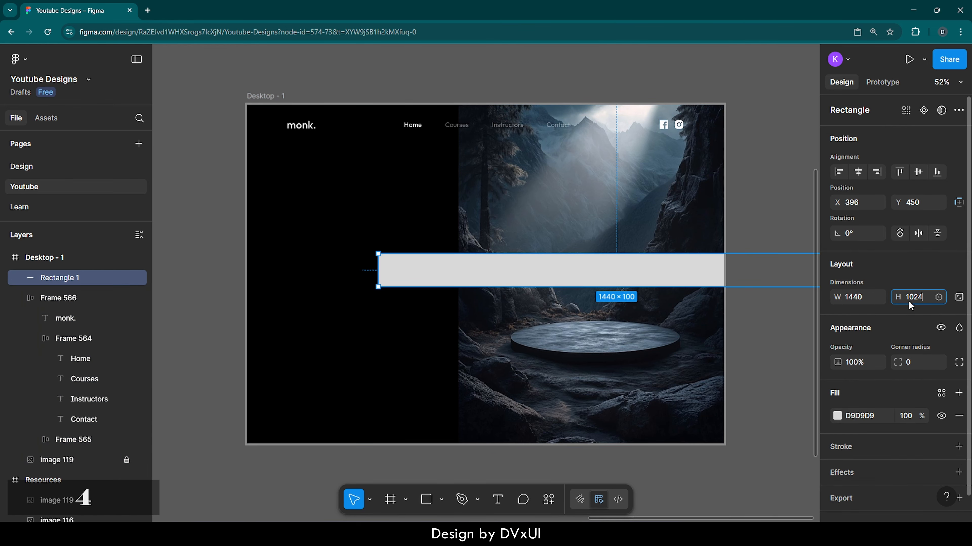
key(Return)
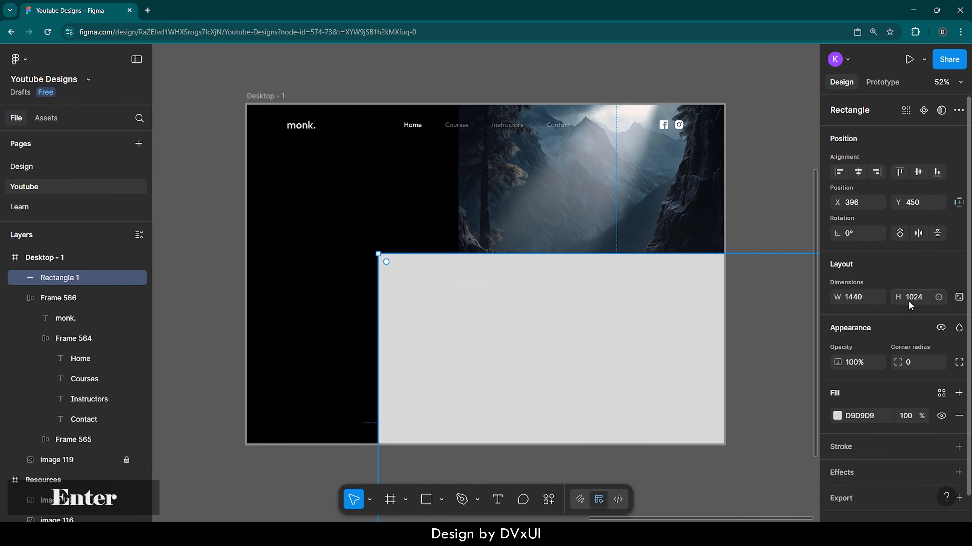
- Center the rectangle horizontally and vertically in the Desktop - 1 frame and set its fill color to 000000
click(859, 173)
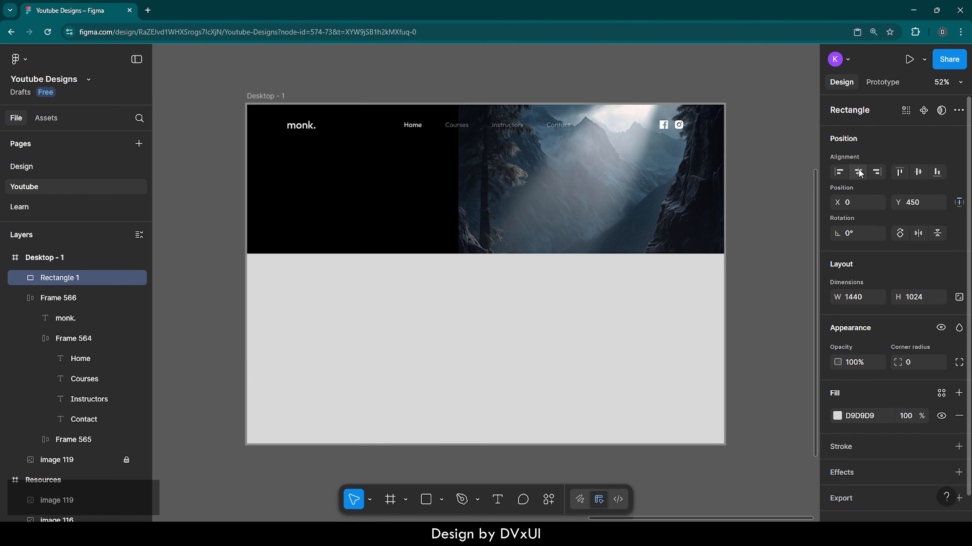
click(918, 173)
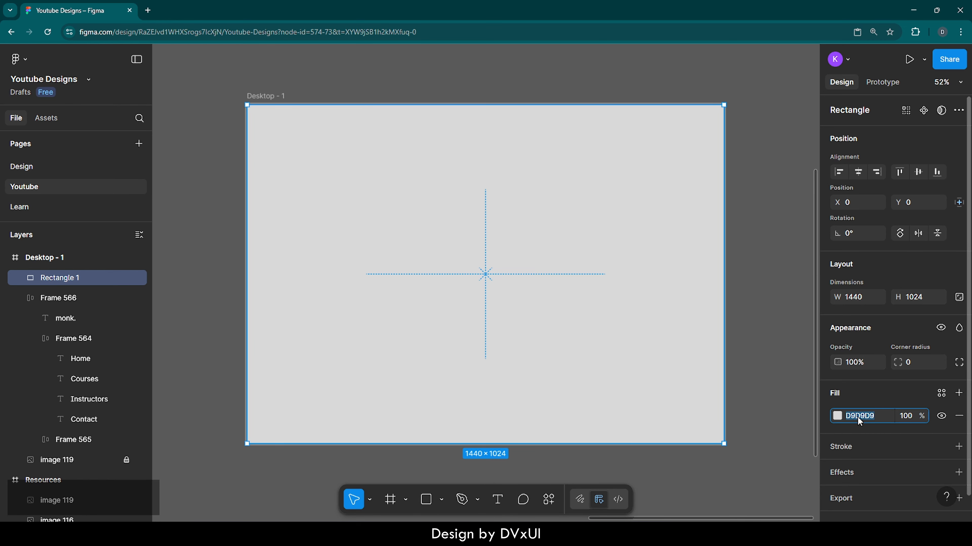
text(000000)
key(Return)
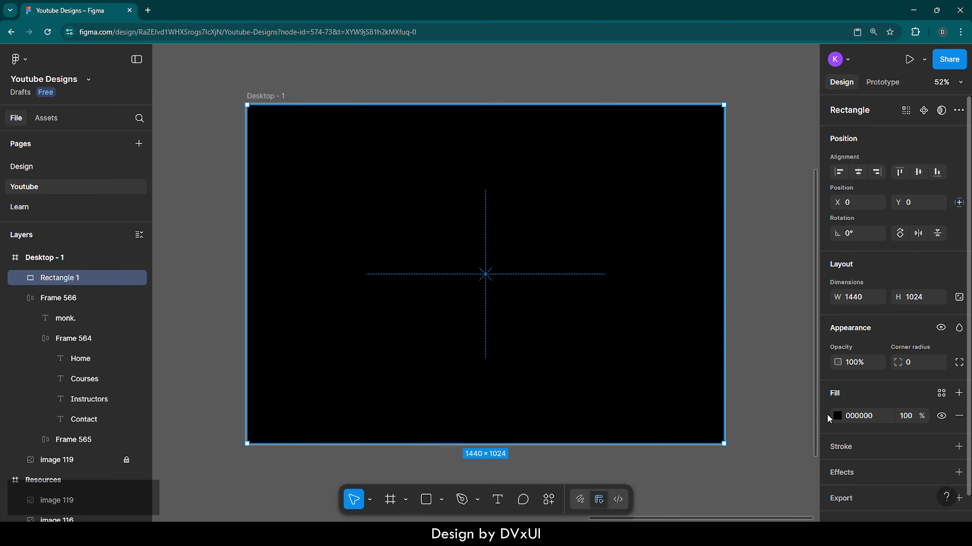
- Change the rectangle's fill to a linear gradient and rotate it so it runs horizontally from black at the left edge
click(837, 417)
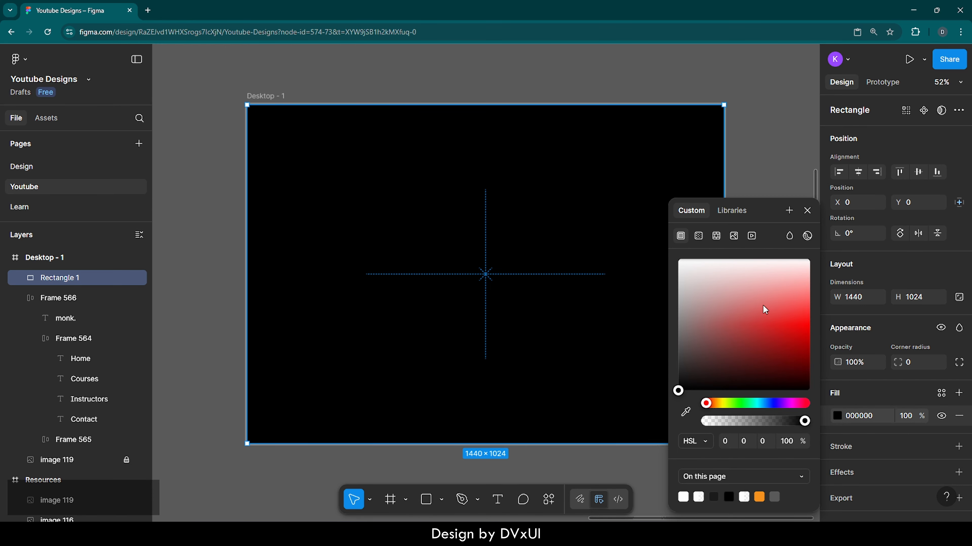
click(699, 237)
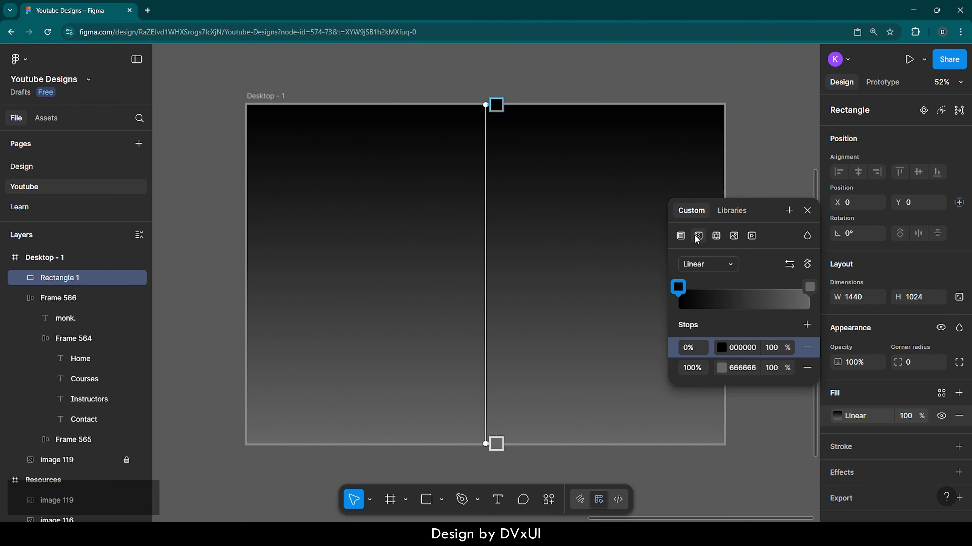
click(808, 265)
click(808, 265)
click(809, 266)
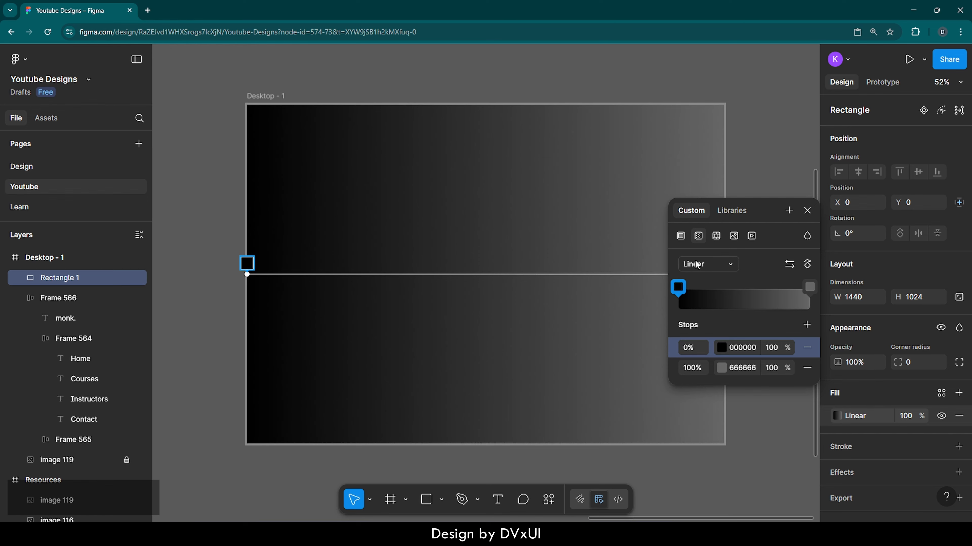
- Set the gradient's 100% stop to color 000000 with 0% opacity
click(739, 371)
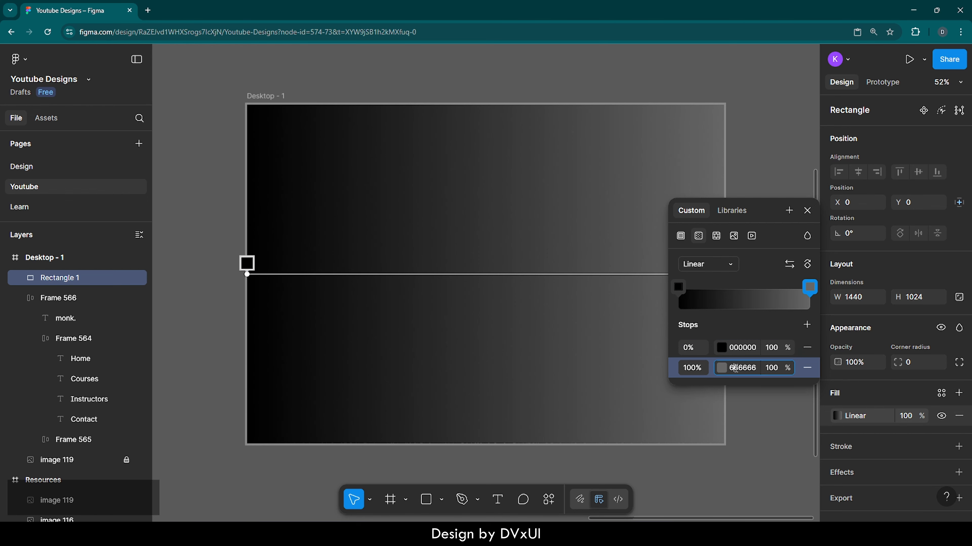
text(000000)
key(Return)
click(769, 370)
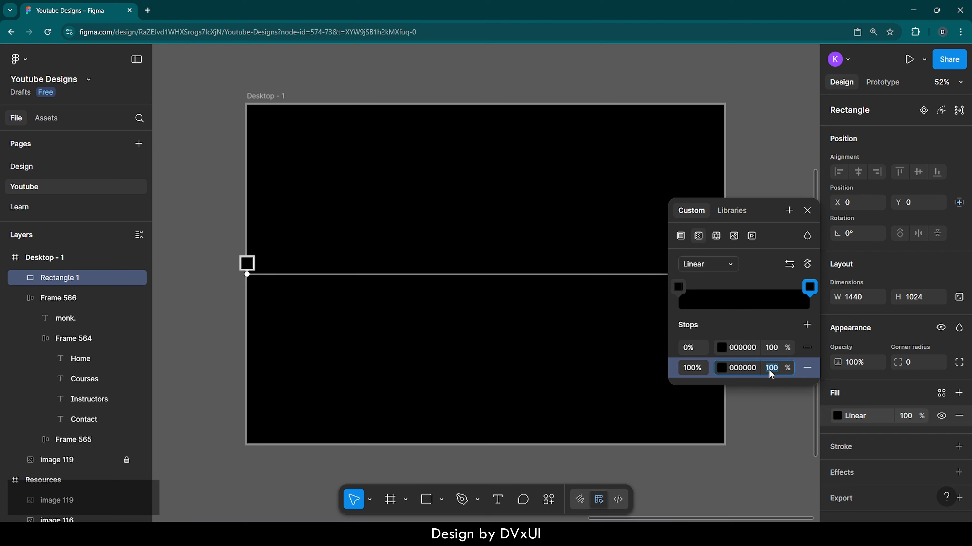
text(0)
key(Return)
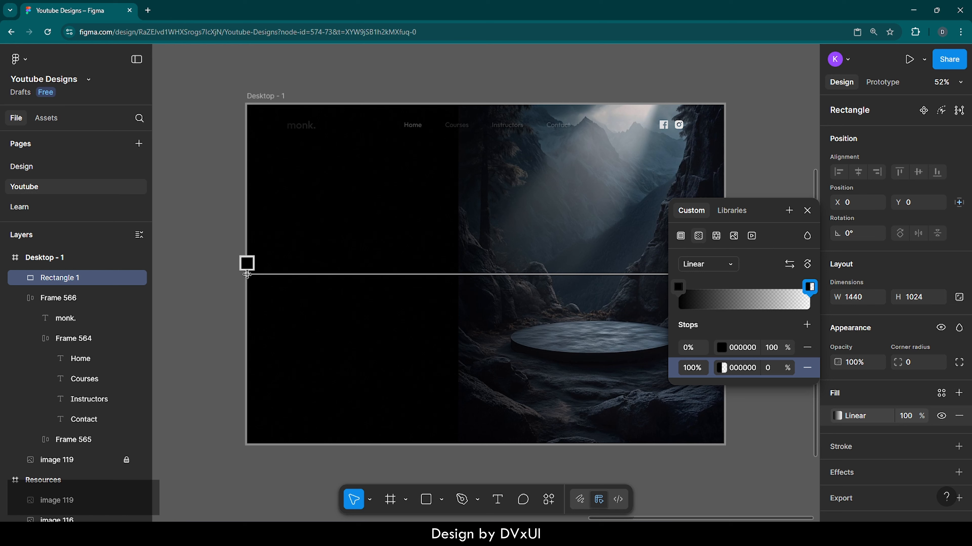
- Move the gradient's start to about 40% of the rectangle's width and its end slightly past the frame's right edge
drag(246, 274, 439, 275)
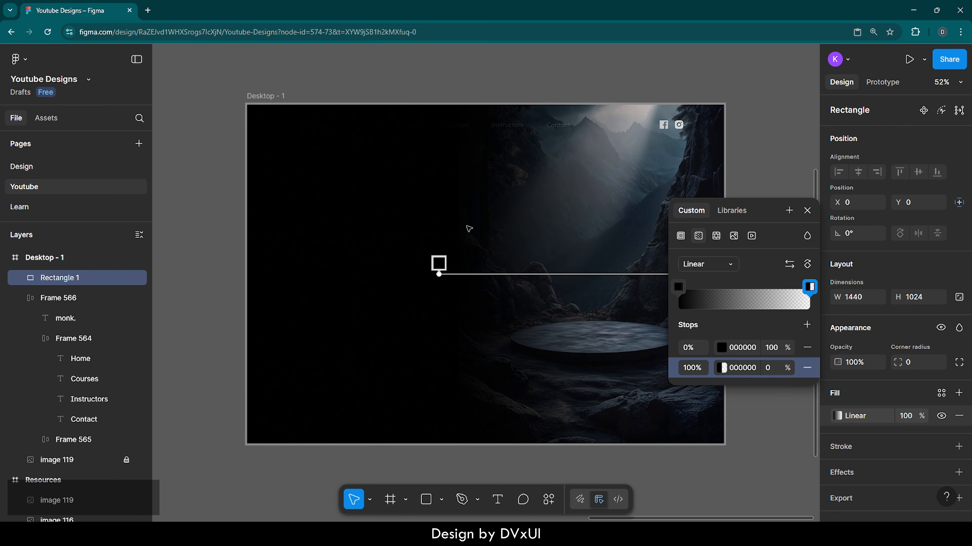
scroll(776, 192, right, 5)
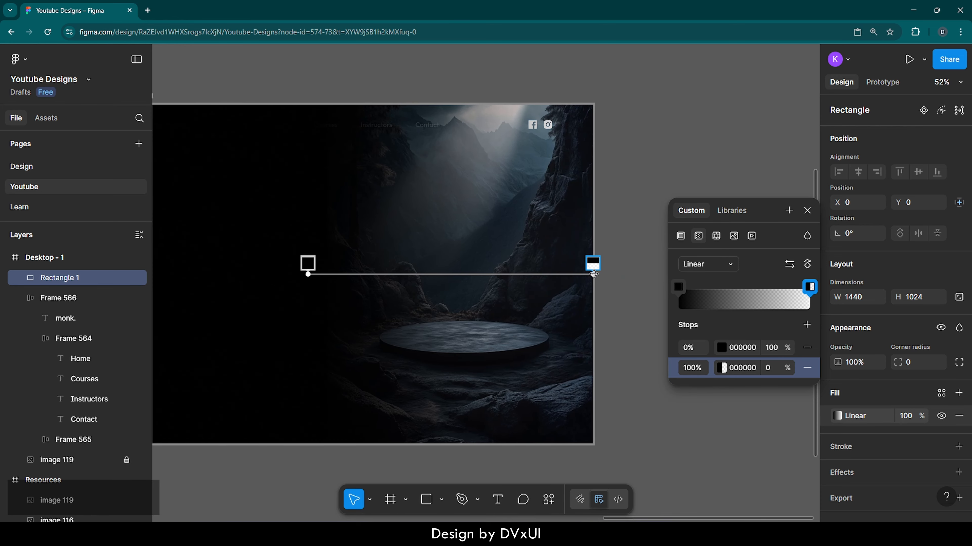
drag(593, 274, 639, 274)
key(Escape)
scroll(633, 216, left, 5)
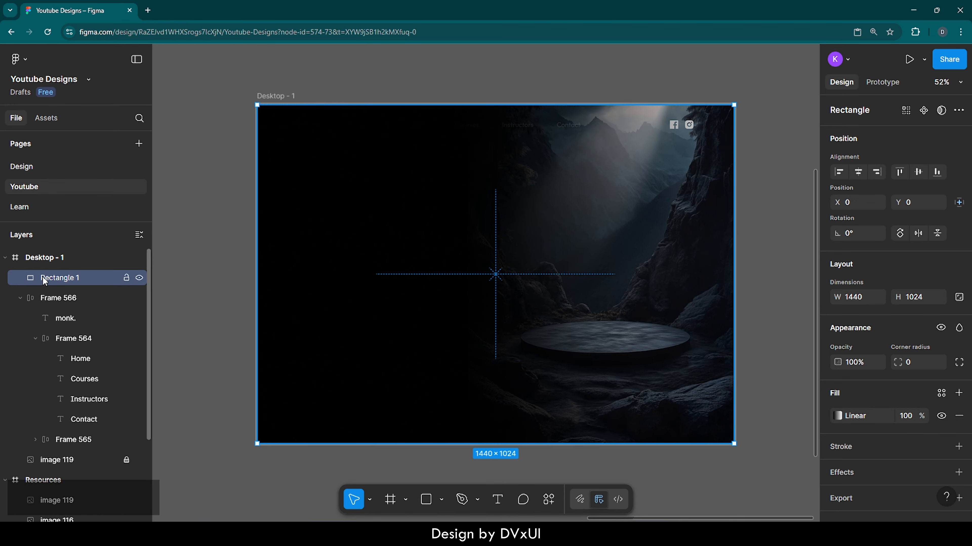
- Move the gradient rectangle's layer below the header and directly above the mountain image, lock it and deselect it
drag(43, 277, 47, 448)
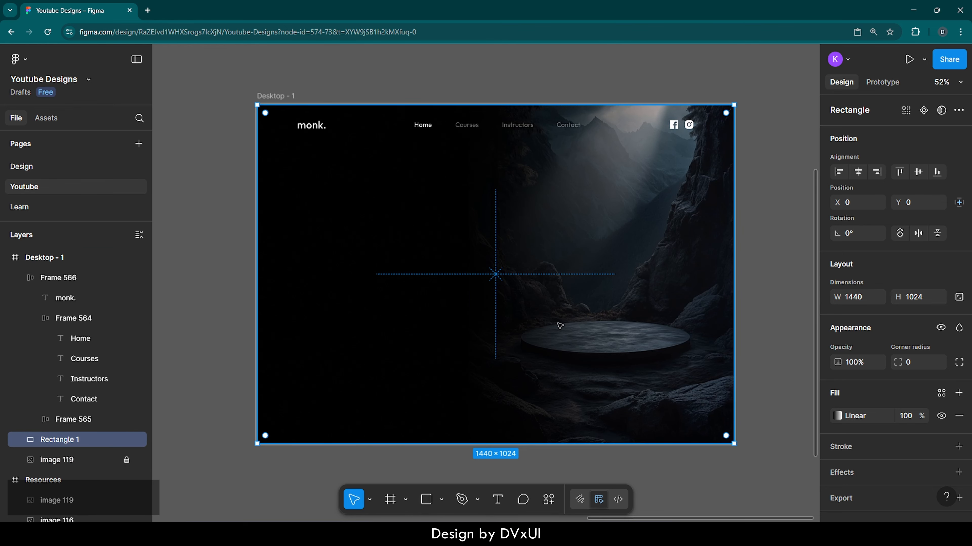
scroll(595, 272, left, 3)
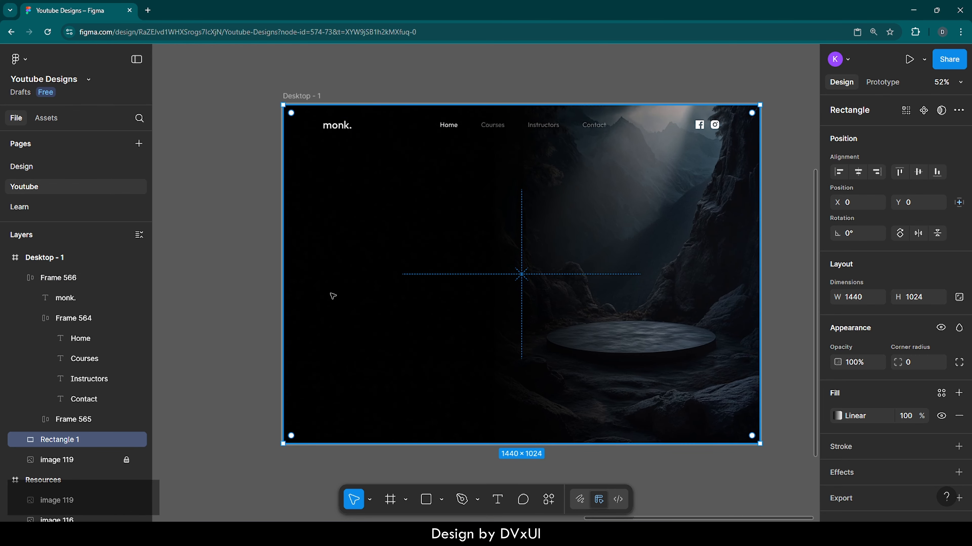
click(126, 439)
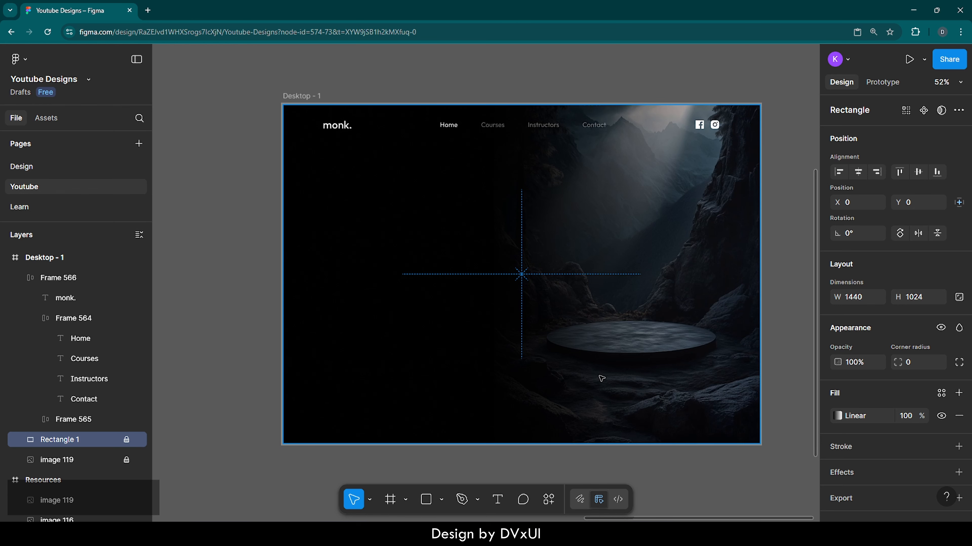
scroll(602, 379, right, 2)
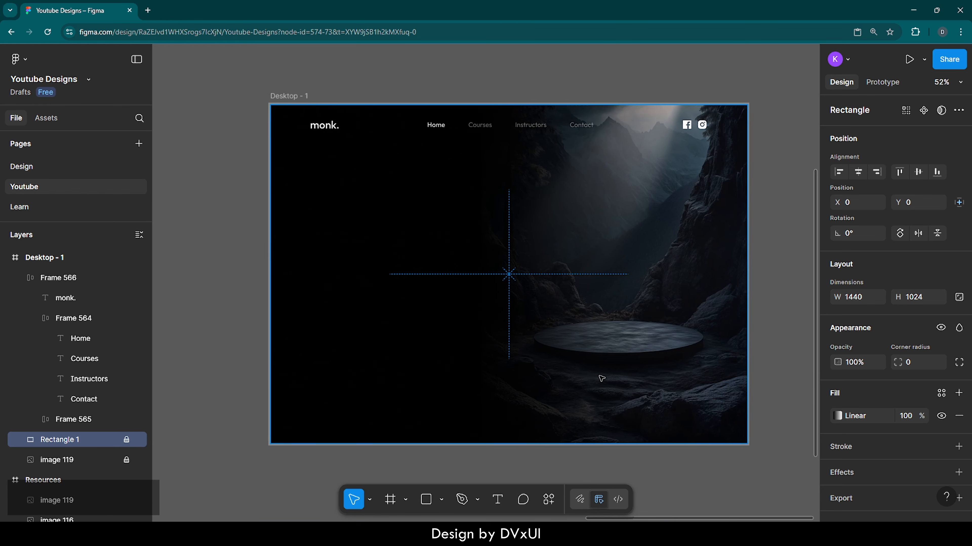
click(765, 363)
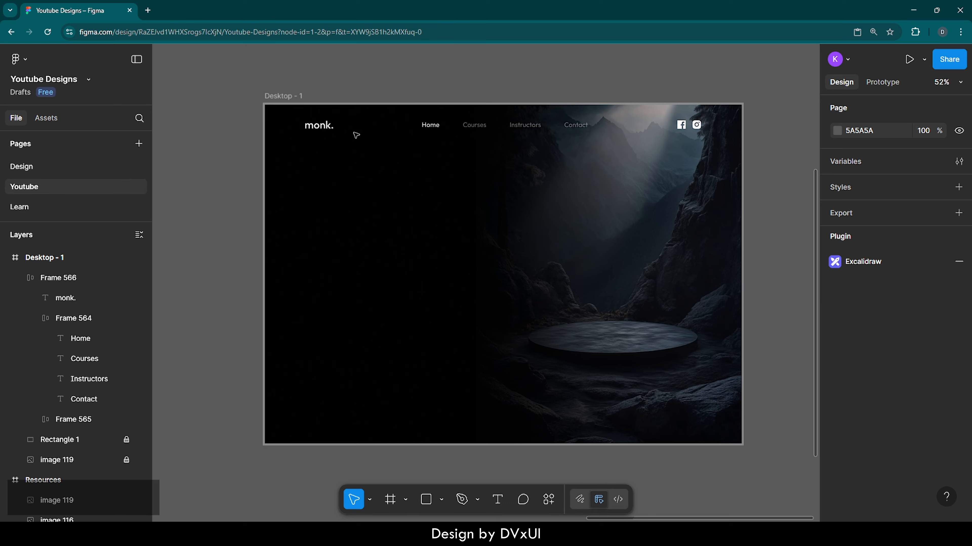
- Show the 16-column layout guide of the Desktop - 1 frame and deselect the frame
click(292, 107)
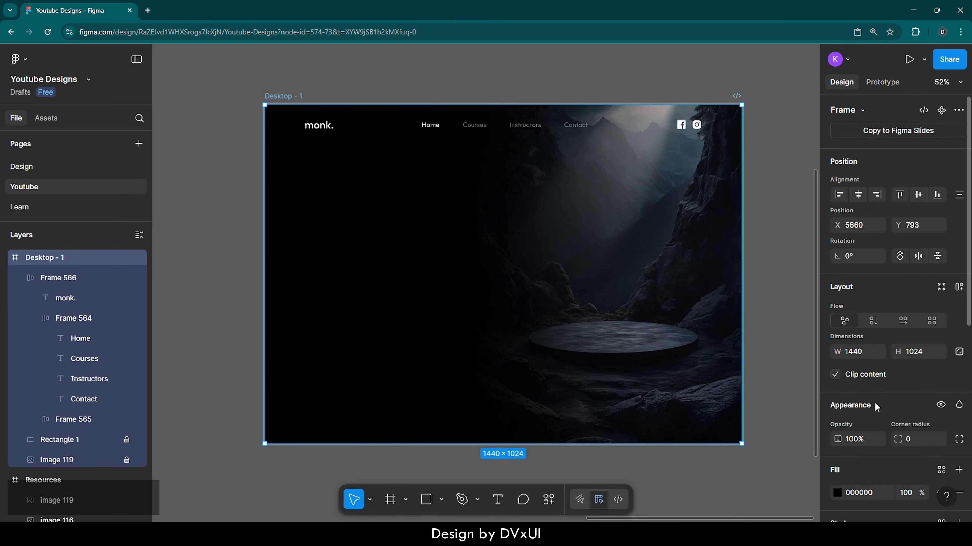
scroll(877, 408, down, 8)
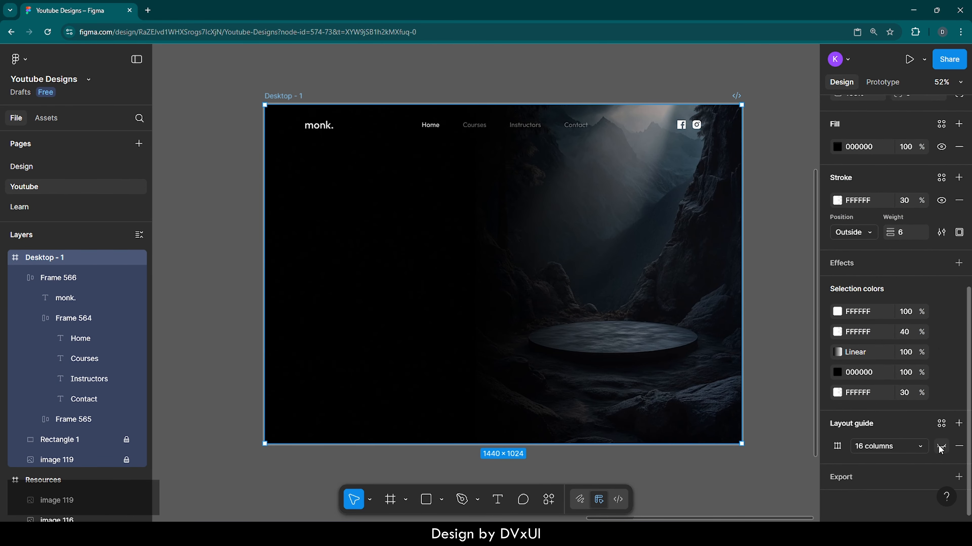
click(943, 446)
click(760, 332)
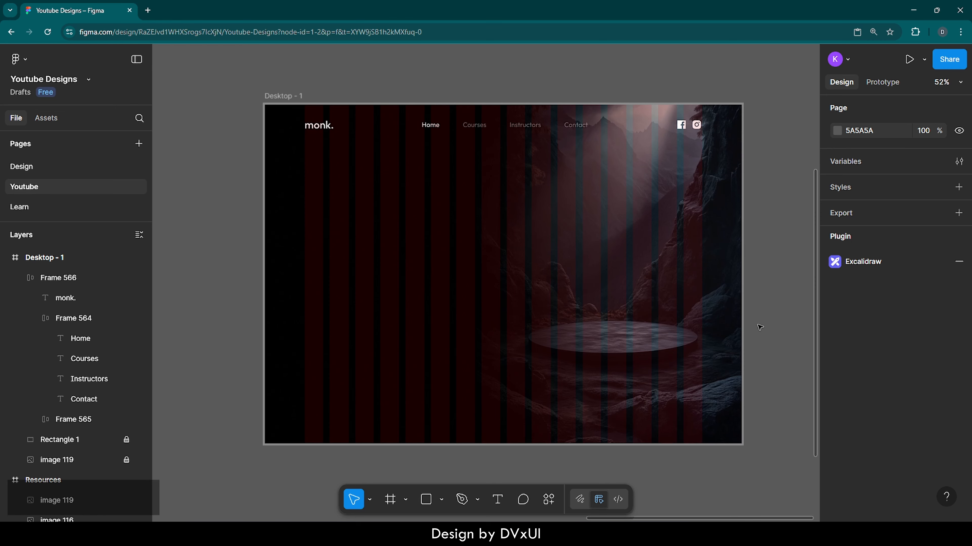
scroll(760, 328, right, 1)
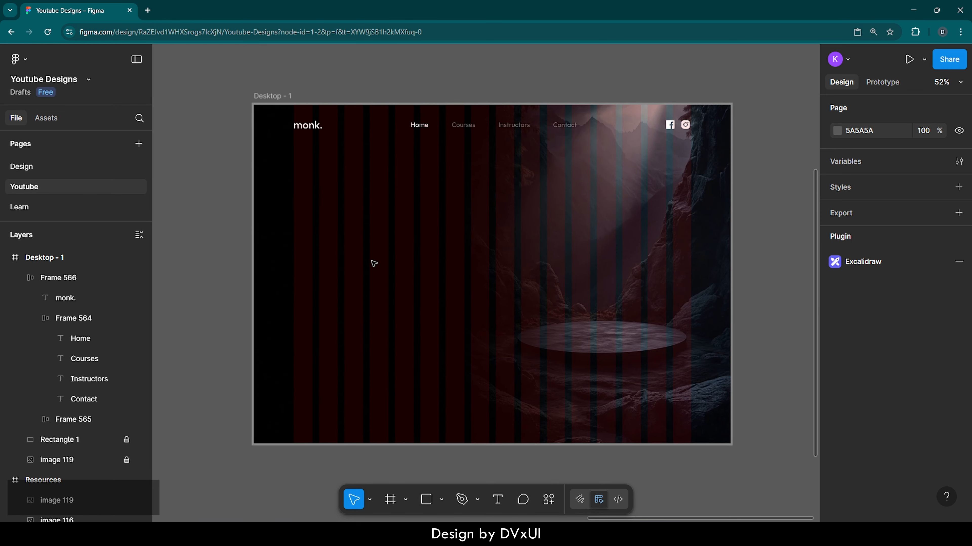
- Add a two-line heading in the dark left half of the frame reading "Find your" and "Inner Monestery"
scroll(367, 289, up, 2)
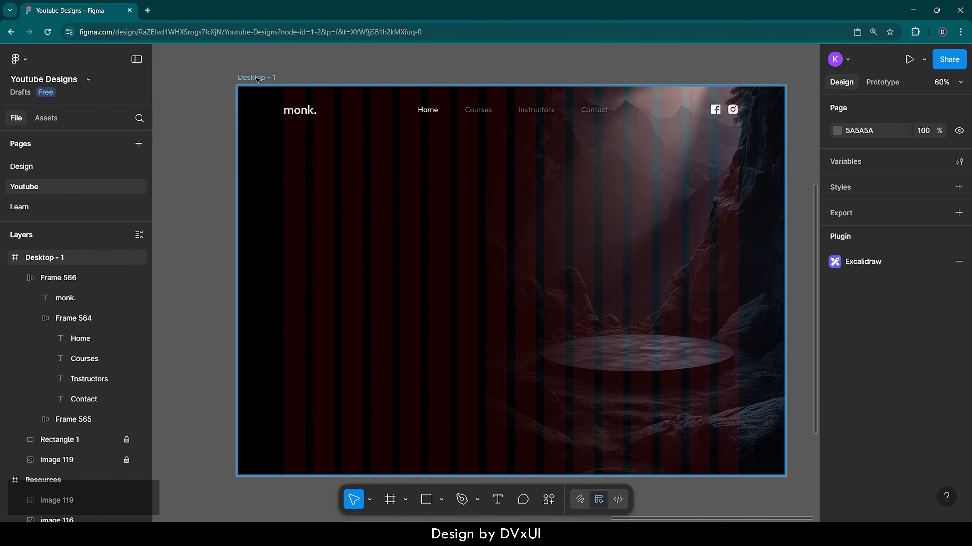
click(257, 77)
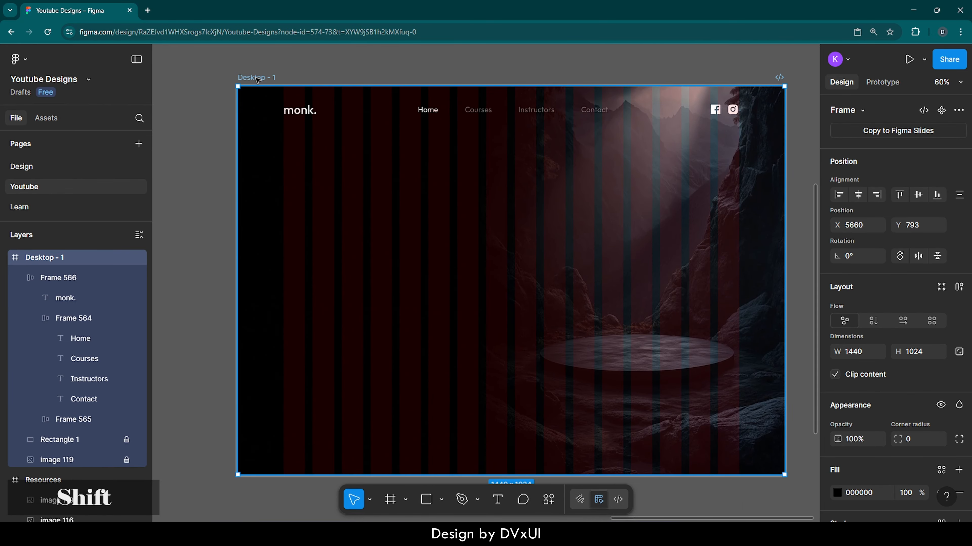
key(shift+2)
click(189, 149)
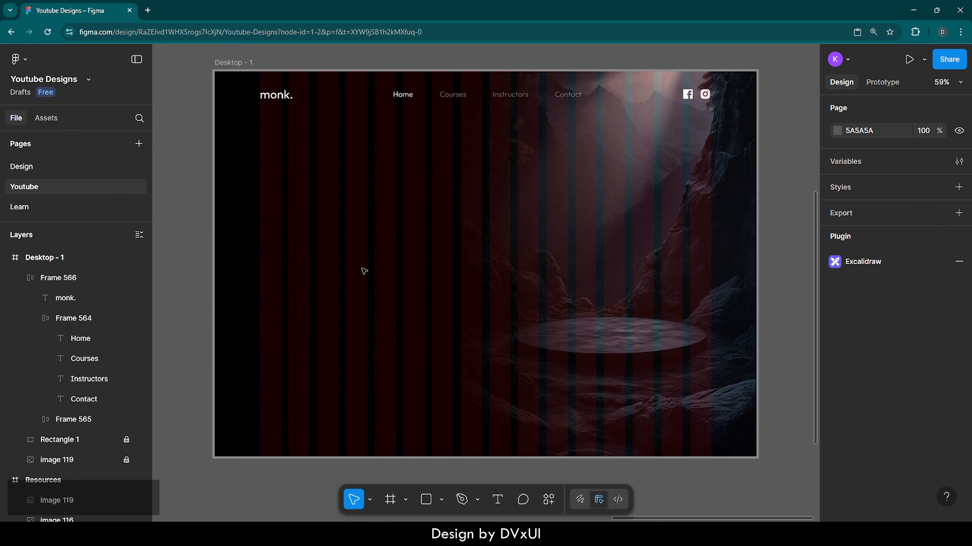
key(t)
click(273, 240)
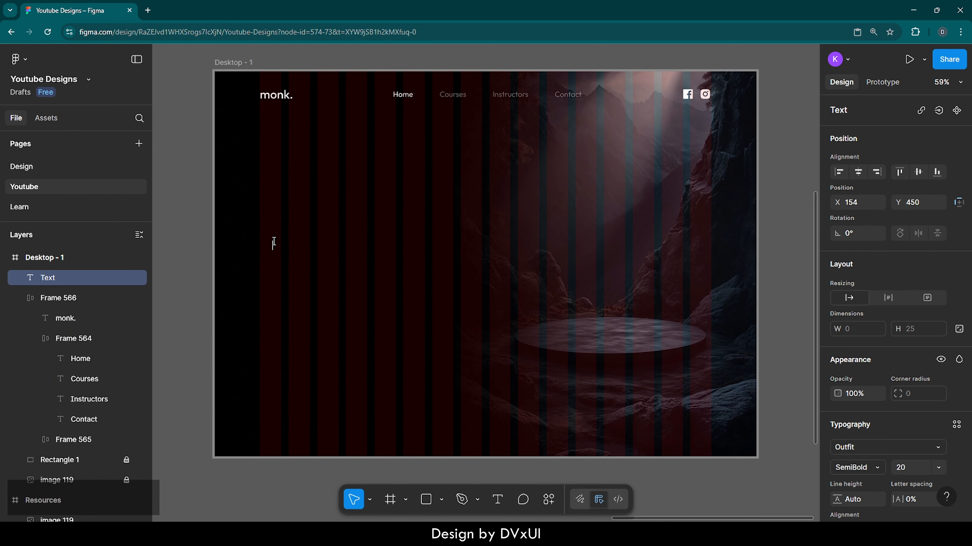
text(Find your)
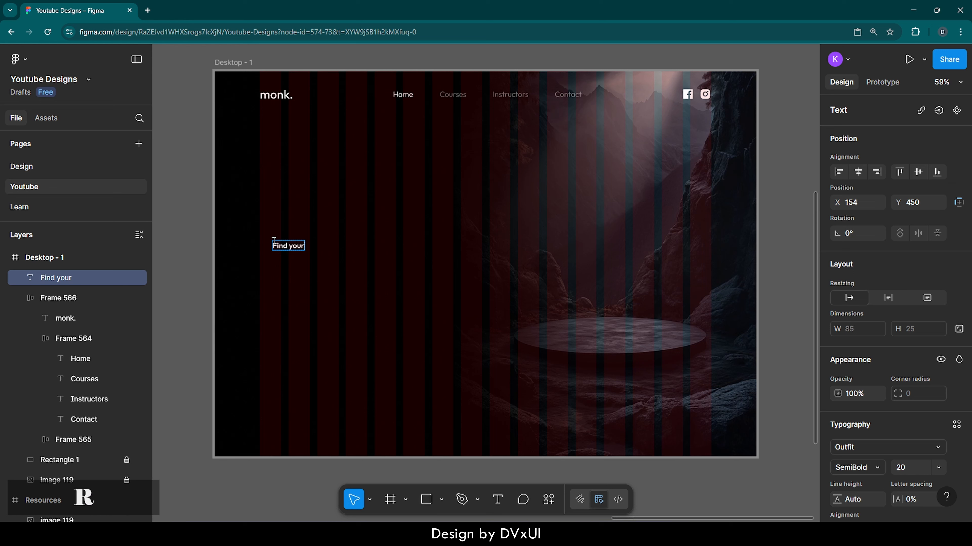
key(Return)
text(Inner)
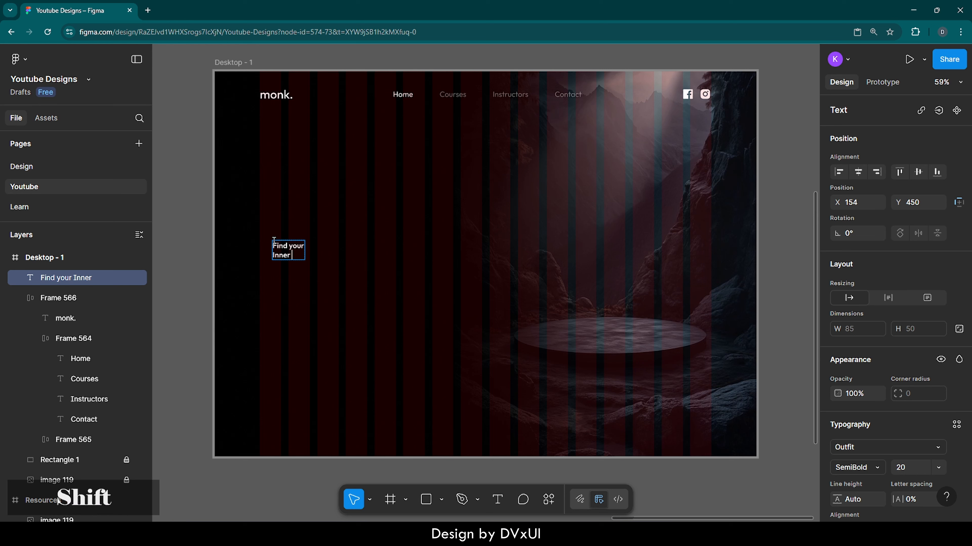
text( Monesss)
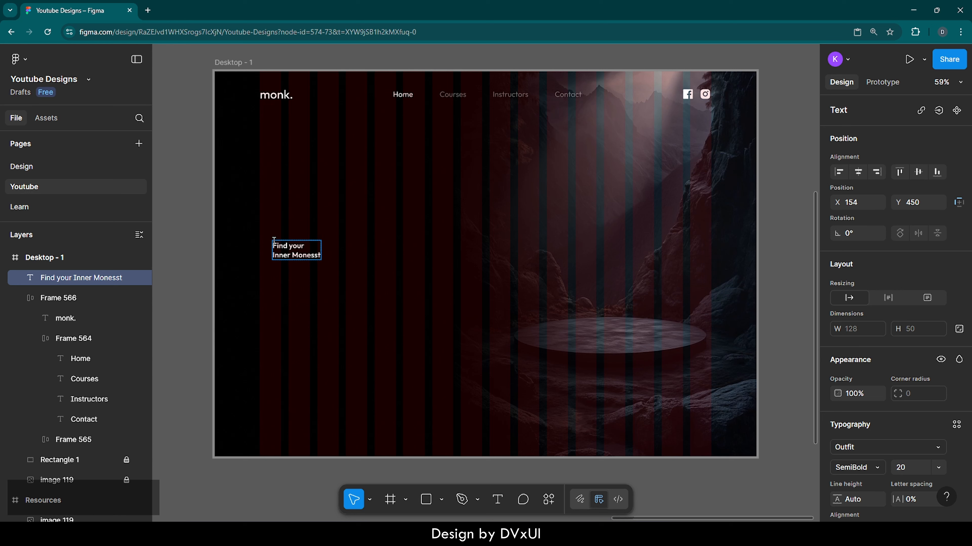
key(BackSpace)
key(BackSpace)
text(tery)
- Correct the heading's last word to the suggested spelling "Monastery"
key(ctrl+a)
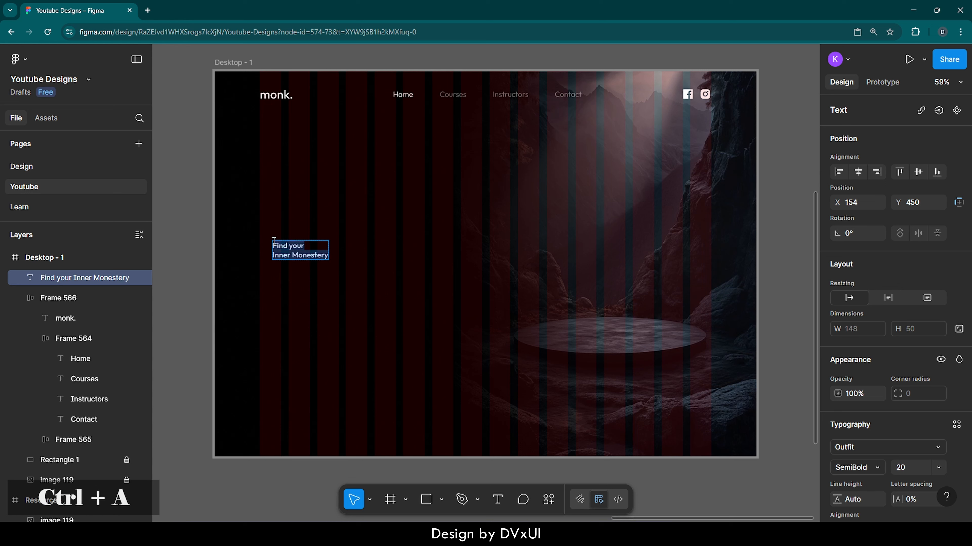
click(312, 254)
right_click(313, 254)
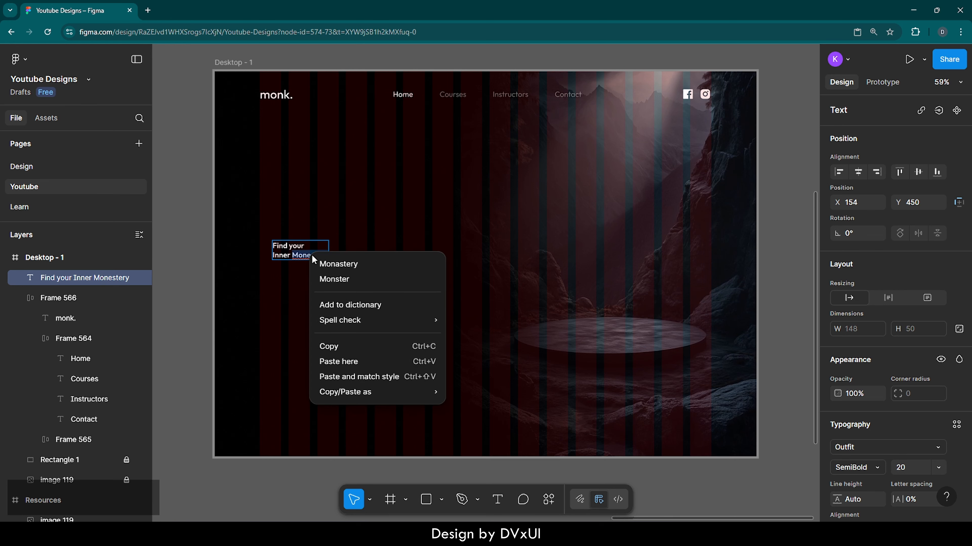
click(334, 268)
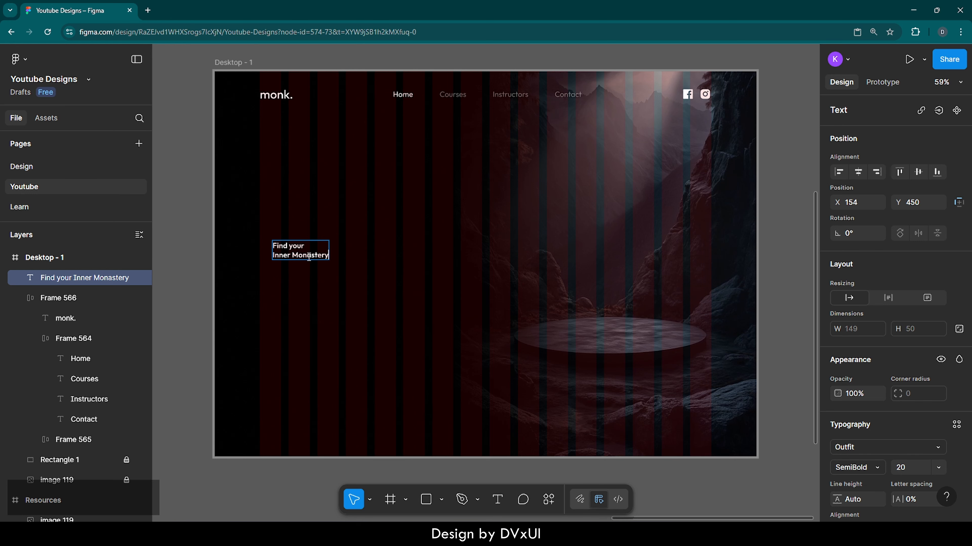
- Set the heading's font size to 70 and move it to the first guide column at X 120, Y 336
key(ctrl+a)
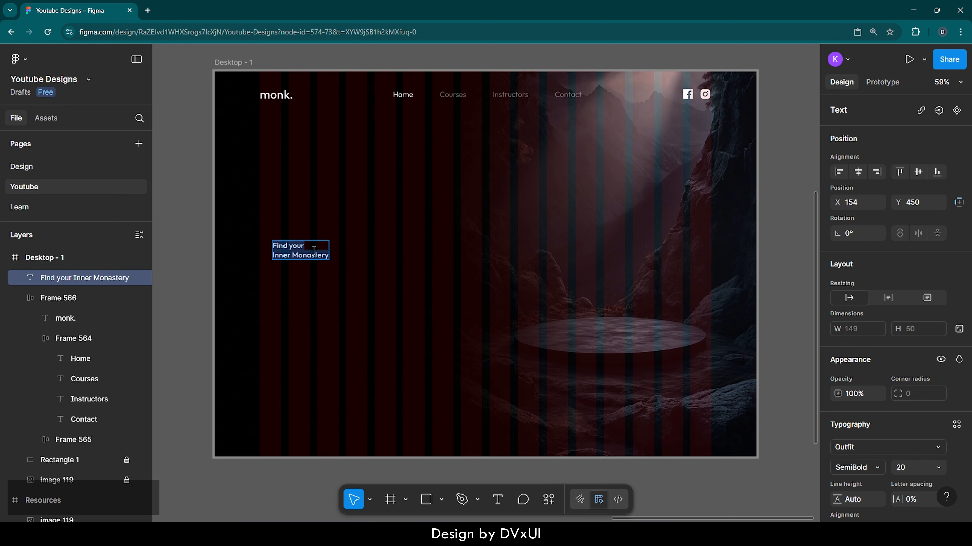
scroll(939, 461, down, 3)
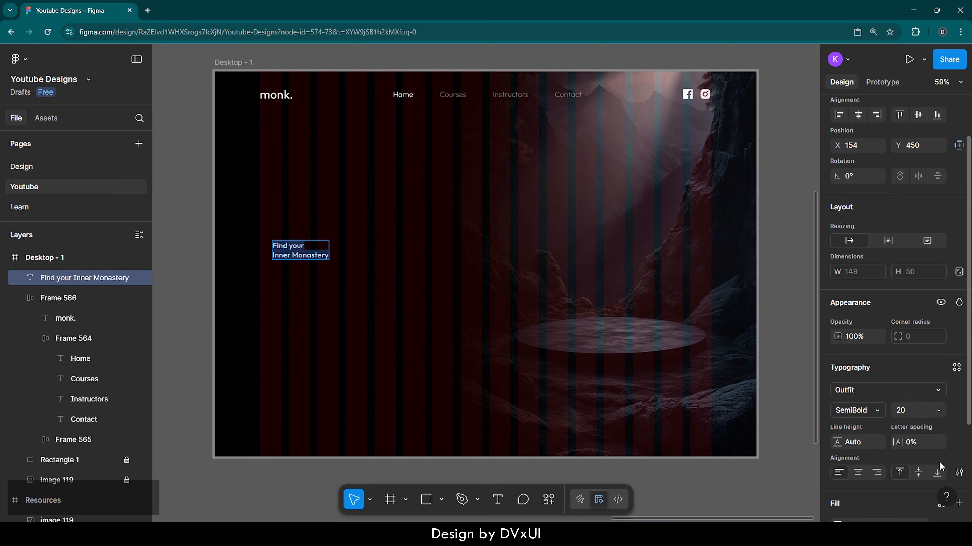
click(908, 410)
text(70)
key(Return)
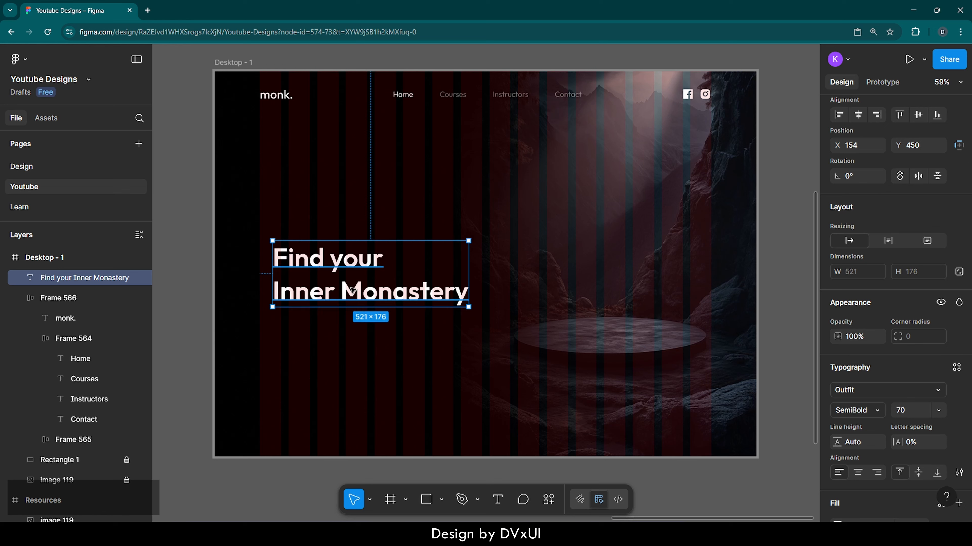
drag(338, 257, 324, 215)
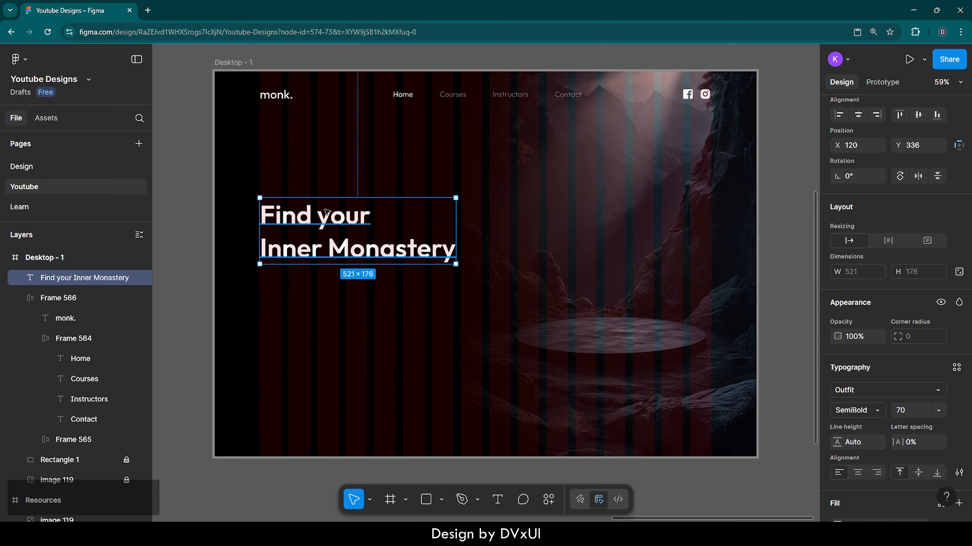
- Change the "Find your Inner Monastery" heading's font weight to Medium and deselect it
click(866, 409)
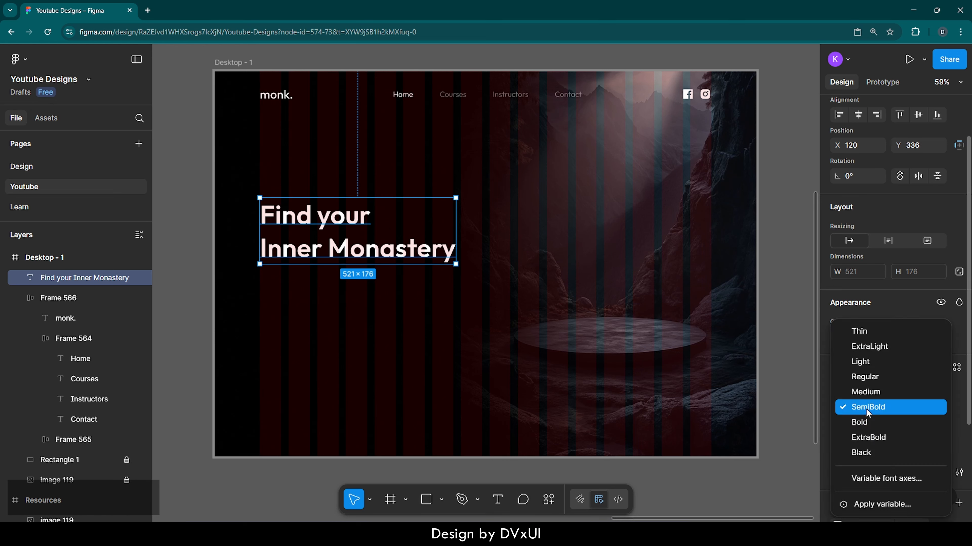
click(865, 392)
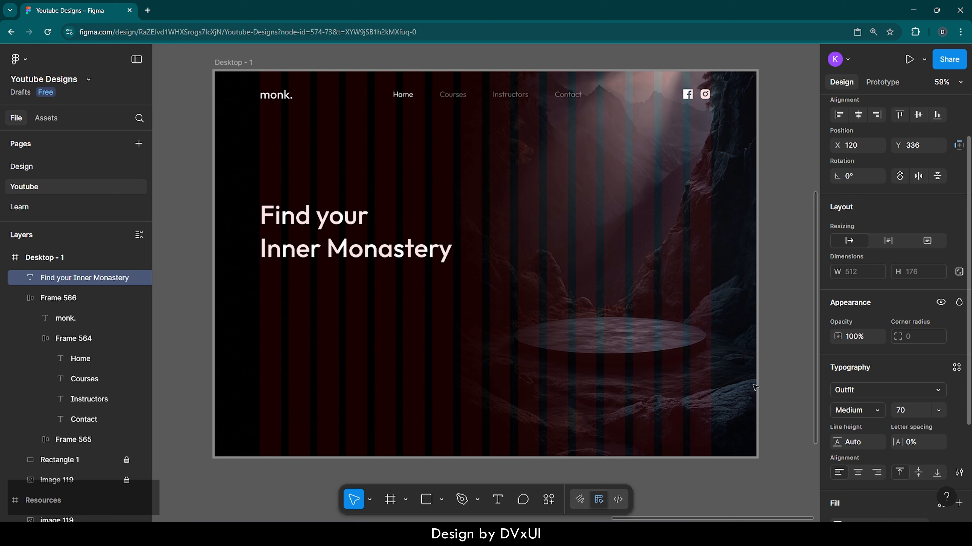
click(430, 323)
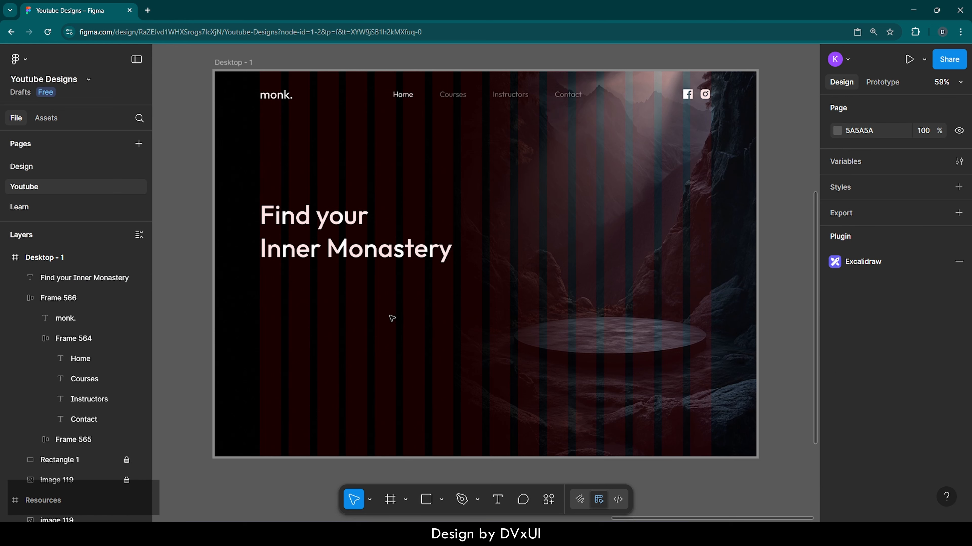
- Set the heading's vertical trim to cap height to baseline so its box fits tightly around the letters
click(323, 250)
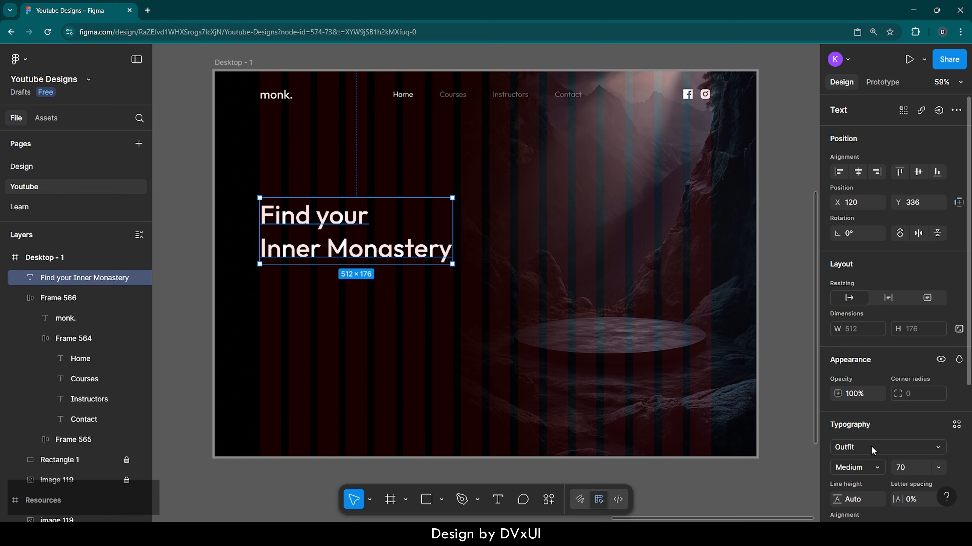
scroll(873, 452, down, 5)
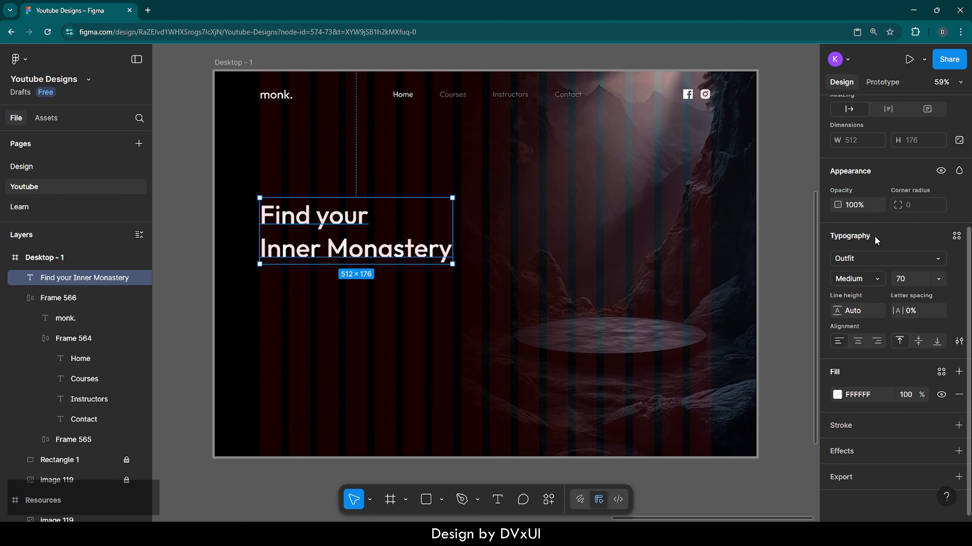
click(958, 341)
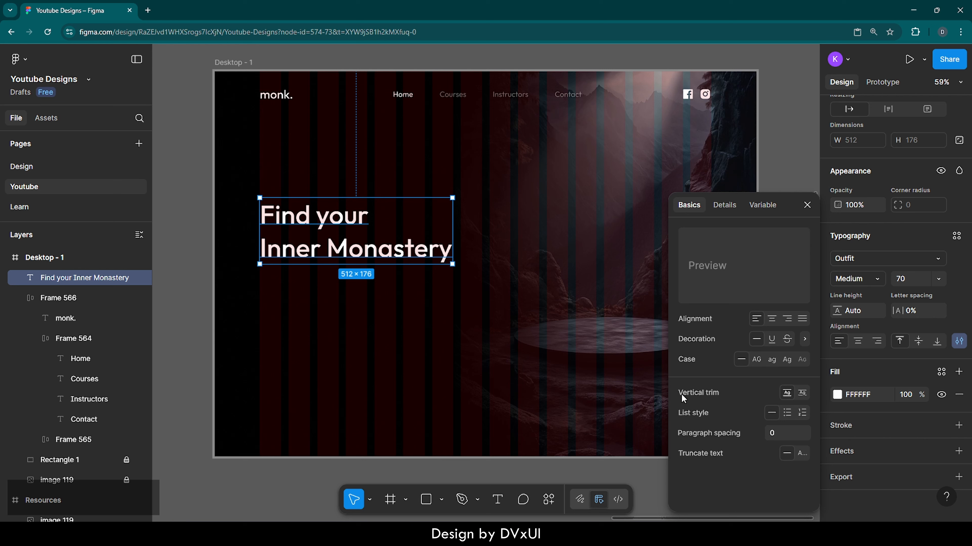
click(802, 394)
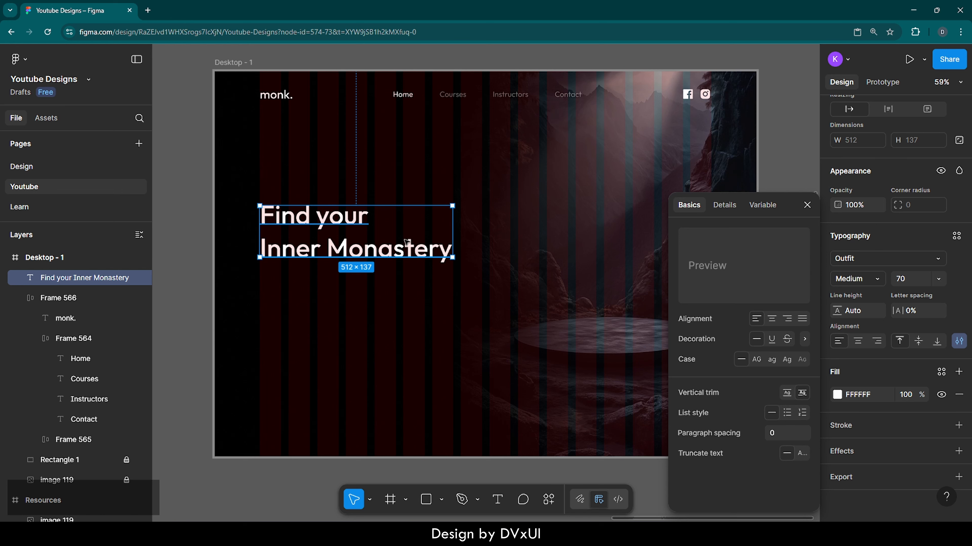
click(354, 310)
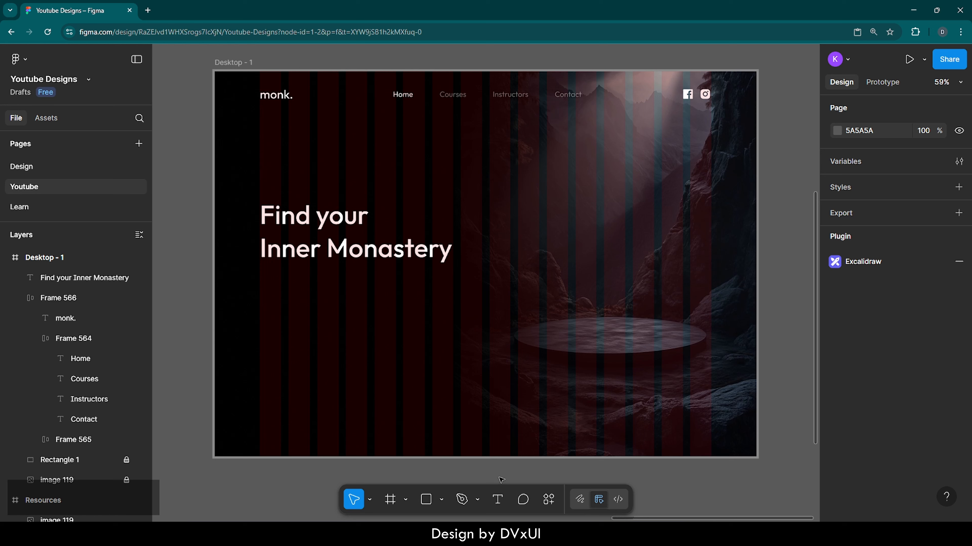
- Add a text line below the heading reading "Learn timeless art of meditation"
click(498, 500)
click(321, 326)
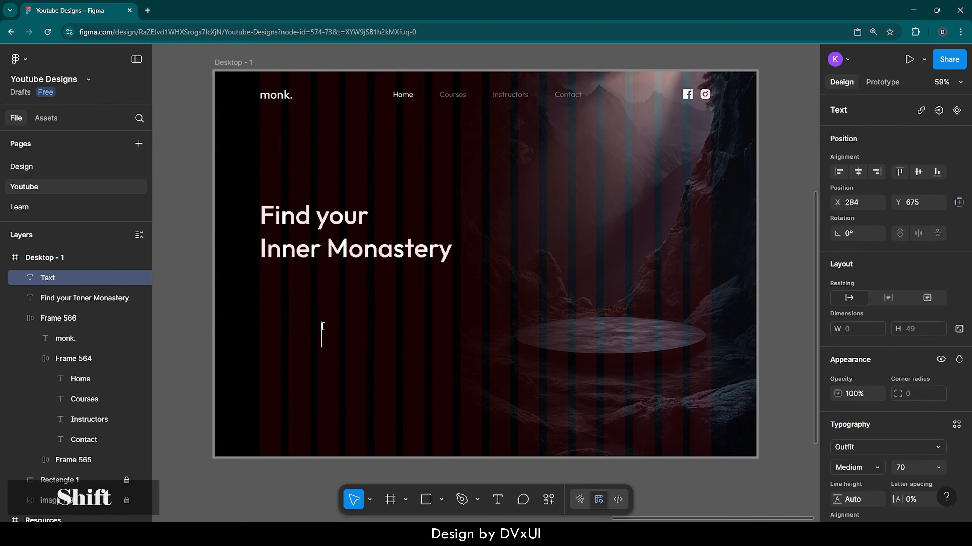
text(Leaen)
key(BackSpace)
key(BackSpace)
text(rn)
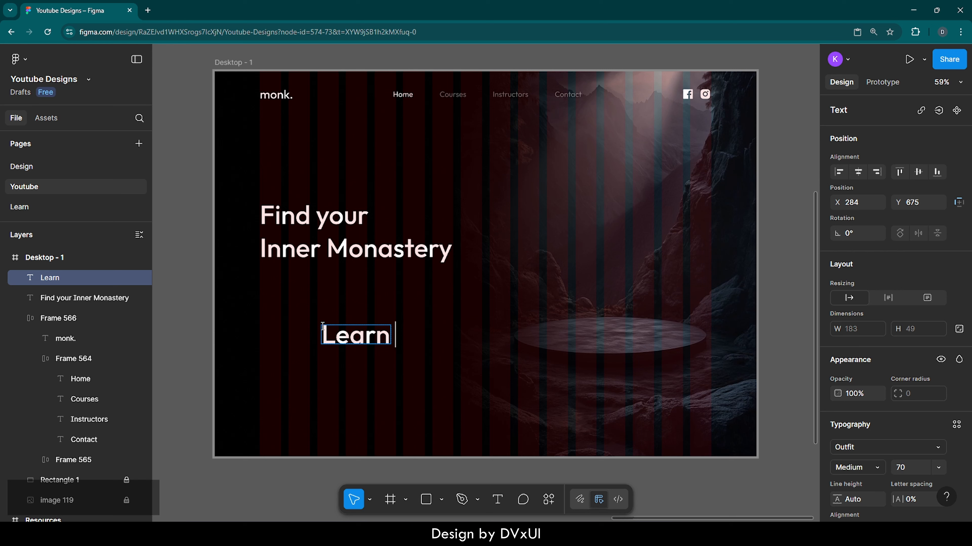
text( timele)
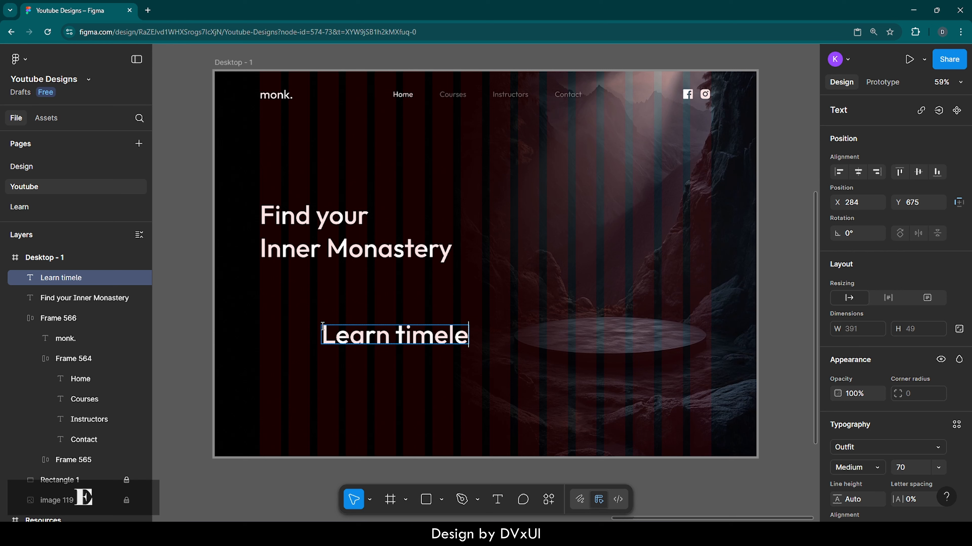
text(ss art o)
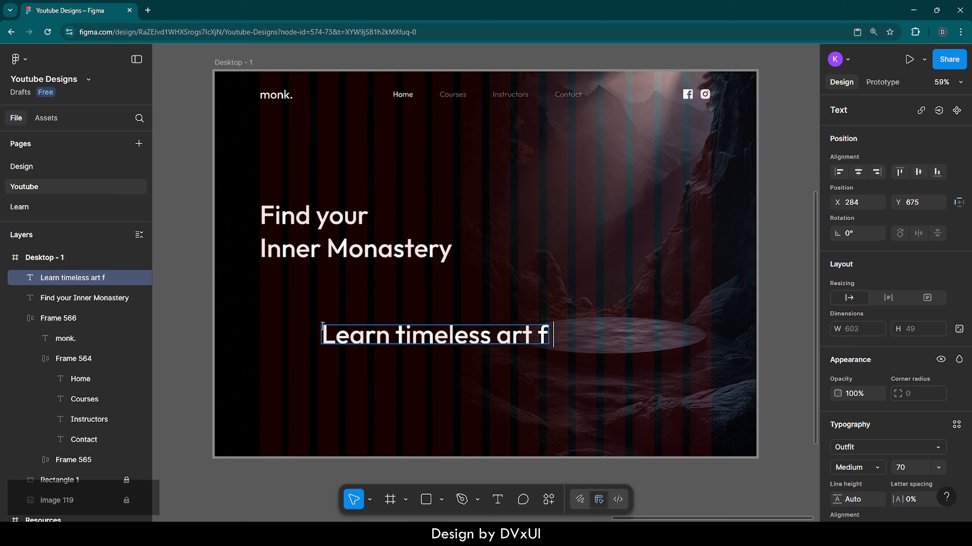
text(f meditat)
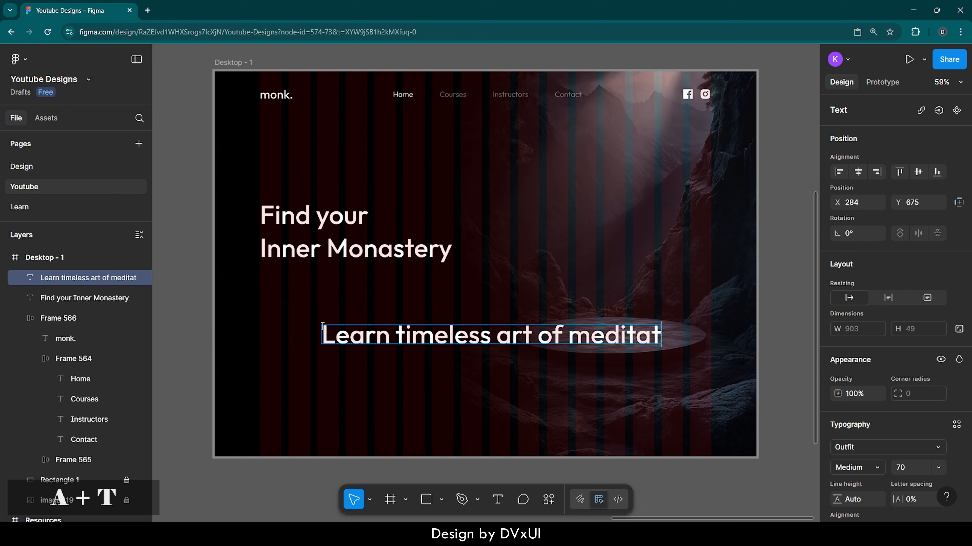
text(ion)
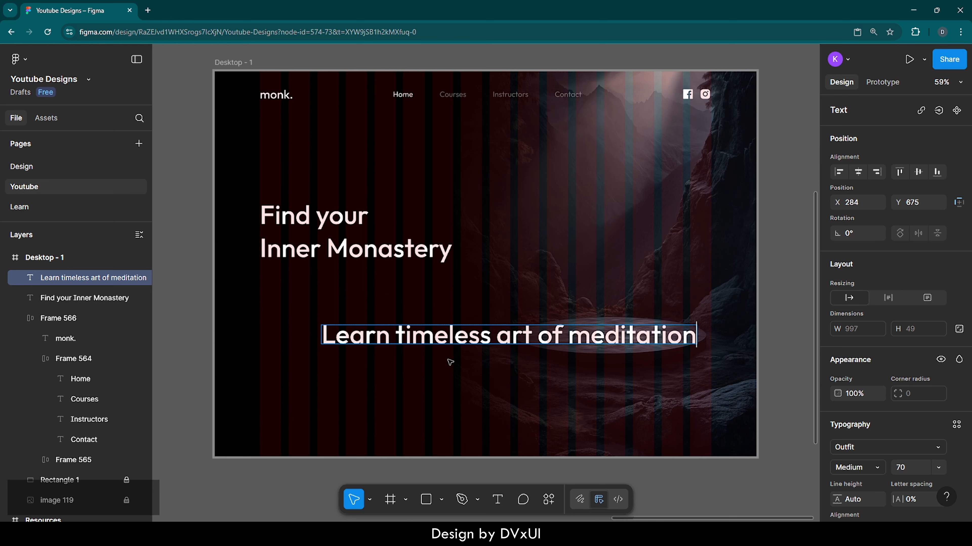
key(Escape)
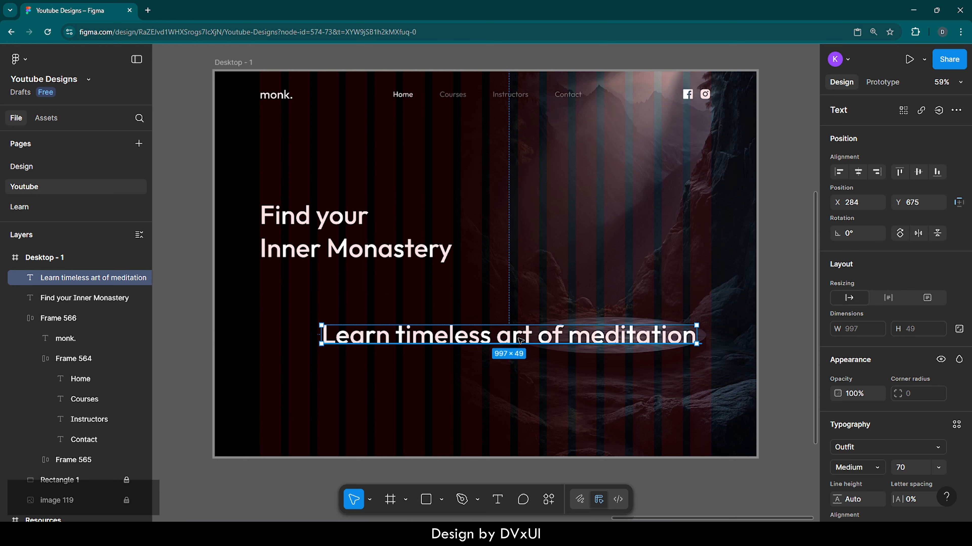
- Move the new text line closer to the heading's left edge, at X 135, Y 660, and set its font size to 18
drag(521, 339, 466, 335)
key(Return)
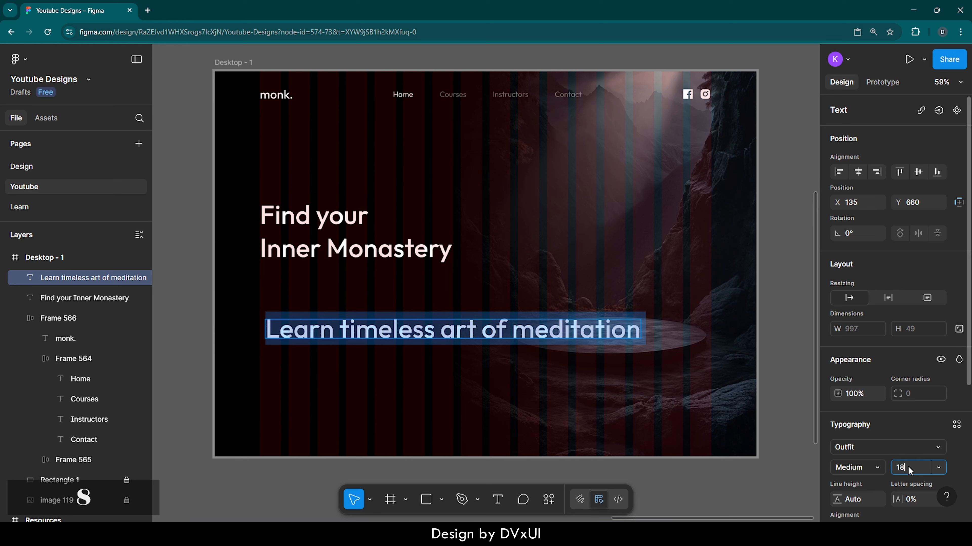
text(18)
key(Return)
- Extend the text line after "meditation" with "practiced by monks for centuries."
scroll(345, 312, up, 5)
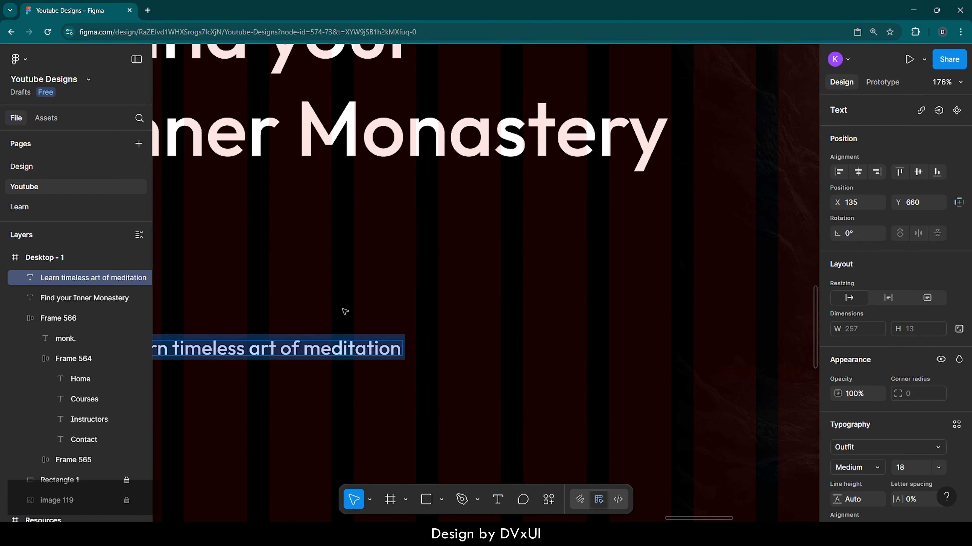
scroll(330, 298, right, 2)
click(381, 349)
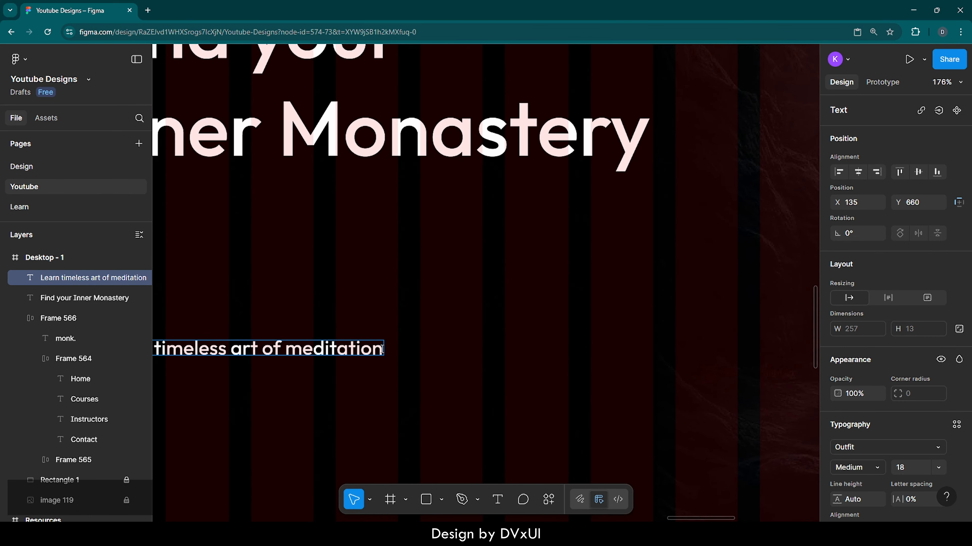
text(practiced)
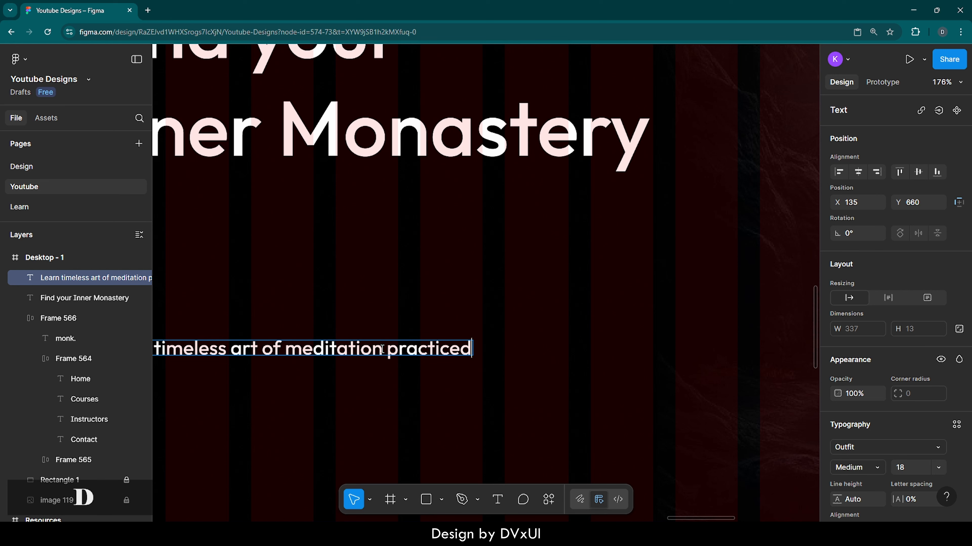
text( by m)
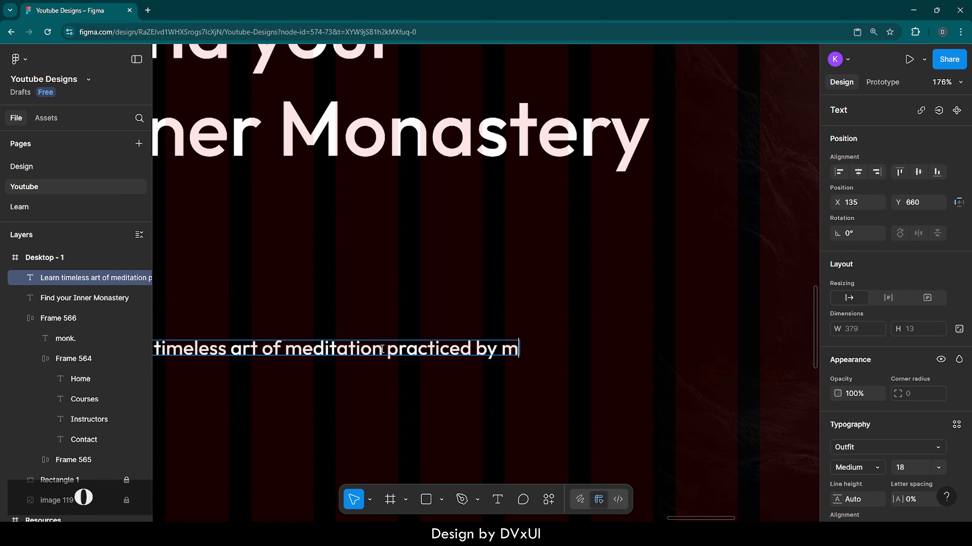
text(onks for )
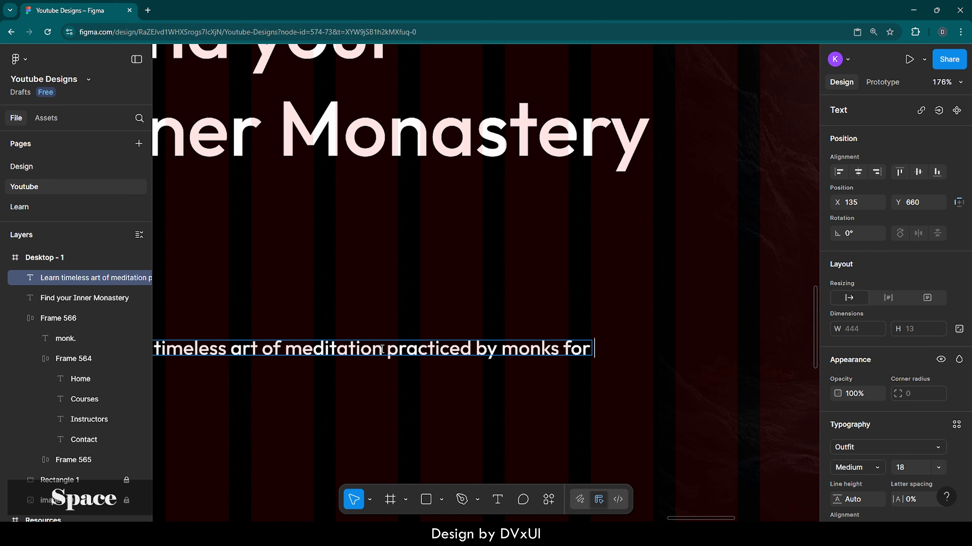
text(cen)
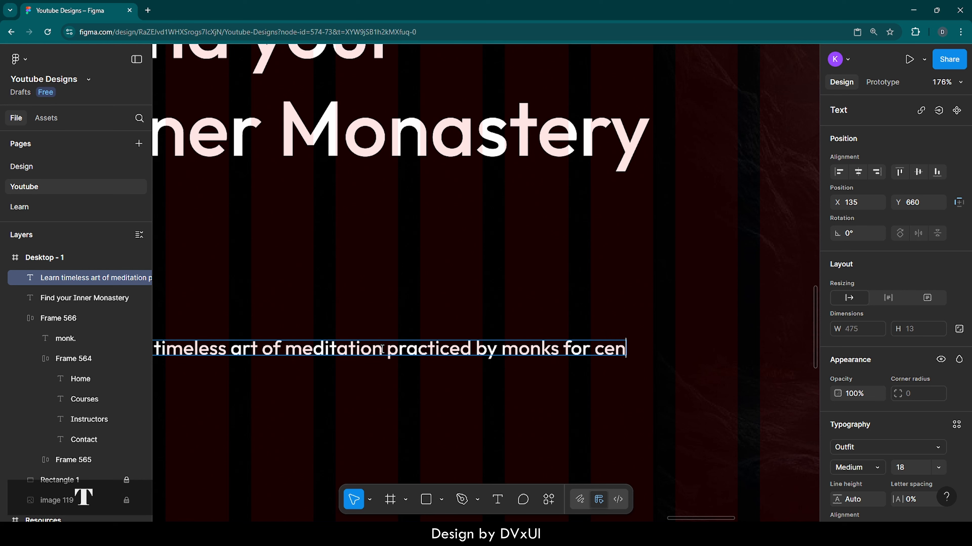
text(turies.)
- Set the whole tagline to Regular weight and move it just under the heading at X 120, Y 546
key(ctrl+a)
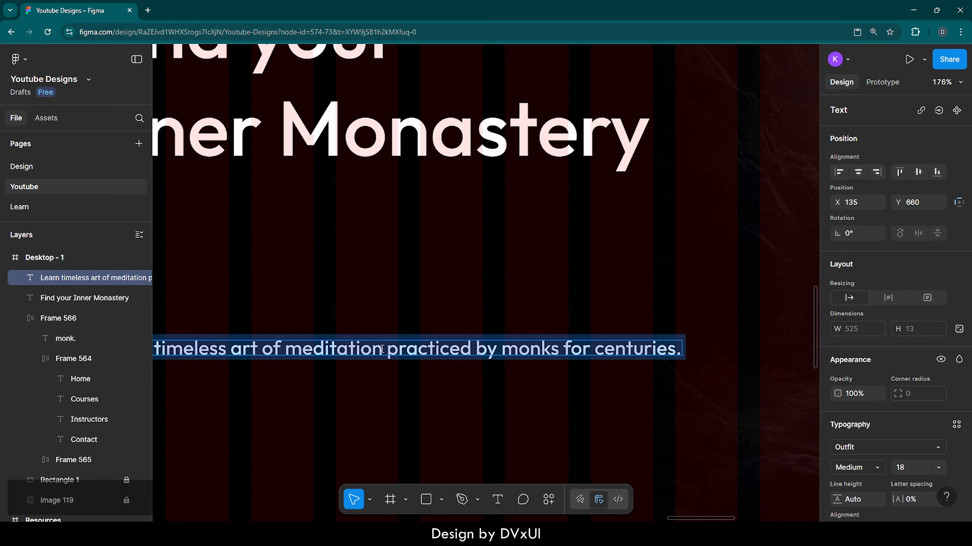
click(857, 468)
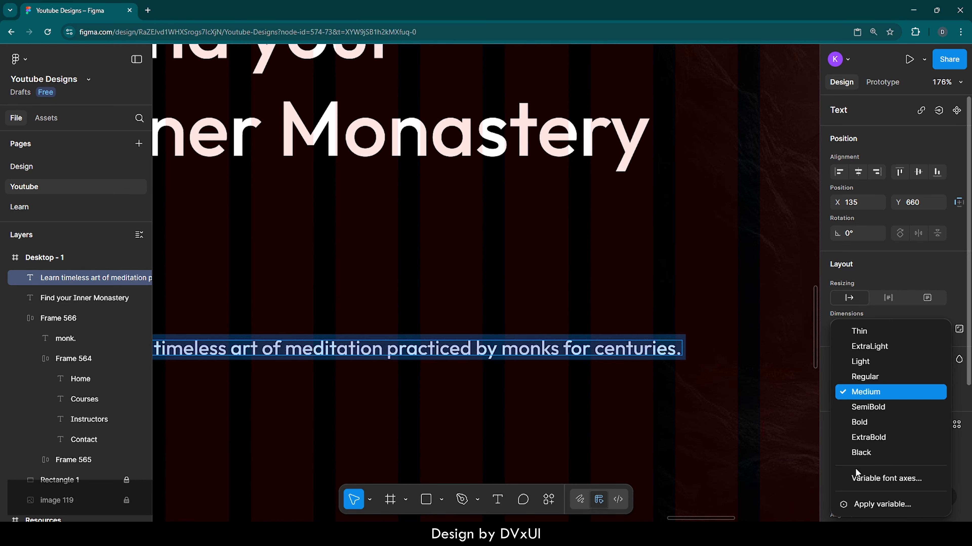
click(861, 377)
key(Escape)
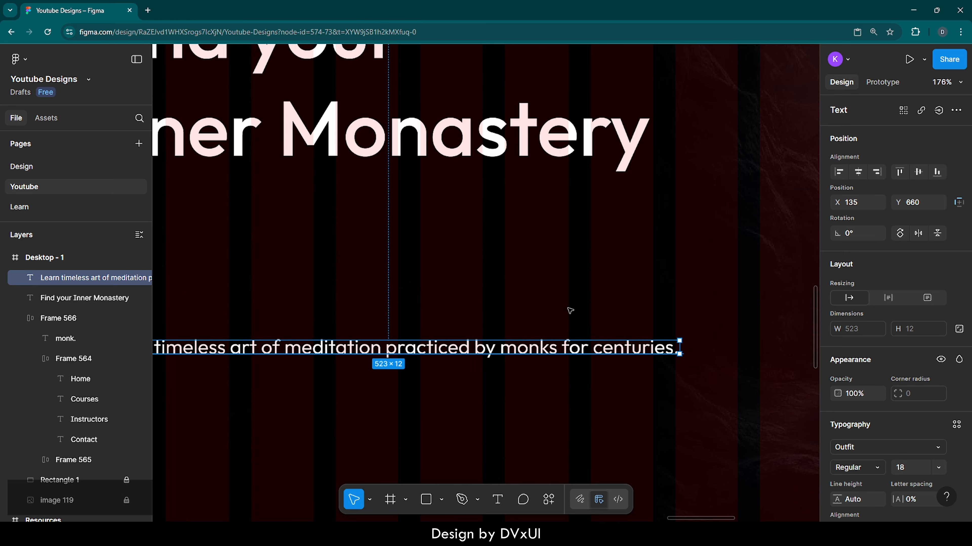
scroll(566, 308, down, 5)
drag(476, 329, 468, 267)
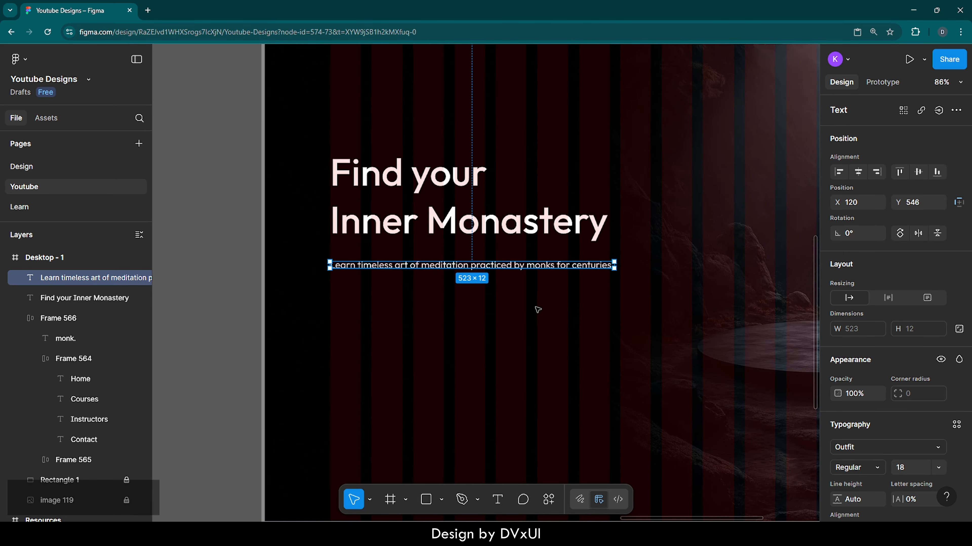
- Set the opacity of the tagline's white fill to 40%
scroll(538, 310, right, 5)
scroll(878, 467, down, 5)
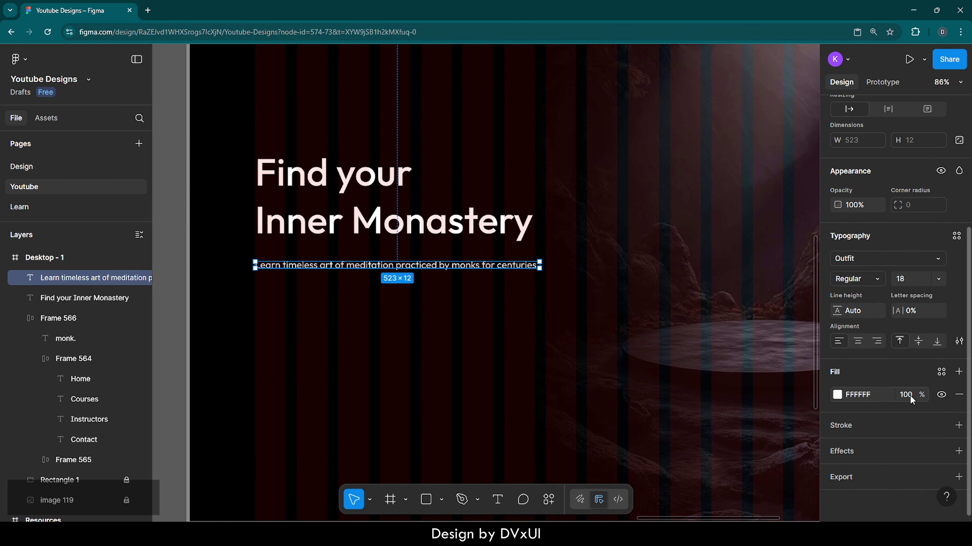
click(910, 394)
text(40)
key(Return)
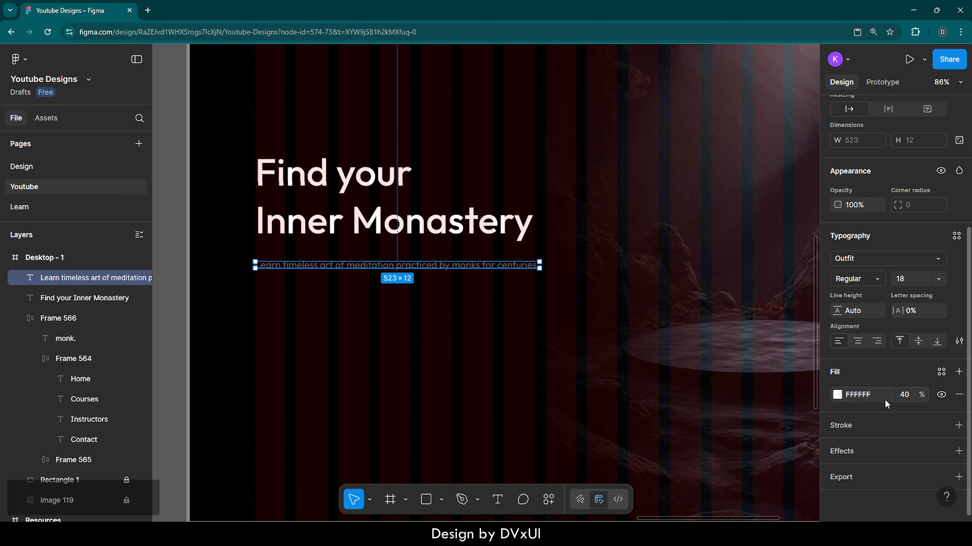
- Set the tagline's fill opacity to 60% and deselect the text
click(901, 399)
key(BackSpace)
text(60)
key(Return)
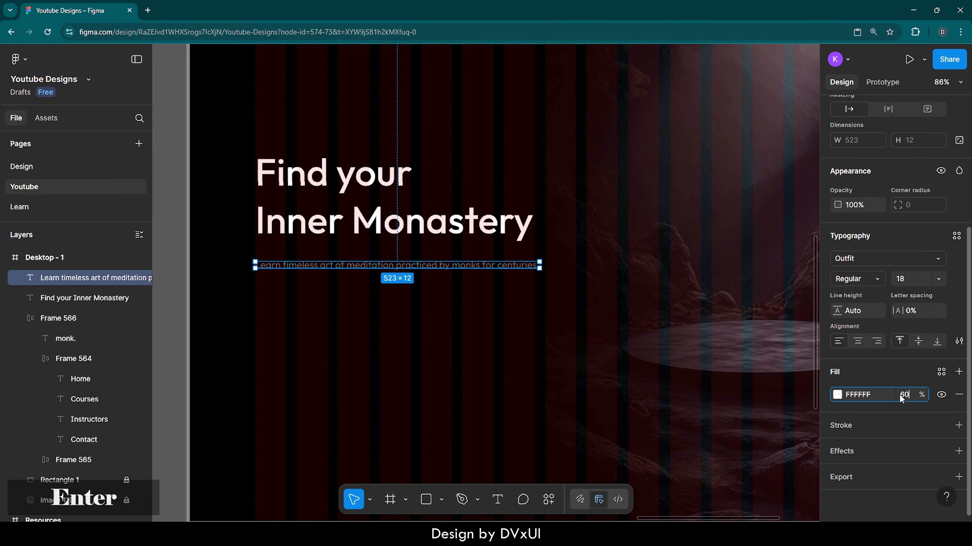
click(435, 338)
- Add a "Get Started" text below the tagline at X 380, Y 676
scroll(435, 338, down, 2)
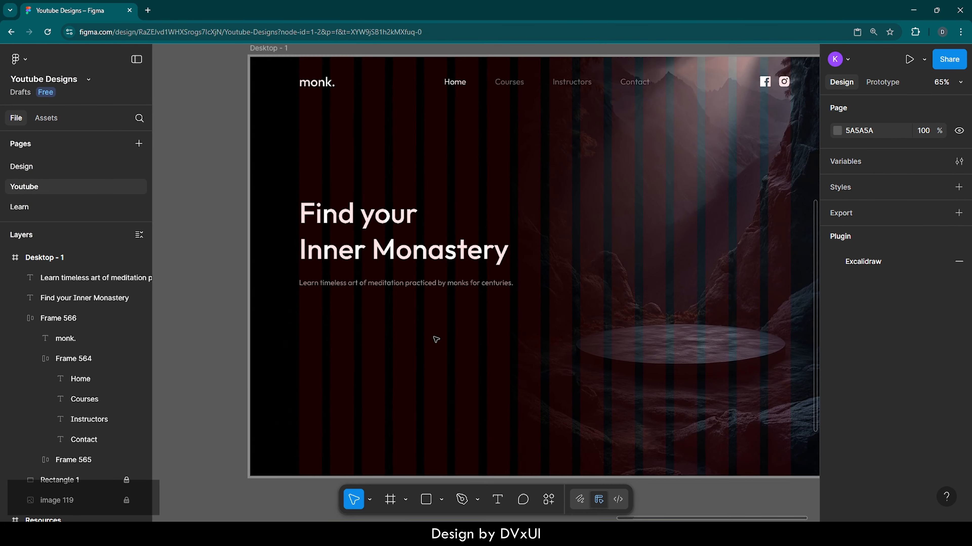
scroll(434, 337, right, 2)
scroll(436, 339, up, 2)
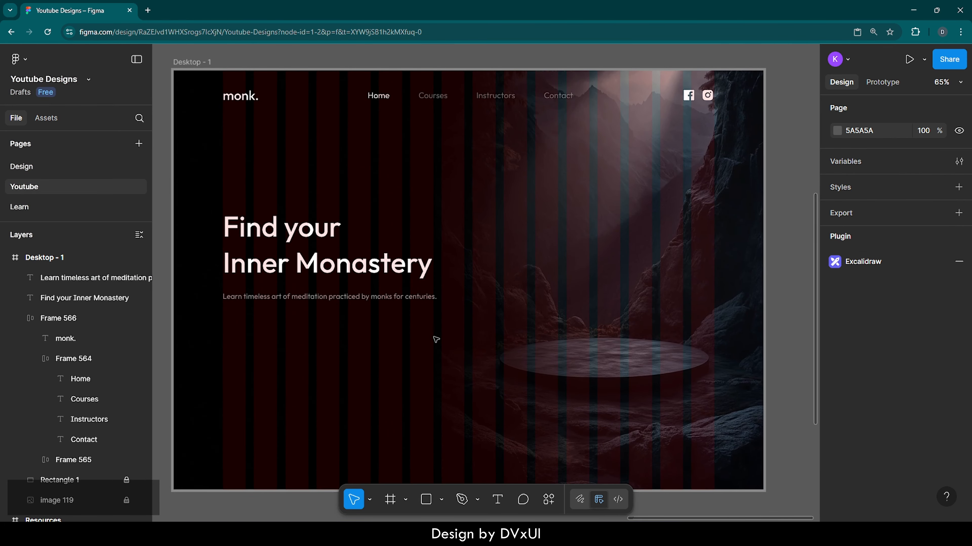
scroll(435, 339, left, 1)
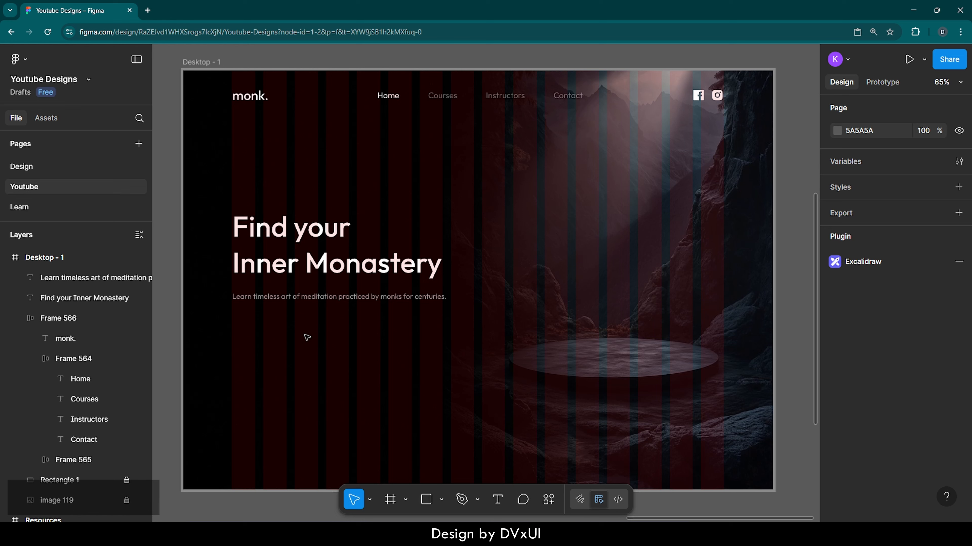
key(t)
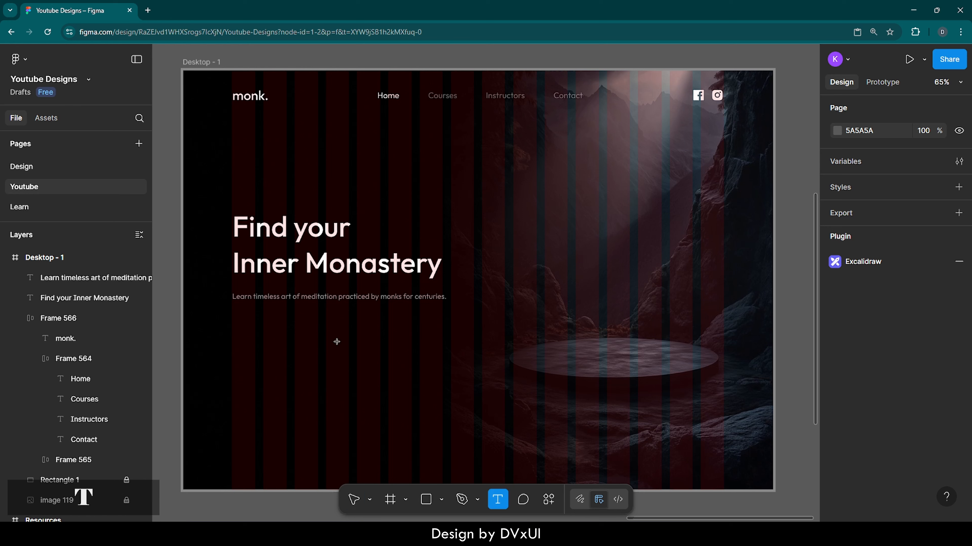
click(339, 349)
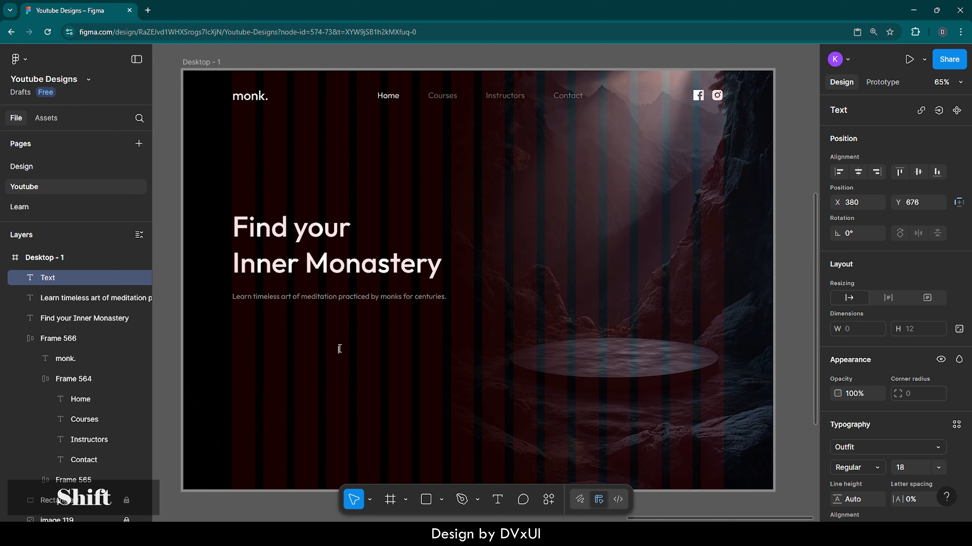
text(Get Started)
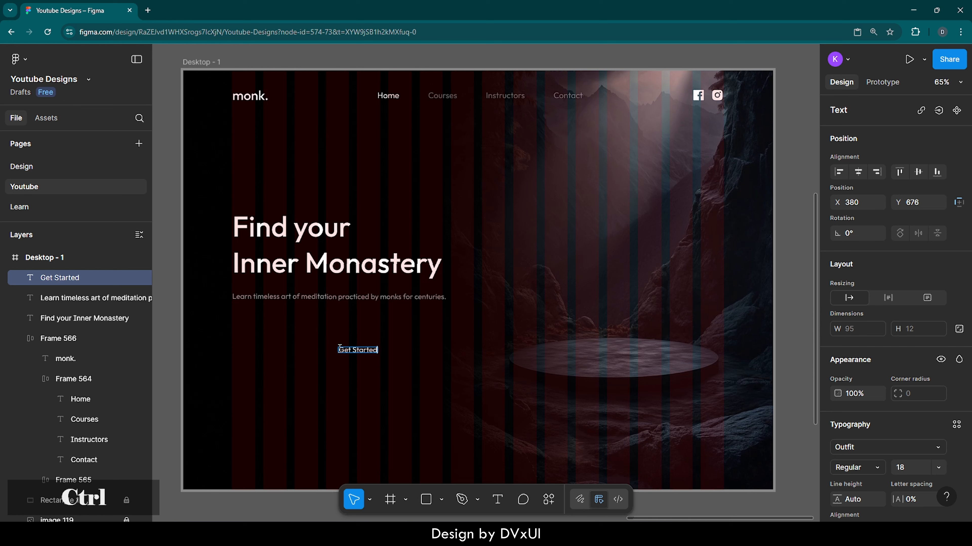
- Set the whole "Get Started" text to size 20 and Medium weight
key(ctrl+a)
scroll(903, 455, down, 2)
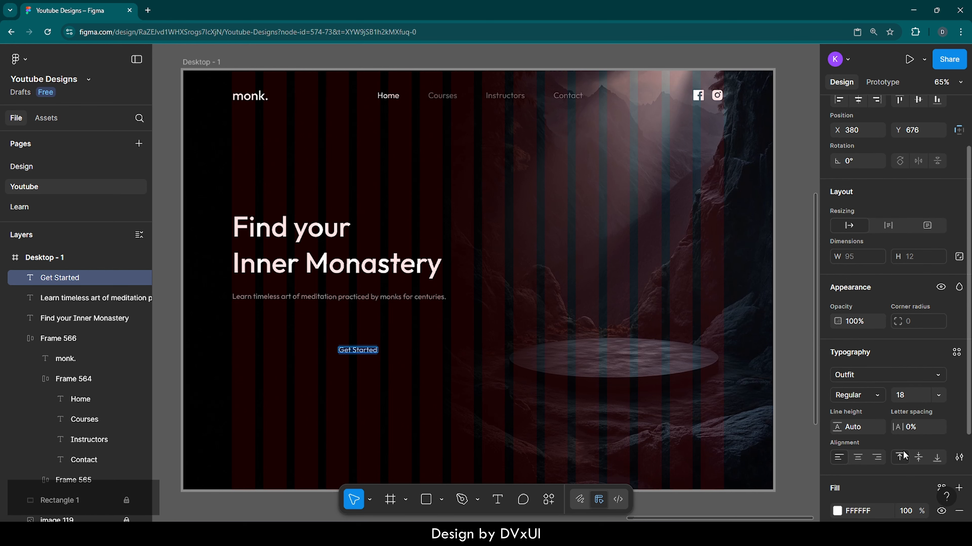
click(911, 389)
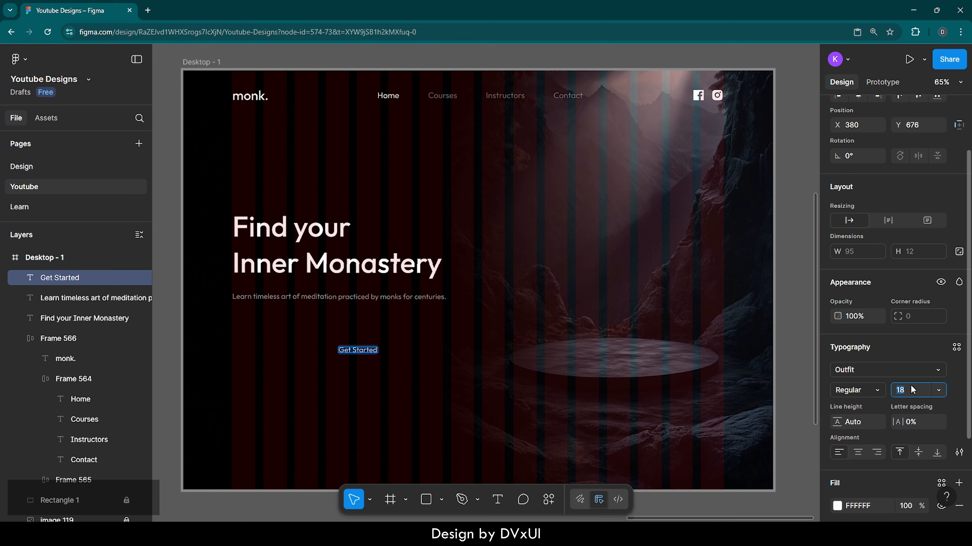
text(20)
key(Return)
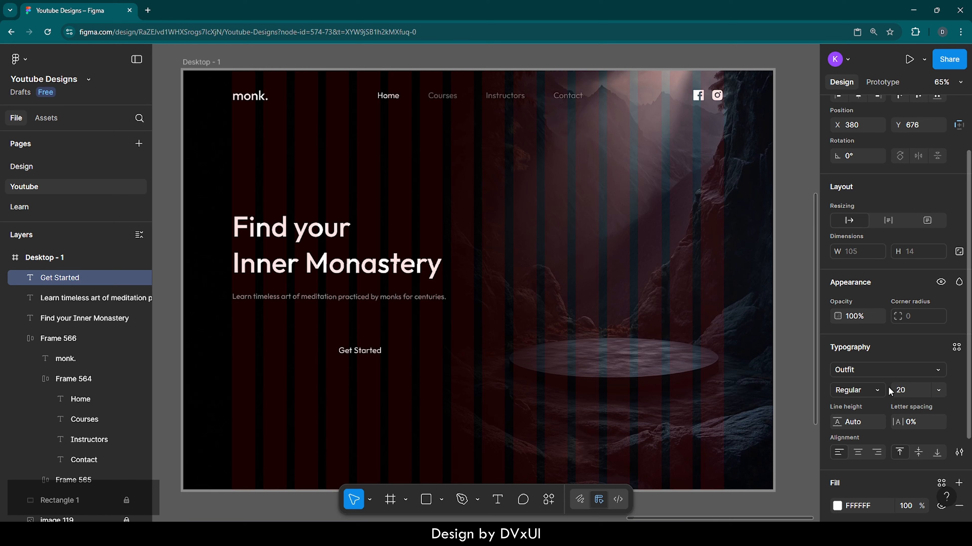
click(874, 389)
click(873, 395)
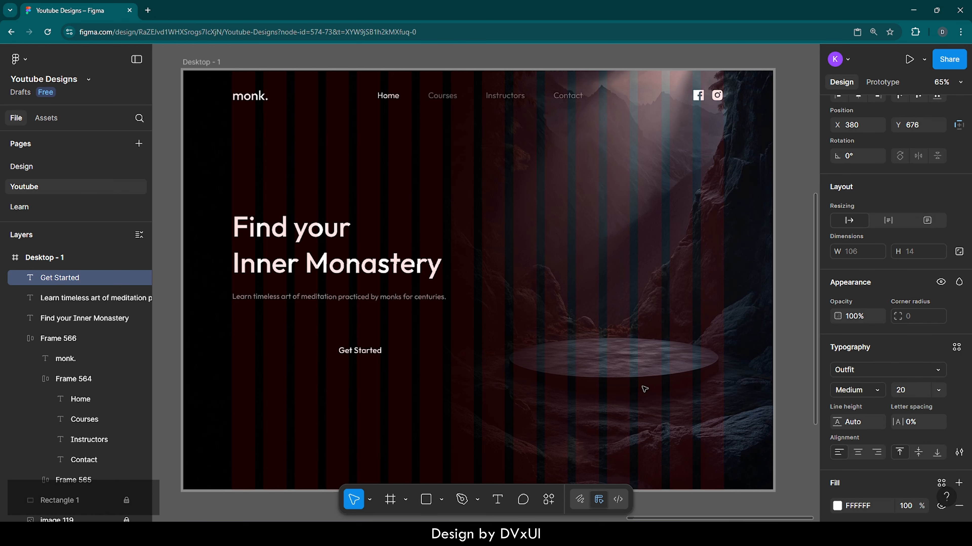
- Add auto layout to the "Get Started" text with horizontal padding 20 and vertical padding 18
right_click(361, 352)
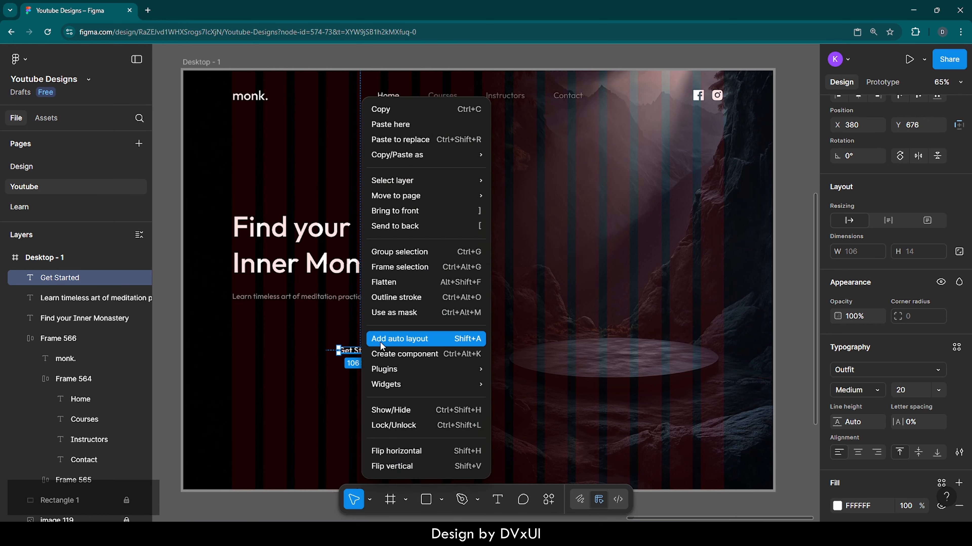
click(395, 340)
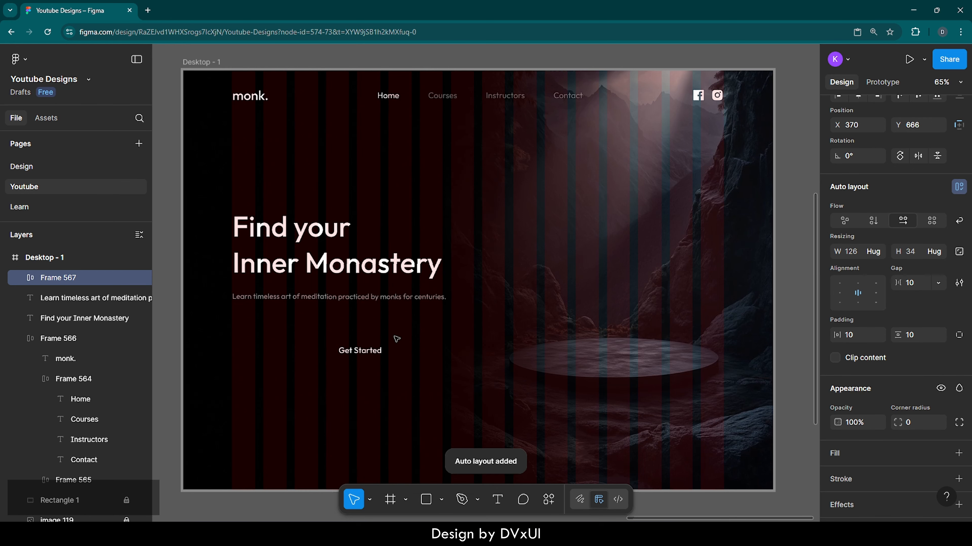
click(852, 336)
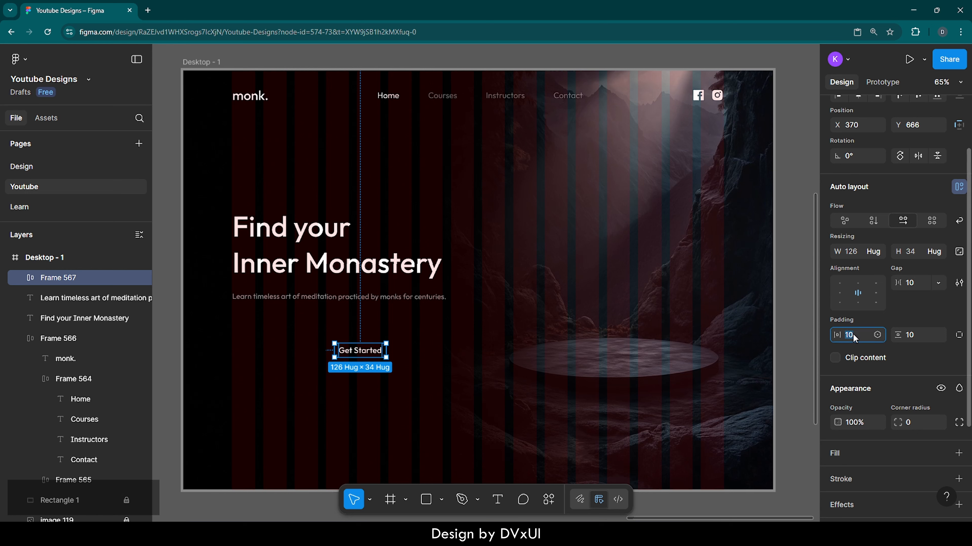
text(20)
key(Return)
key(BackSpace)
text(8)
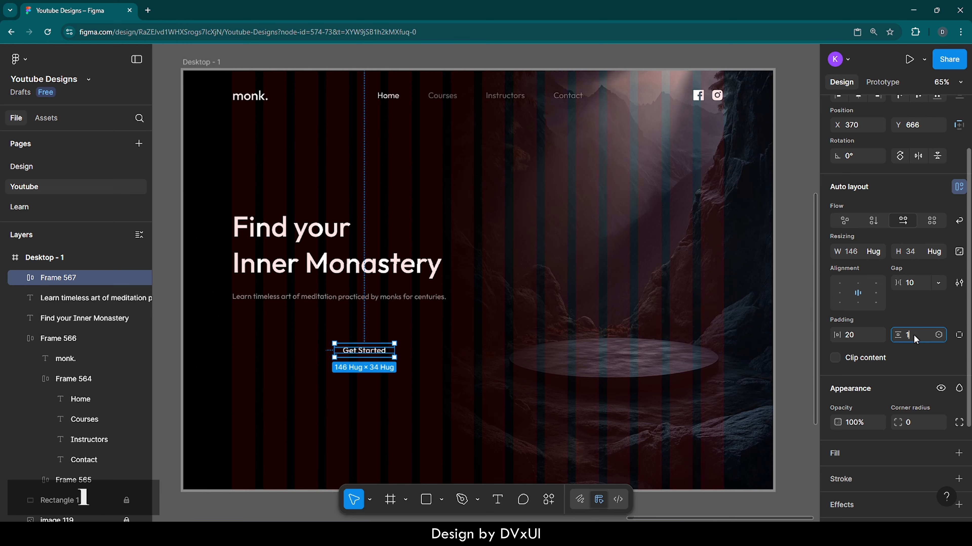
key(Return)
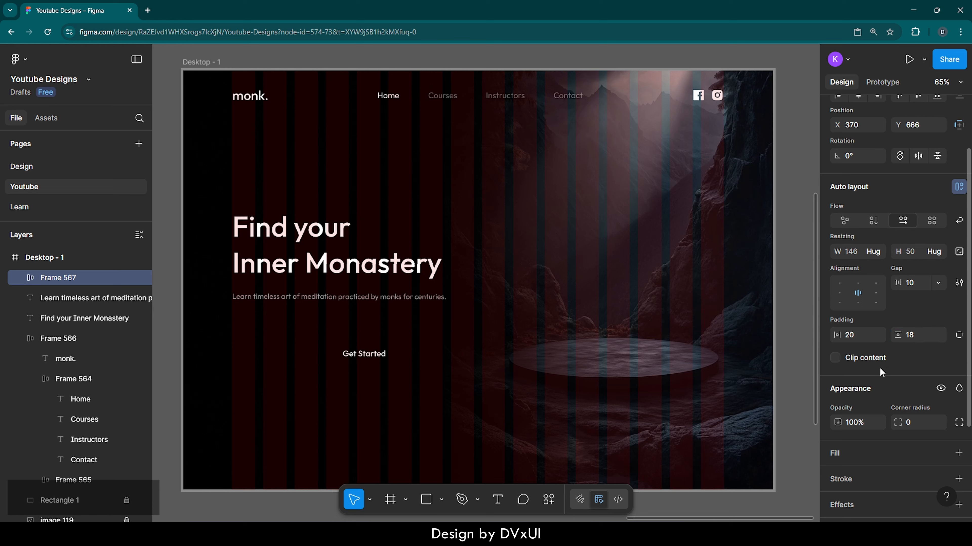
- Add a fill to the "Get Started" button frame using the page's orange F6911A
click(840, 453)
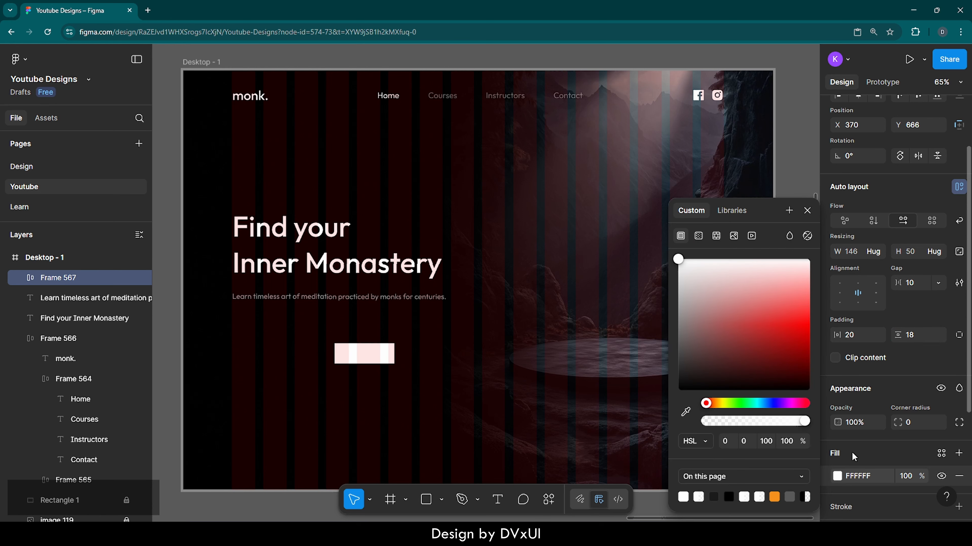
scroll(858, 451, down, 3)
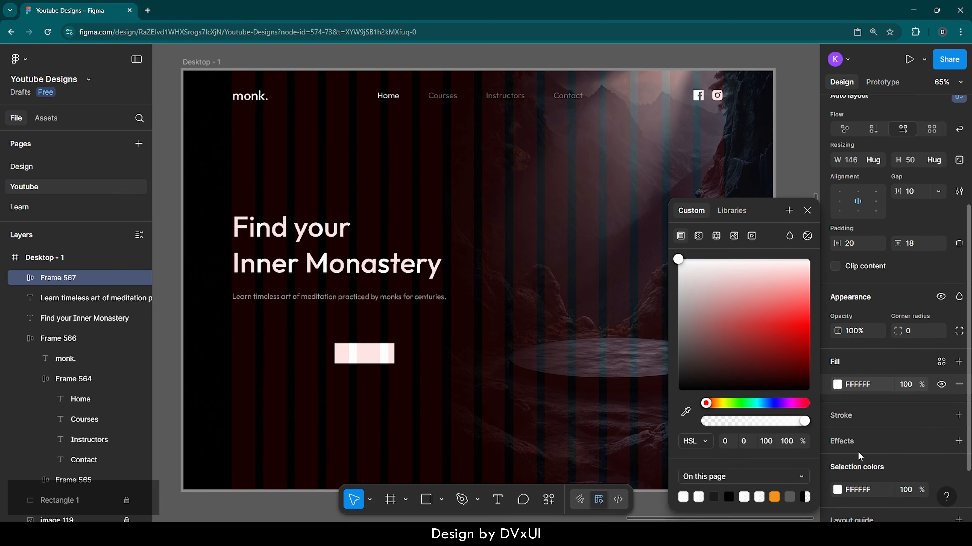
click(775, 495)
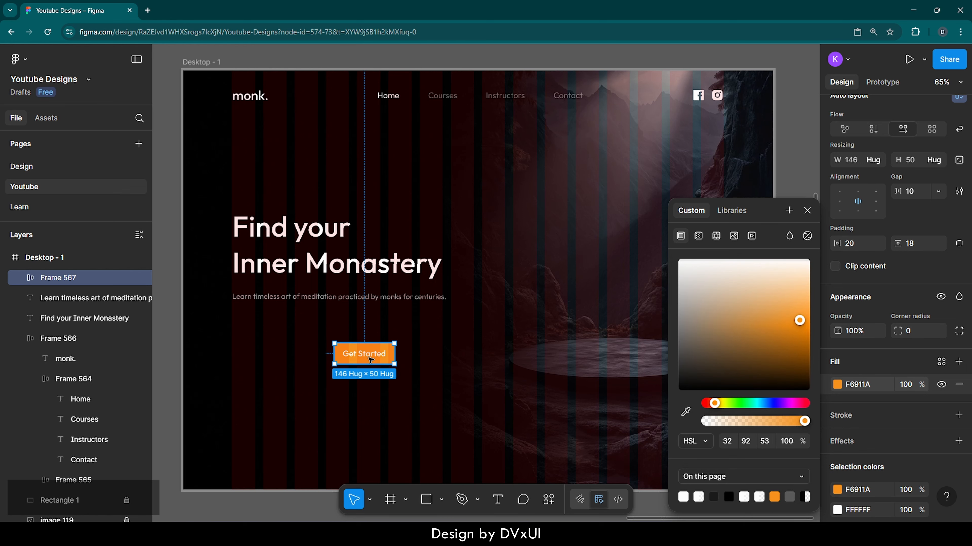
- Color the button's "Get Started" label black and move the button under the tagline at X 120, Y 595
double_click(353, 359)
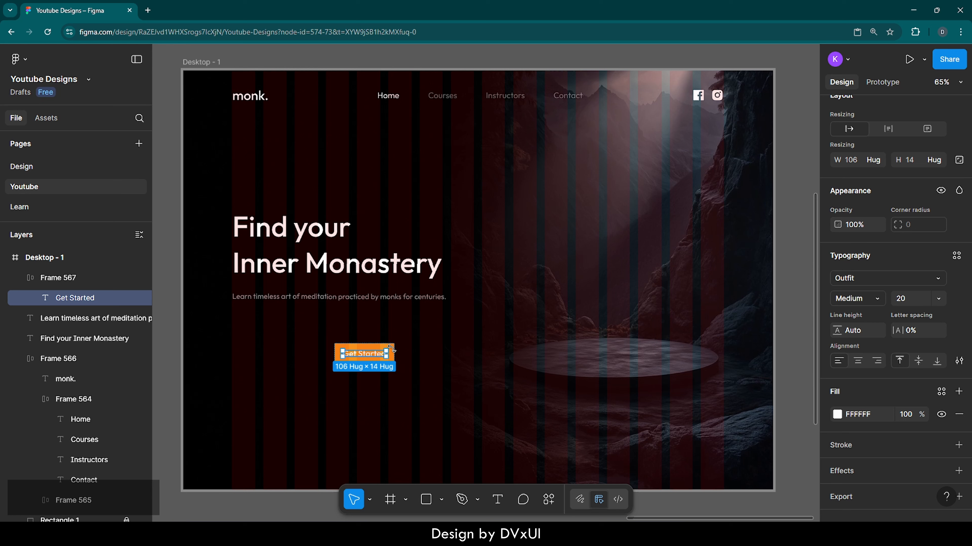
click(872, 416)
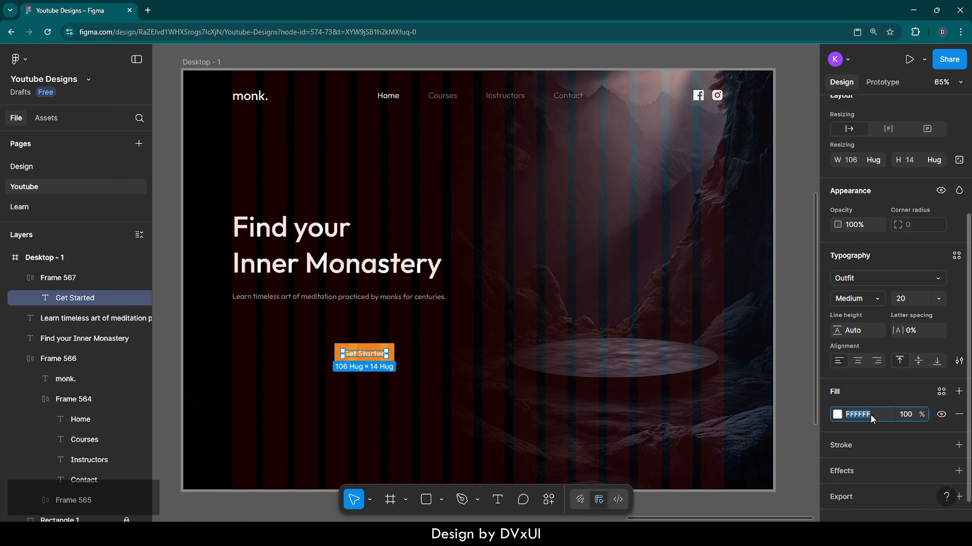
text(0)
key(Return)
click(440, 379)
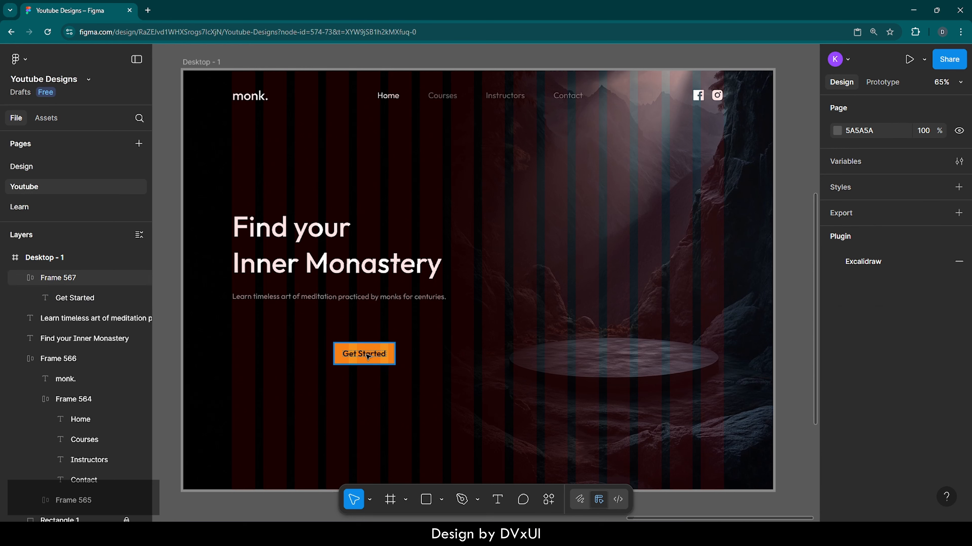
drag(367, 355, 264, 328)
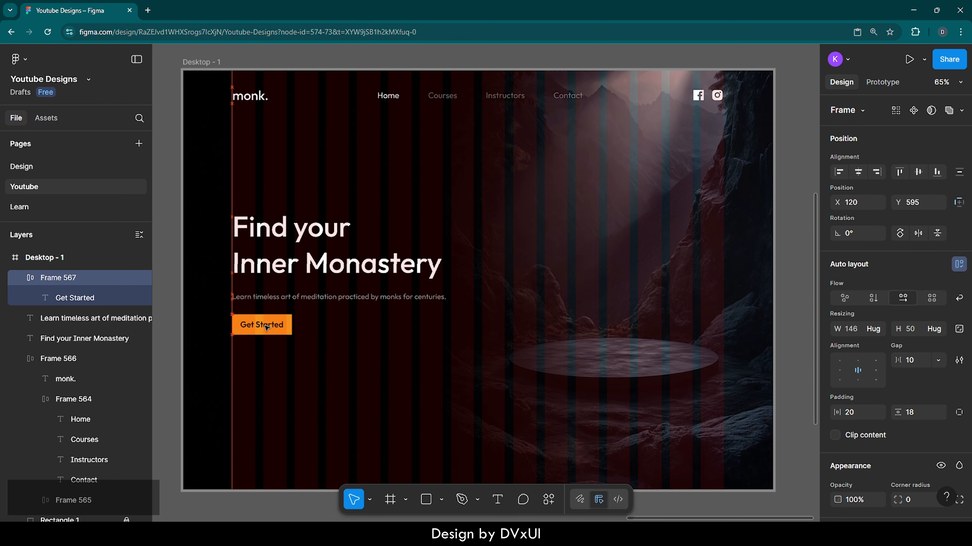
click(343, 343)
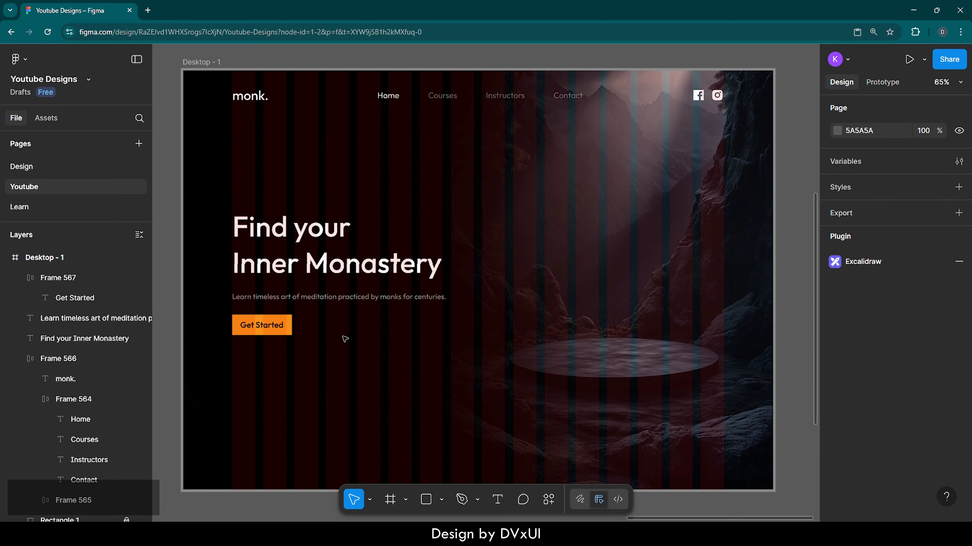
- Add a "View Courses" text near the "Get Started" button at X 370, Y 650
key(t)
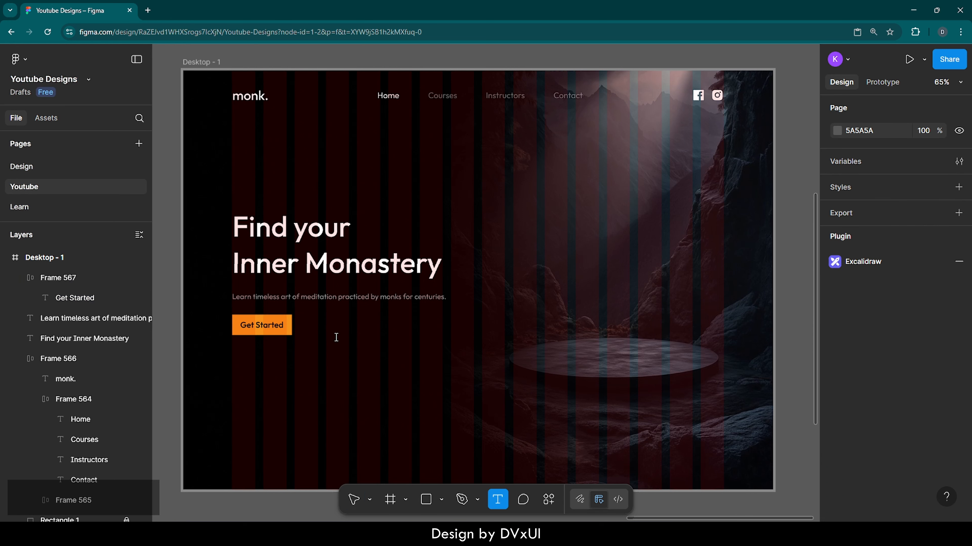
click(336, 337)
text(V)
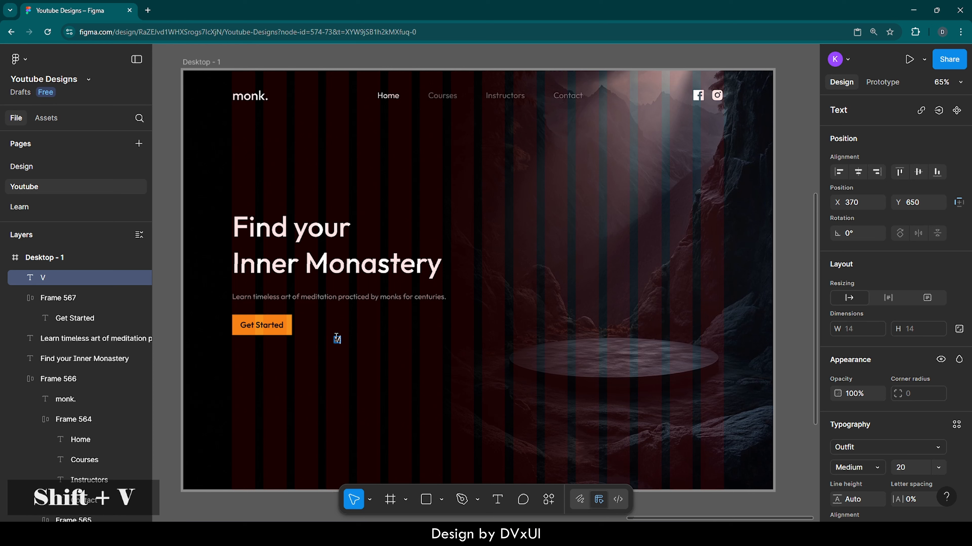
text(iew Courses)
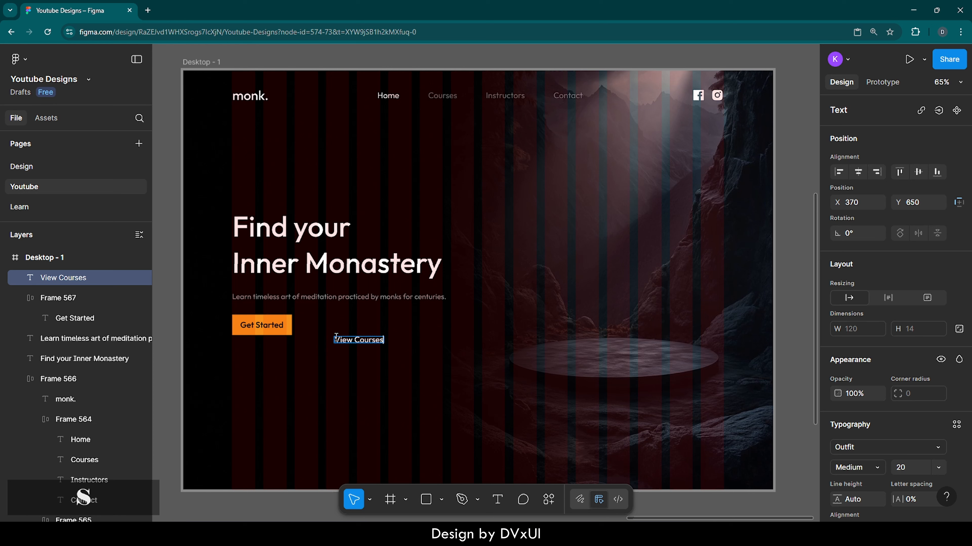
key(Escape)
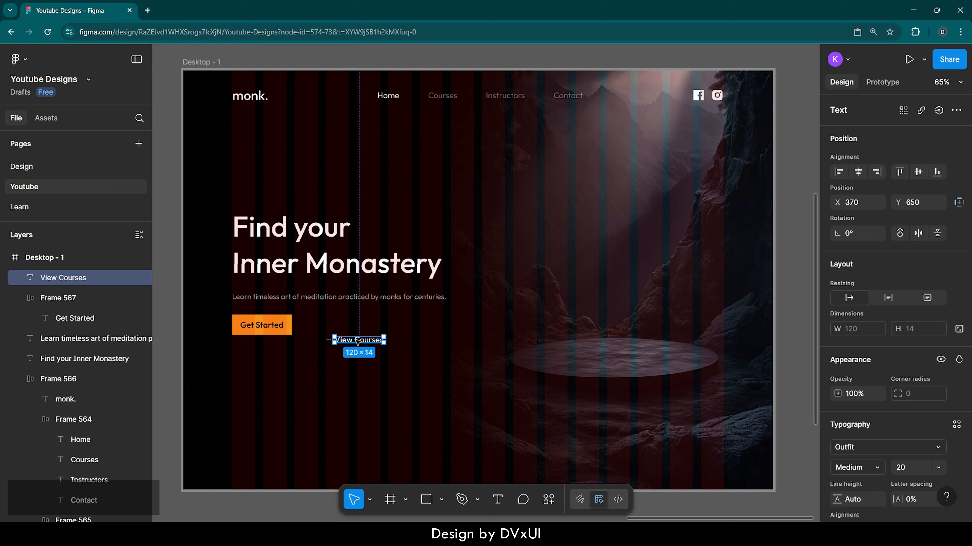
- Place the "View Courses" text beside the "Get Started" button at X 312, Y 614, vertically centered on it
drag(358, 340, 329, 328)
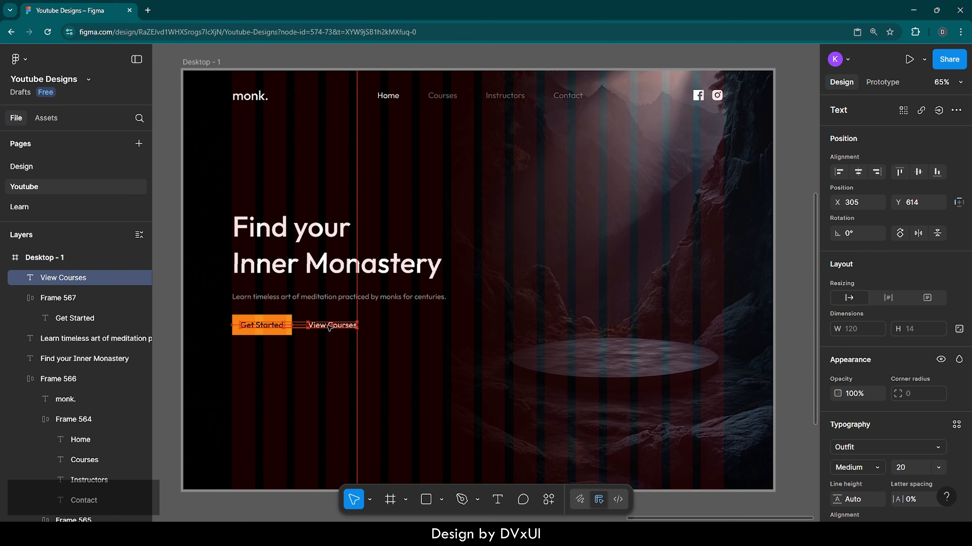
key(Right)
key(Right)
key(Right)
key(Right)
key(Right)
key(Right)
key(Right)
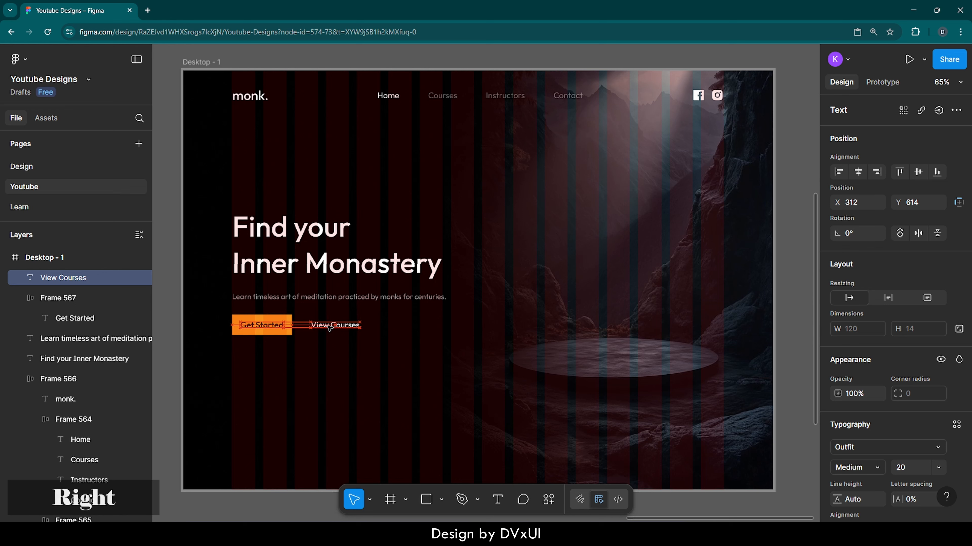
shift+click(270, 330)
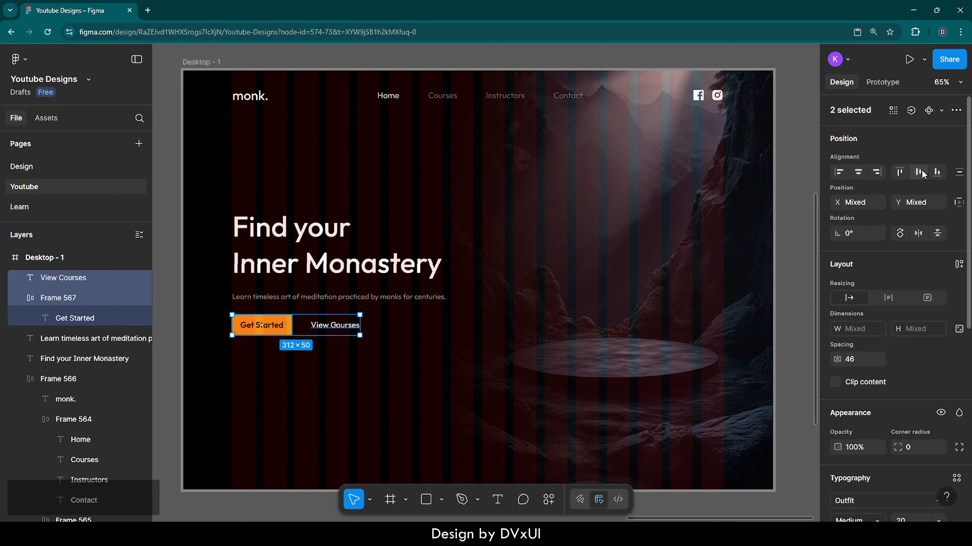
click(340, 412)
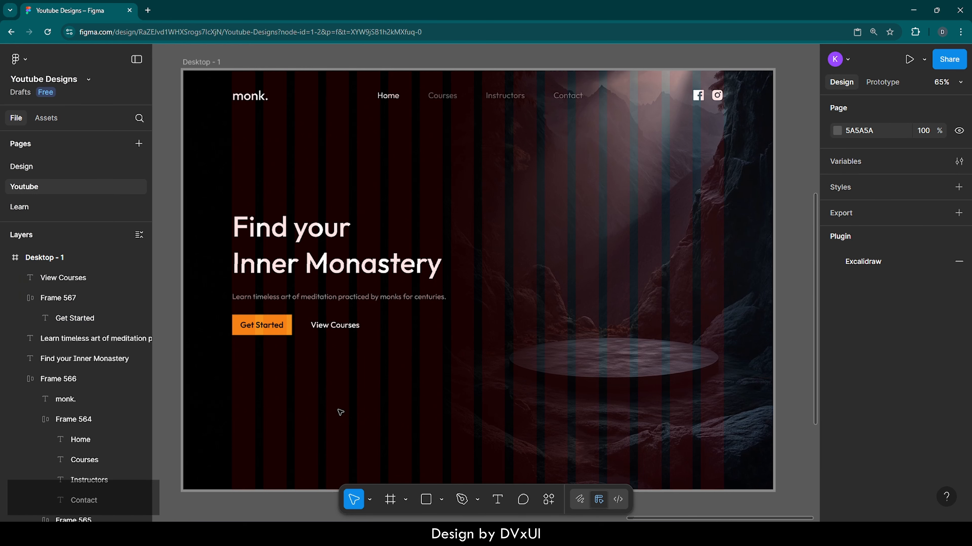
- Add a "Flat 40% off for all users" text above the heading at X 234, Y 259
scroll(341, 412, right, 1)
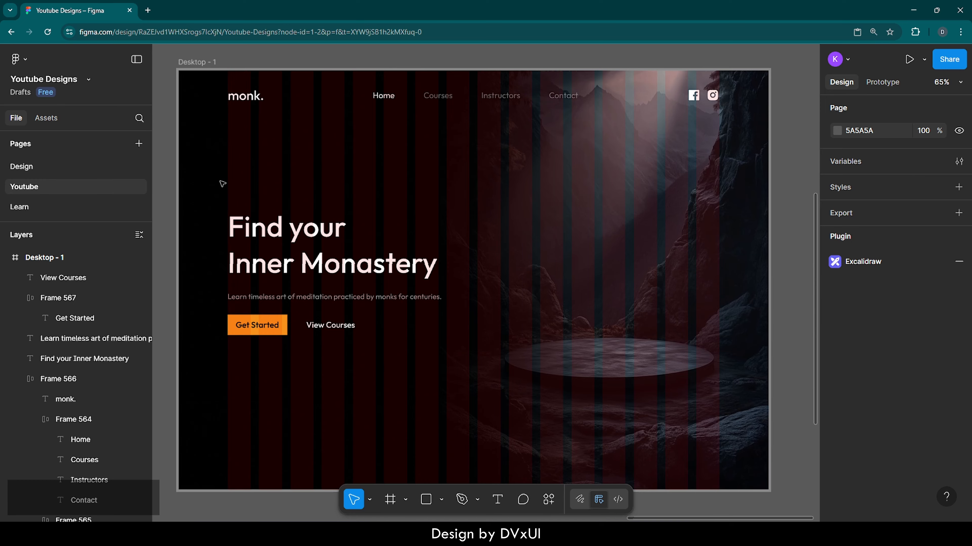
scroll(220, 183, up, 5)
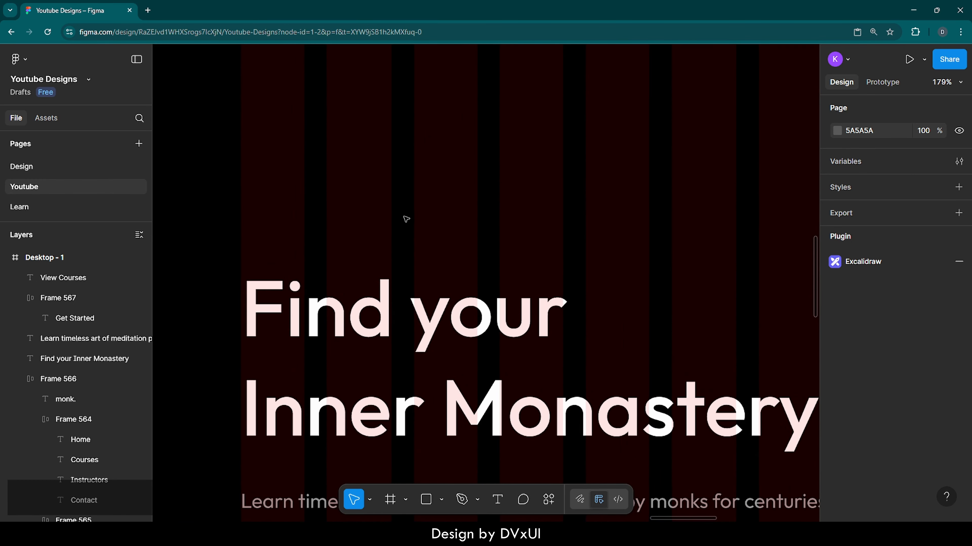
key(t)
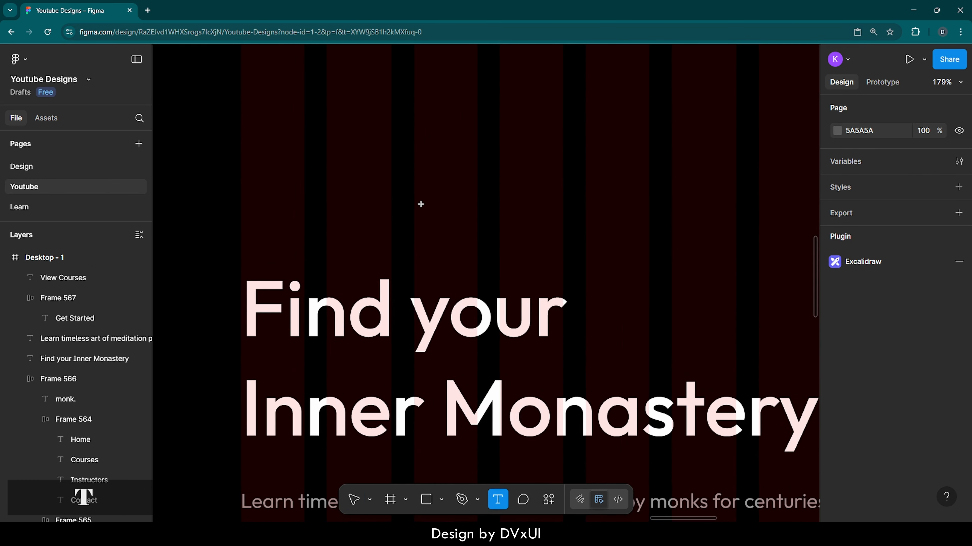
click(369, 172)
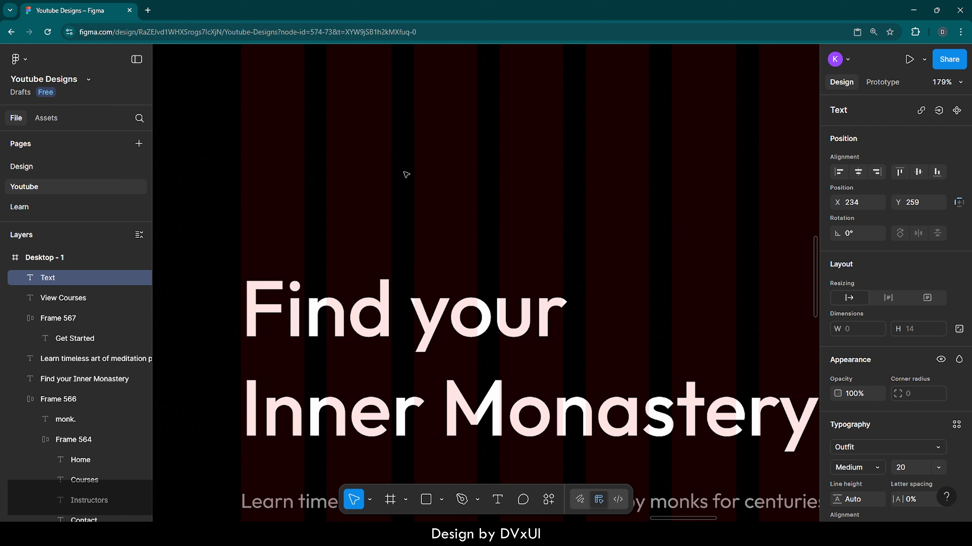
text(Flay)
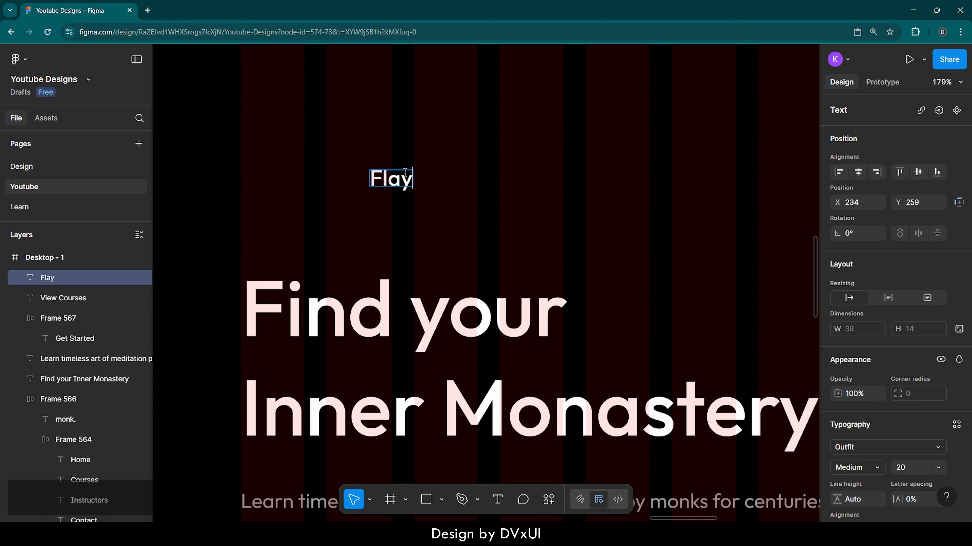
key(BackSpace)
text(t)
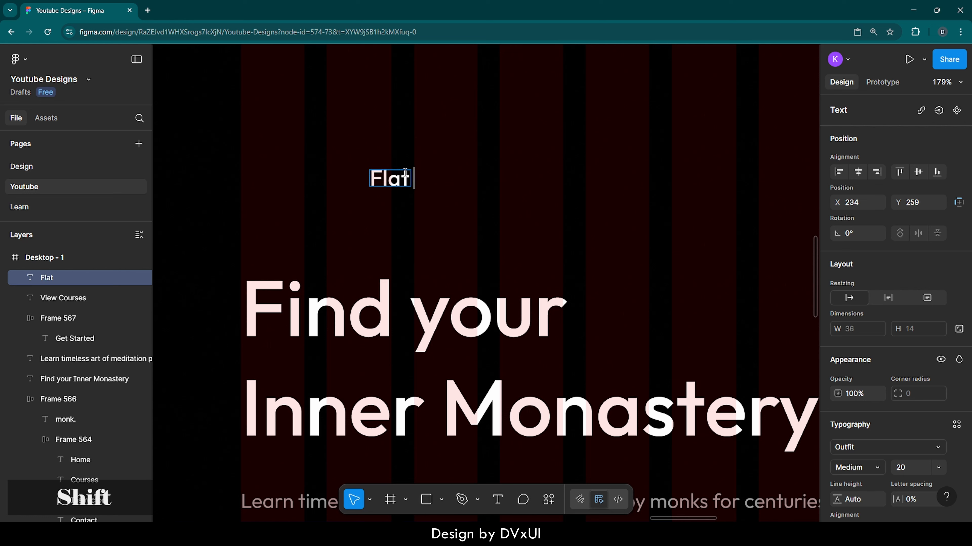
text( 40%)
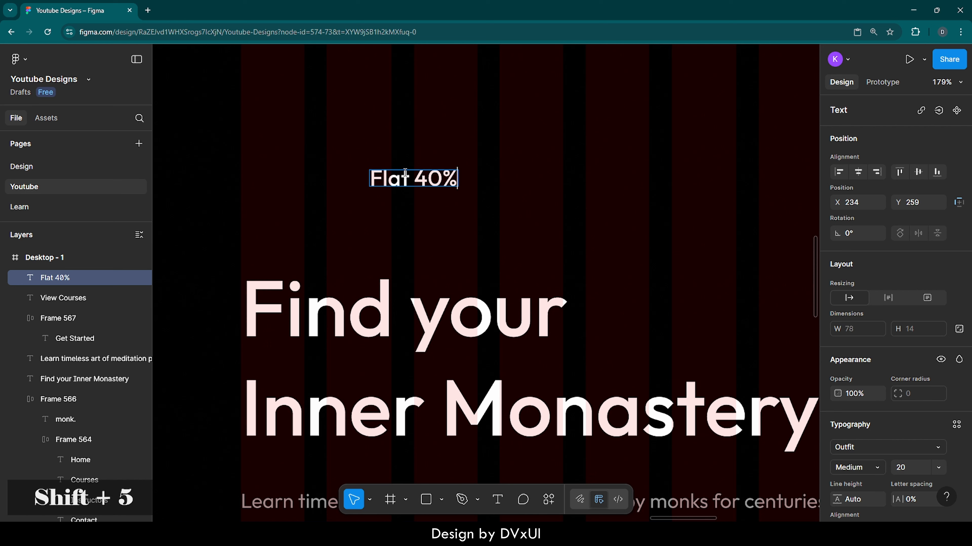
text( off fr)
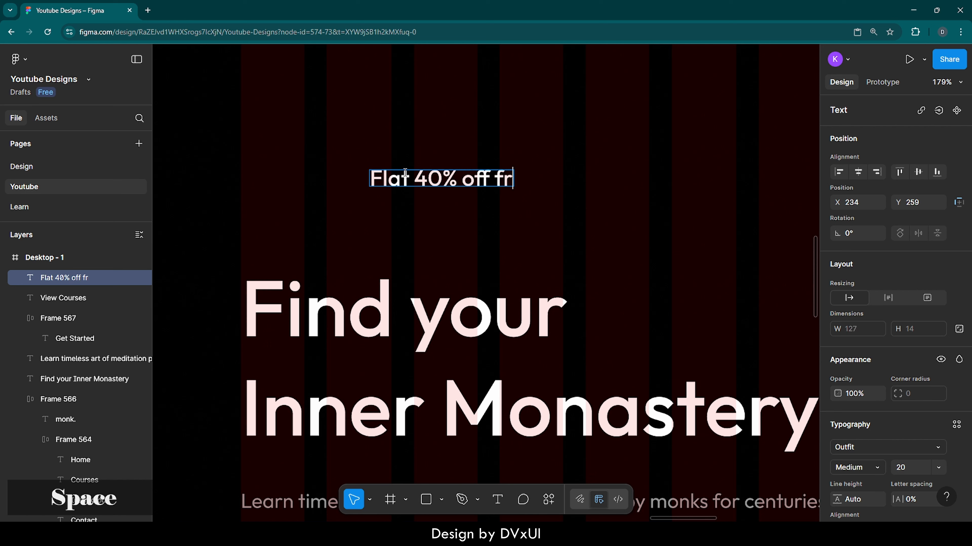
key(BackSpace)
text(i)
key(BackSpace)
text(o)
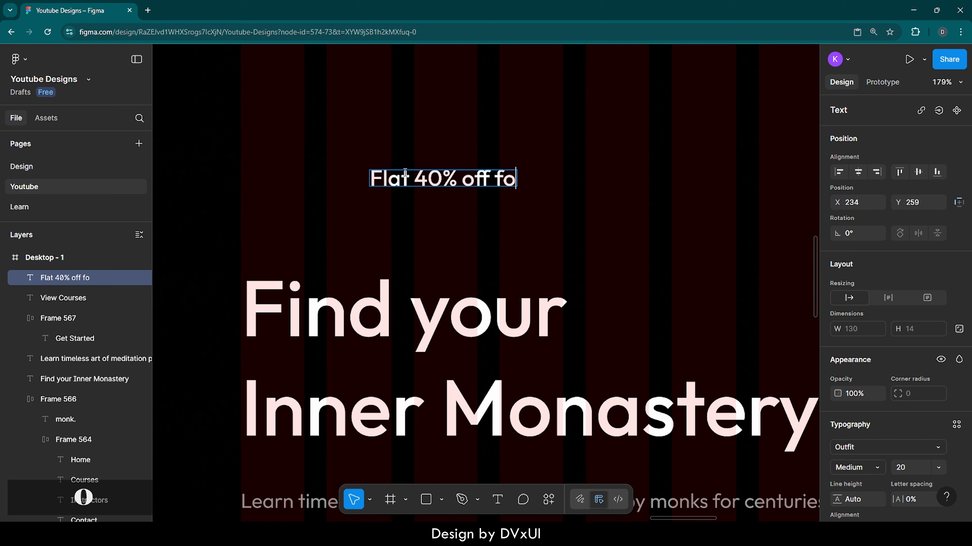
text(r all users)
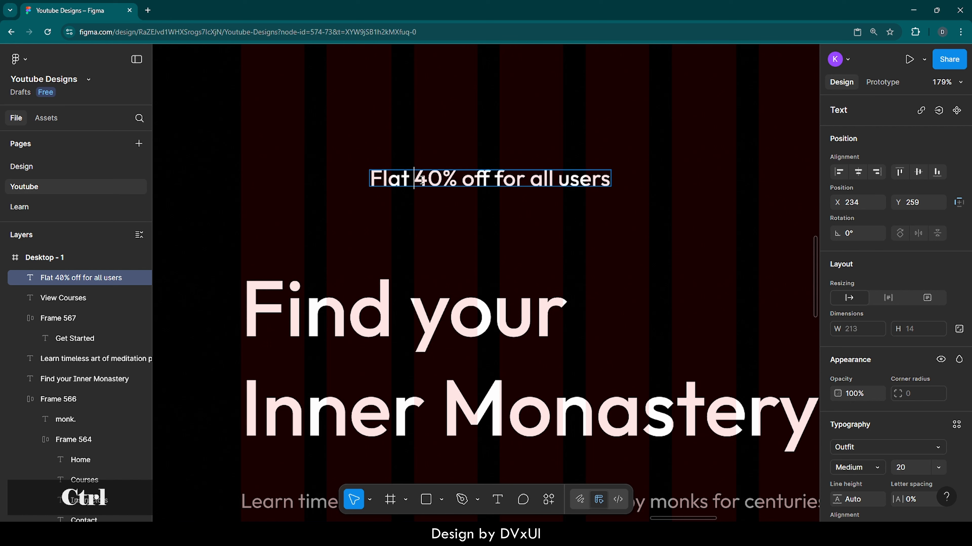
- Set the "Flat 40% off for all users" text to font size 14 and Regular weight
key(ctrl+a)
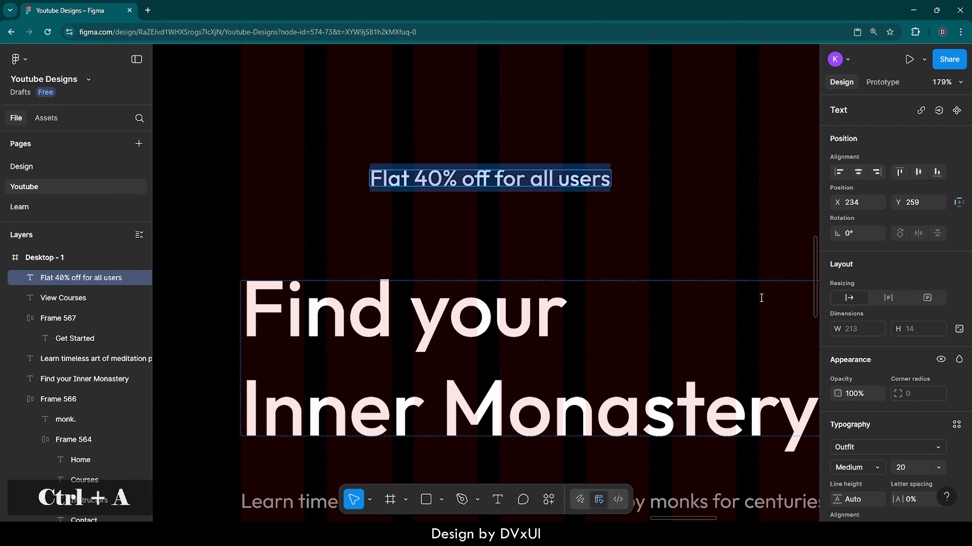
scroll(880, 459, down, 2)
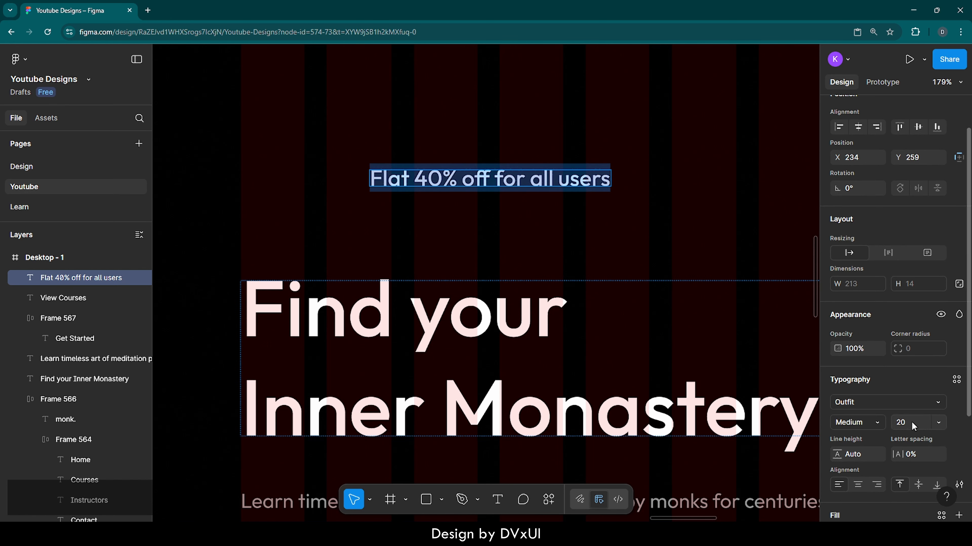
click(903, 422)
text(14)
key(Return)
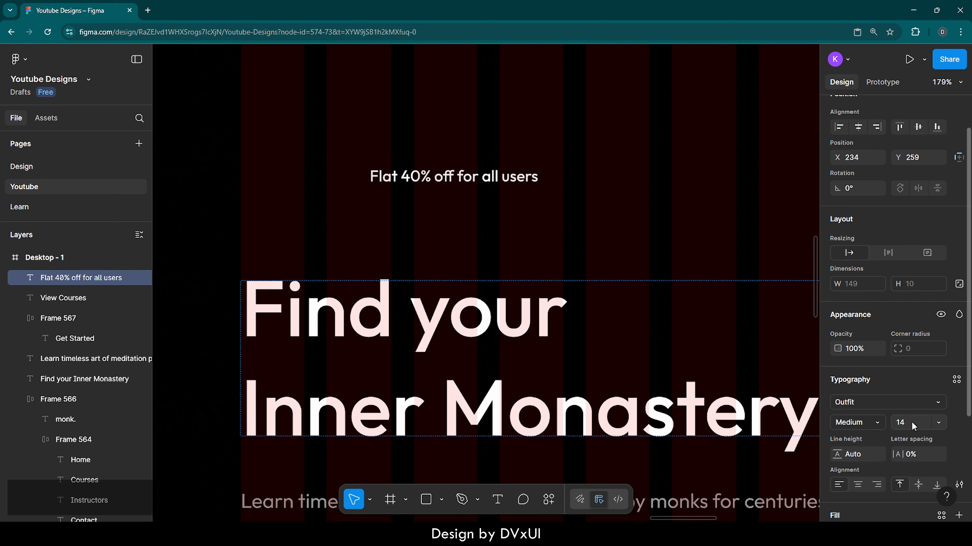
click(879, 423)
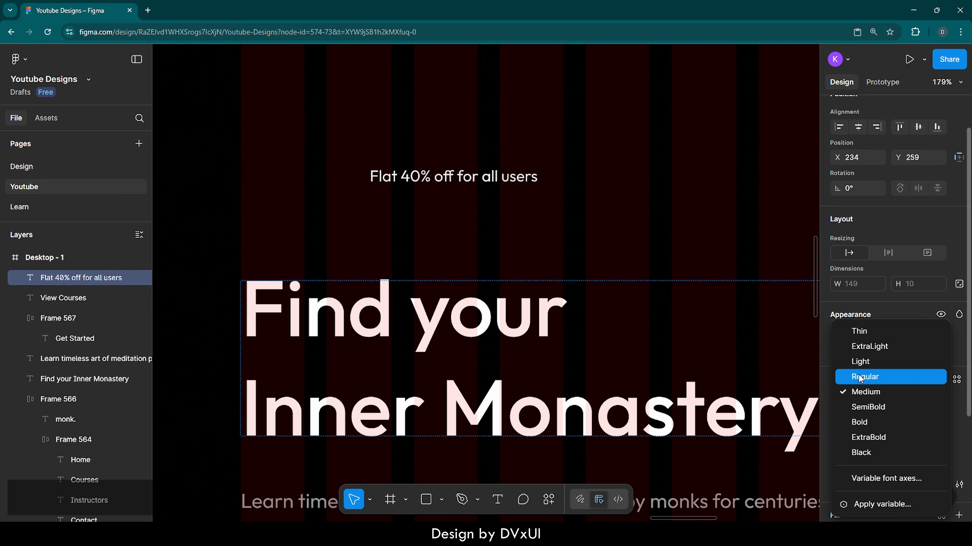
click(859, 376)
- Duplicate the discount text, place the copy just above it at X 233, Y 229, and change its wording to "NEW"
key(ctrl+d)
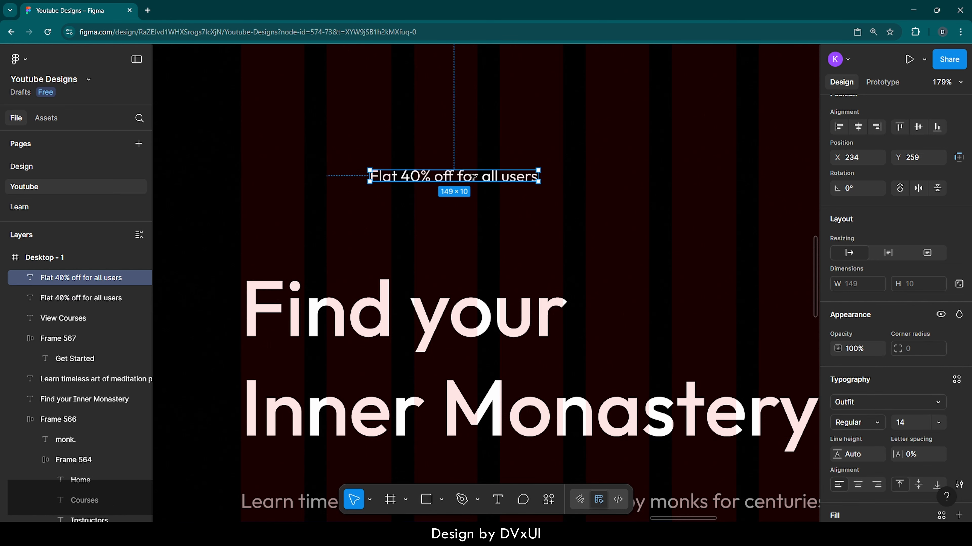
drag(473, 177, 473, 142)
double_click(472, 143)
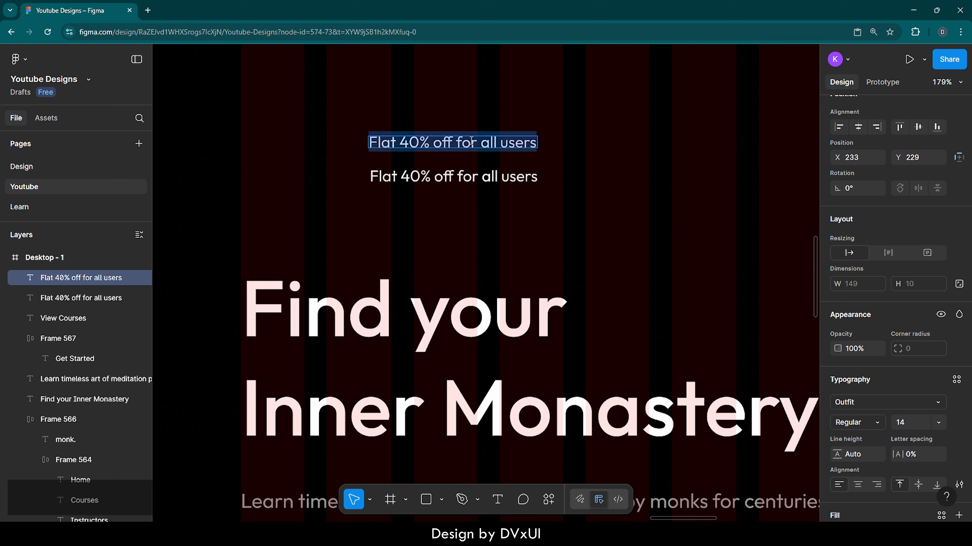
key(BackSpace)
text(NEW)
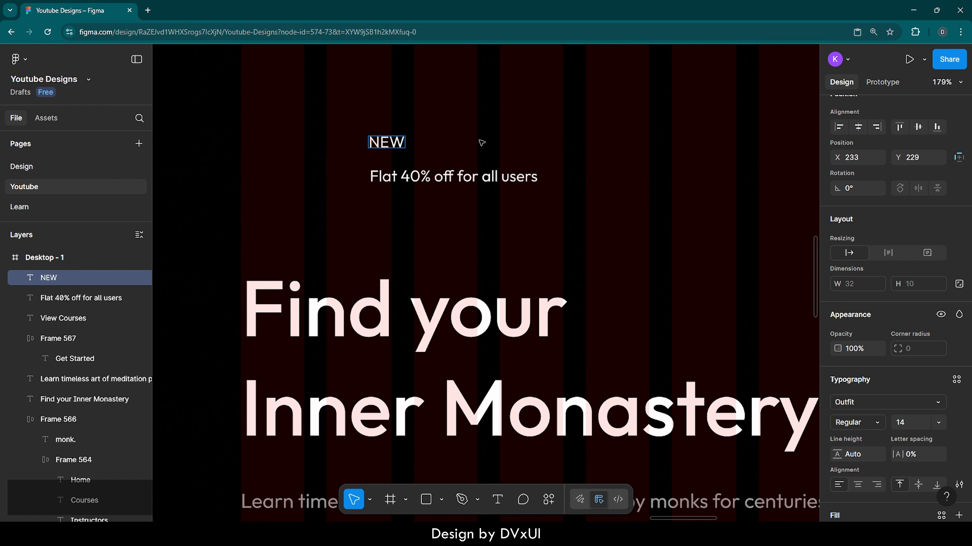
key(Escape)
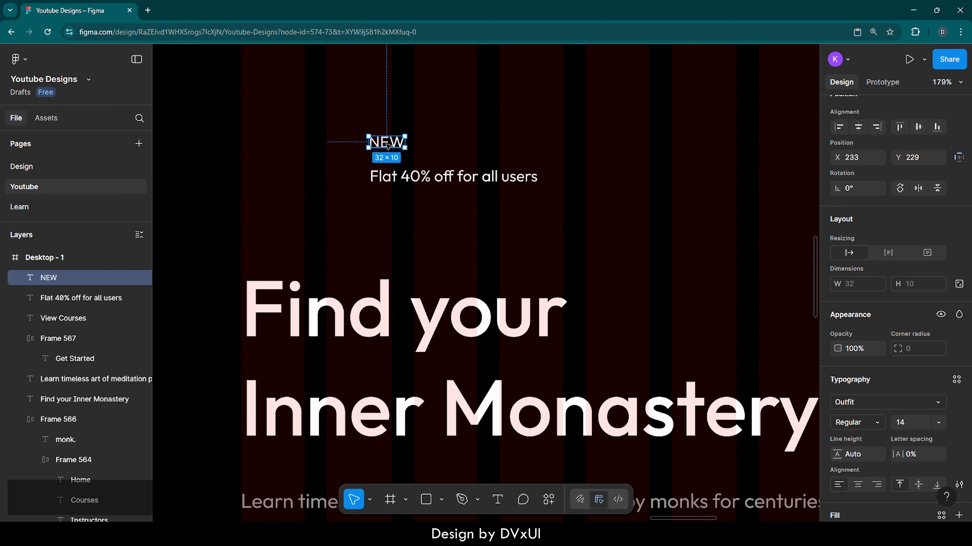
- Move the discount text down to Y 275 and wrap it in an auto layout frame with vertical padding 8
click(453, 181)
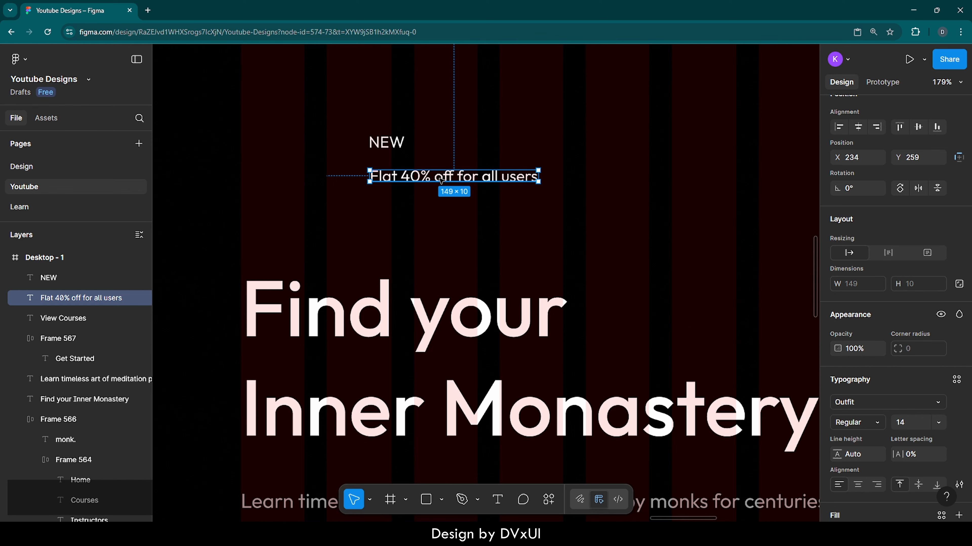
drag(441, 181, 442, 198)
right_click(443, 199)
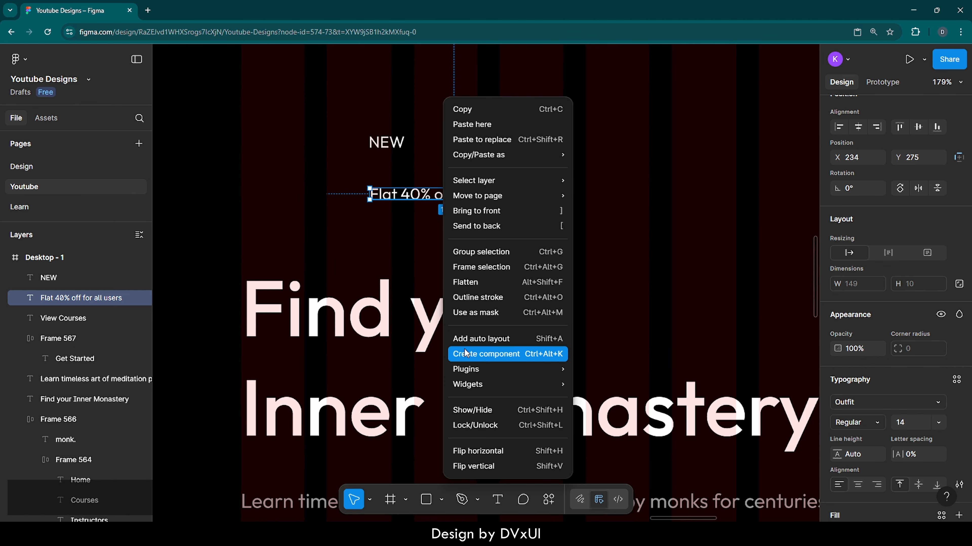
click(467, 338)
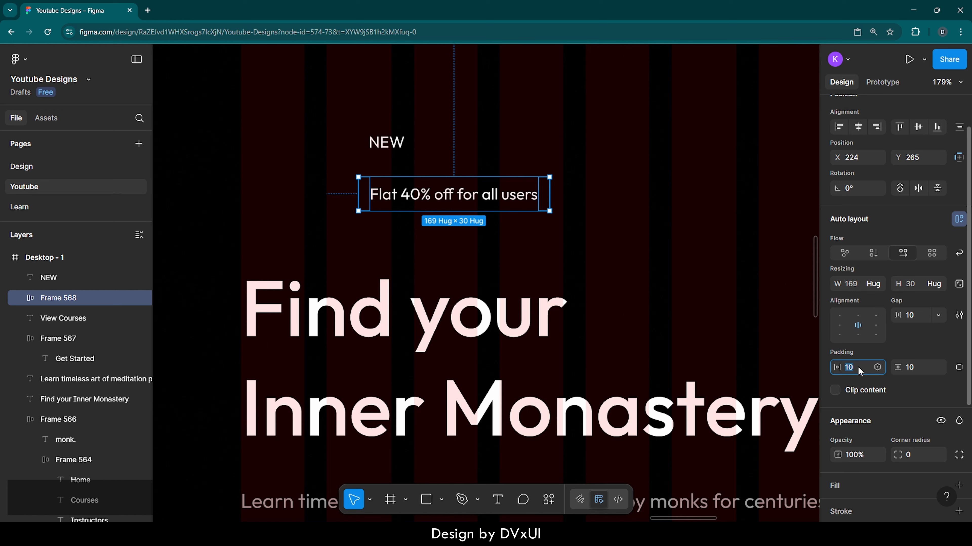
click(911, 368)
text(8)
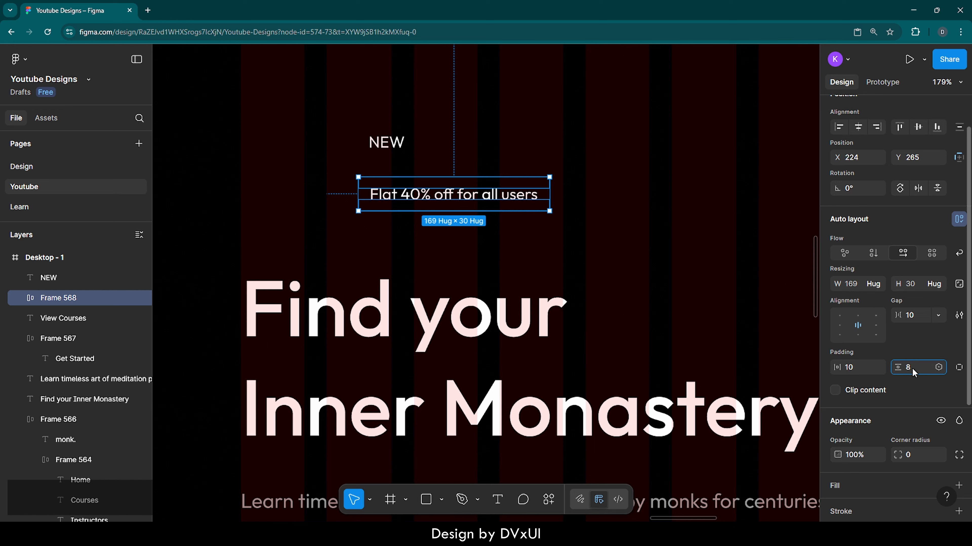
key(Return)
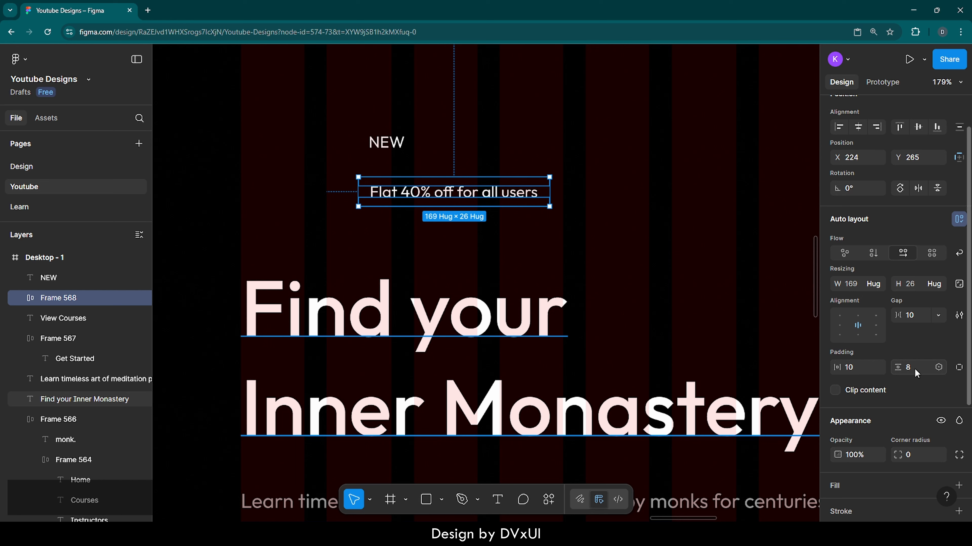
- Add a white FFFFFF stroke at 30% opacity to the discount text's frame
scroll(869, 455, down, 3)
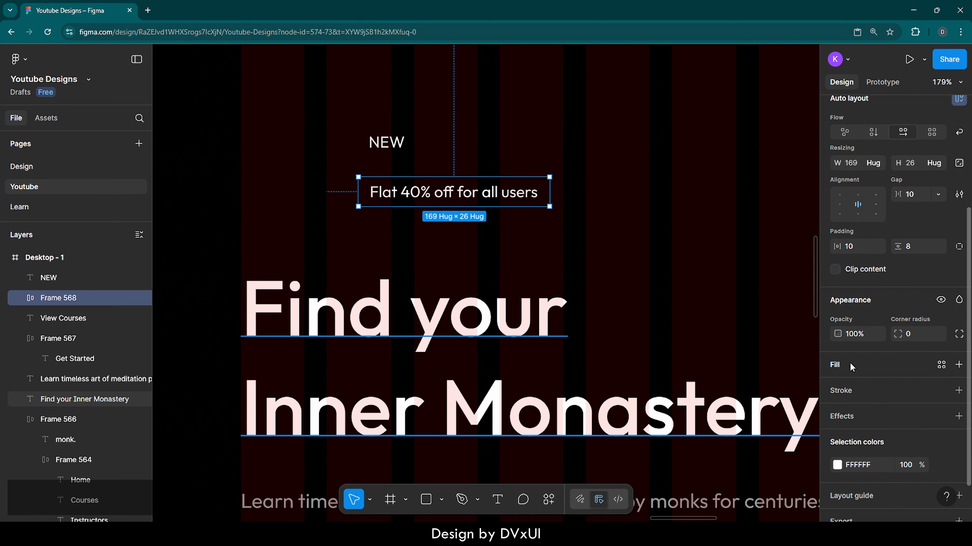
click(850, 392)
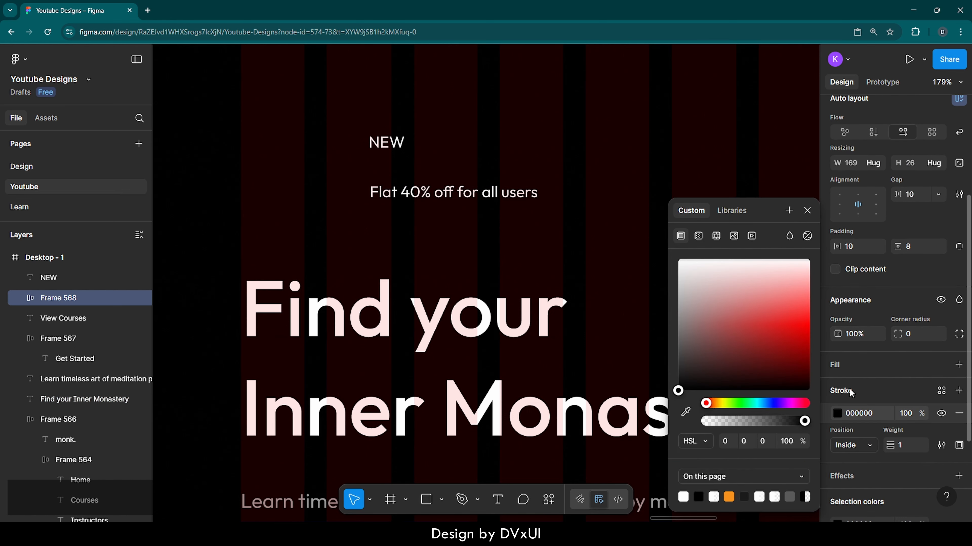
click(860, 412)
text(FFFFFF)
key(Return)
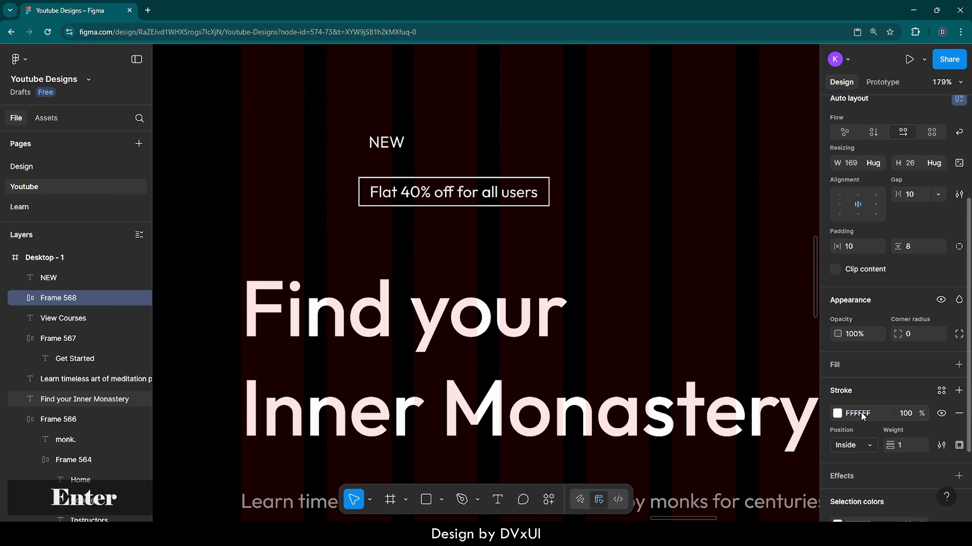
click(903, 414)
text(30)
key(Return)
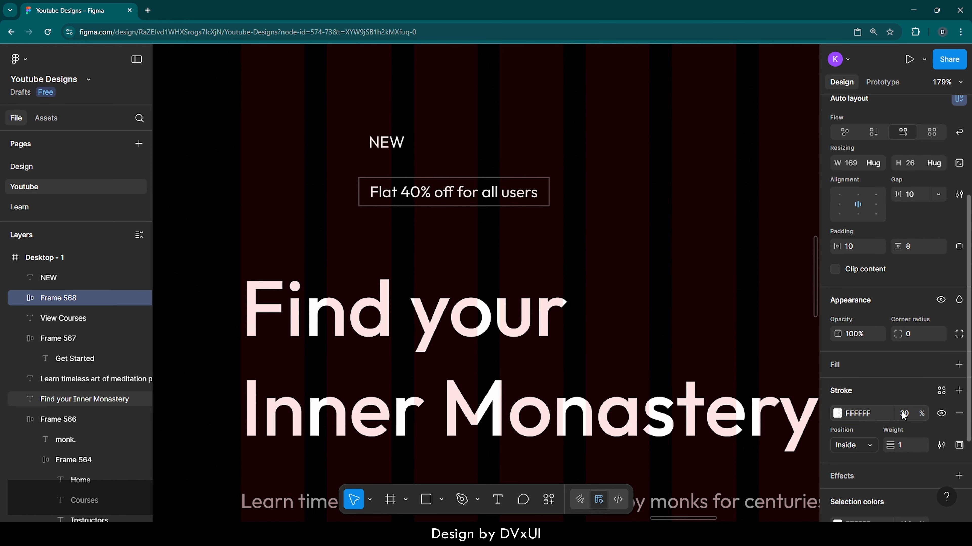
- Round the discount frame's corners with a radius of 50
click(915, 336)
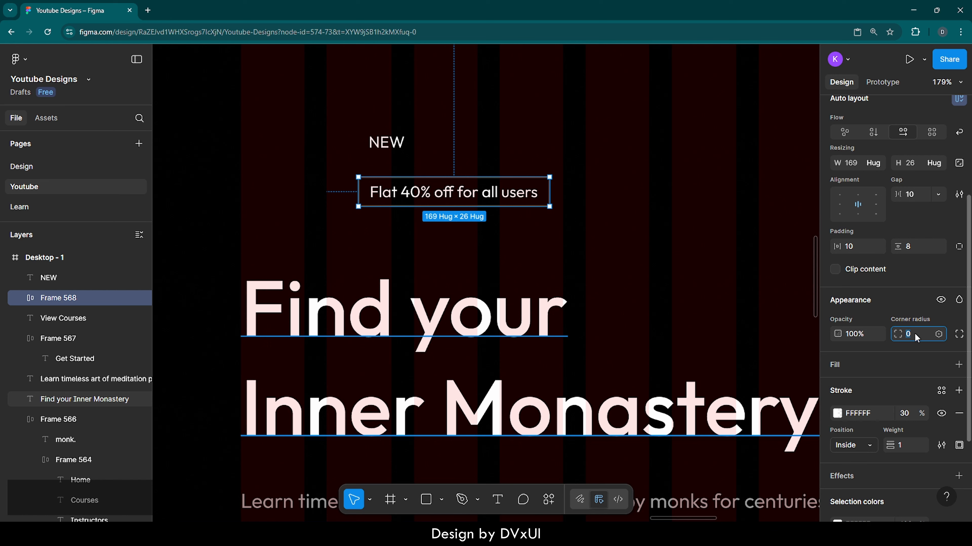
key(shift+Up)
key(shift+Up)
key(shift+Up)
key(shift+Up)
key(shift+Up)
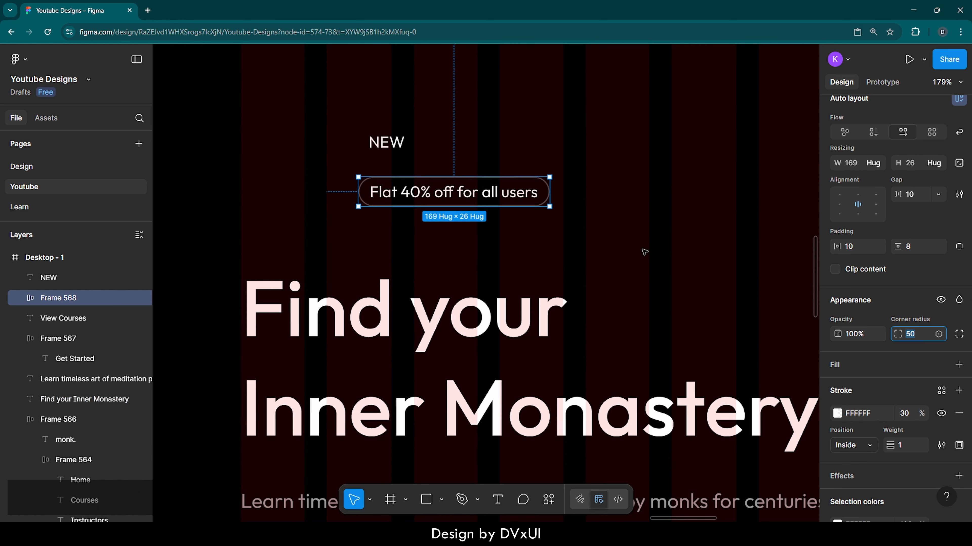
- Lower the fill opacity of the discount text inside the pill to 60%
click(494, 194)
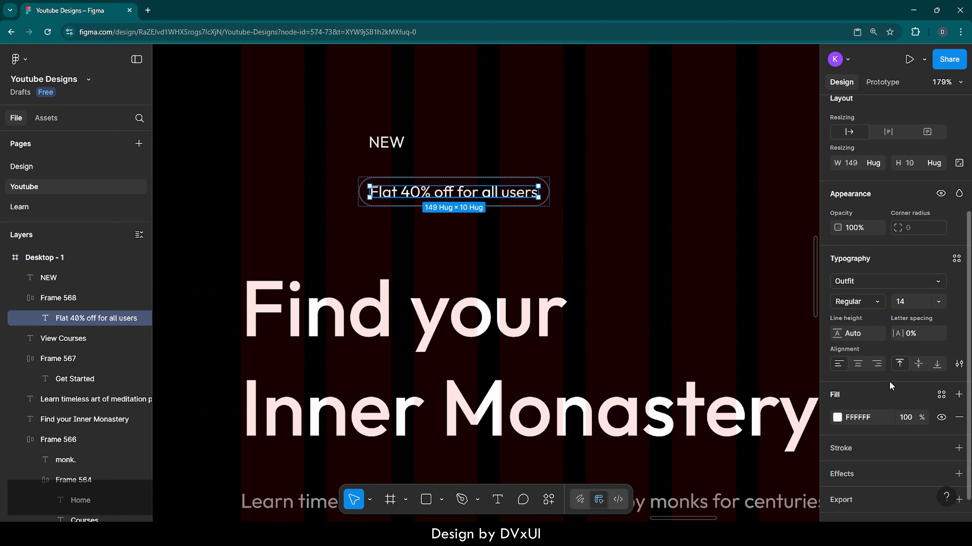
click(909, 423)
text(60)
key(Return)
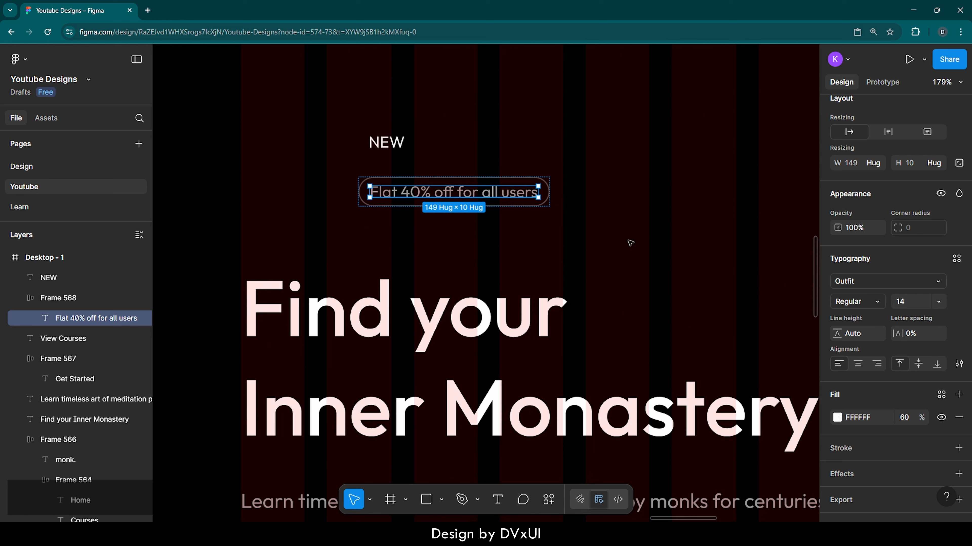
click(615, 236)
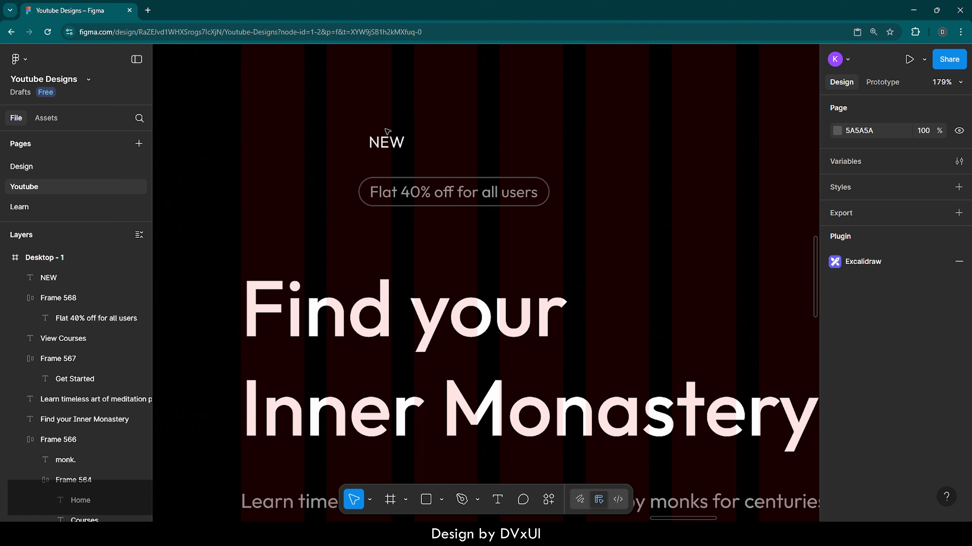
- Color the "NEW" text with the page's orange F6911A
click(384, 142)
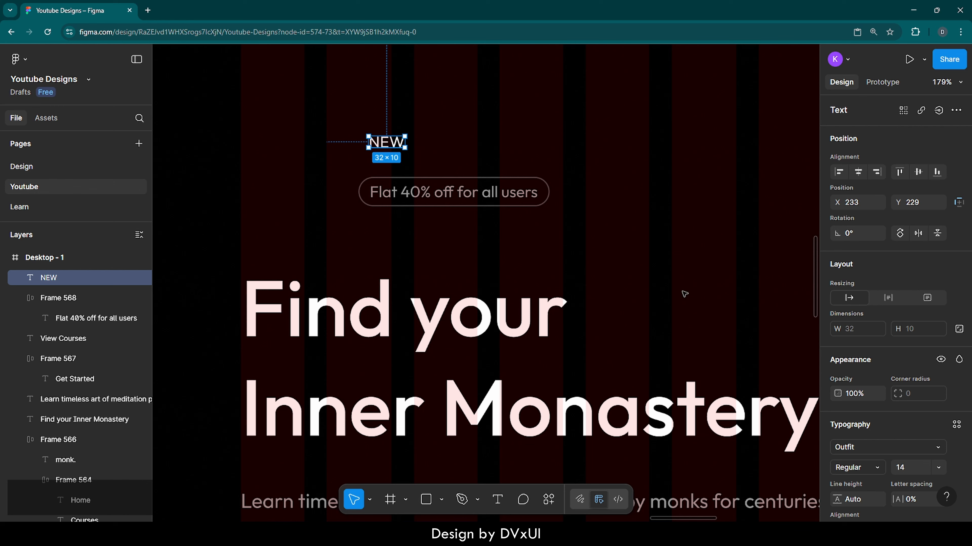
scroll(856, 416, down, 5)
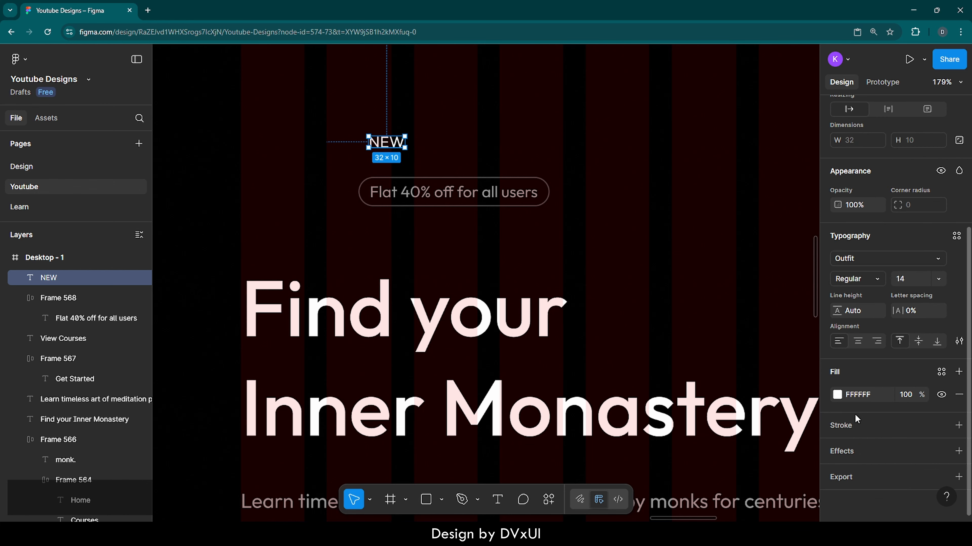
click(838, 395)
click(760, 497)
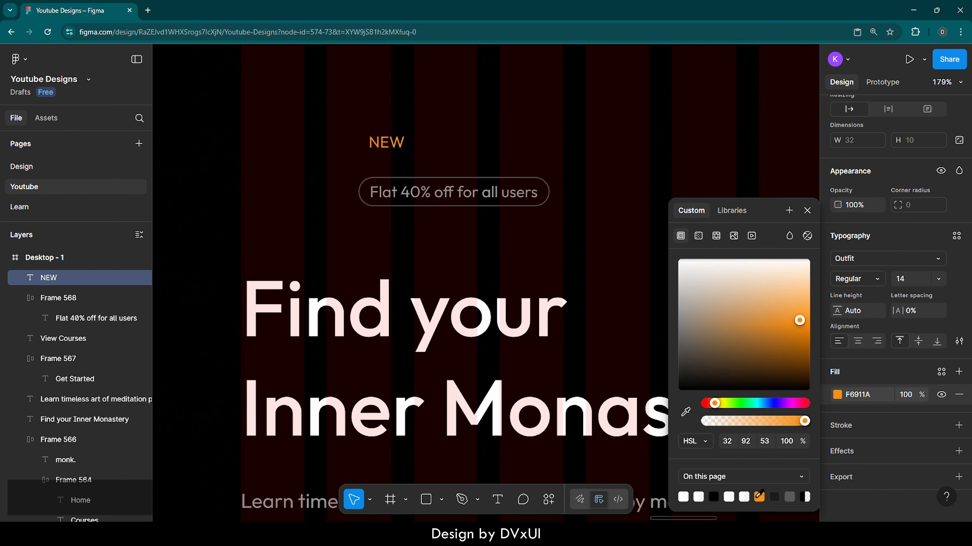
click(592, 181)
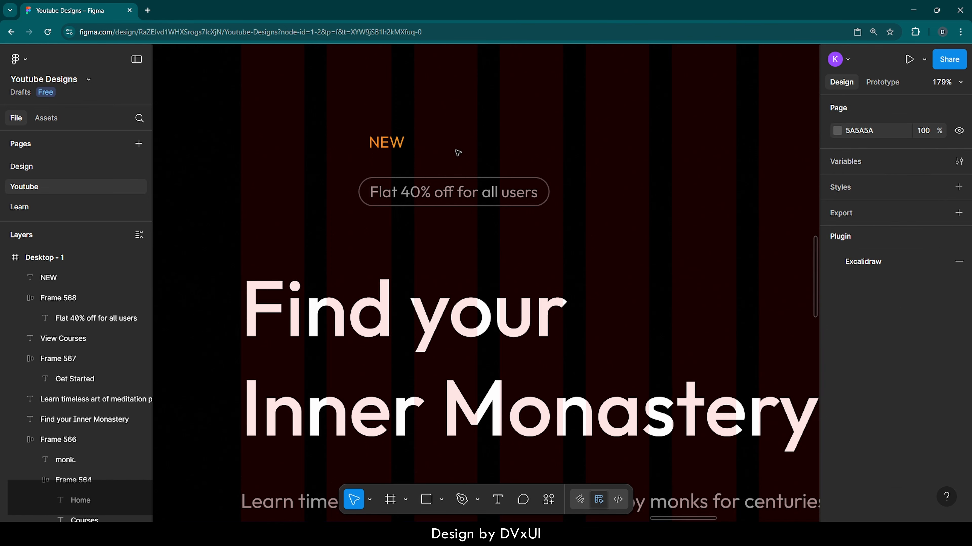
- Wrap the "NEW" text in an auto layout frame with horizontal padding 7 and vertical padding 6
click(391, 143)
right_click(391, 143)
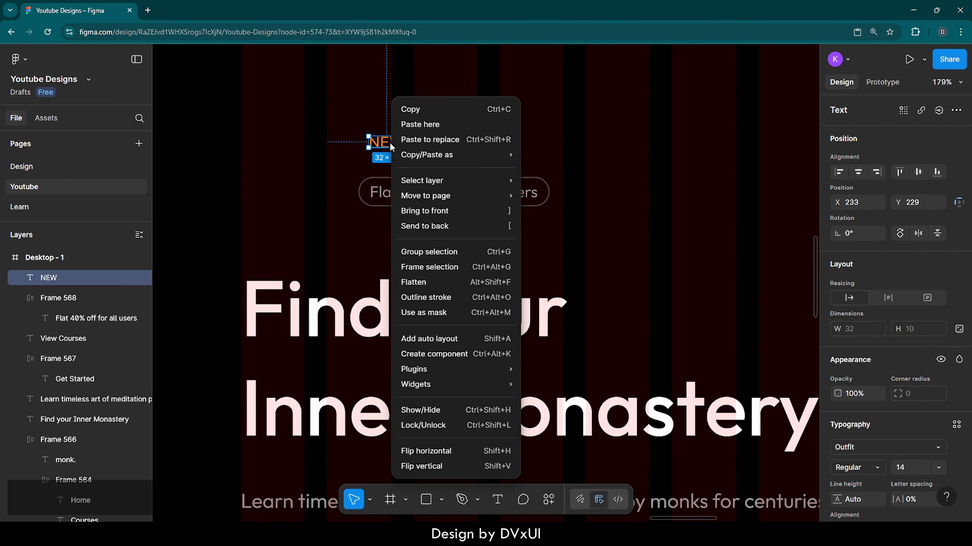
click(412, 339)
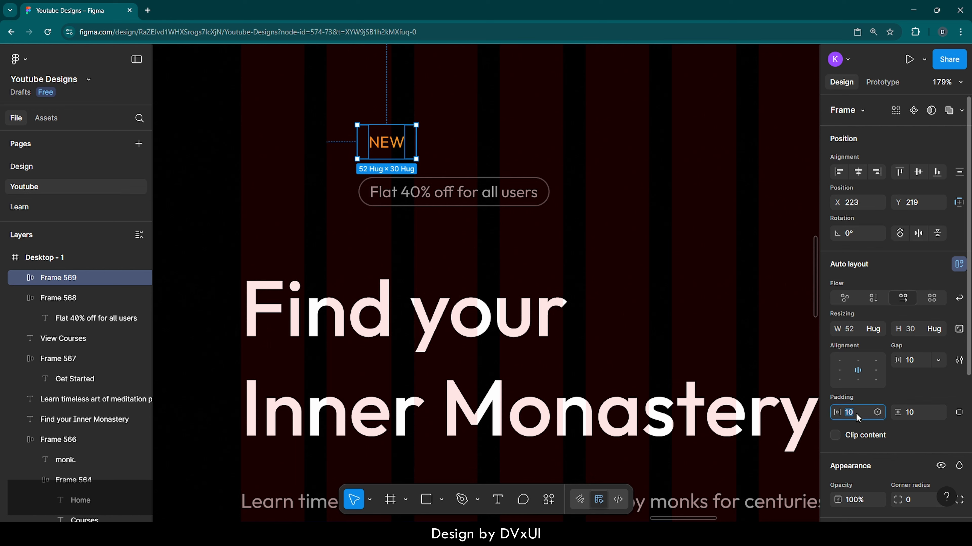
text(7)
key(Return)
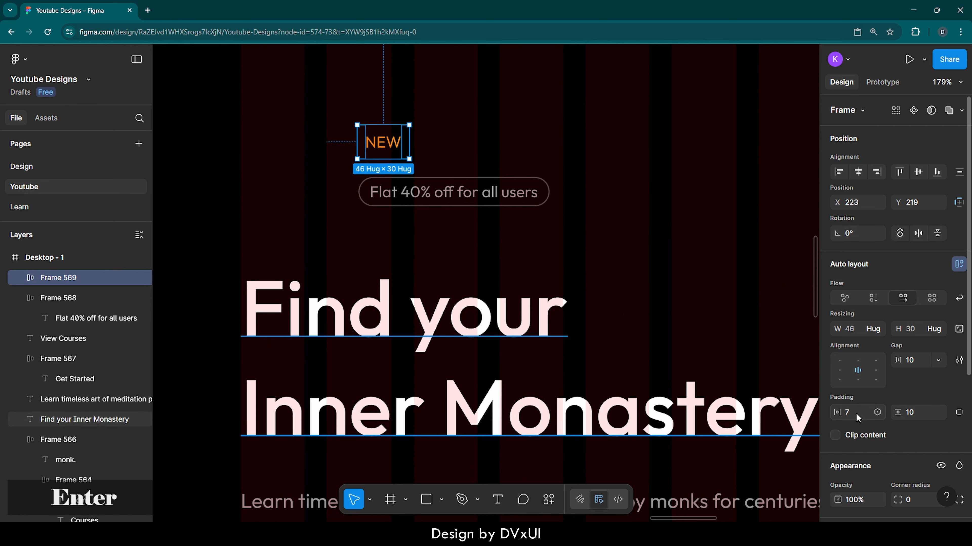
click(910, 412)
text(6)
key(Return)
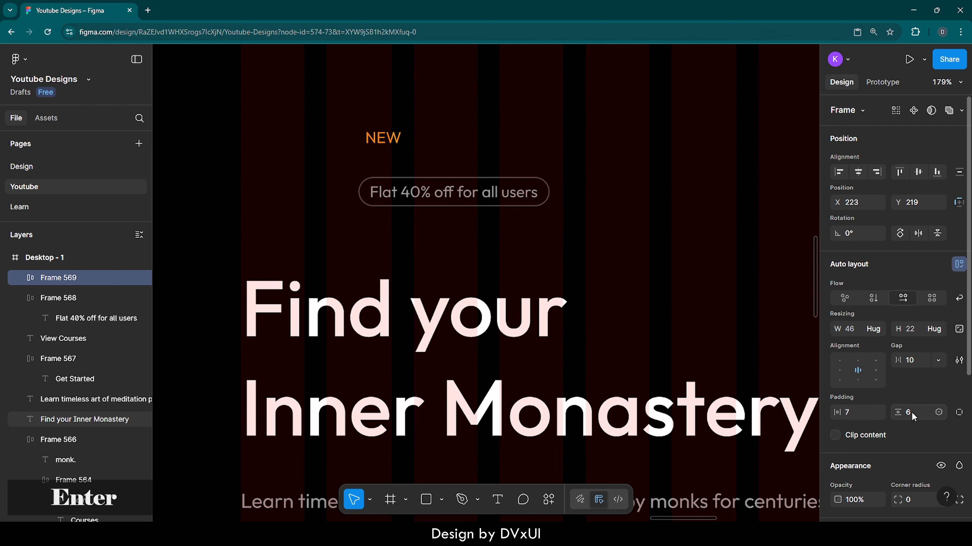
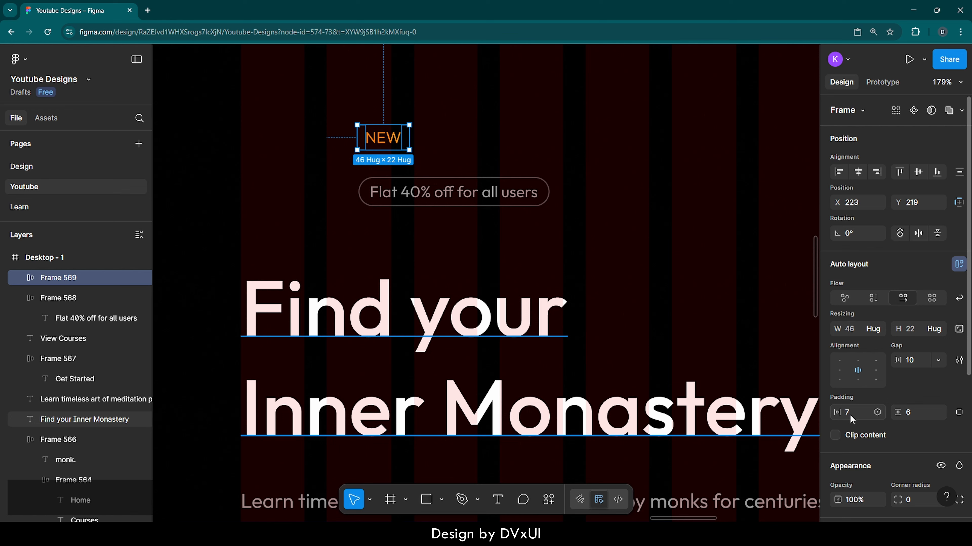
- Add a fill to the "NEW" frame in the page's orange F6911A
scroll(850, 415, down, 5)
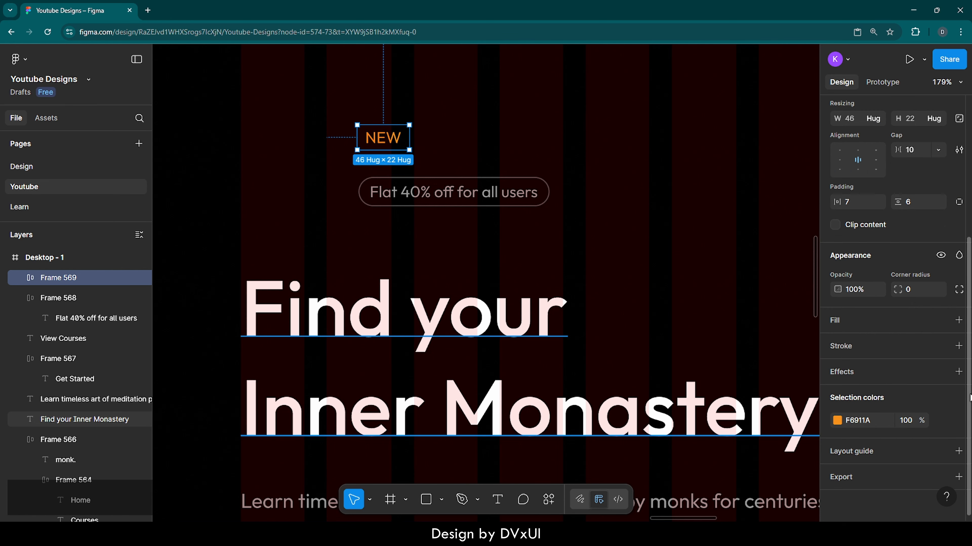
click(836, 323)
click(838, 344)
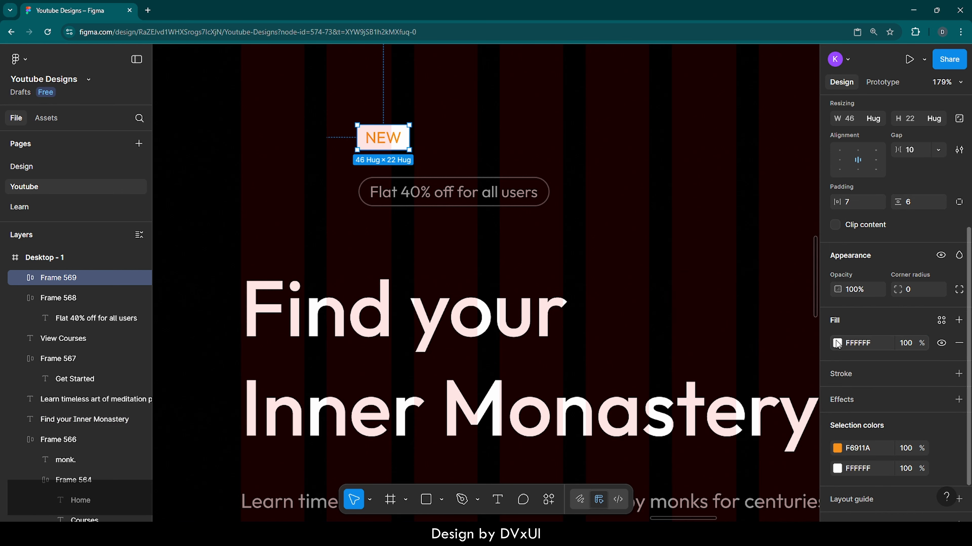
click(837, 343)
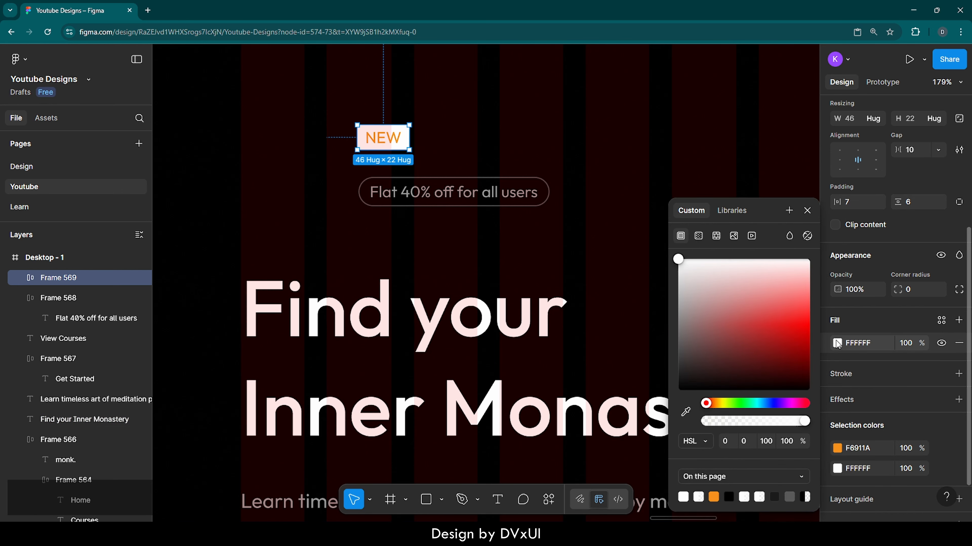
click(713, 496)
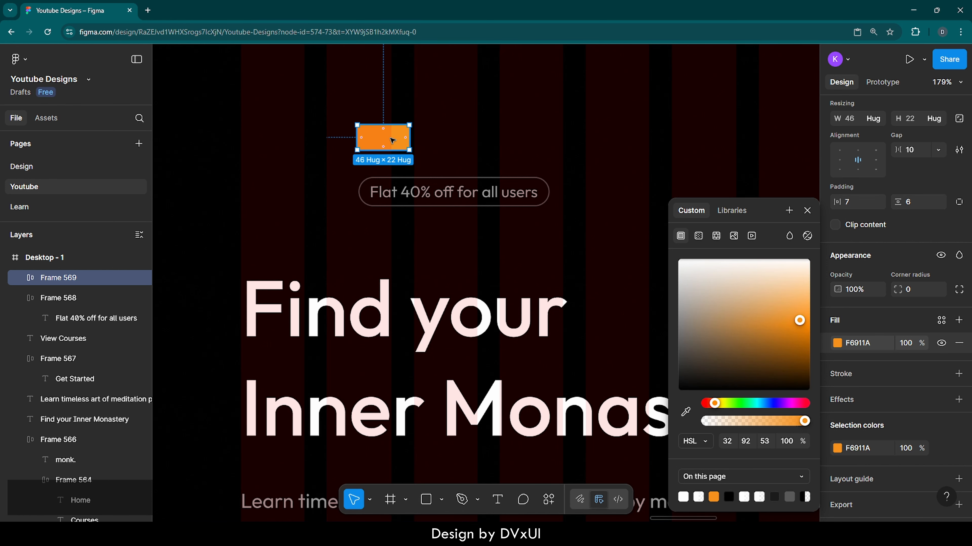
- Set the "NEW" frame's fill opacity to 20% and its corner radius to 40
click(904, 343)
text(20)
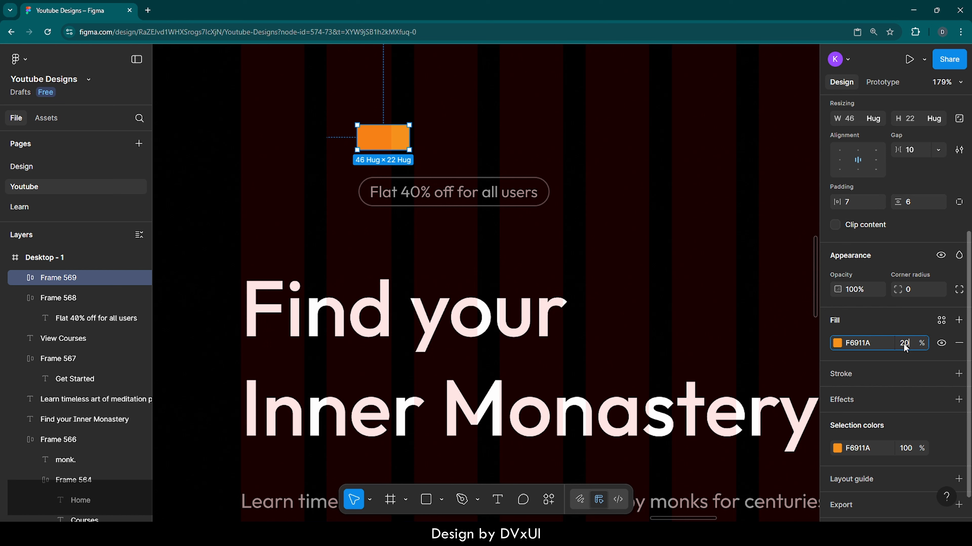
key(Return)
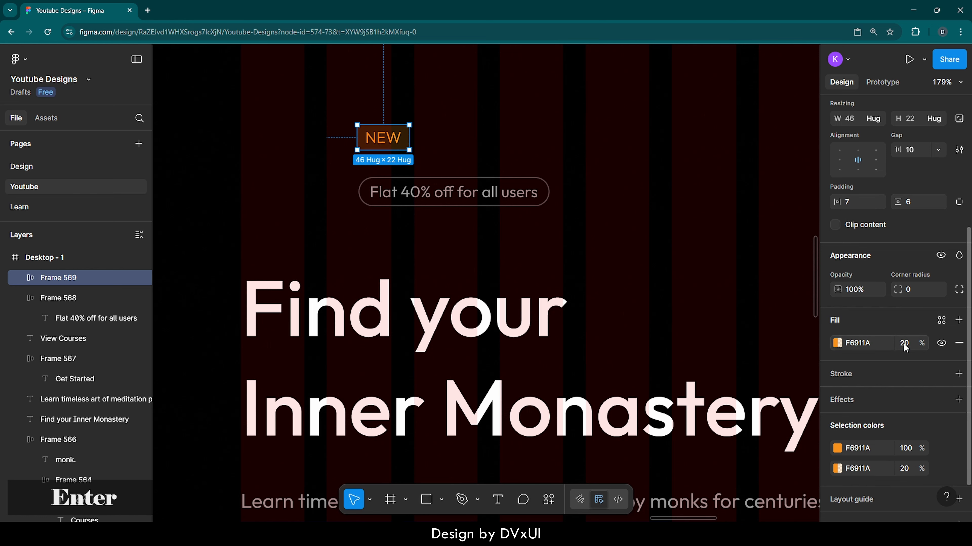
click(916, 291)
key(shift+Up)
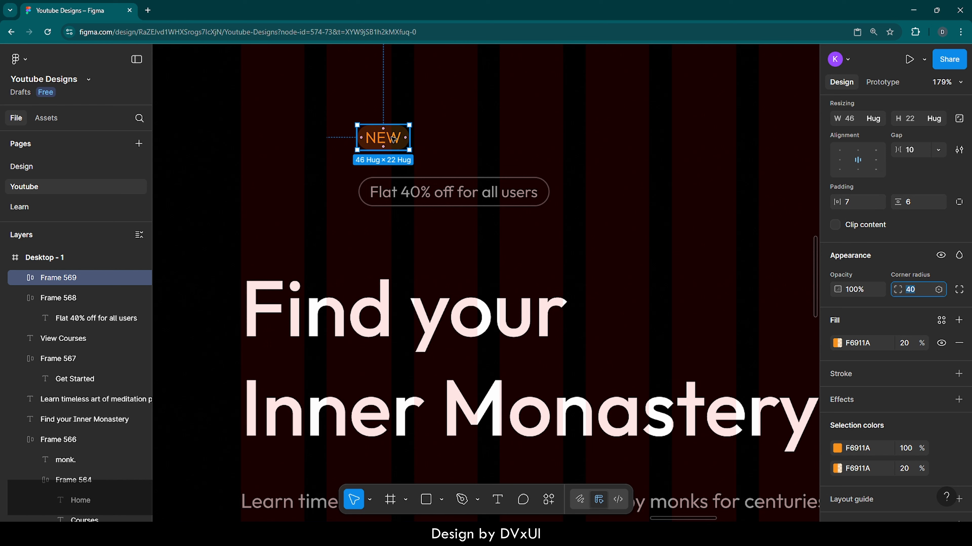
- Move the "NEW" badge inside the discount pill and place it before the "Flat 40% off for all users" text
key(ctrl)
key(ctrl+x)
click(483, 131)
click(386, 140)
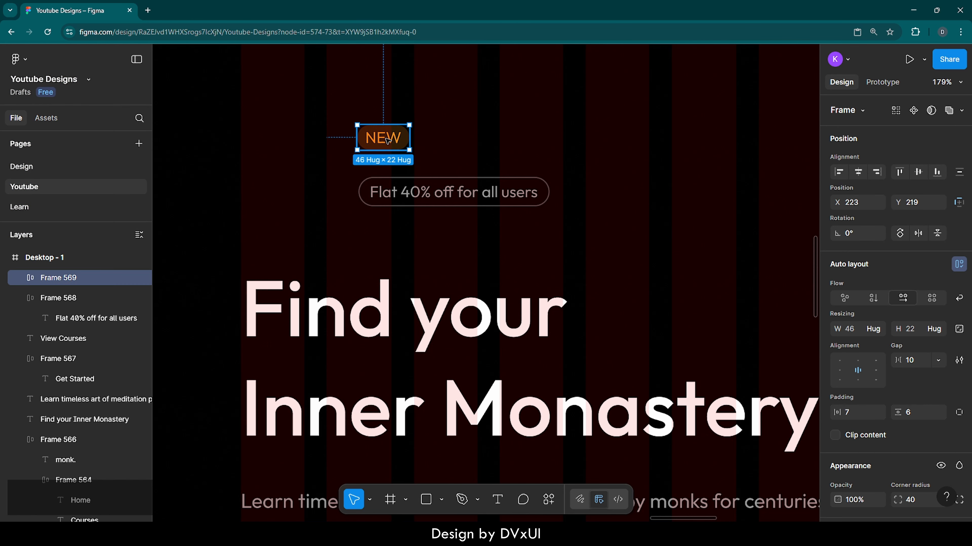
key(ctrl)
key(ctrl+x)
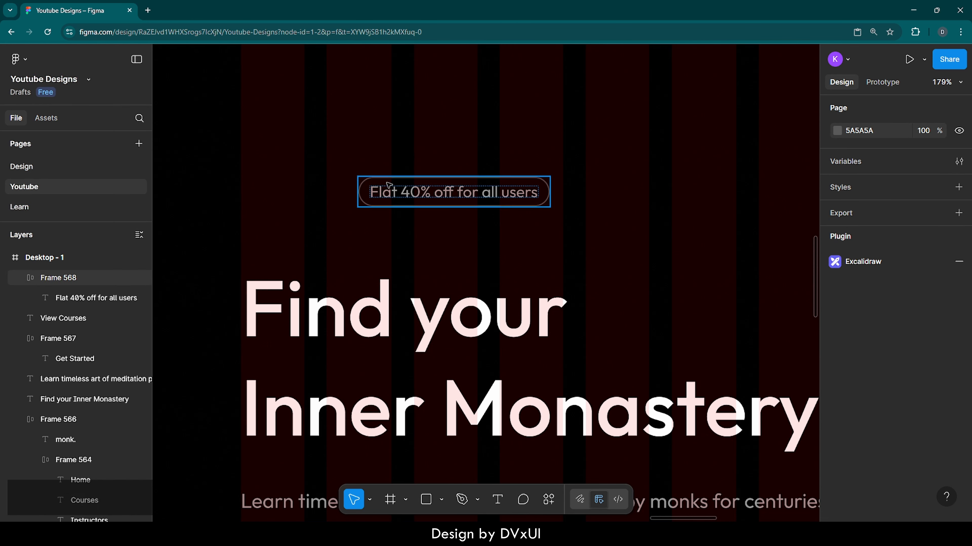
click(389, 196)
key(ctrl+v)
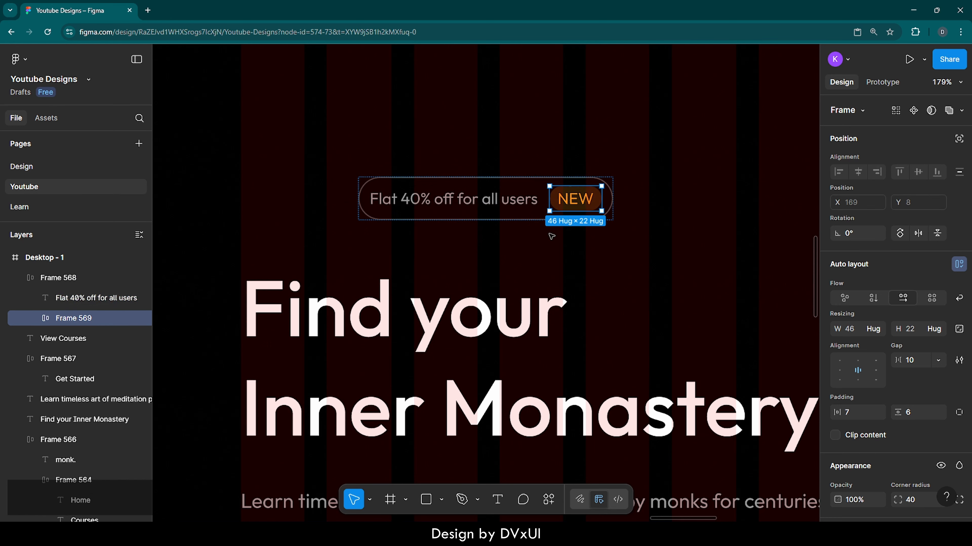
key(Left)
click(669, 258)
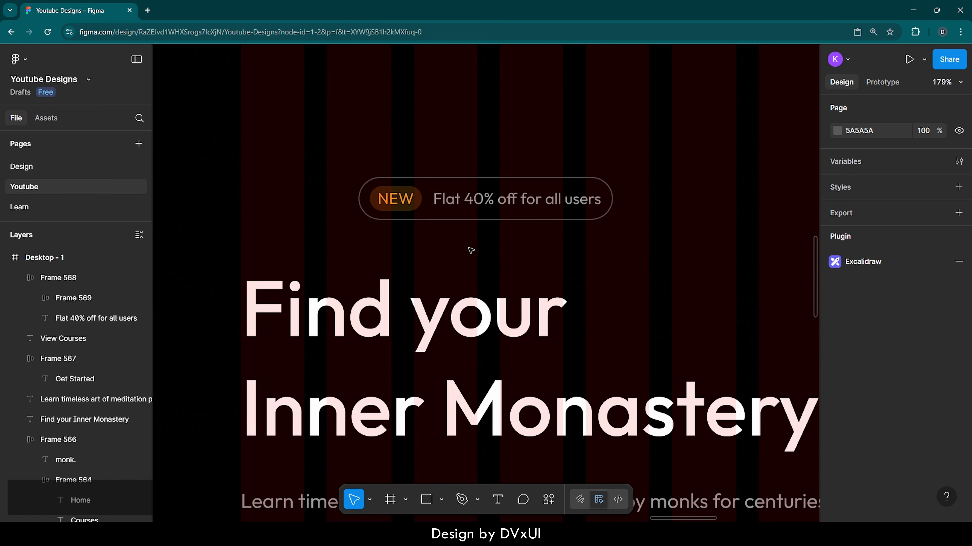
- Position the discount pill directly above the hero heading, aligned with the heading's left edge at X 120
drag(500, 199, 383, 224)
key(Escape)
scroll(473, 275, down, 6)
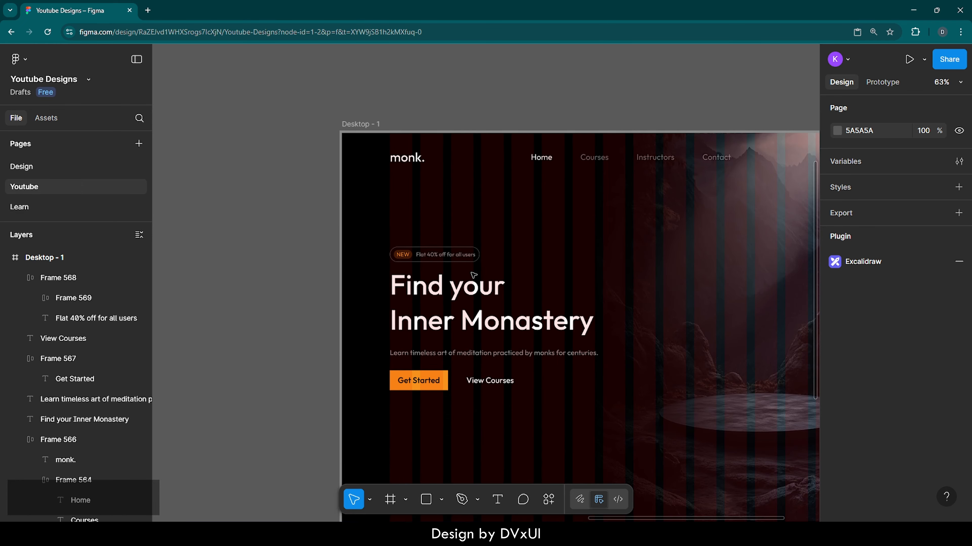
scroll(472, 275, right, 4)
scroll(473, 275, down, 2)
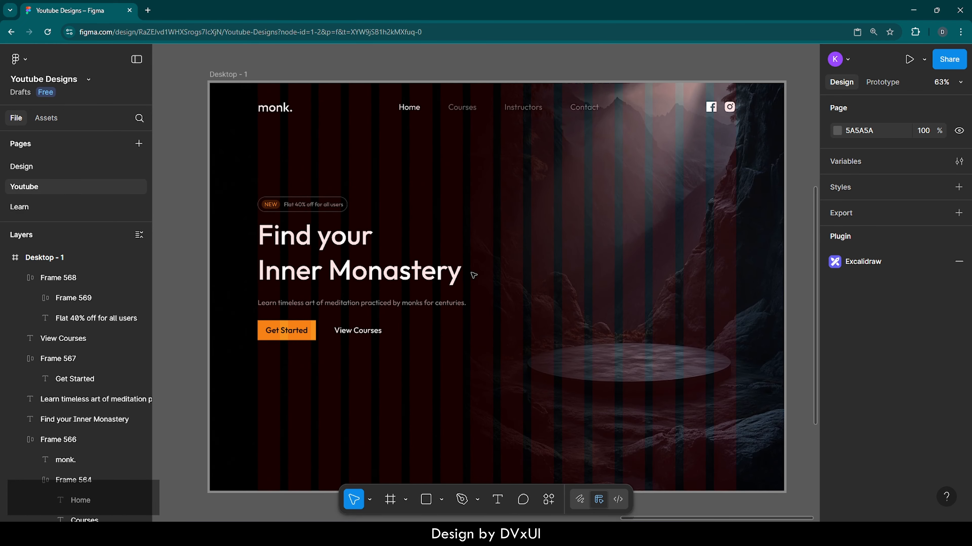
- Set the discount pill's vertical padding to 7
click(324, 205)
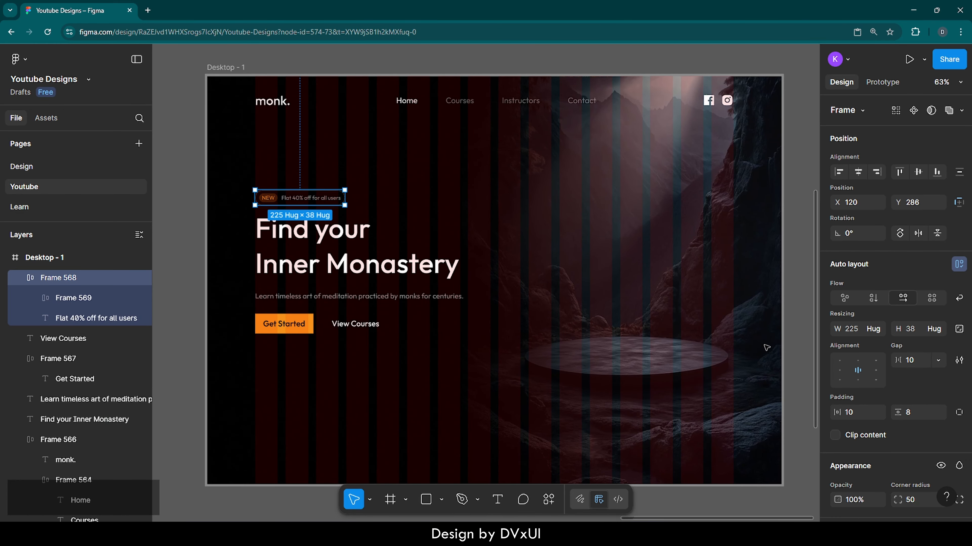
click(921, 414)
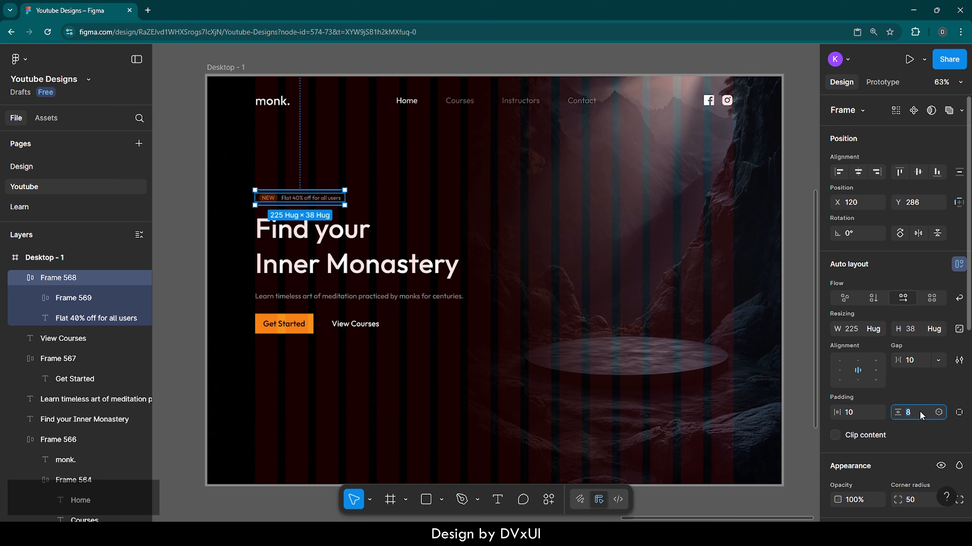
key(Down)
key(Down)
key(Up)
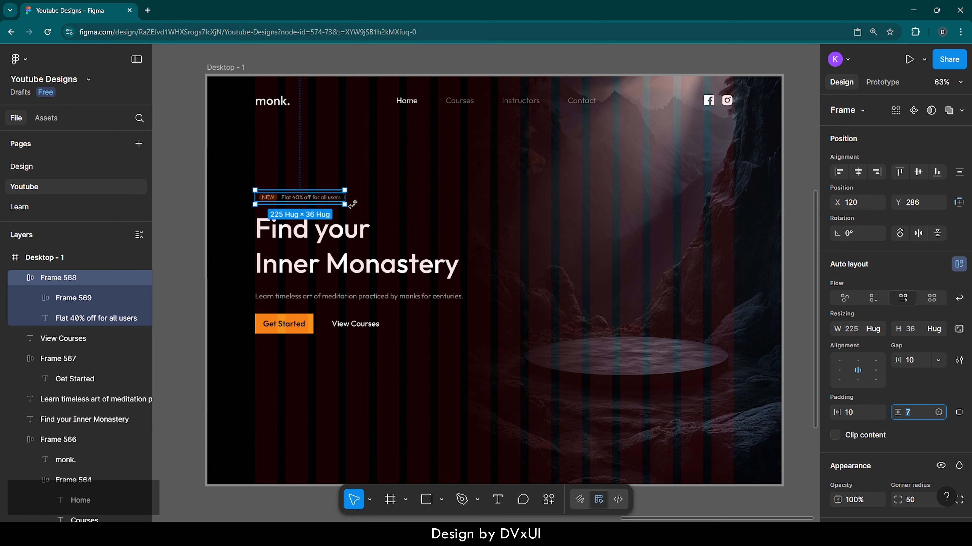
- Nudge the discount pill down toward the hero heading to Y 289
click(359, 206)
click(294, 203)
key(Down)
key(Down)
key(Down)
key(Down)
key(Down)
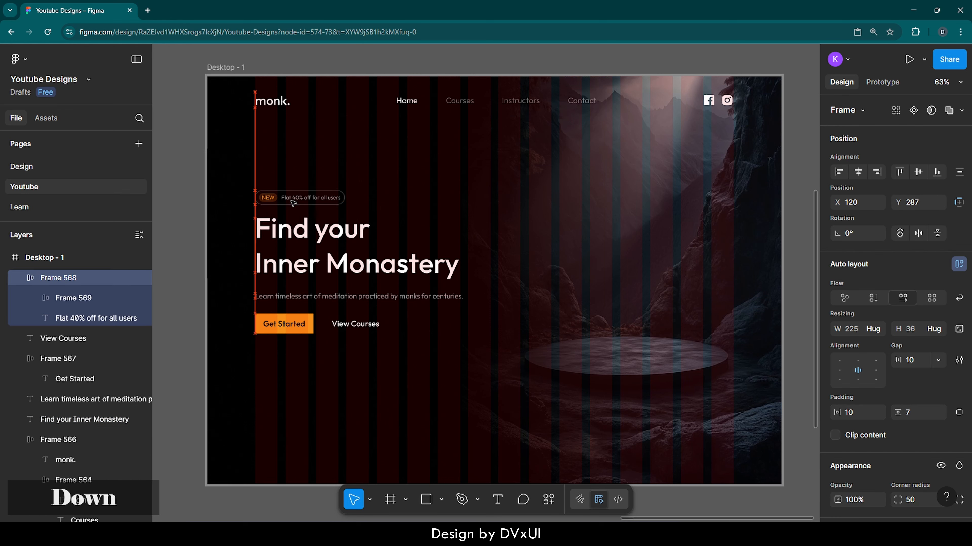
key(Up)
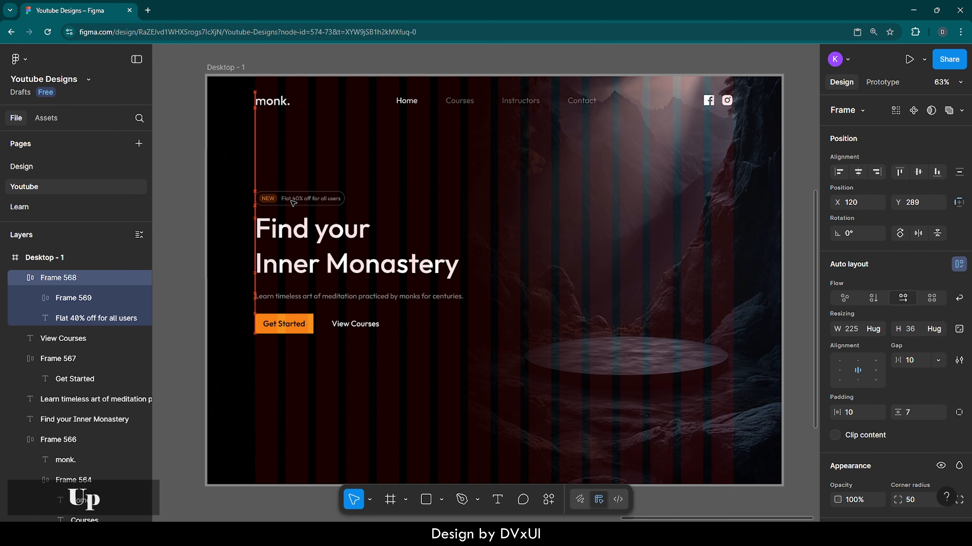
click(411, 196)
scroll(412, 196, down, 1)
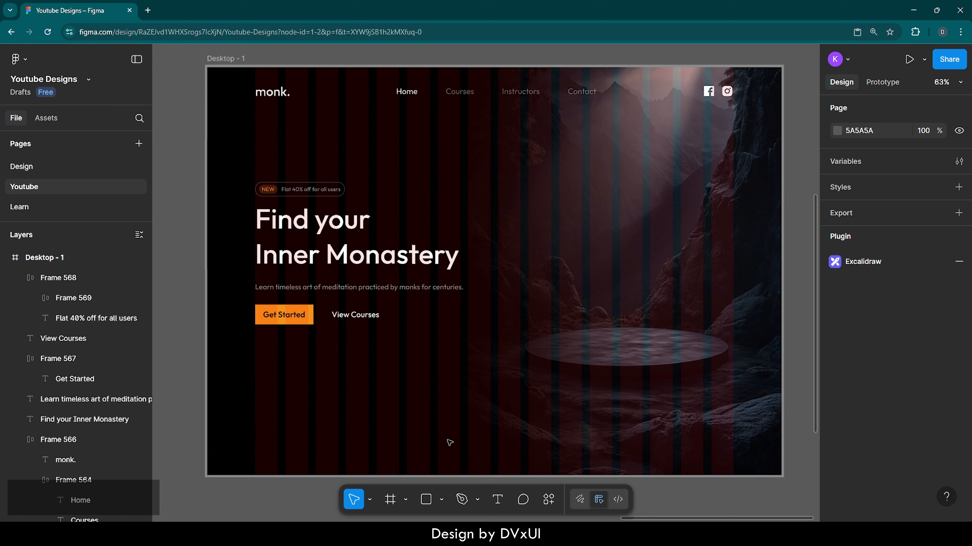
- Move the discount pill, heading, tagline and both action buttons up together by about 30 px
drag(225, 173, 365, 357)
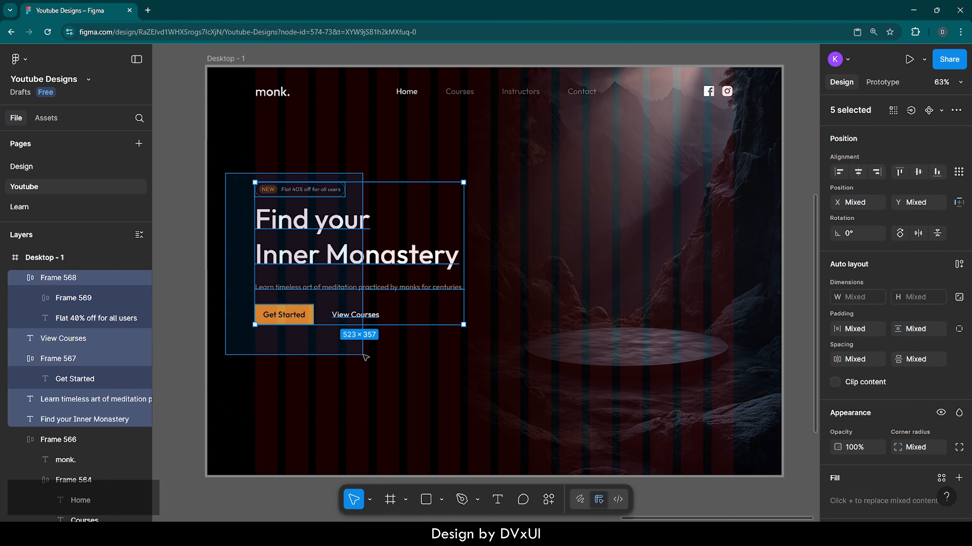
key(shift+Up)
key(shift+Up)
key(shift+Up)
key(shift+Up)
key(shift+Up)
key(shift+Up)
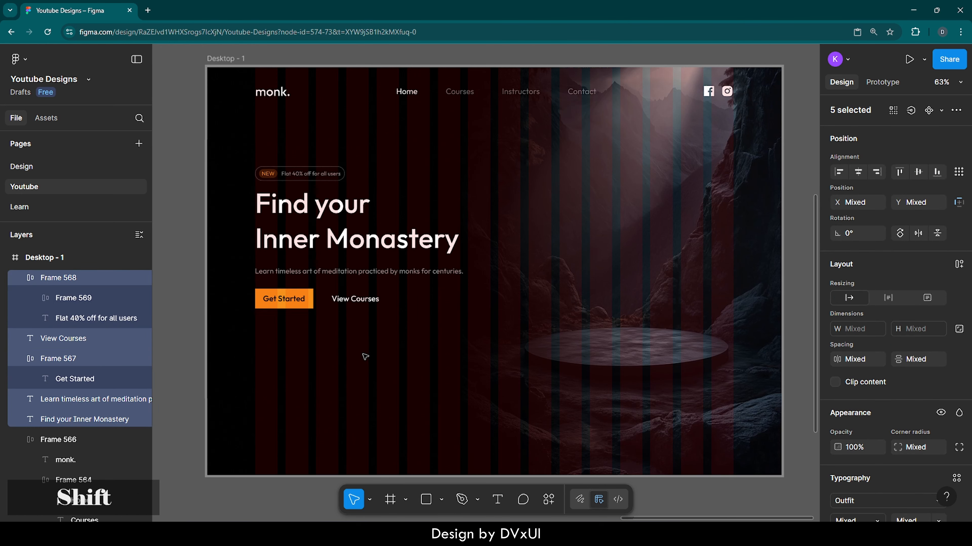
key(shift+Down)
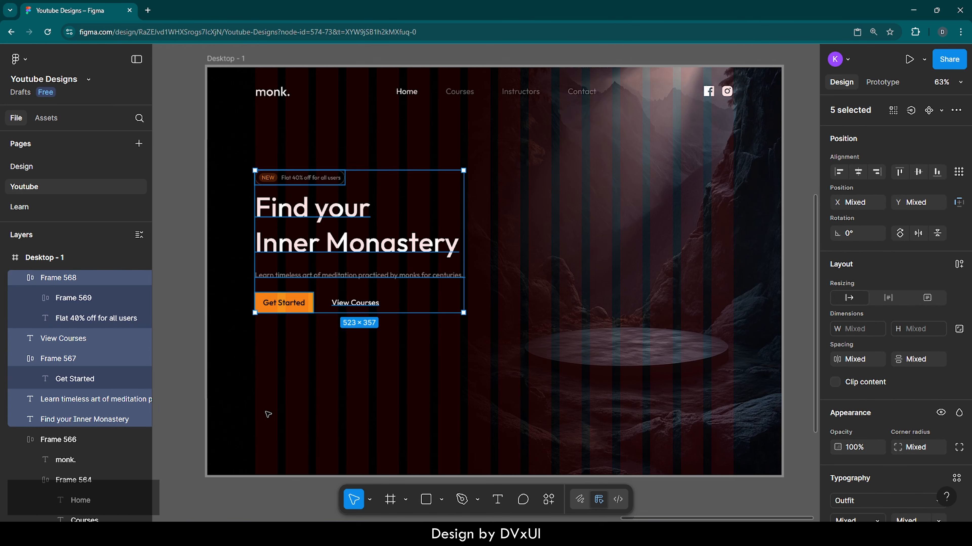
key(Escape)
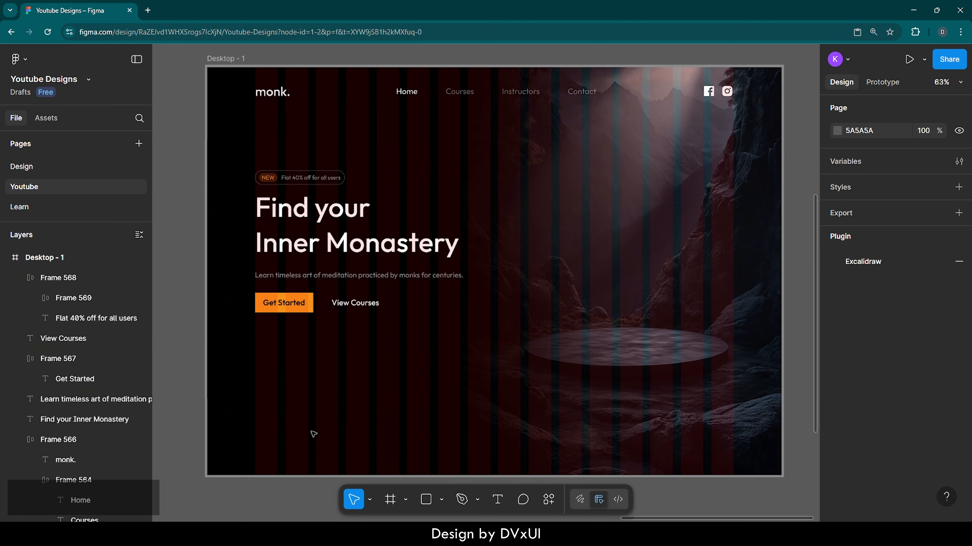
- Add the text "240" below the action buttons near the left margin and set its font size to 44
scroll(249, 459, up, 5)
scroll(249, 458, down, 2)
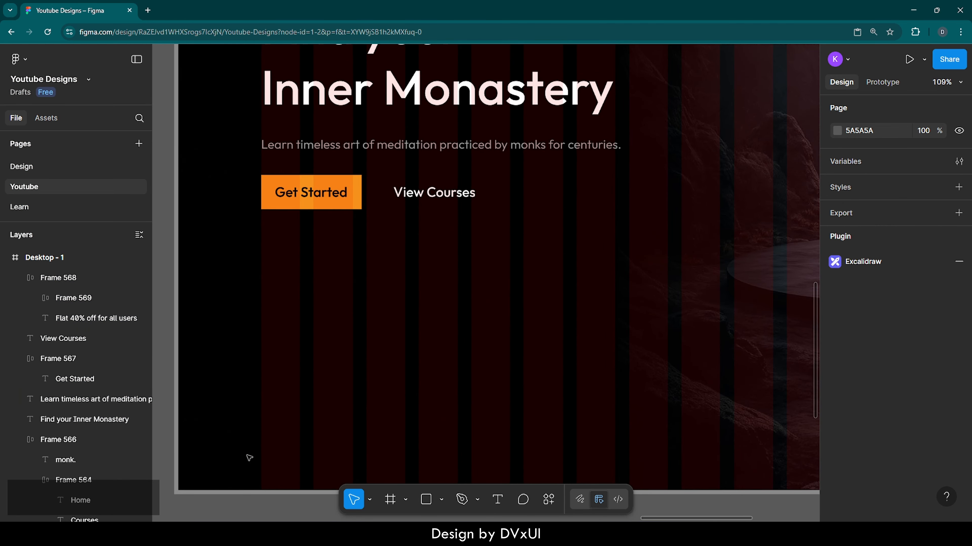
key(t)
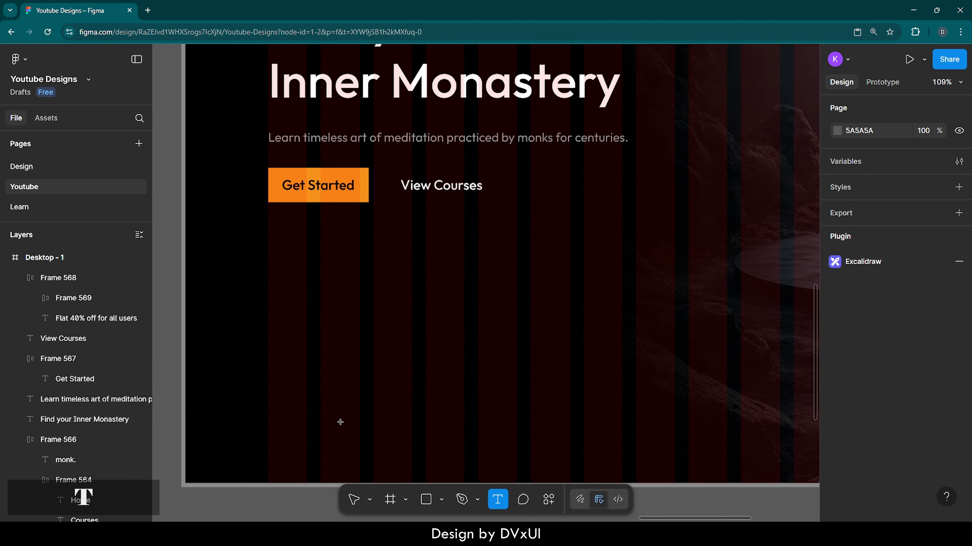
click(285, 350)
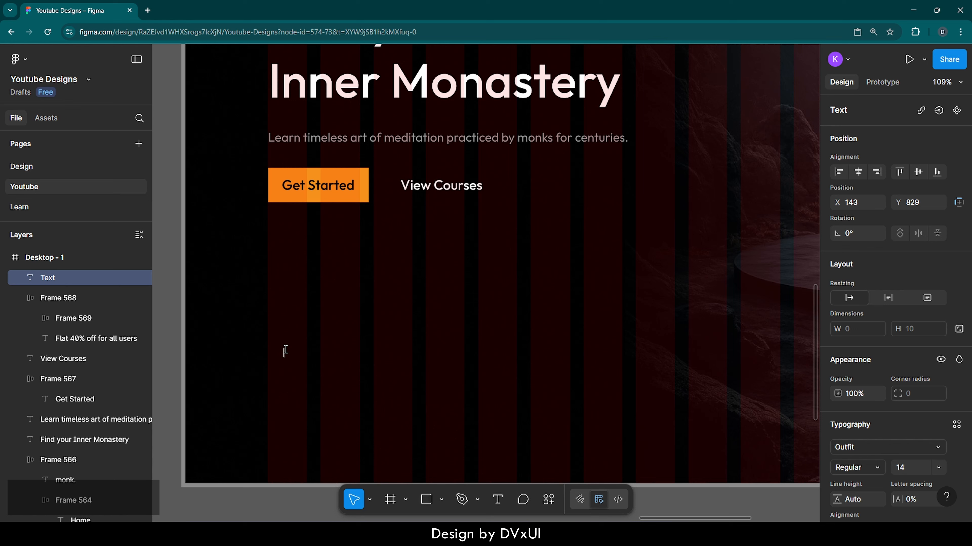
text(240)
key(ctrl+a)
scroll(870, 453, down, 2)
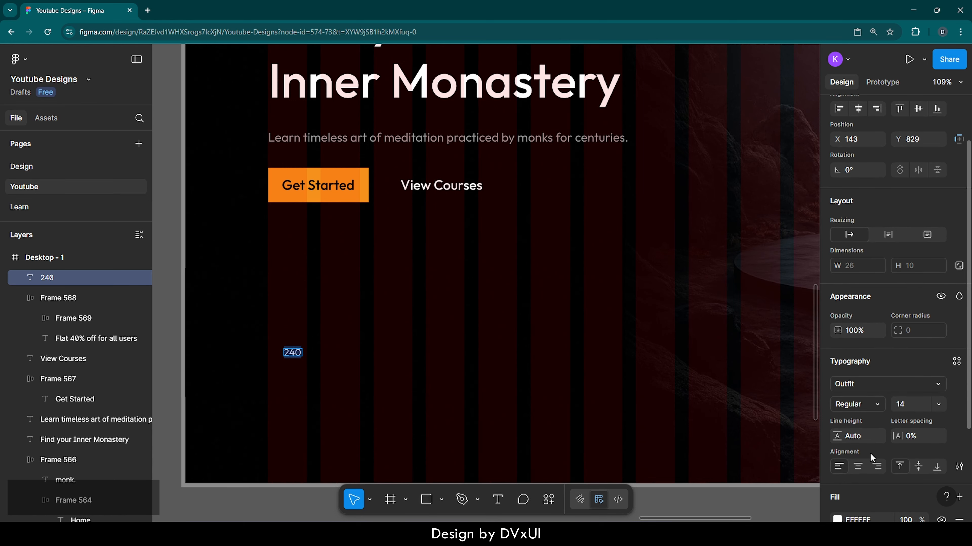
click(904, 405)
text(44)
key(Return)
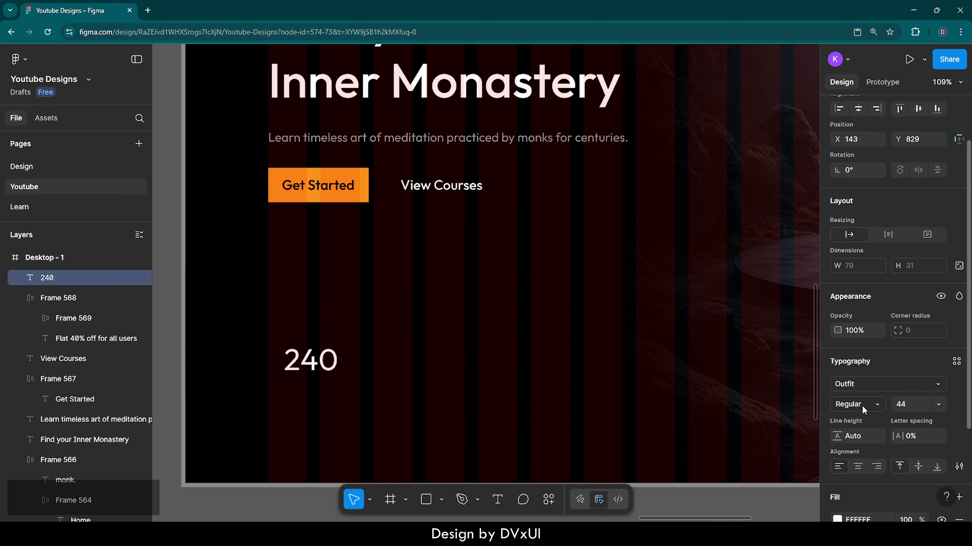
- Change the "240" text's fill to a linear gradient with the end stop colored FFFFFF
scroll(859, 421, down, 4)
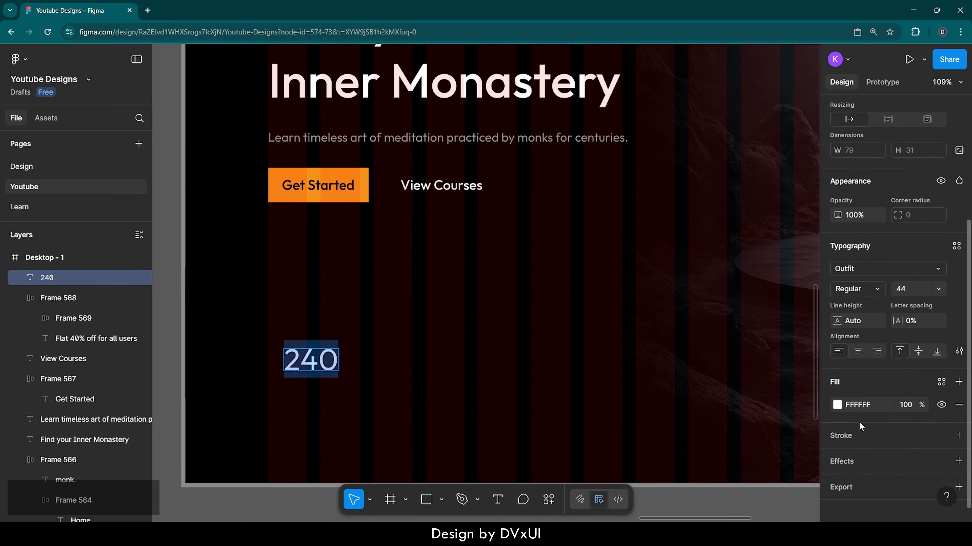
click(836, 403)
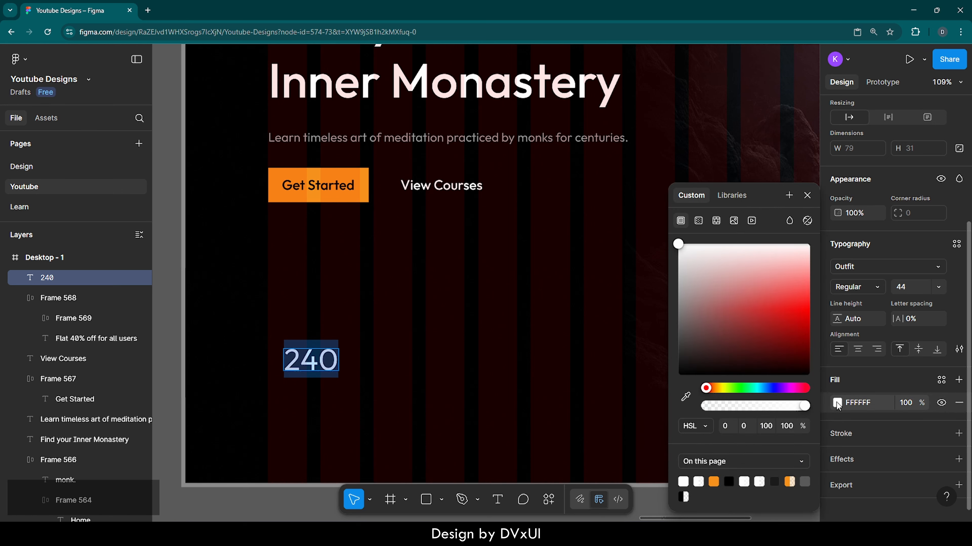
click(699, 223)
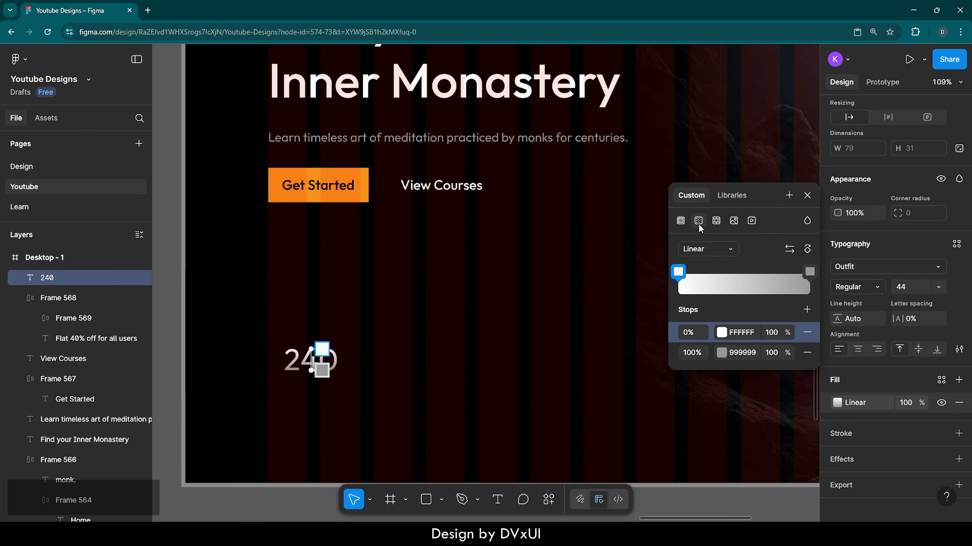
click(739, 352)
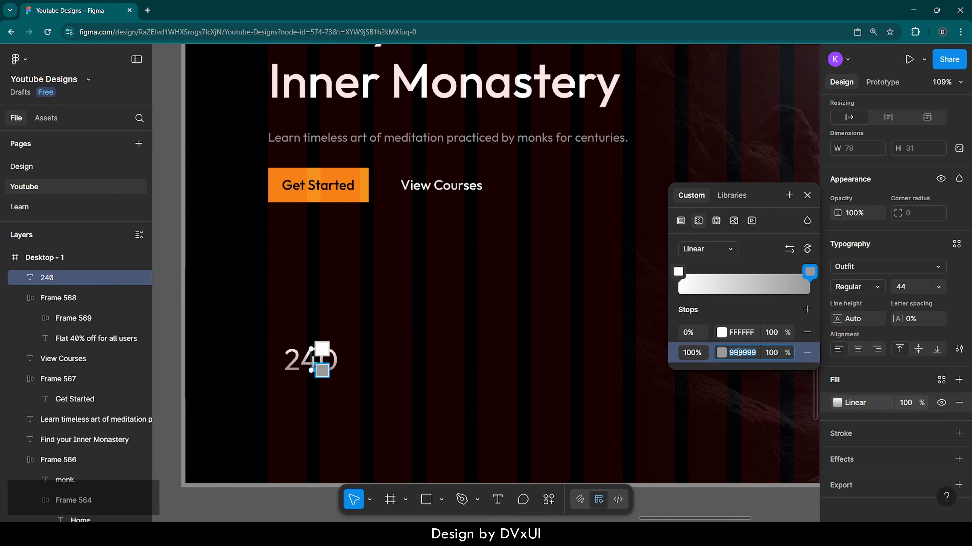
text(ffffff)
key(Return)
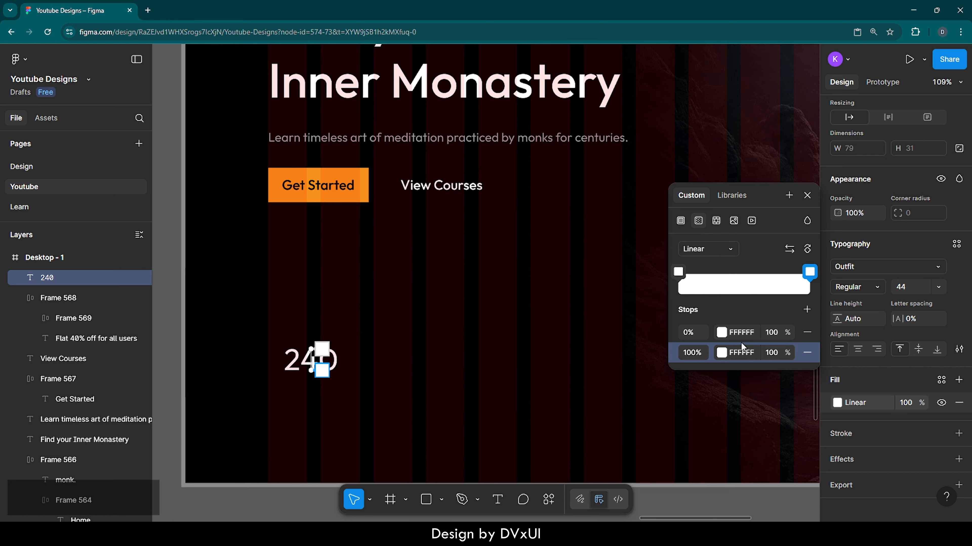
- Set the gradient's 0% stop to 0% opacity and extend the gradient's start slightly above the "240" text
click(771, 332)
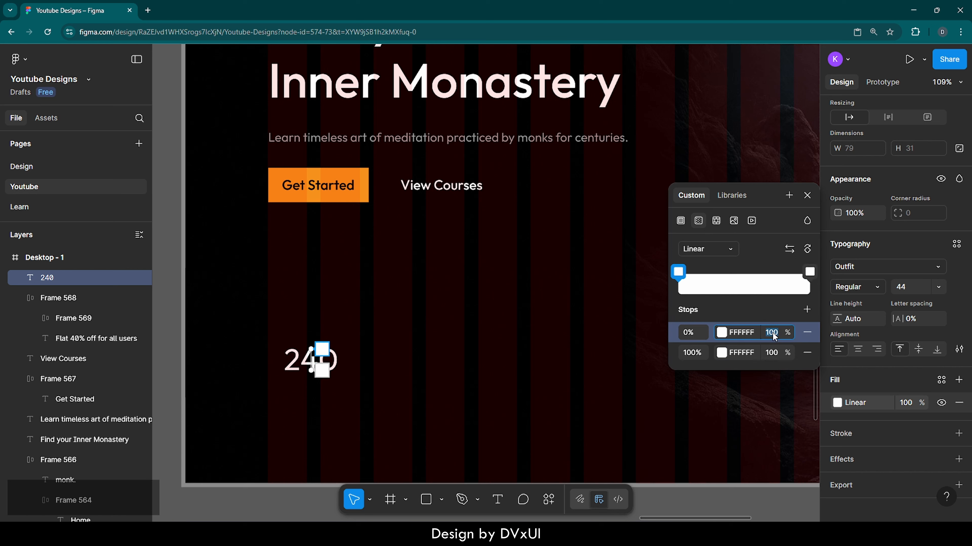
text(0)
key(Return)
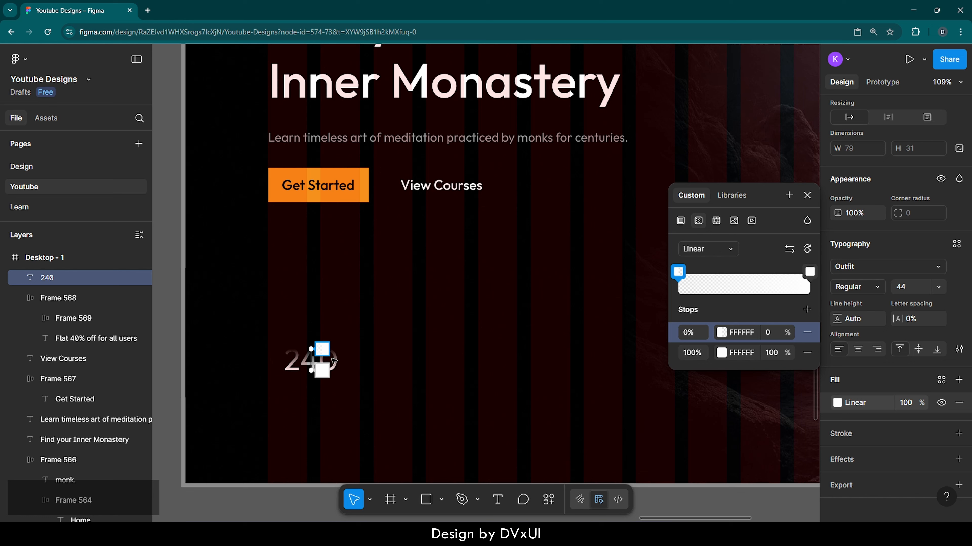
drag(311, 349, 310, 336)
key(Escape)
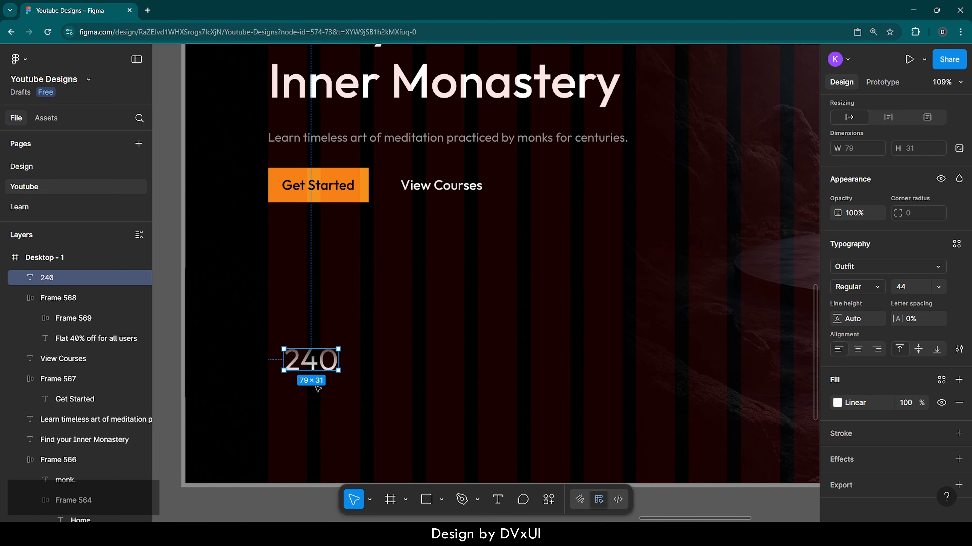
- Duplicate the "240" text twice and spread the copies to its right, forming a horizontal row of three
key(ctrl+c)
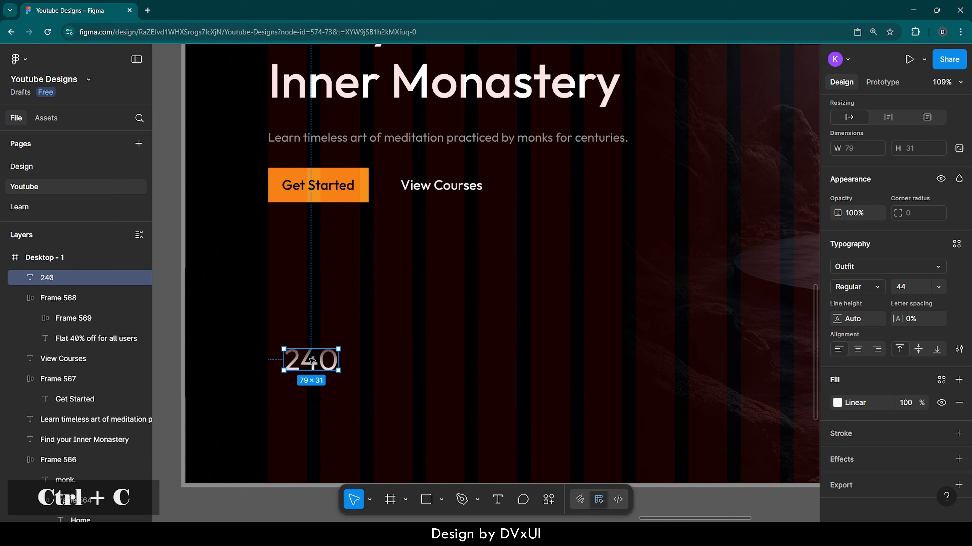
key(ctrl+v)
drag(312, 360, 416, 360)
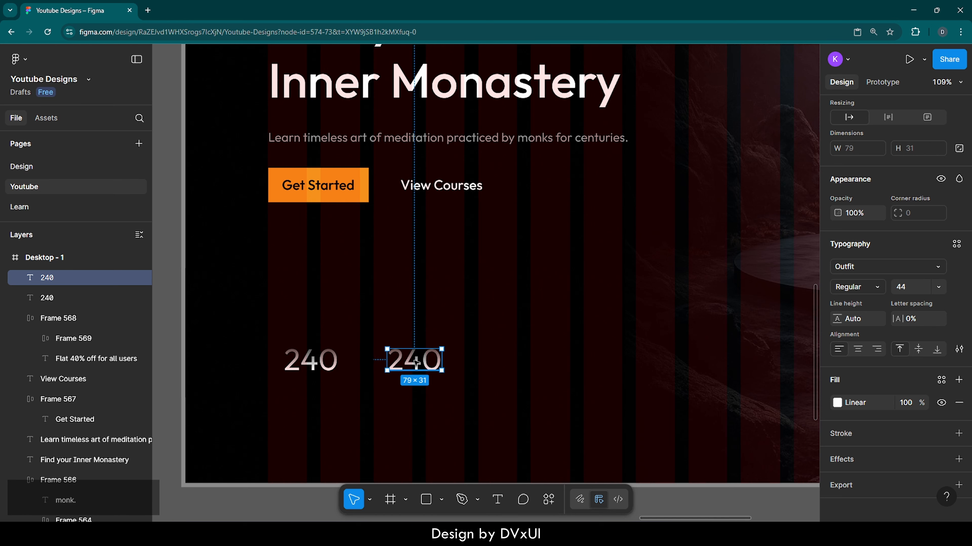
key(ctrl+c)
key(ctrl+v)
drag(416, 361, 525, 362)
click(462, 399)
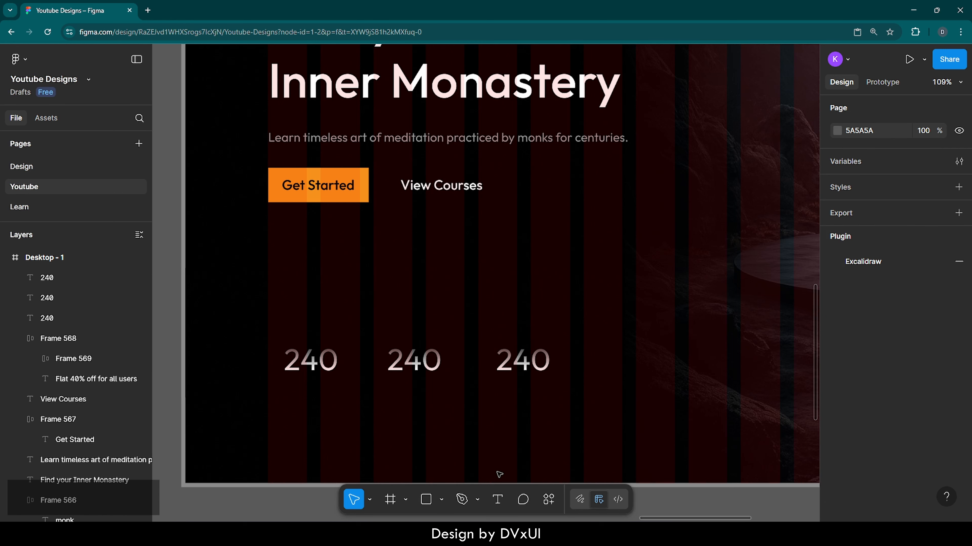
- Add the text "courses" in lowercase below the leftmost "240"
click(497, 499)
click(285, 415)
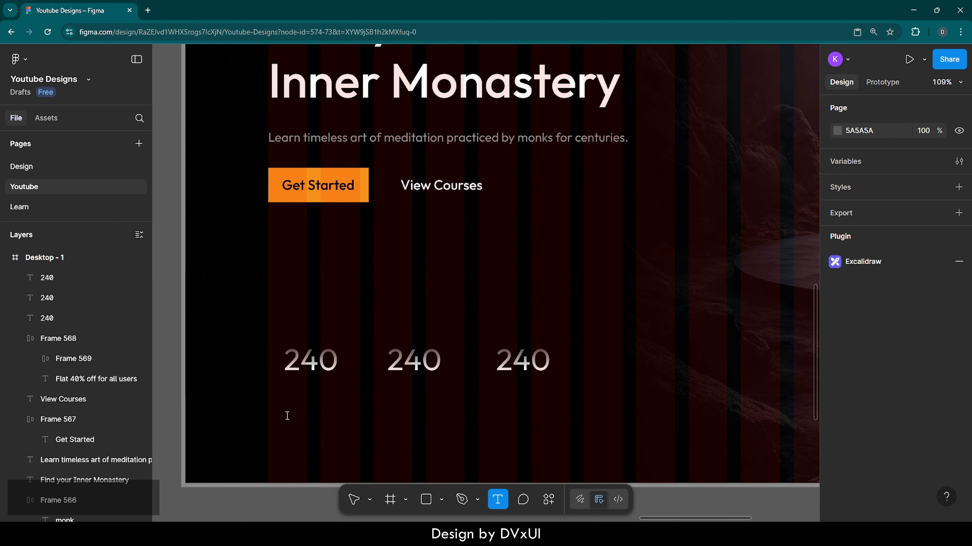
text(Courses)
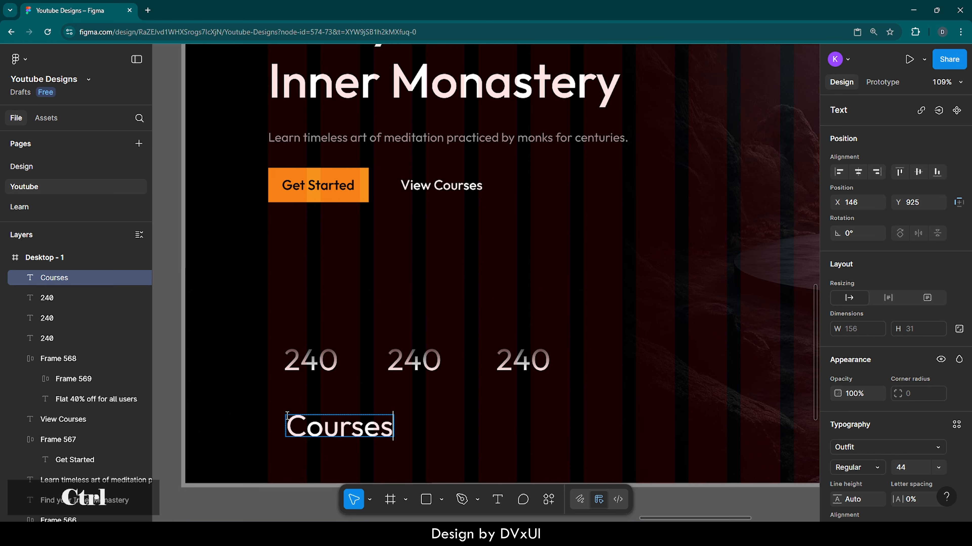
key(ctrl+a)
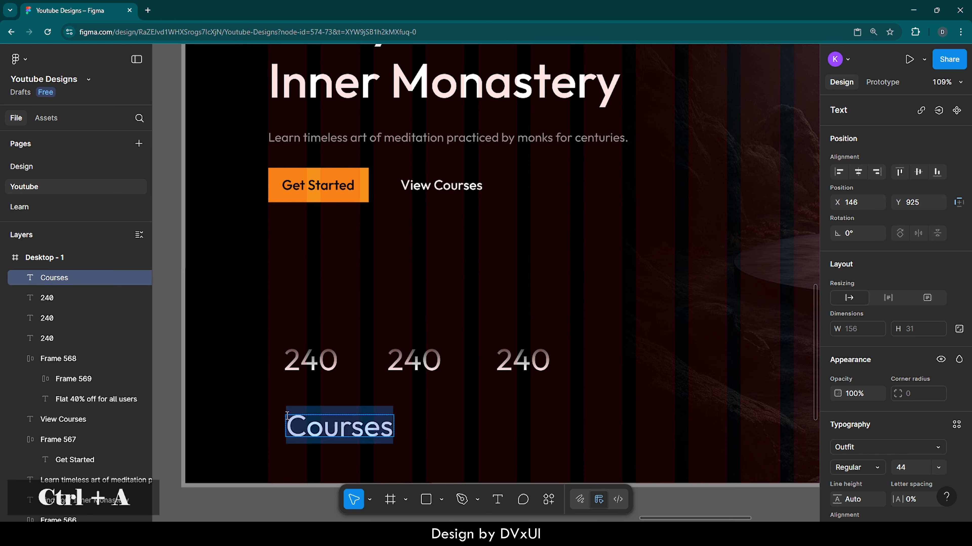
click(302, 426)
key(BackSpace)
text(c)
key(ctrl+a)
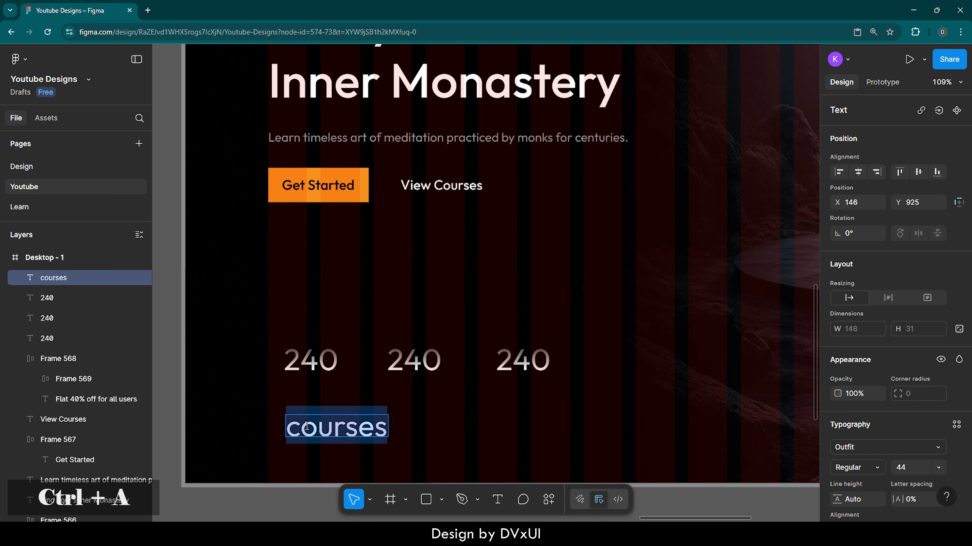
- Set the "courses" text's font size to 20 and move it centered directly beneath the leftmost "240"
click(910, 466)
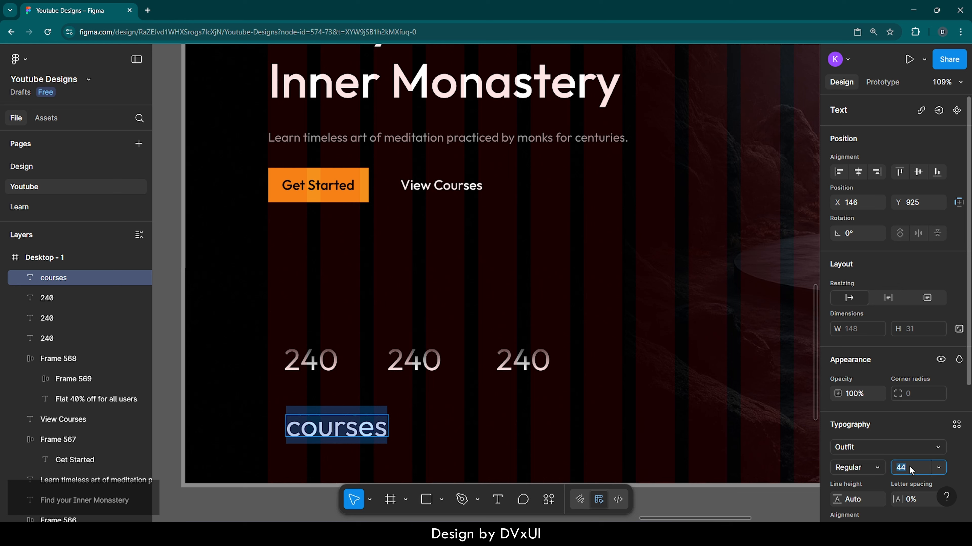
text(20)
key(Return)
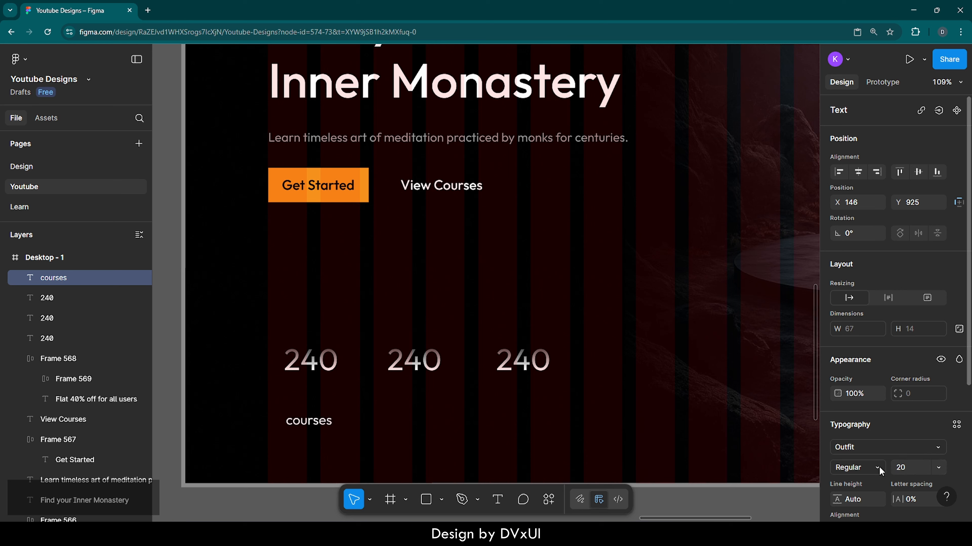
click(344, 439)
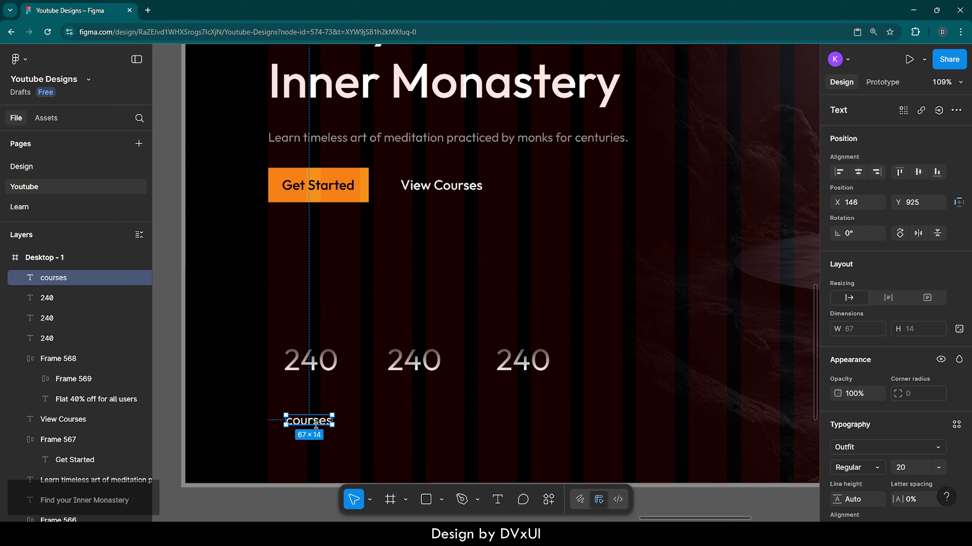
drag(317, 426, 319, 391)
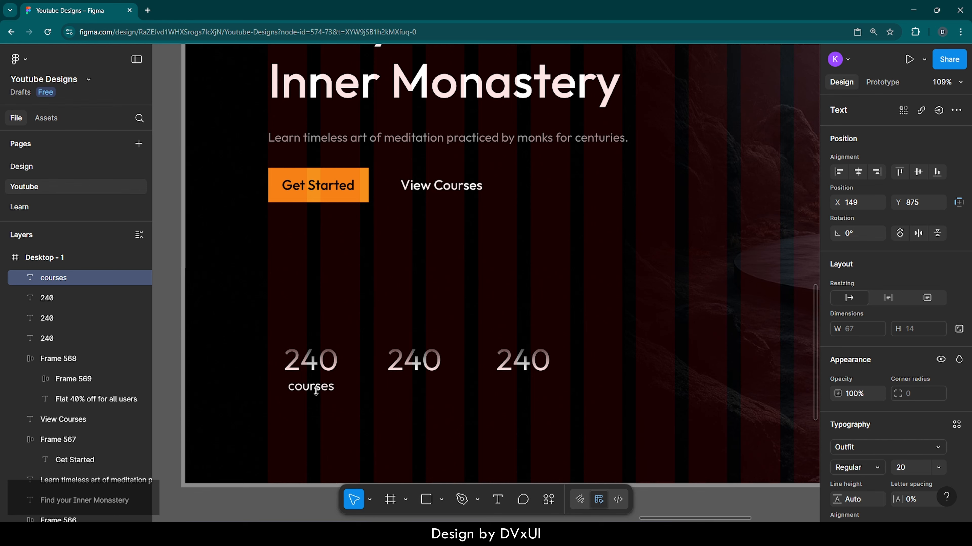
- Combine the leftmost "240" and "courses" in a vertical auto layout with a gap of 16
shift+click(311, 363)
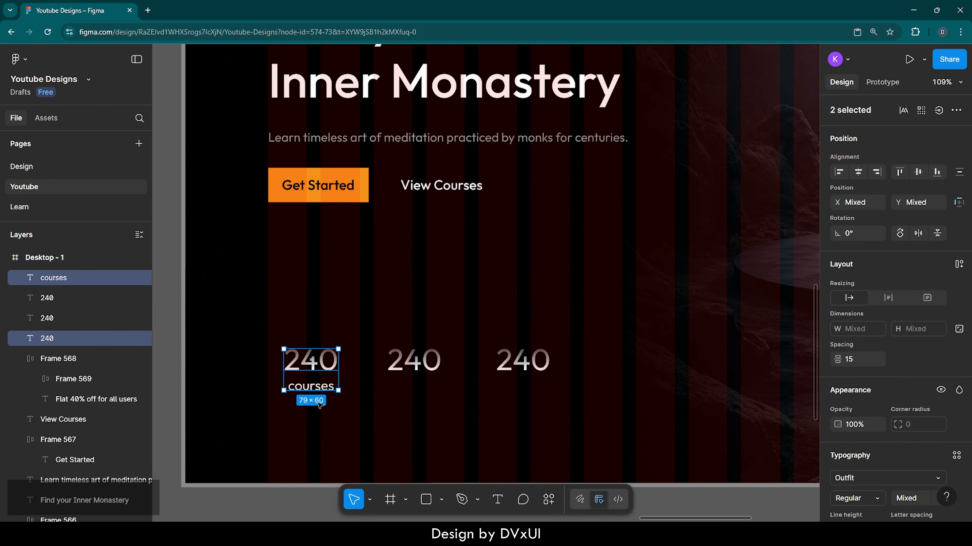
right_click(323, 363)
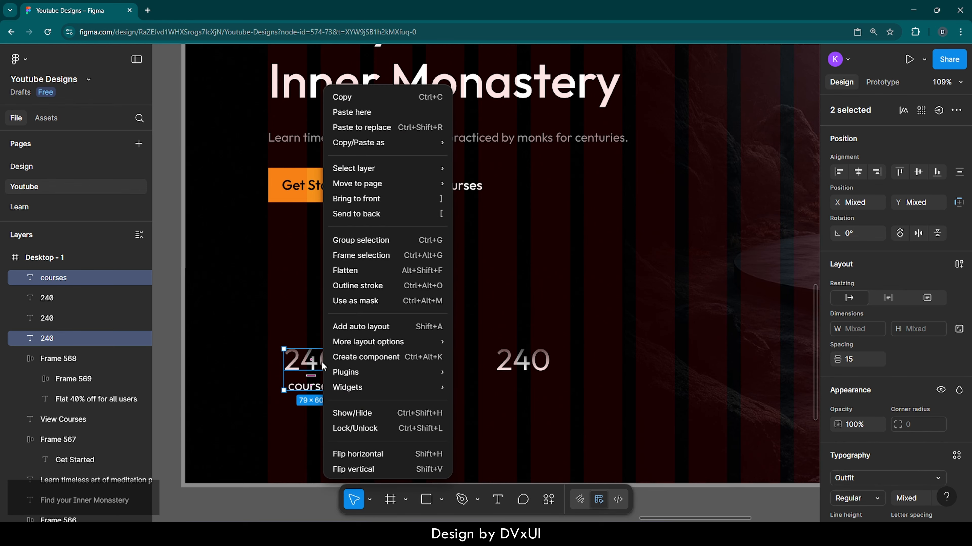
click(349, 327)
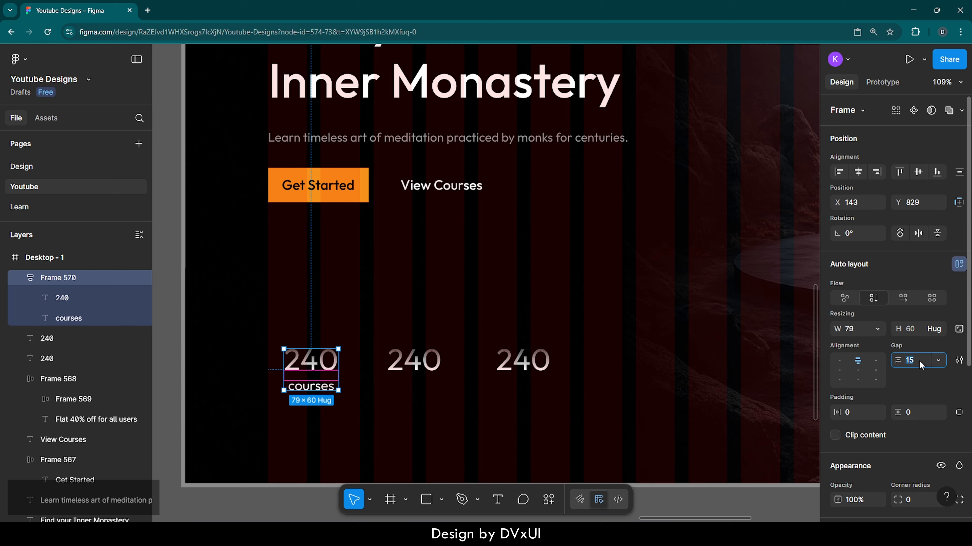
key(Up)
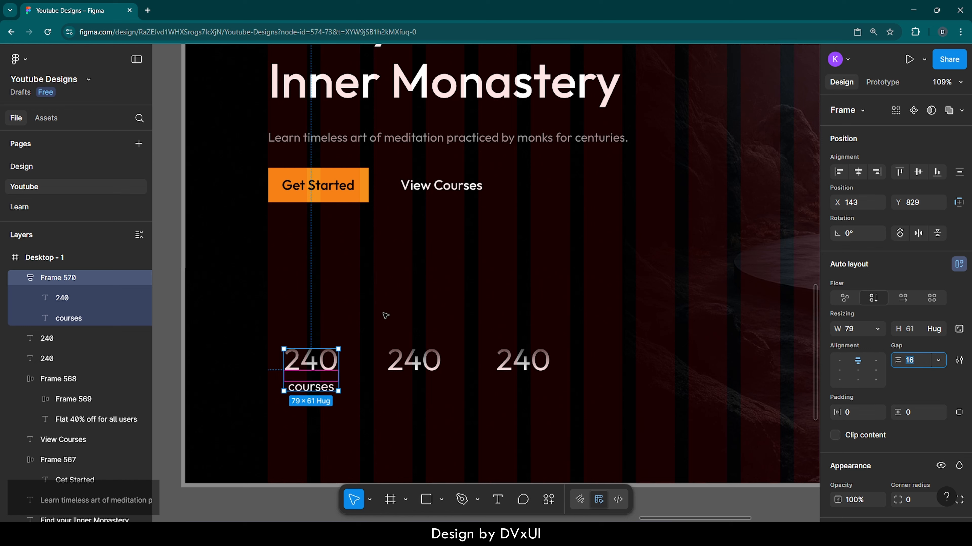
- Delete the two standalone "240" texts and place a copy of the "240 courses" block to its right
drag(384, 314, 531, 397)
key(Delete)
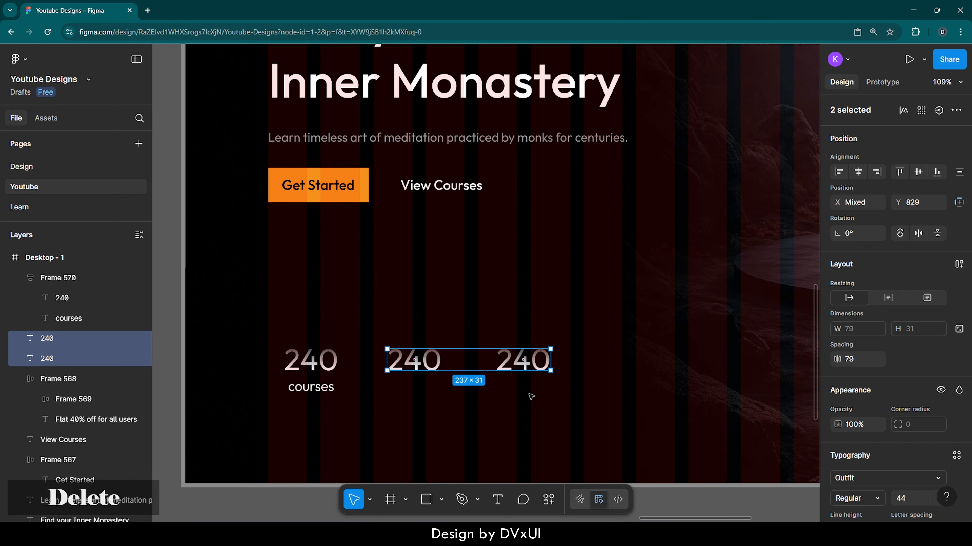
click(312, 363)
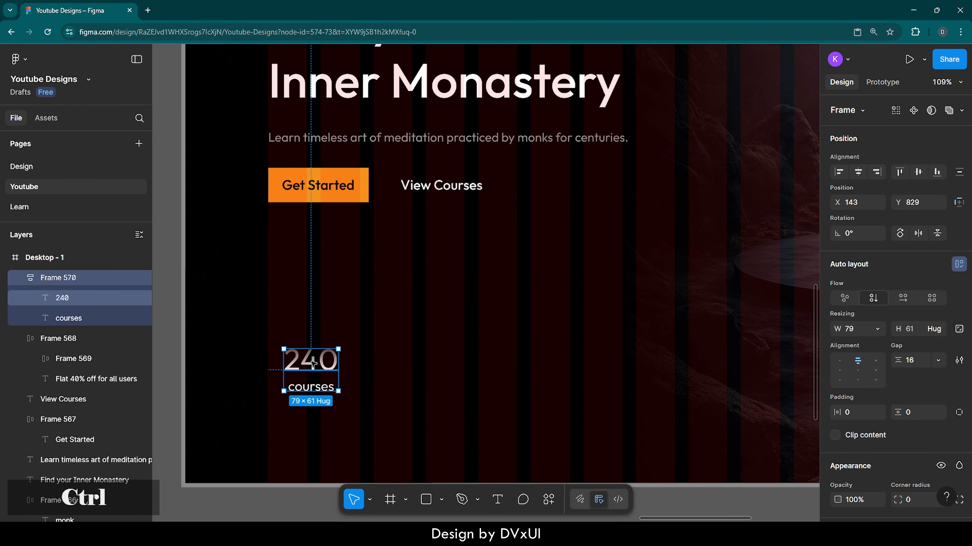
key(ctrl+v)
drag(312, 363, 421, 363)
- Change the copied block's number to "200K", widen its text box to 117 and center-align the text
double_click(421, 364)
double_click(430, 360)
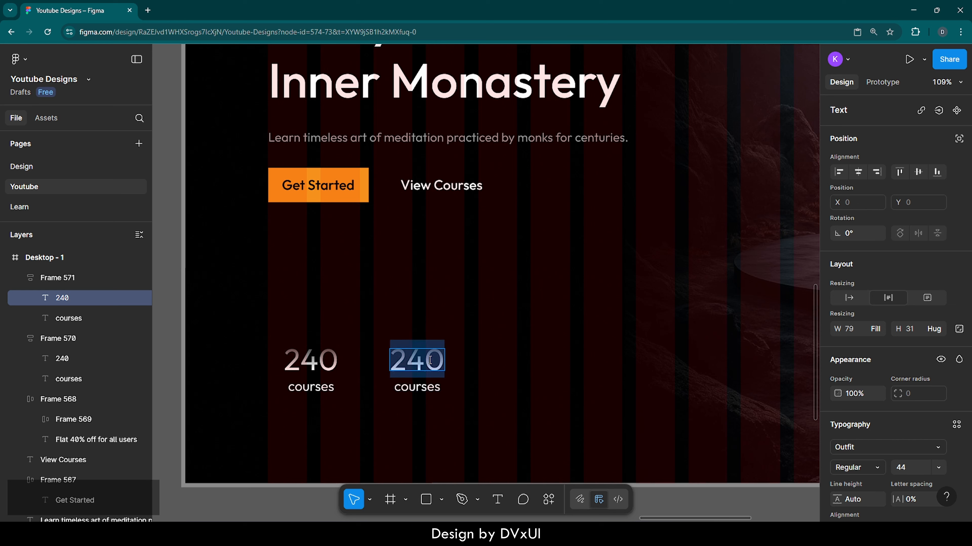
key(BackSpace)
text(200K)
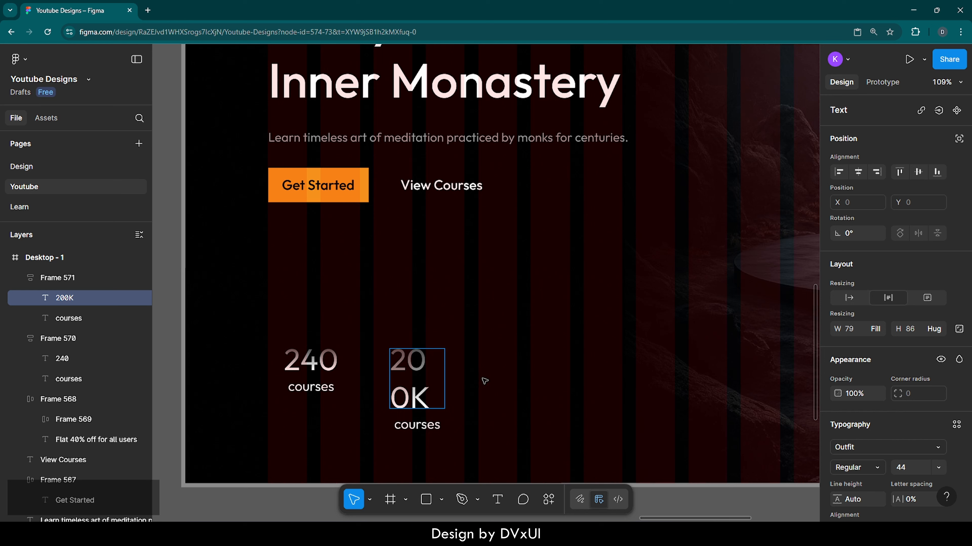
key(Escape)
drag(442, 373, 457, 370)
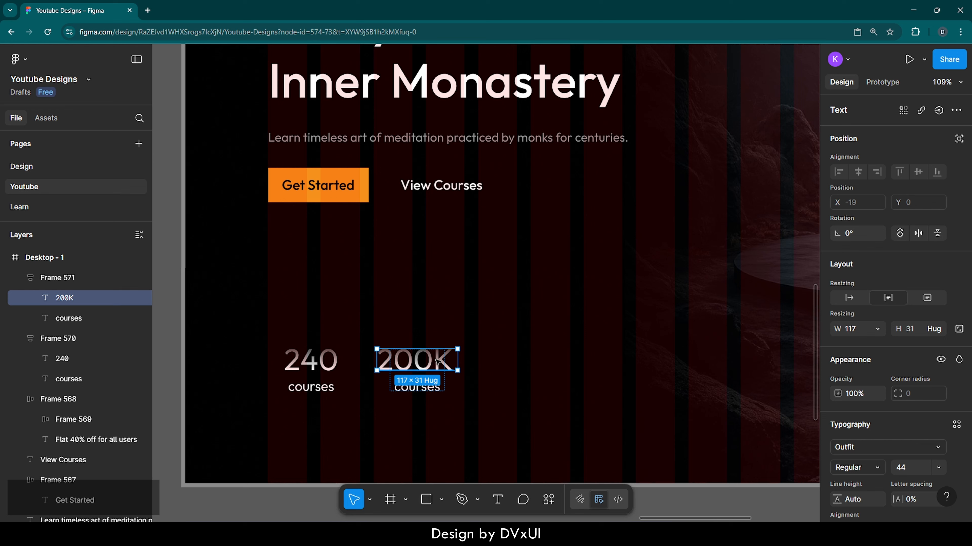
scroll(872, 465, down, 5)
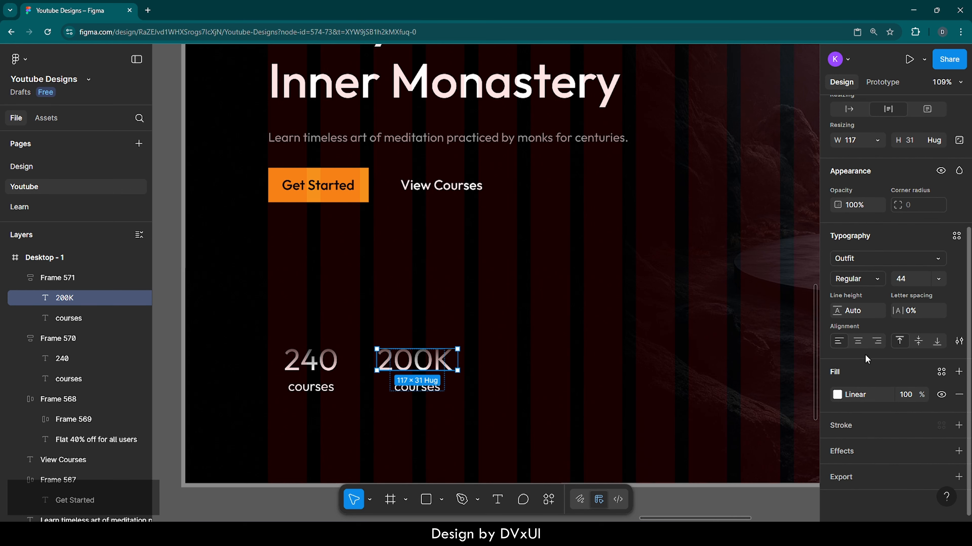
click(857, 342)
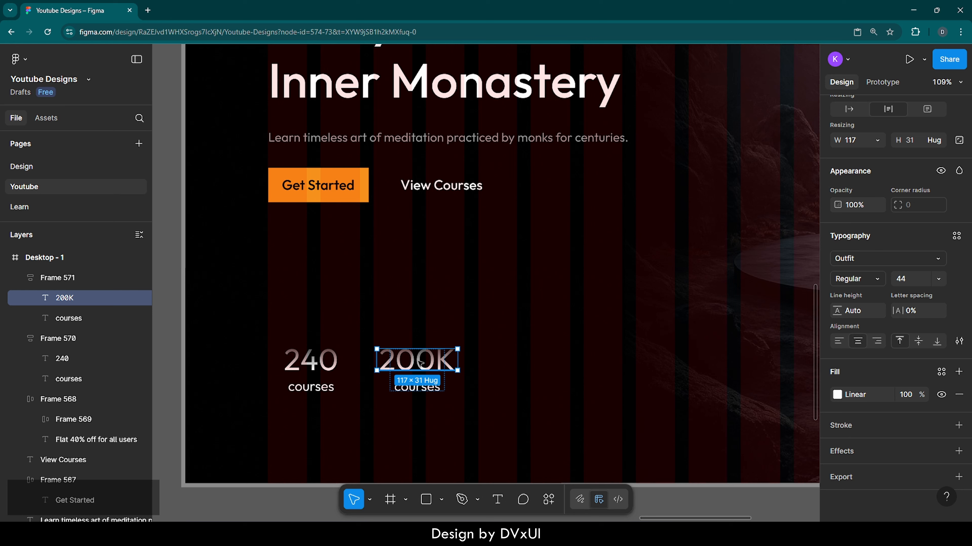
- Change the label under "200K" to "practitioners" and widen its text box to 117 so it fits one line
click(425, 388)
key(BackSpace)
text(pr)
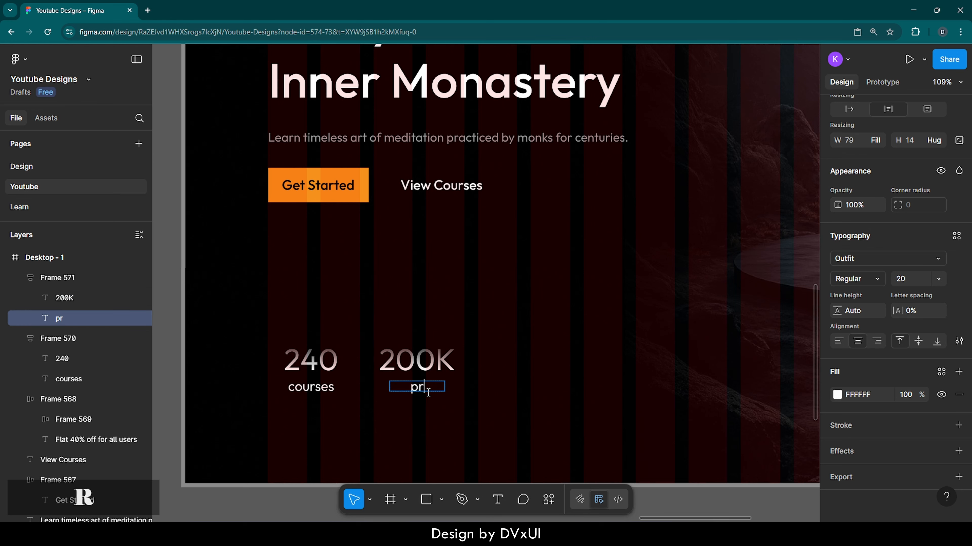
text(actiti)
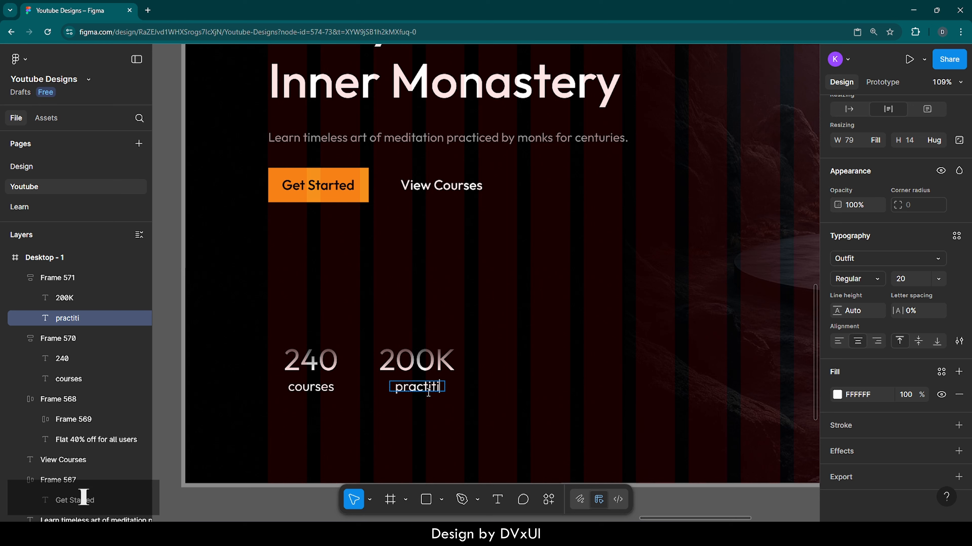
text(oners)
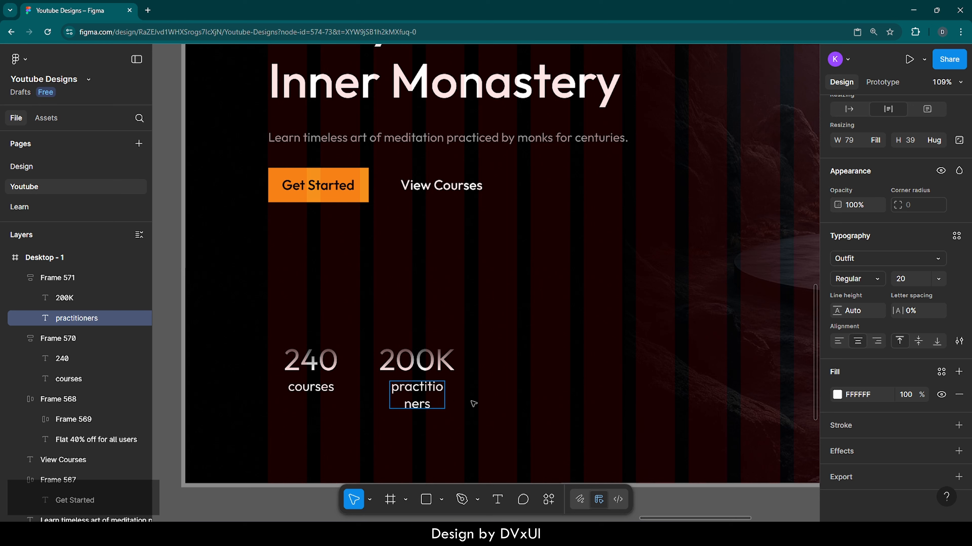
key(Escape)
drag(445, 397, 457, 394)
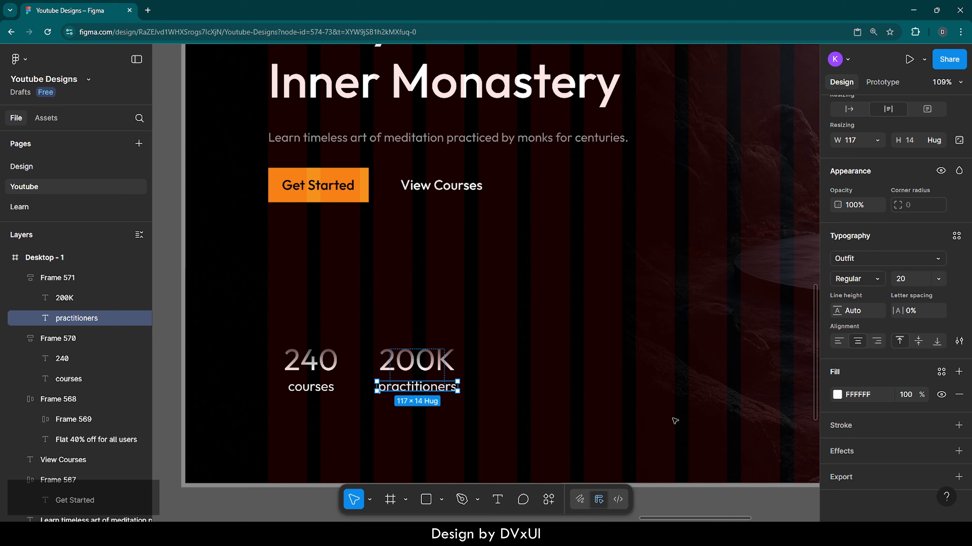
key(Escape)
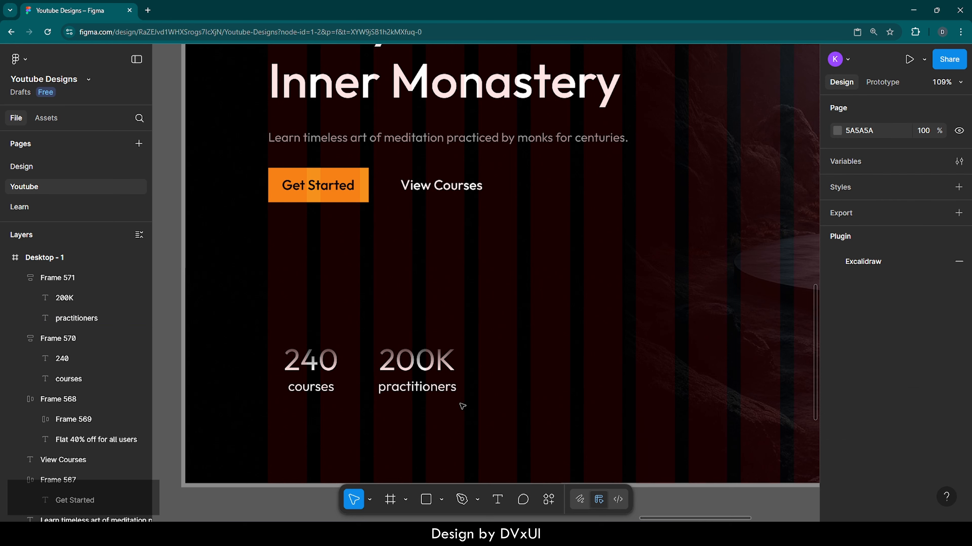
- Set the width of the "200K practitioners" auto layout frame to hug its contents
click(412, 361)
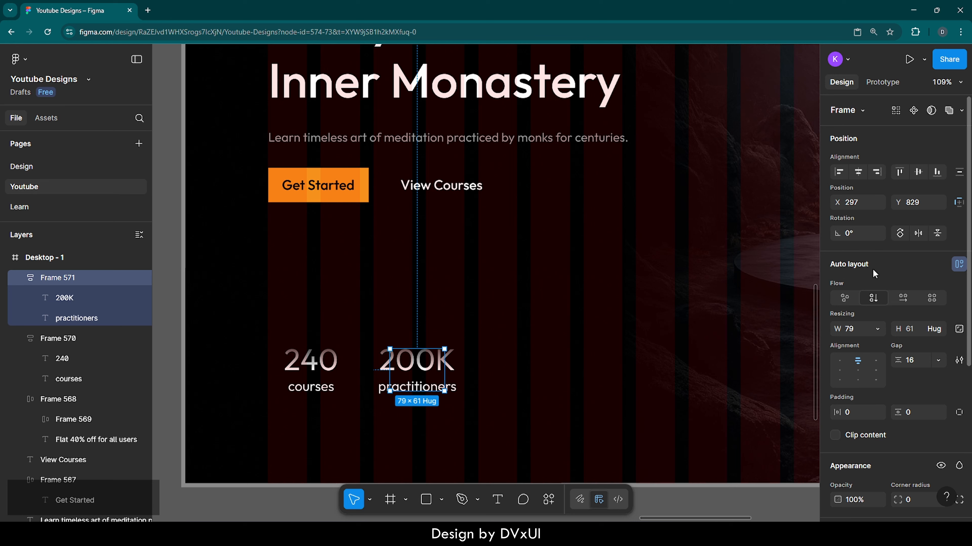
click(874, 328)
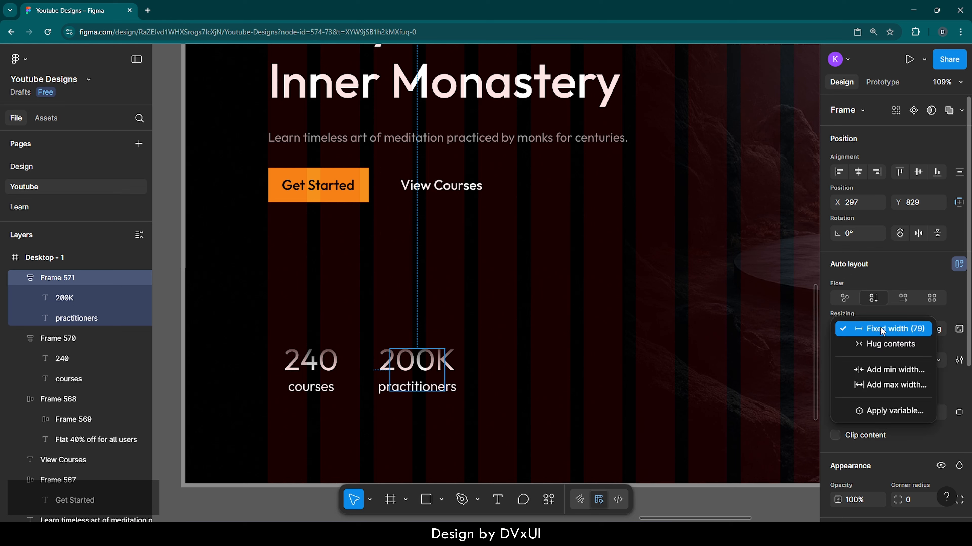
click(865, 344)
click(493, 386)
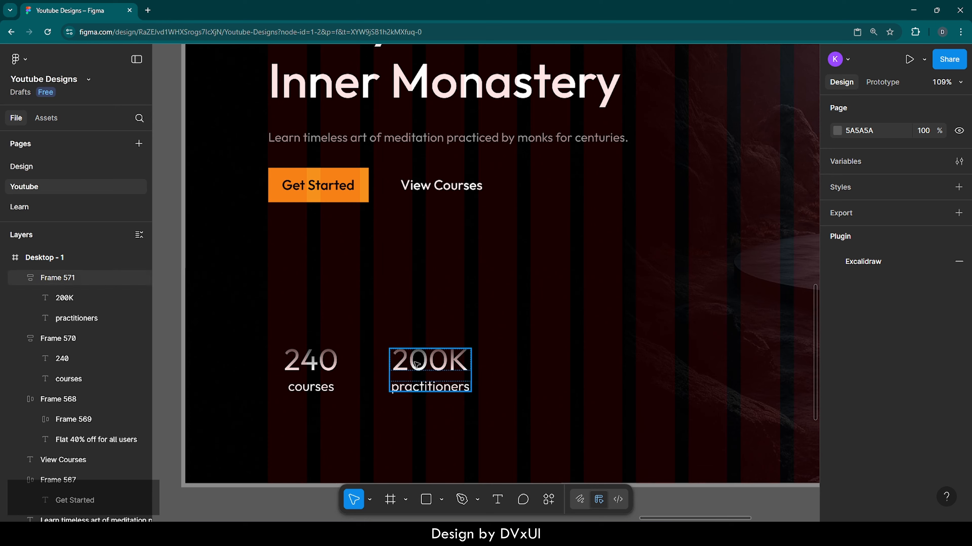
- Duplicate the "200K practitioners" block to its right and change the copy's number to "22+"
click(432, 365)
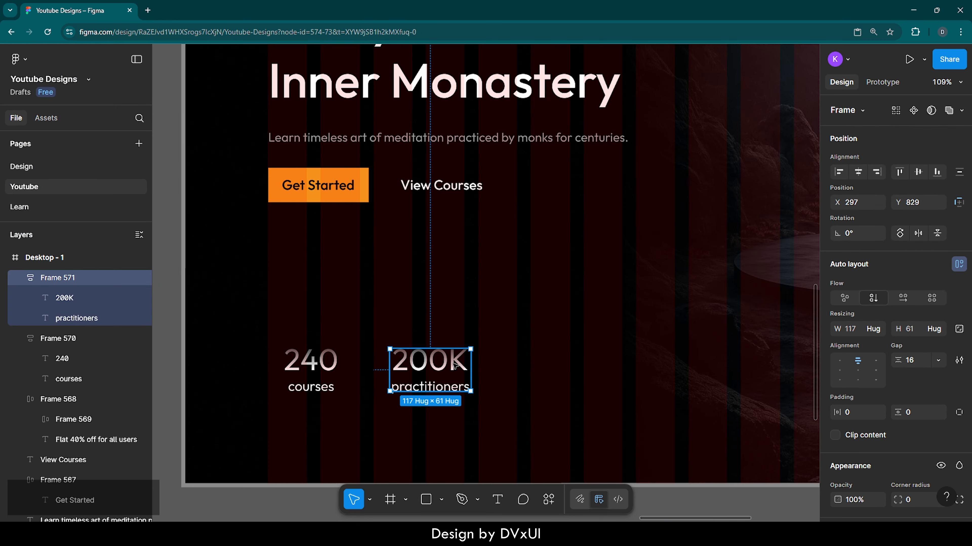
key(ctrl+d)
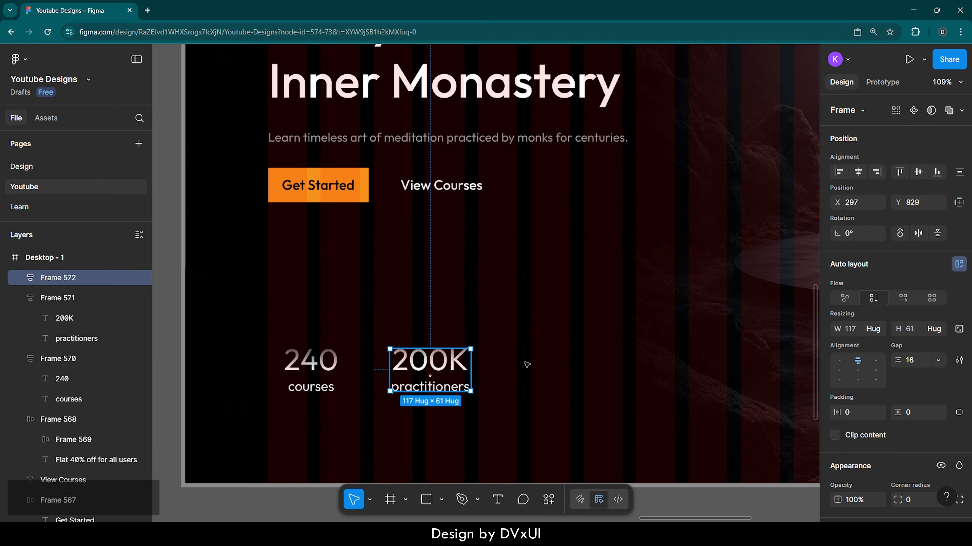
drag(454, 366, 561, 366)
double_click(561, 366)
double_click(560, 366)
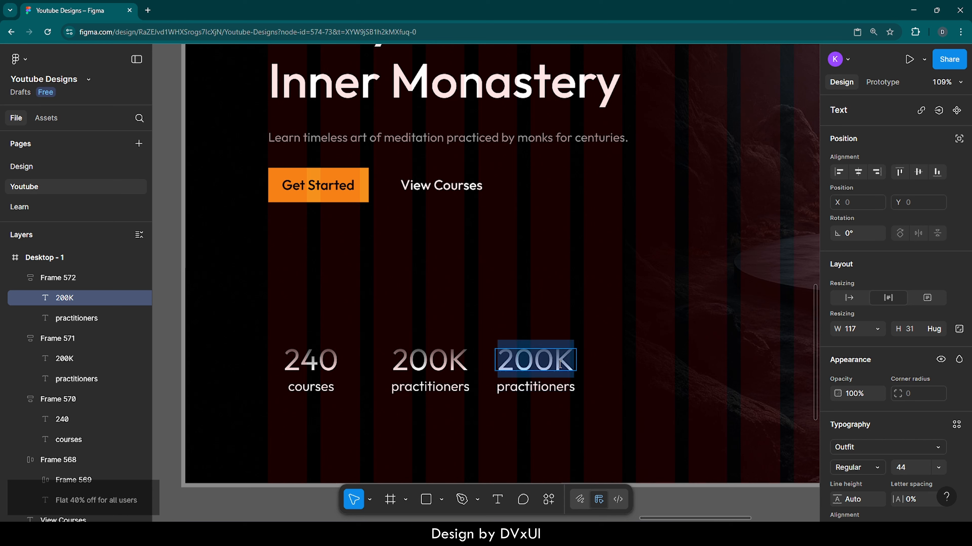
key(BackSpace)
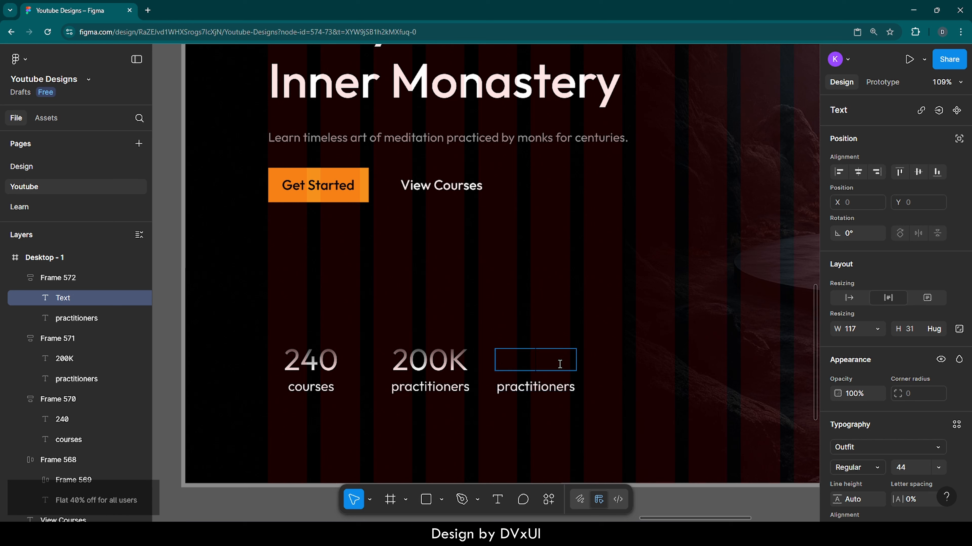
text(22+)
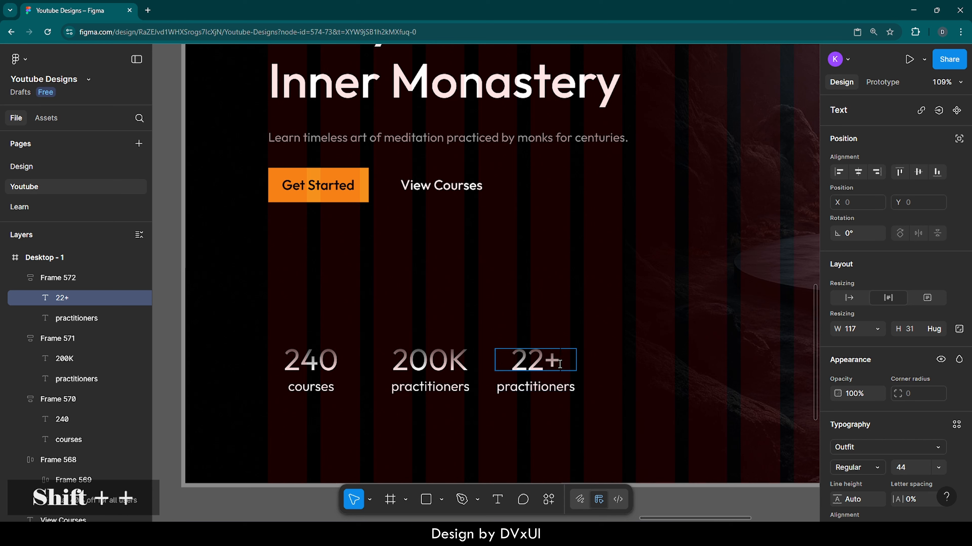
- Replace the "practitioners" label under "22+" with a word beginning "instruct"
double_click(560, 389)
key(ctrl+a)
key(BackSpace)
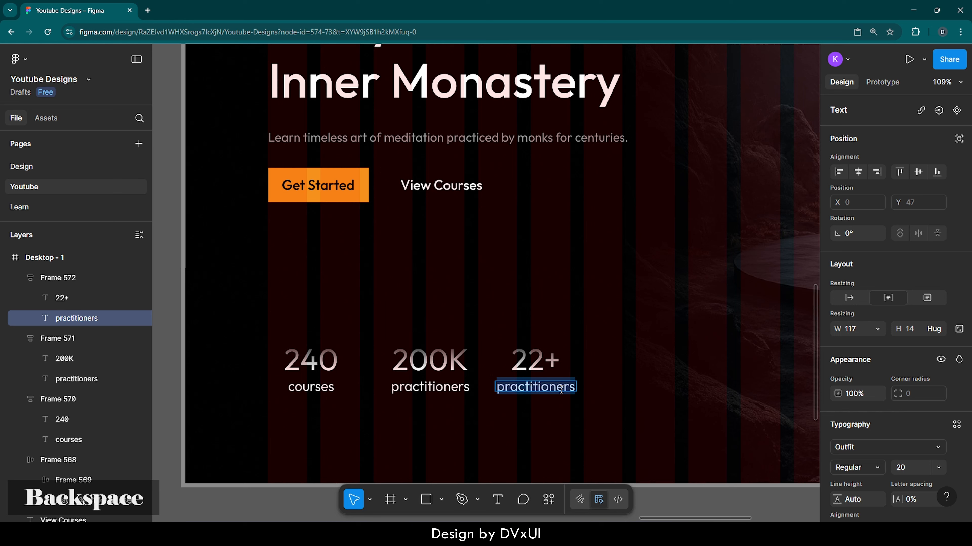
text(ins)
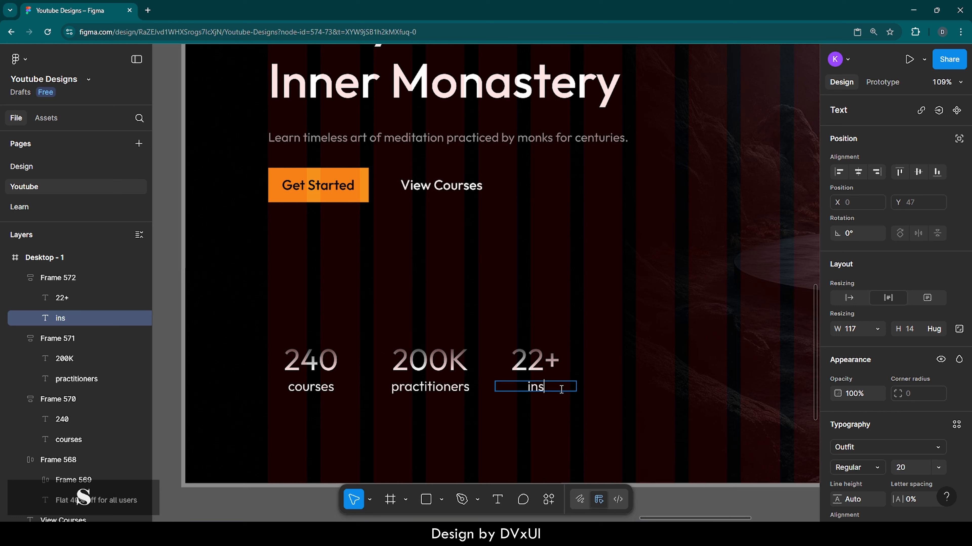
text(tructe)
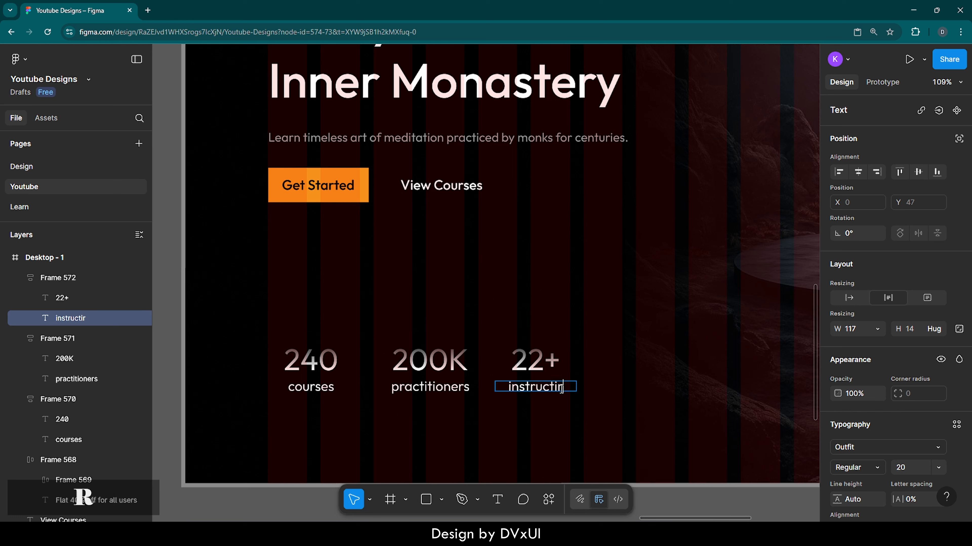
- Complete the label under "22+" so that it reads "instructors"
key(BackSpace)
text(ors)
key(Escape)
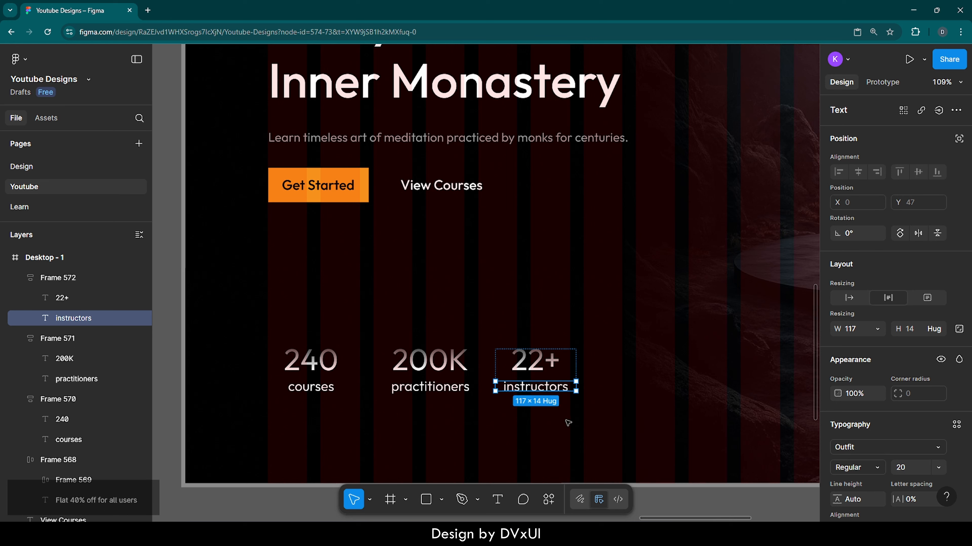
key(Escape)
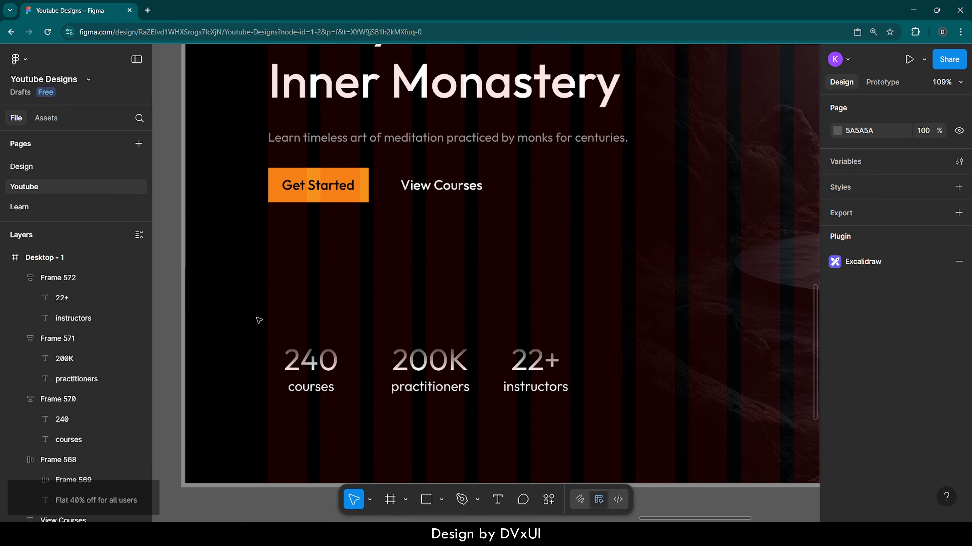
- Set the horizontal spacing between the three stat blocks (240 courses, 200K practitioners, 22+ instructors) to 100
drag(259, 320, 548, 417)
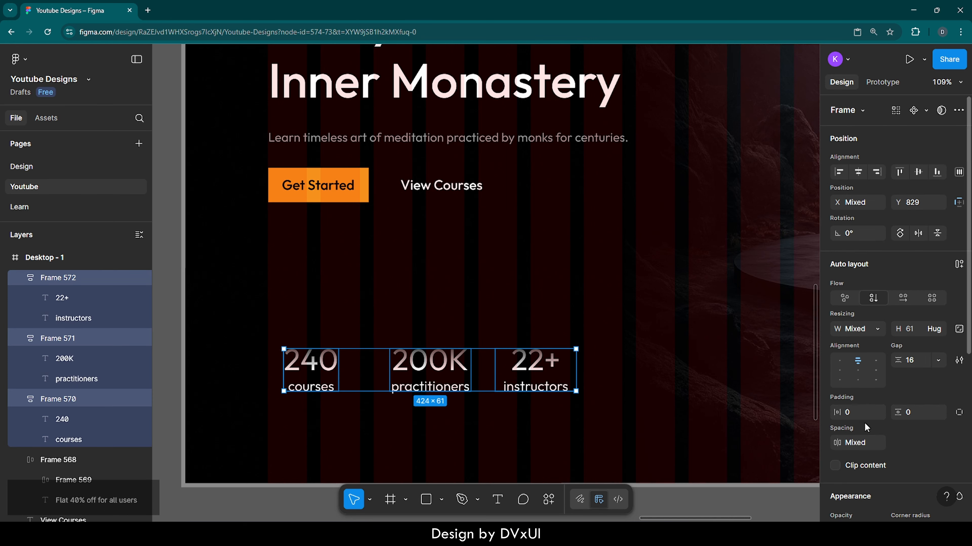
click(856, 443)
key(BackSpace)
text(100)
key(Return)
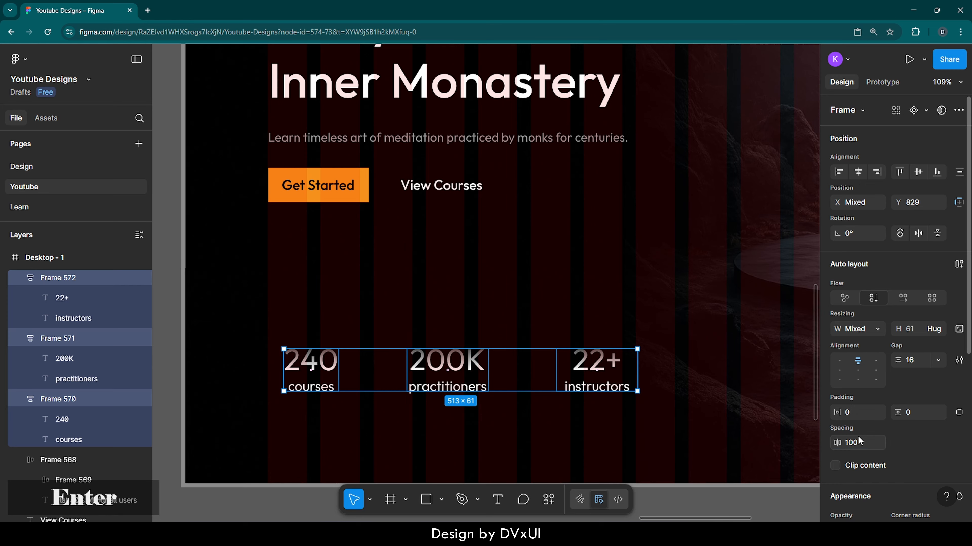
- Move the three stat blocks together so their left edge lines up with the first layout column under the Get Started button
drag(440, 366, 423, 368)
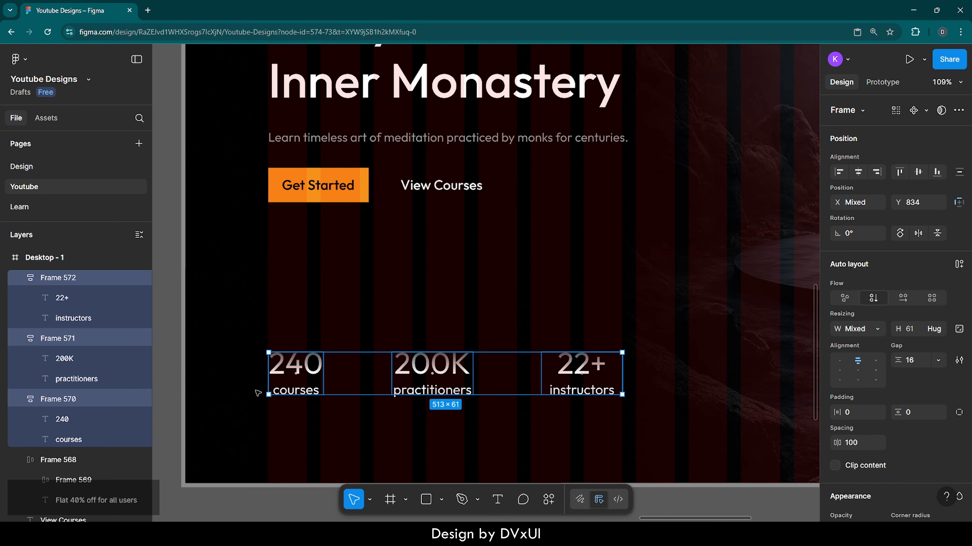
scroll(256, 392, up, 5)
scroll(259, 392, down, 1)
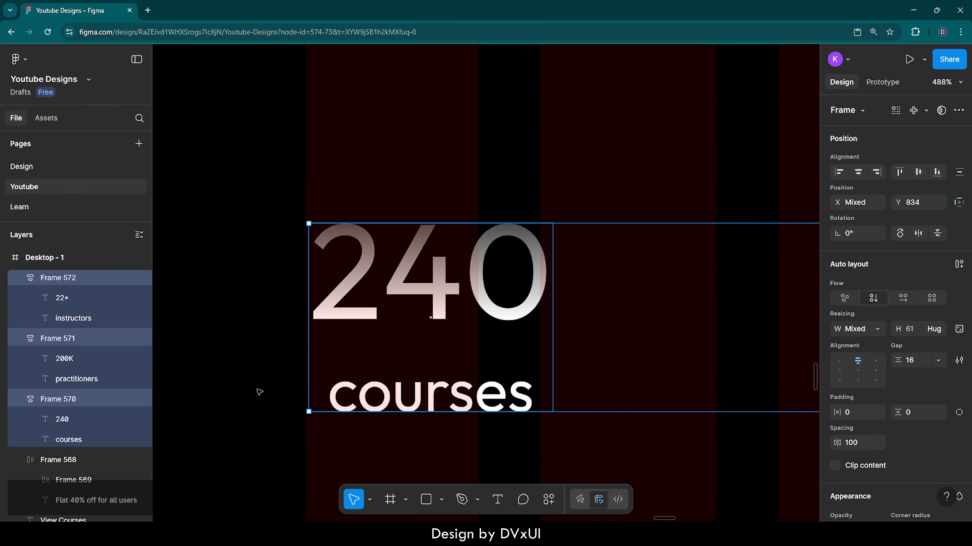
key(Left)
scroll(241, 362, down, 5)
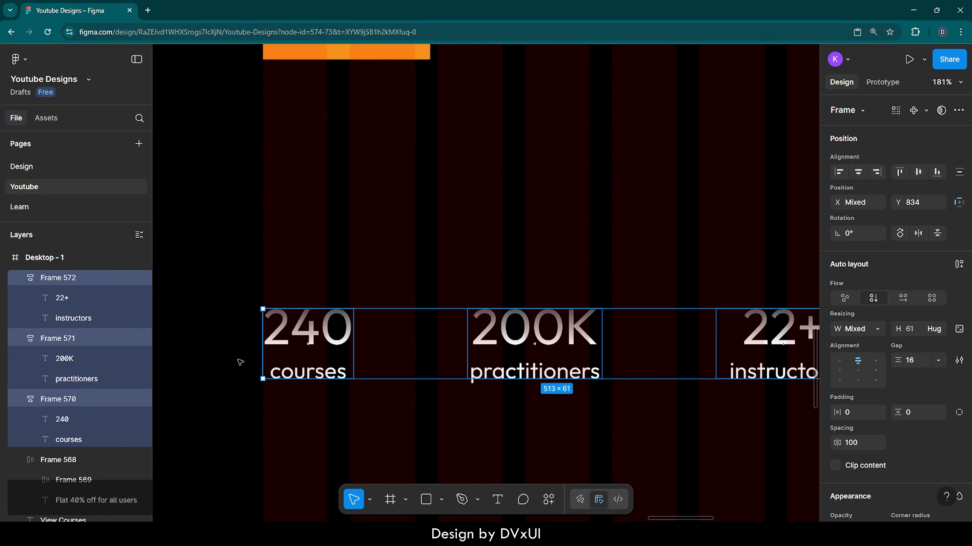
scroll(240, 362, down, 4)
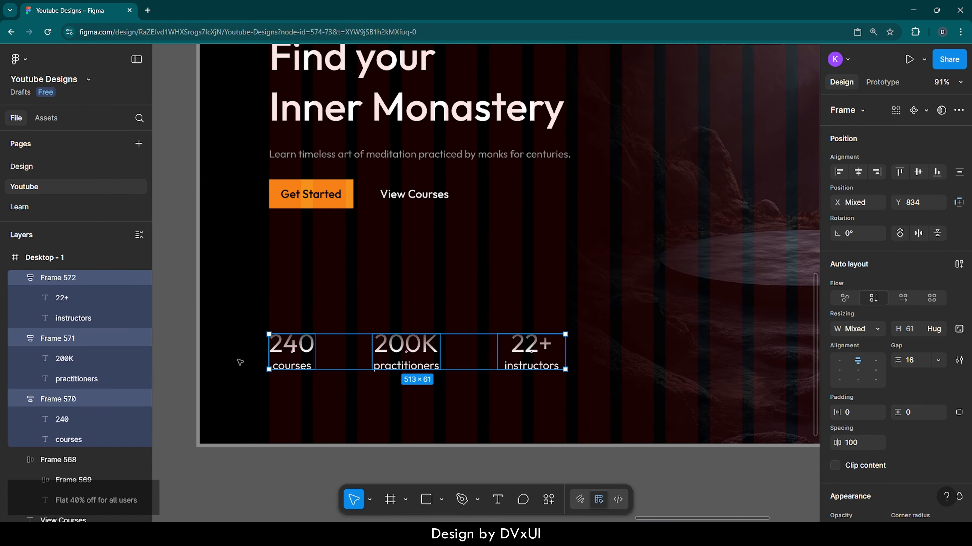
scroll(240, 363, up, 1)
click(250, 390)
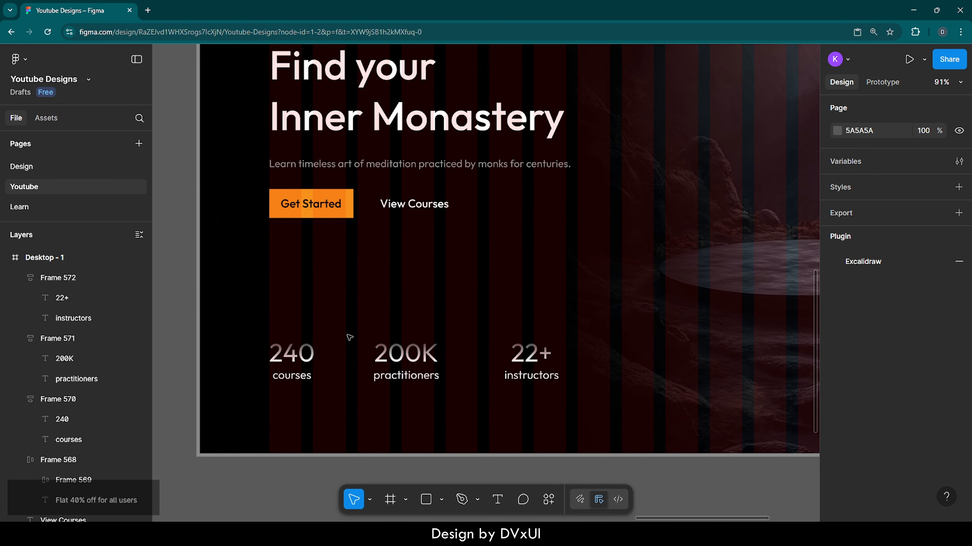
- Draw a vertical line about 117 long between the "240 courses" and "200K practitioners" blocks and set its rotation to 90°
scroll(337, 373, up, 3)
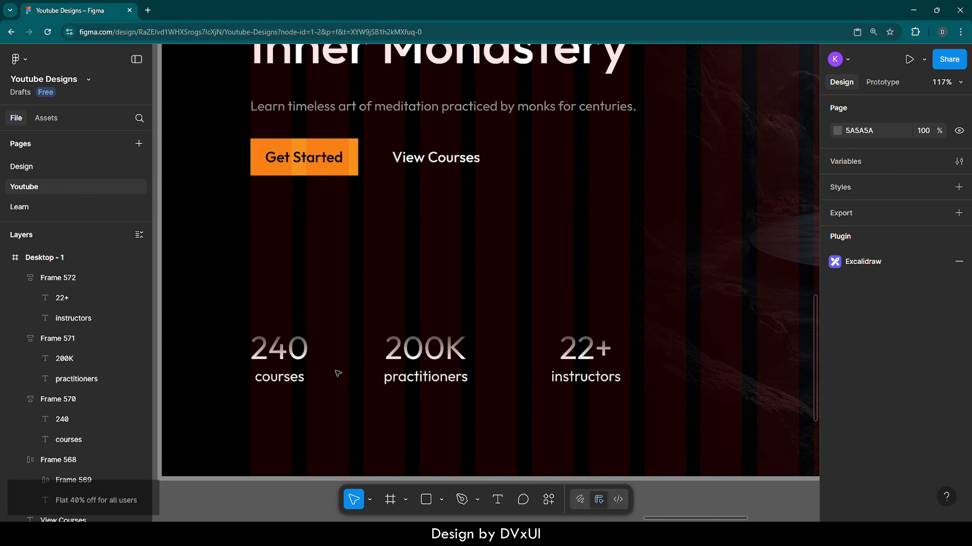
key(l)
drag(343, 315, 343, 401)
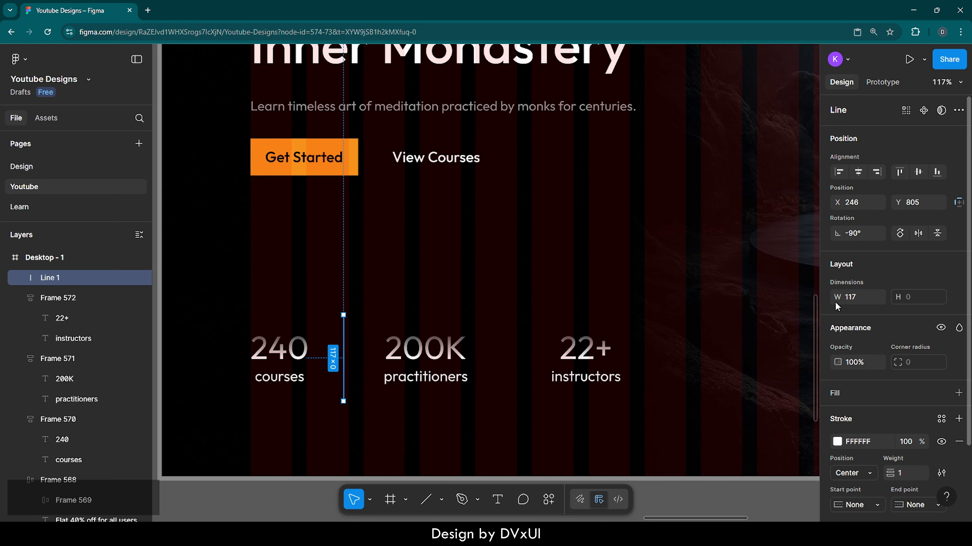
click(853, 238)
key(BackSpace)
text(90)
key(Return)
scroll(859, 266, down, 1)
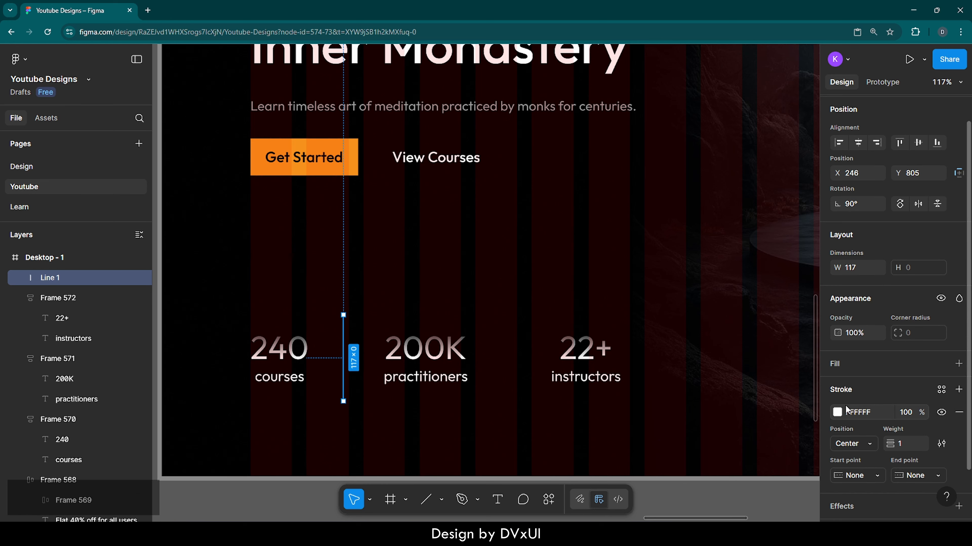
- Give the divider line the orange stroke color F6911A and a stroke weight of 3
click(837, 412)
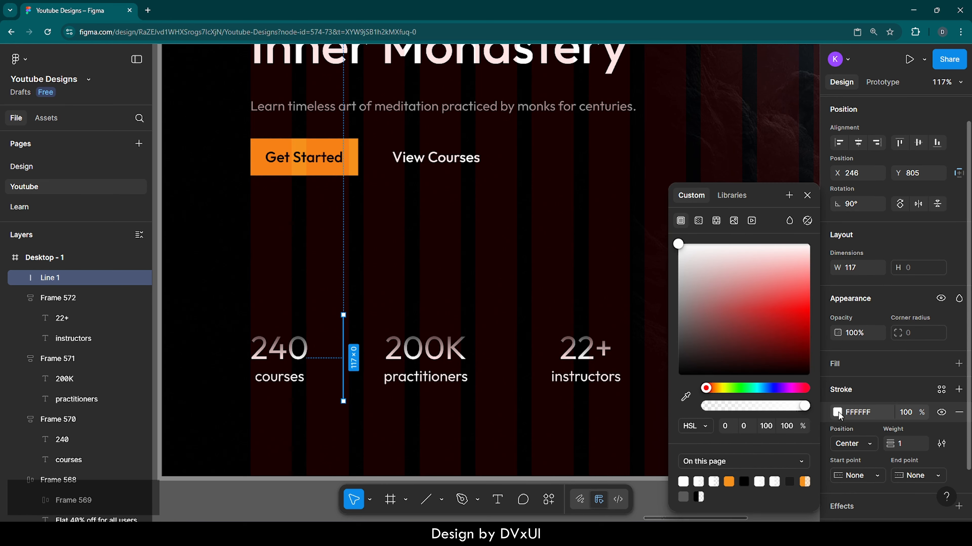
click(730, 480)
click(908, 444)
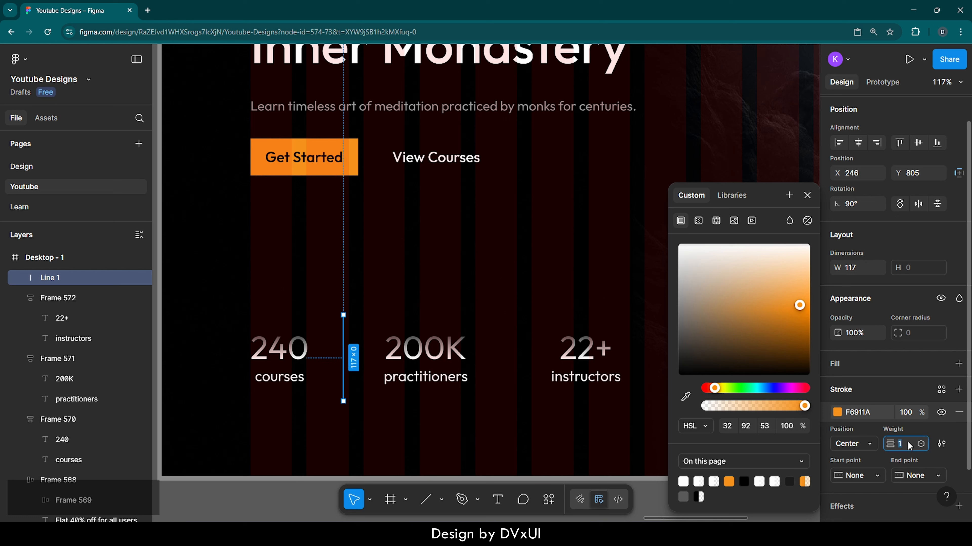
text(3)
key(Return)
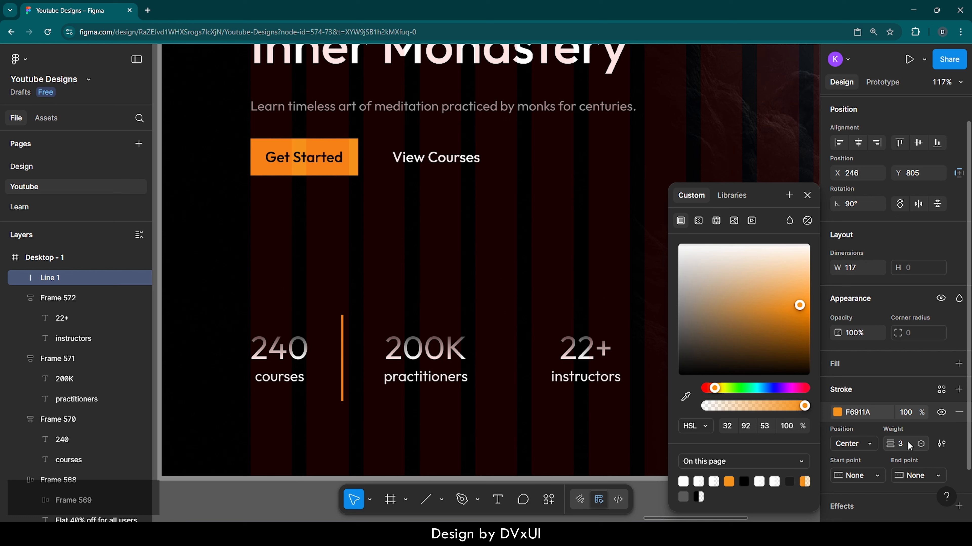
- Change the line's stroke to a linear gradient, add a stop at 50%, and color all three stops F6911A
click(697, 220)
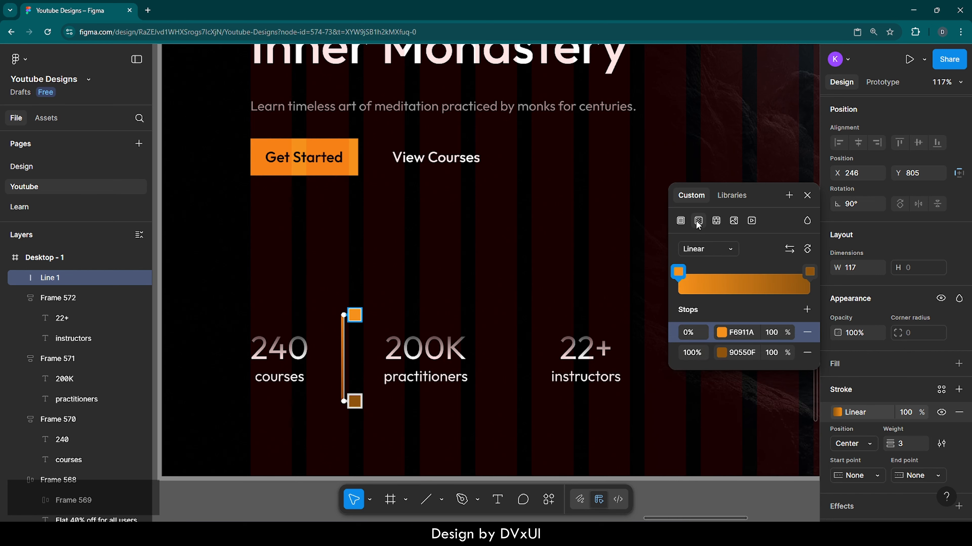
click(744, 278)
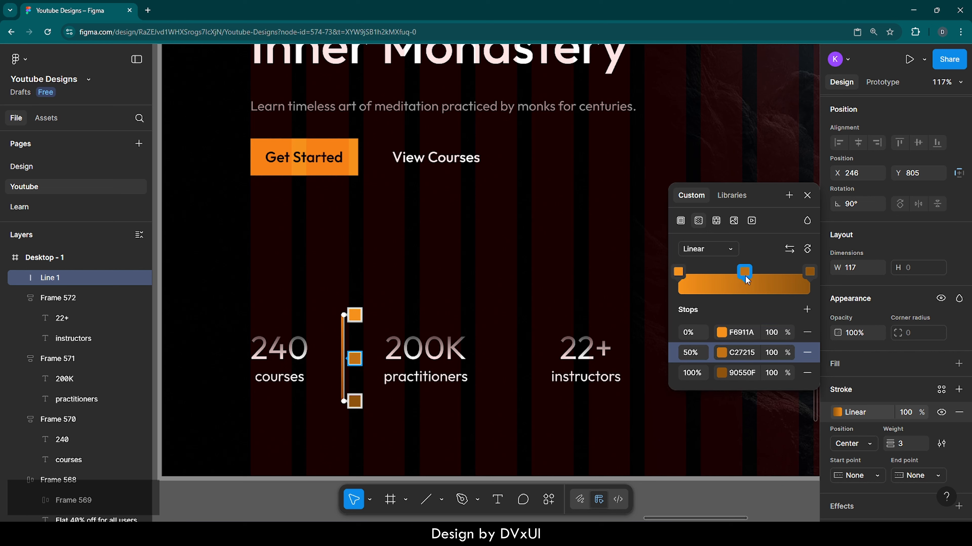
click(732, 332)
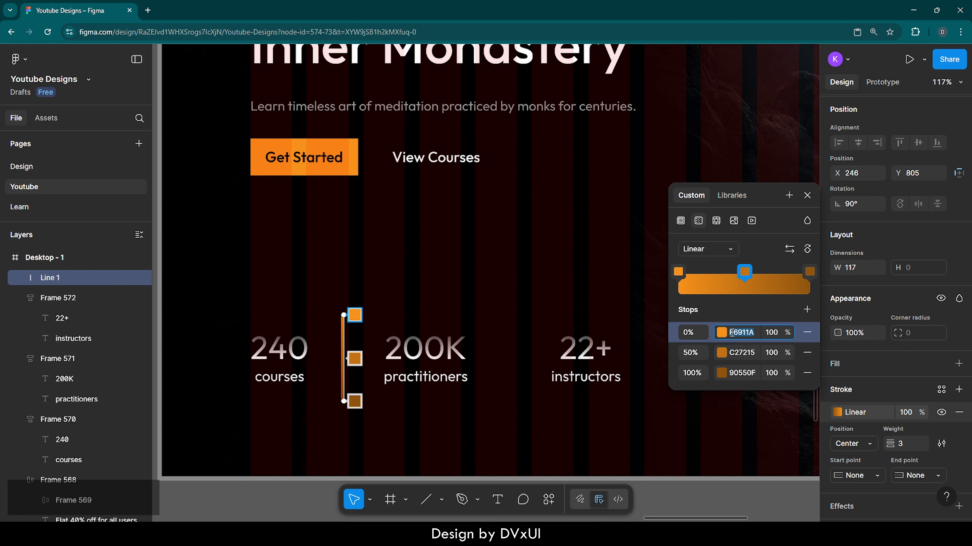
key(ctrl+a)
key(ctrl+c)
click(742, 353)
key(ctrl+a)
key(ctrl+v)
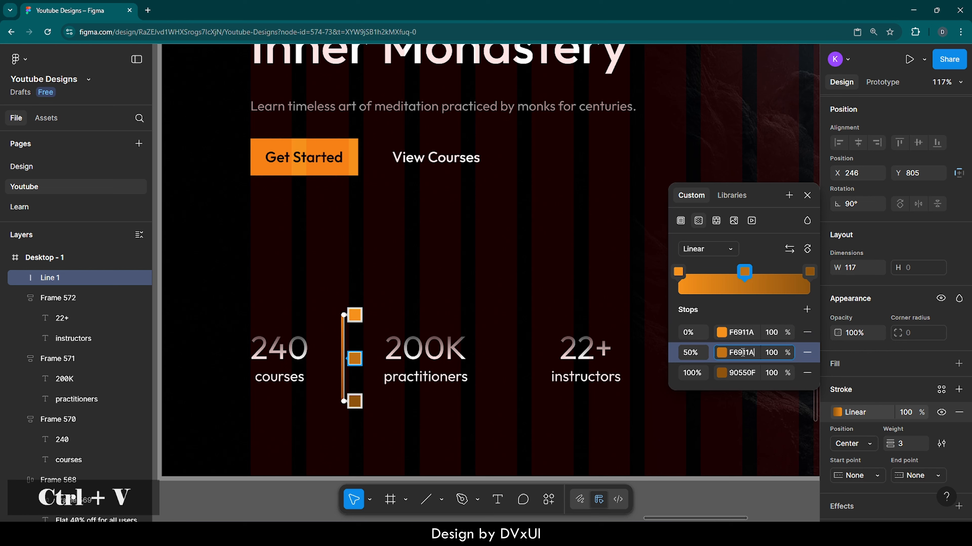
click(742, 373)
key(ctrl+v)
key(Return)
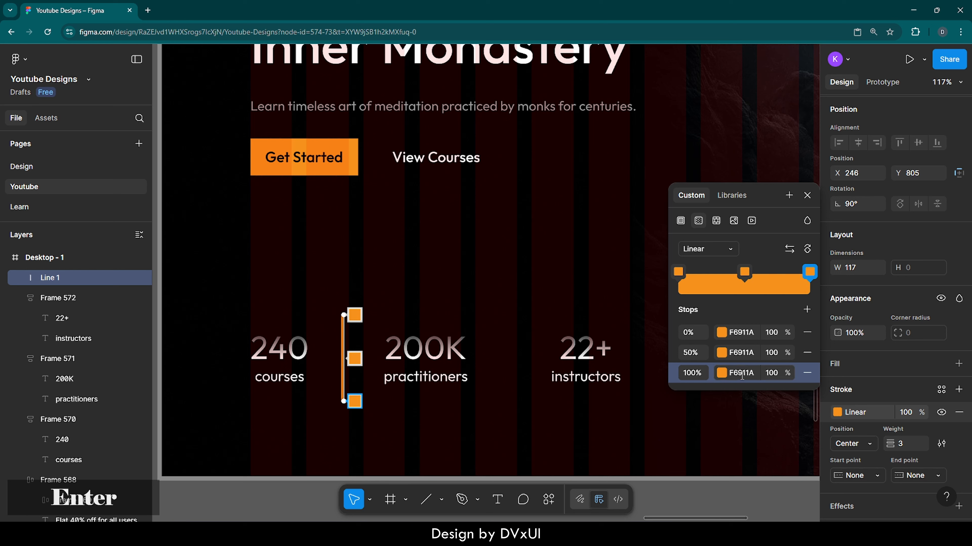
- Set the opacity of the gradient's 0% and 100% stops to 0 so the line fades out at both ends
click(773, 333)
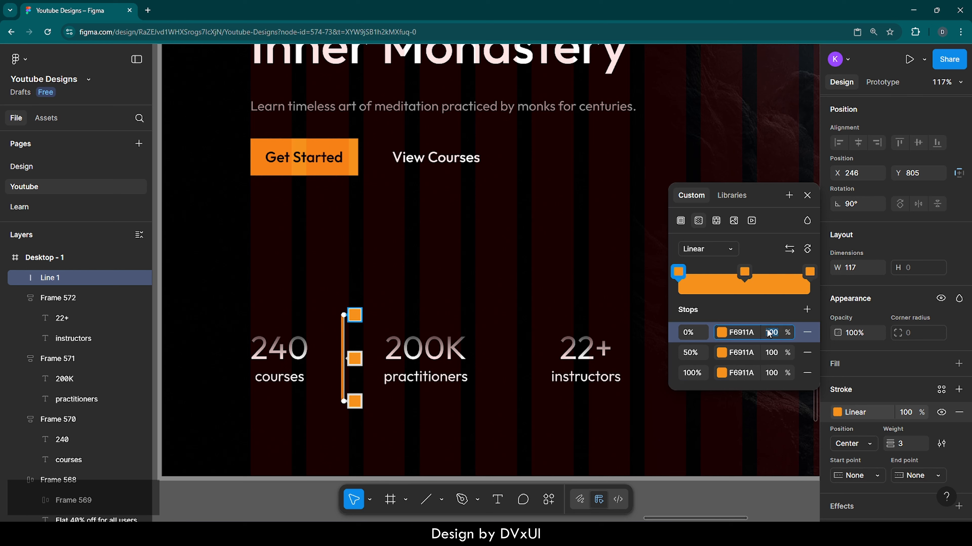
text(0)
key(Return)
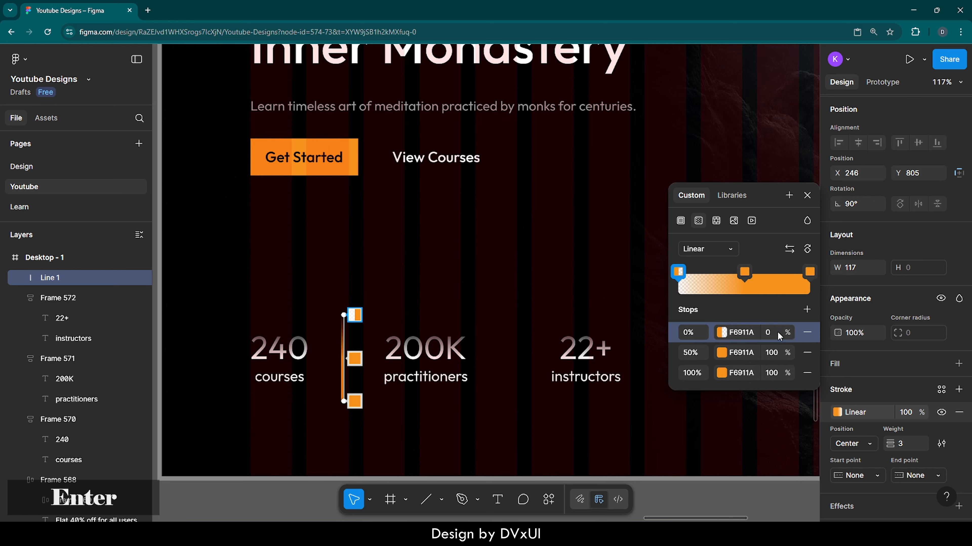
click(775, 373)
text(0)
key(Return)
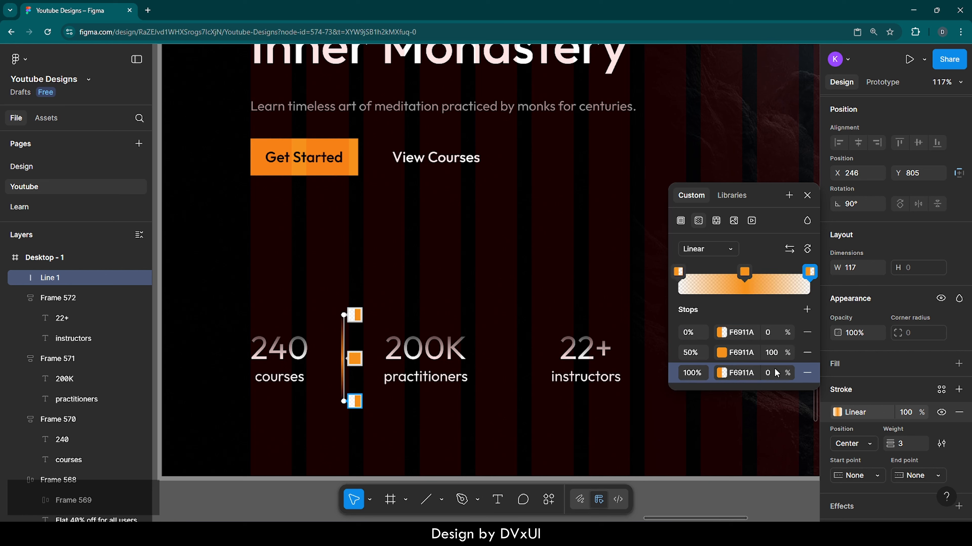
click(391, 265)
click(429, 270)
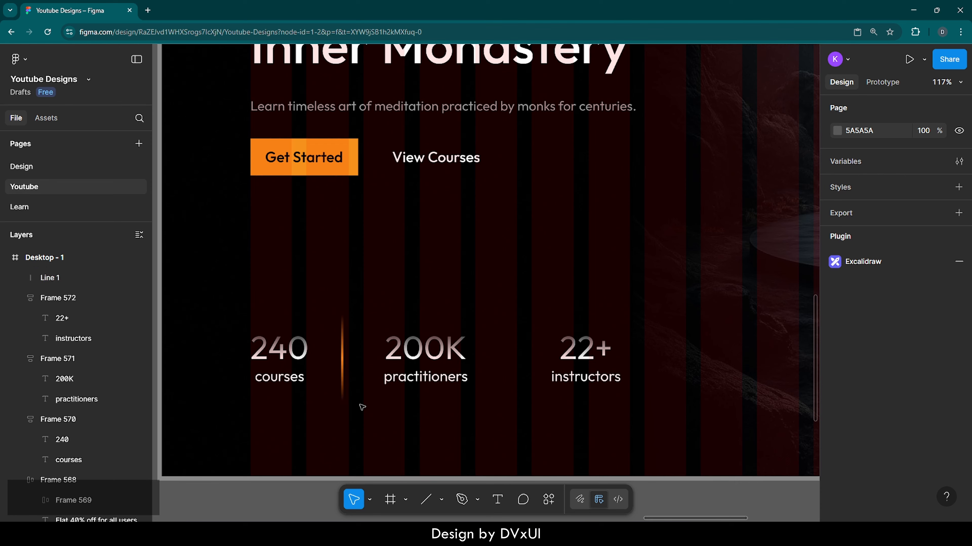
- Duplicate the divider line and place the copy between the "200K practitioners" and "22+ instructors" blocks
click(347, 356)
key(ctrl)
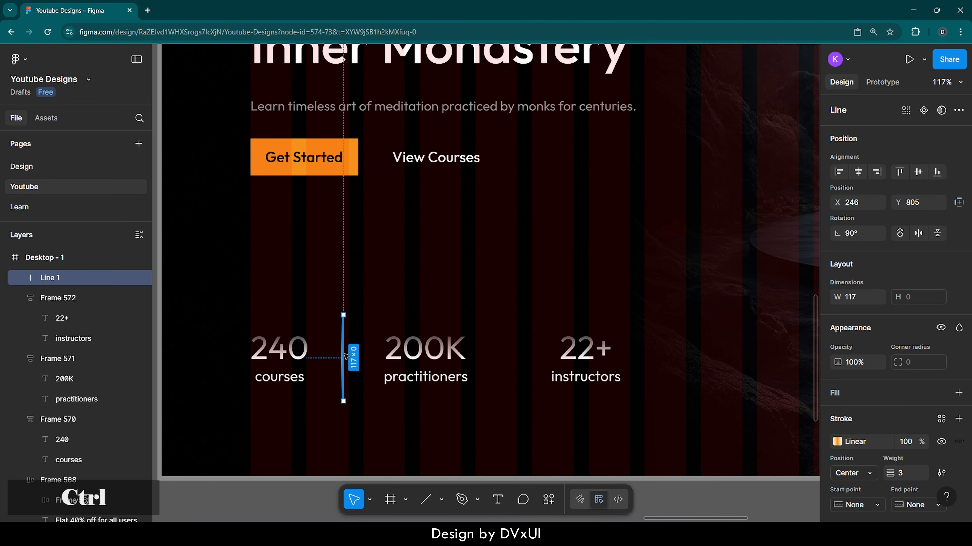
key(ctrl+d)
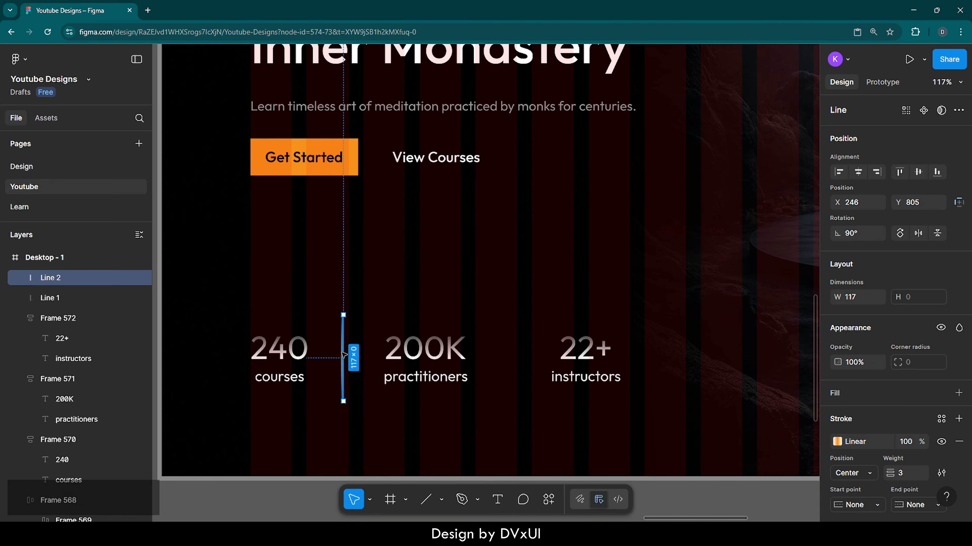
drag(344, 355, 516, 356)
click(546, 424)
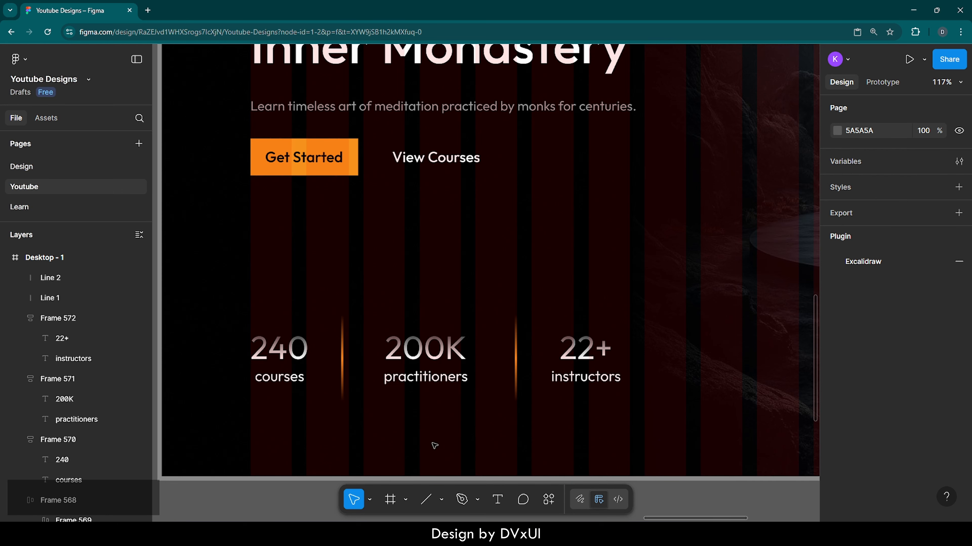
- Set the width of the "240 courses" block to 117 to match the other two stat blocks
drag(224, 289, 581, 429)
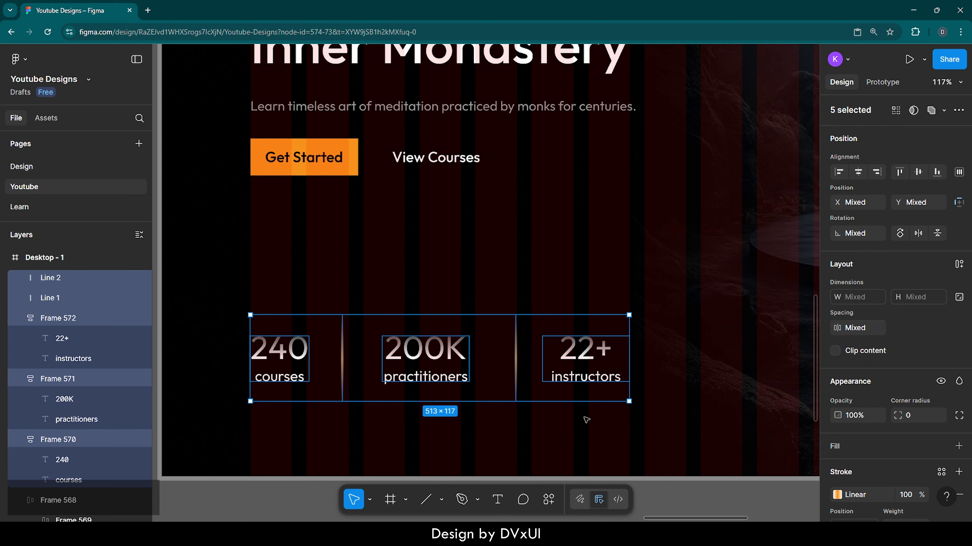
click(571, 424)
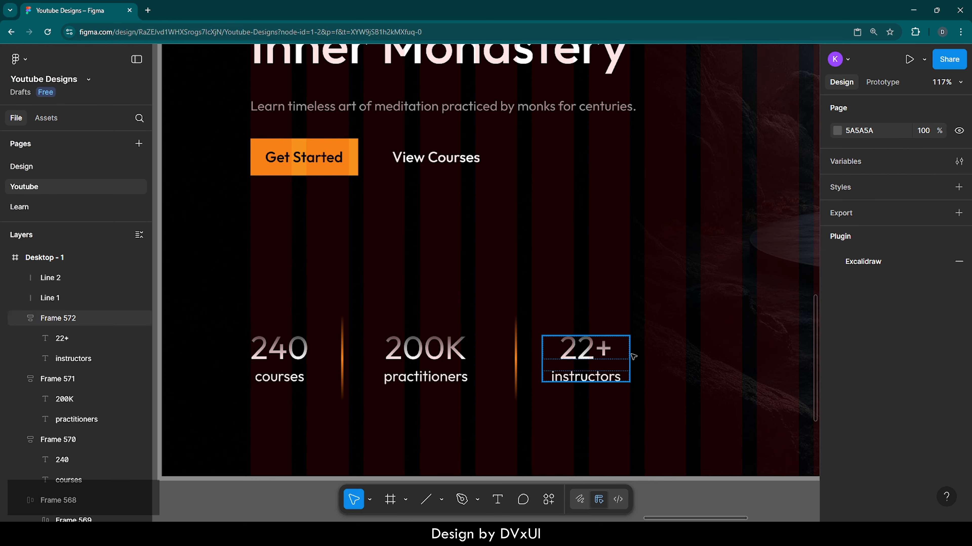
click(574, 354)
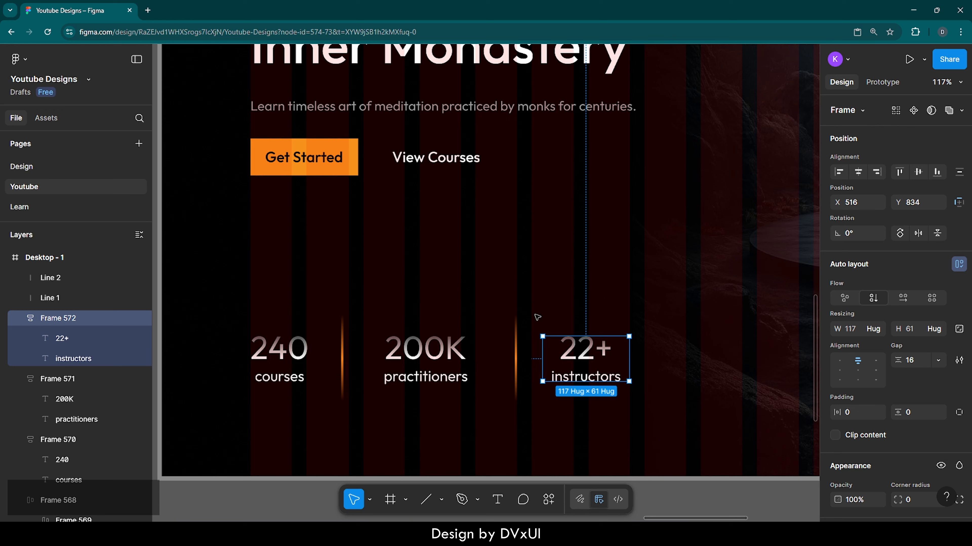
click(425, 352)
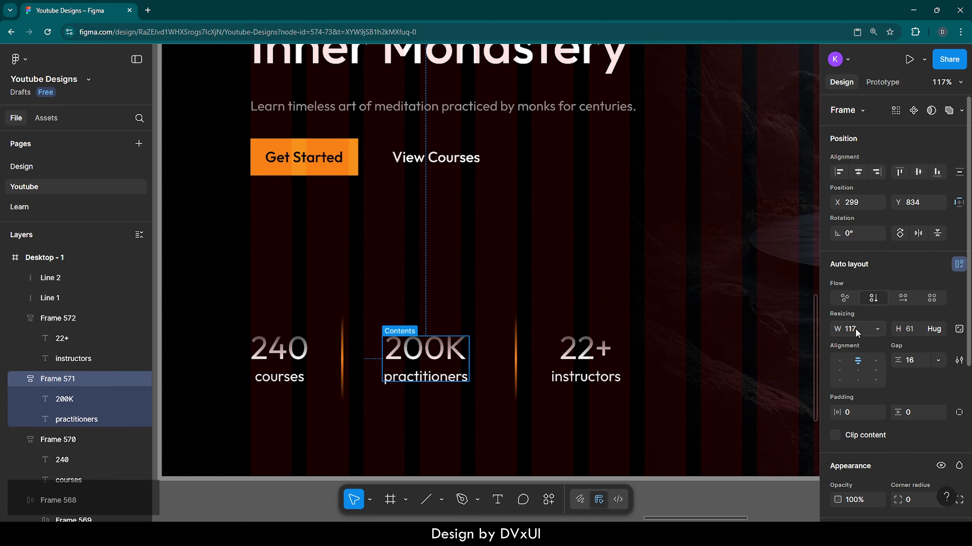
click(273, 358)
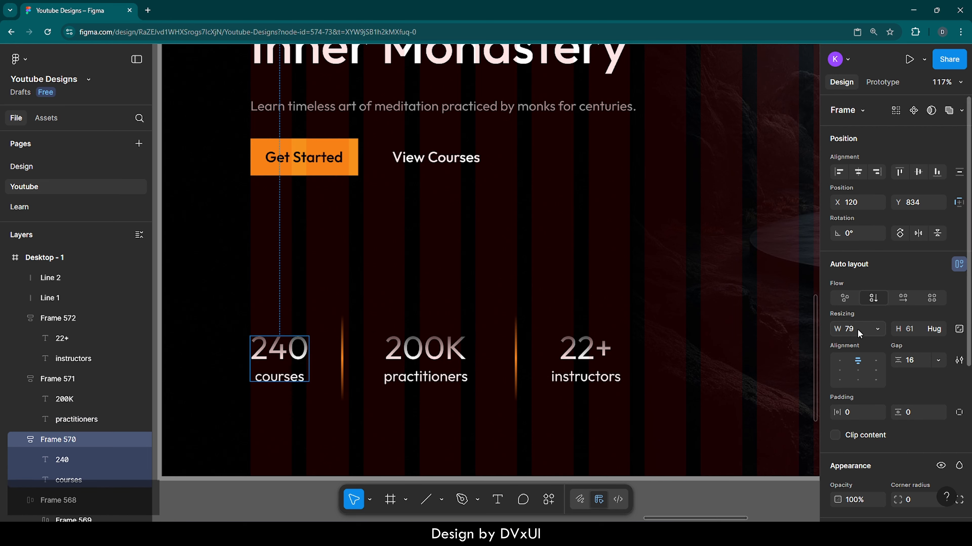
text(117)
key(Return)
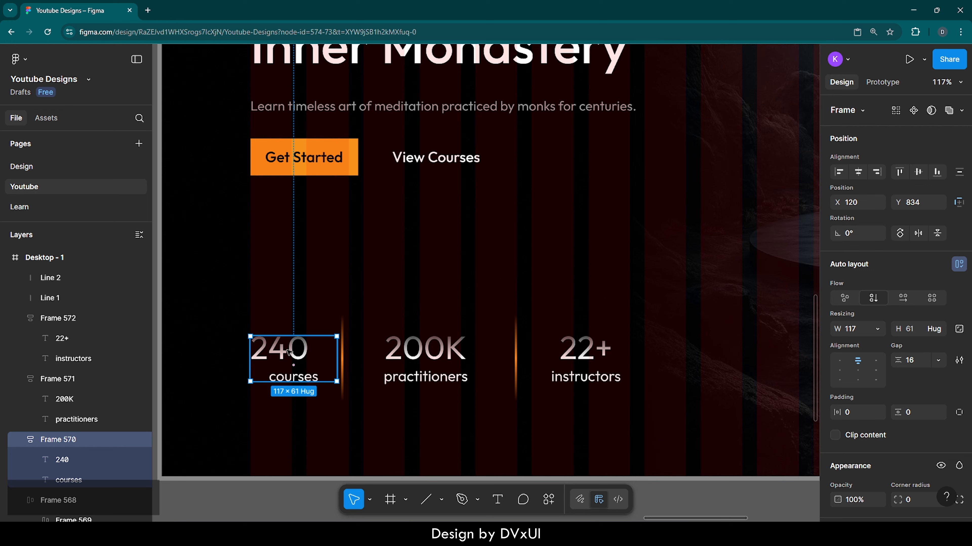
- Center-align the "240" text horizontally within its block
double_click(289, 352)
scroll(909, 457, down, 4)
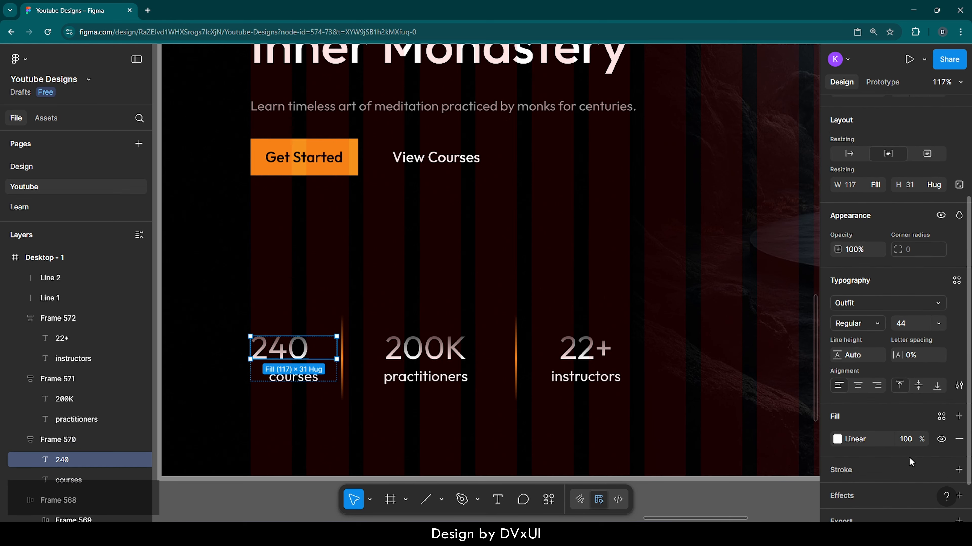
scroll(910, 462, down, 1)
click(857, 368)
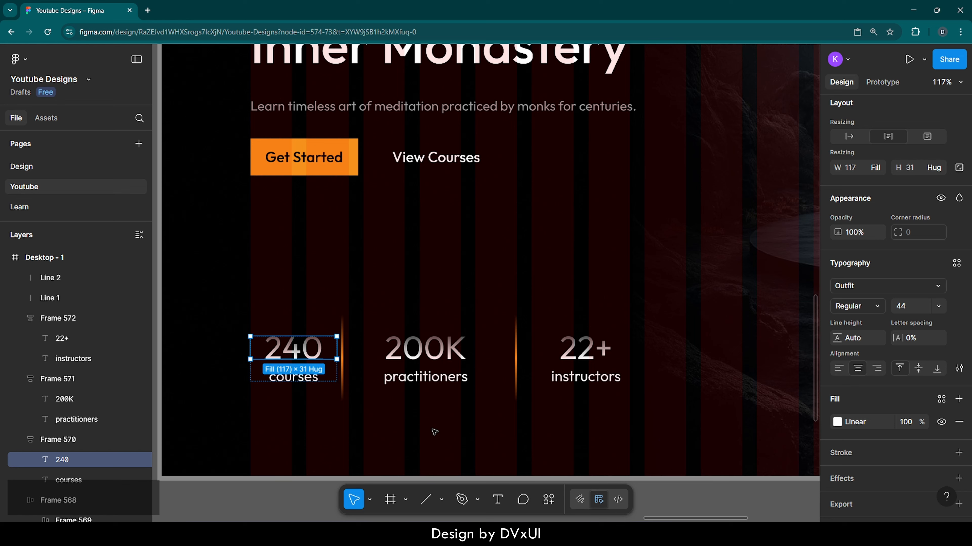
- Set the horizontal spacing between the three stat blocks and the two divider lines to 50
key(Escape)
drag(222, 301, 587, 414)
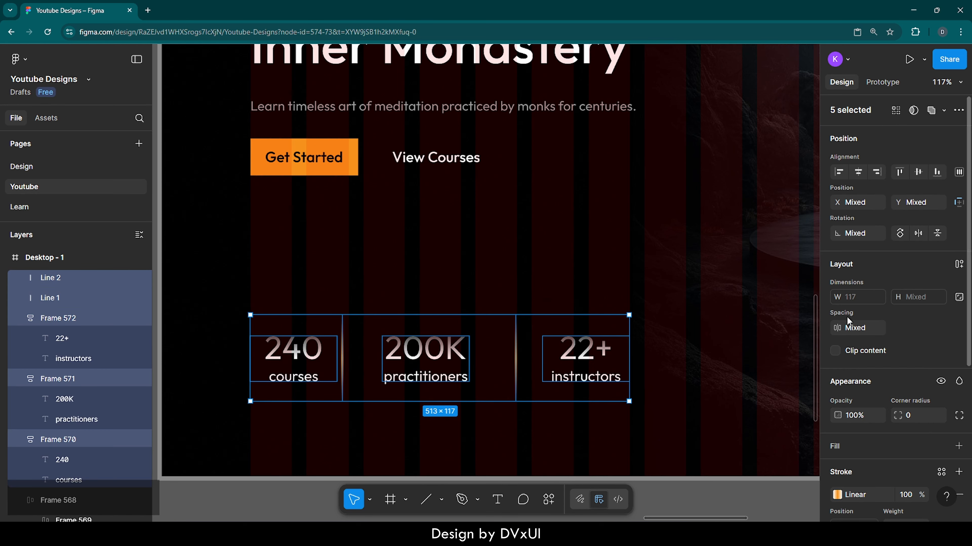
click(858, 332)
text(50)
key(Return)
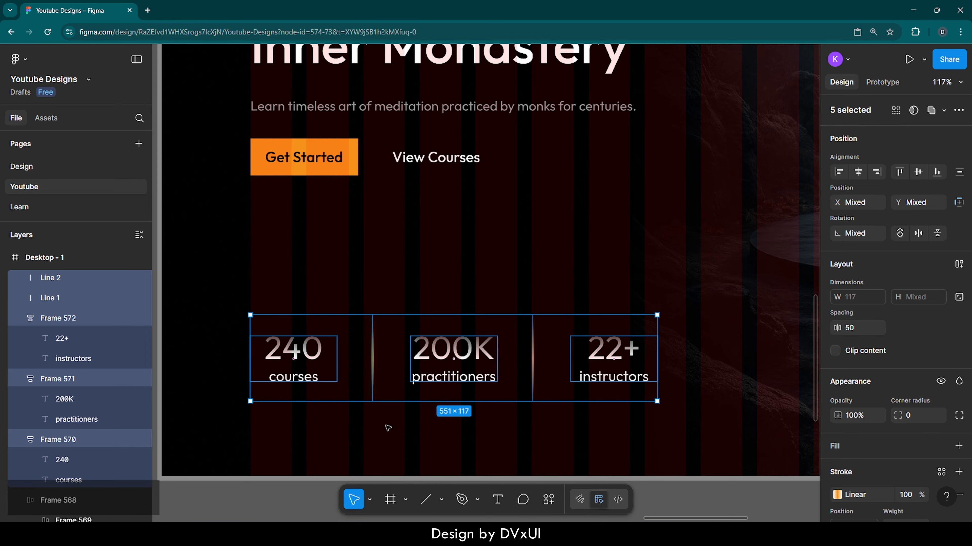
- Shift the whole statistics row left so the "240" text lines up with the hero text's left edge
key(shift+Left)
key(shift+Left)
key(shift+Left)
key(shift+Right)
key(shift+Left)
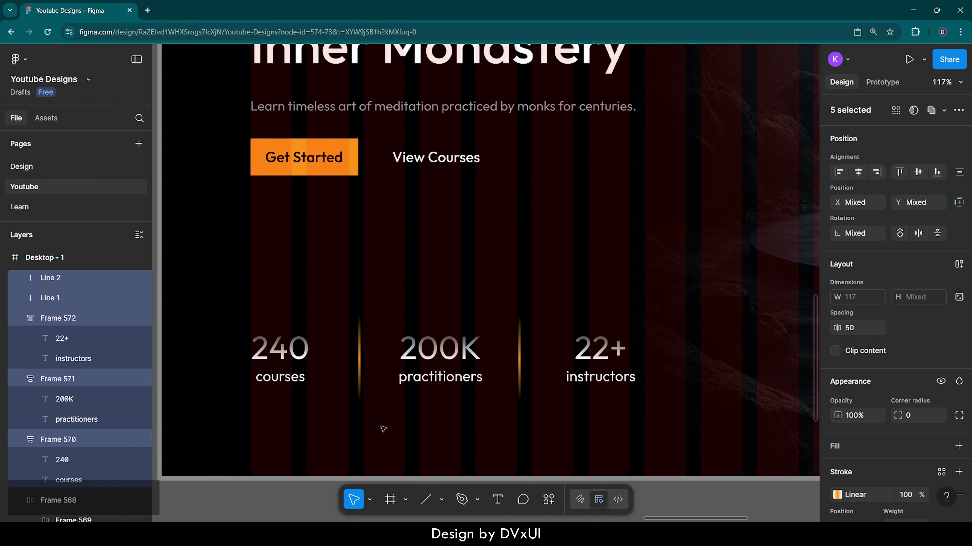
key(Escape)
- Move the three stat blocks and both divider lines down, closer to the lower edge of the hero section
key(shift+1)
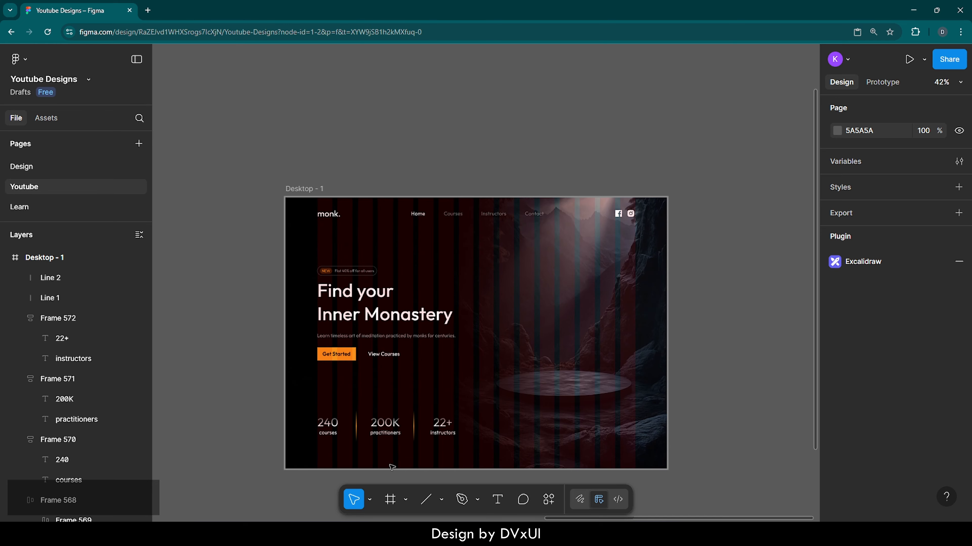
scroll(411, 462, up, 2)
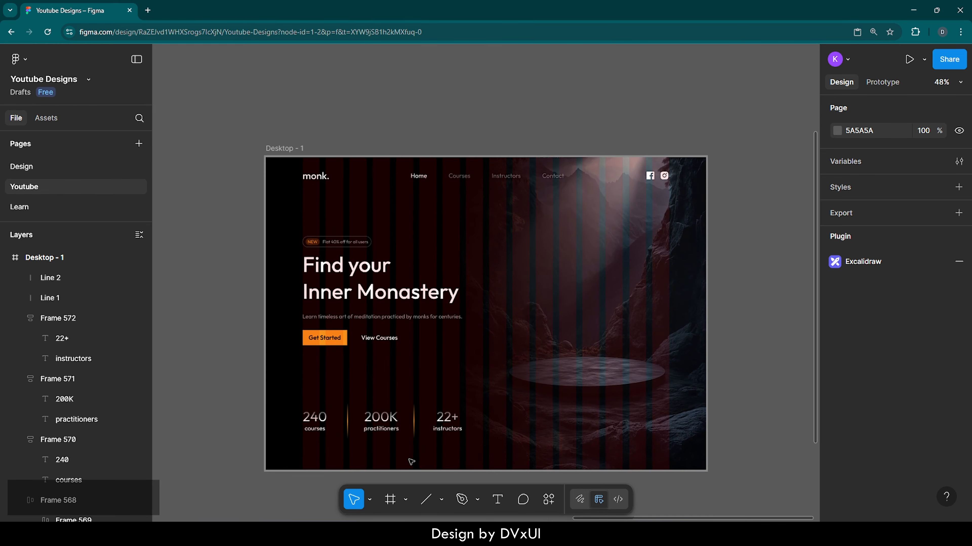
drag(291, 401, 446, 456)
key(shift+Down)
key(shift+Down)
key(shift+Down)
key(shift+Down)
key(shift+Down)
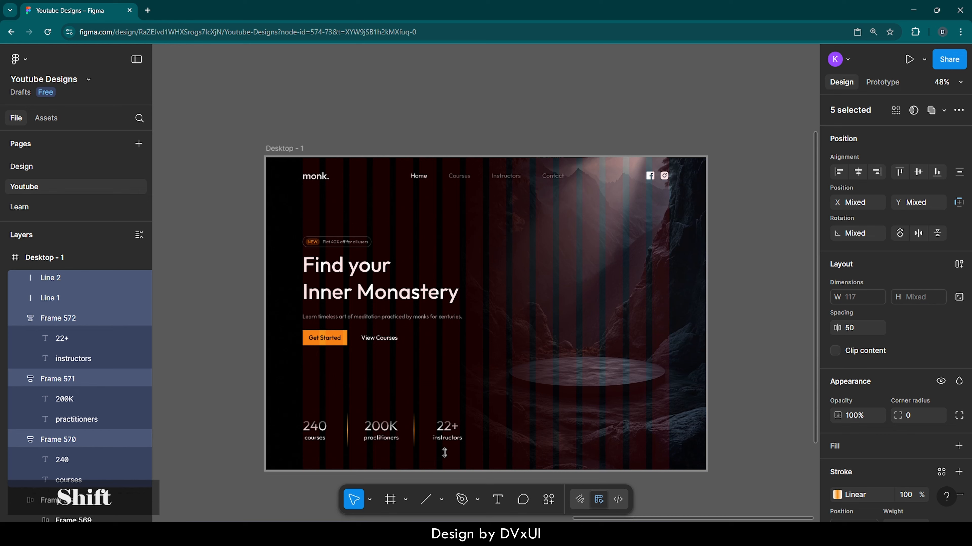
key(shift+Down)
key(shift+Up)
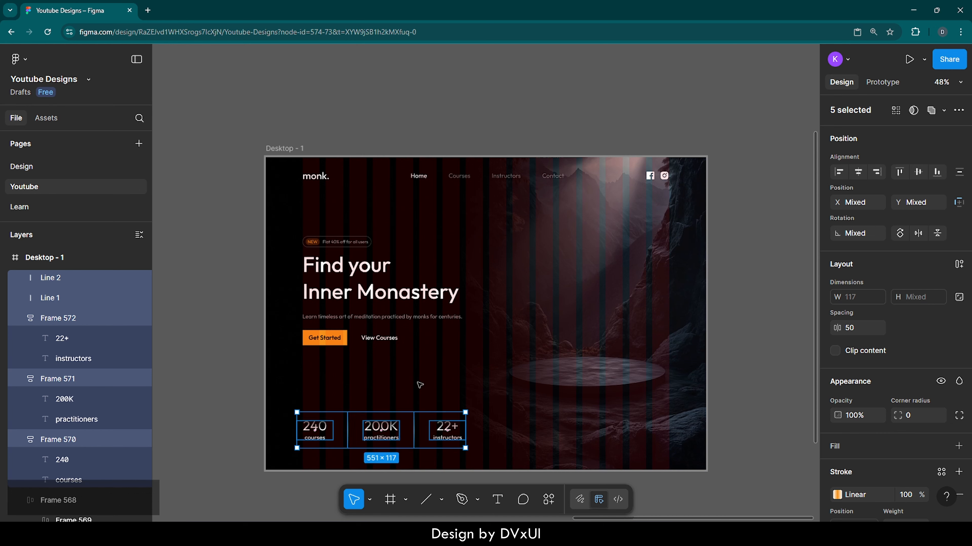
- Move the hero badge, heading, description and both buttons down together by 30 px
drag(276, 225, 374, 374)
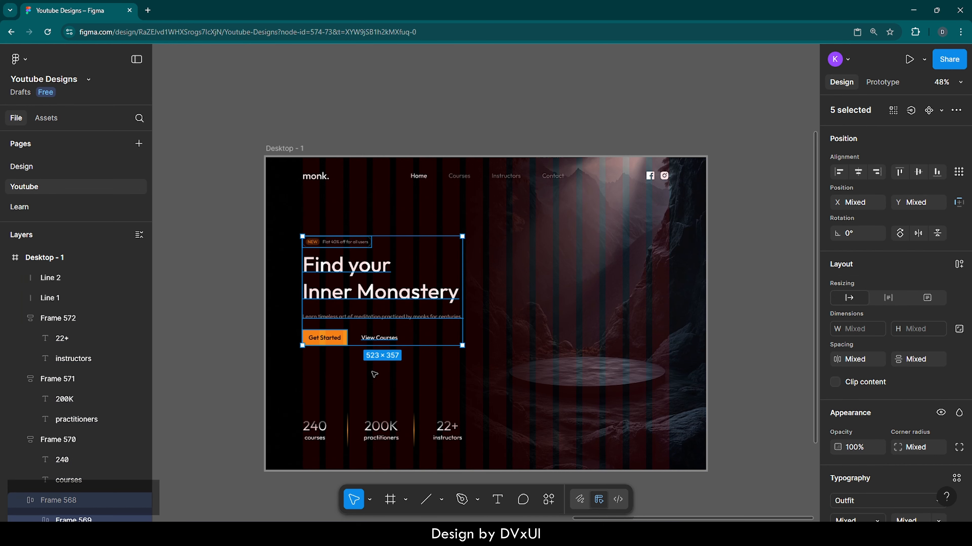
key(shift+Down)
key(shift+Down)
key(shift+Down)
scroll(423, 388, right, 1)
click(424, 388)
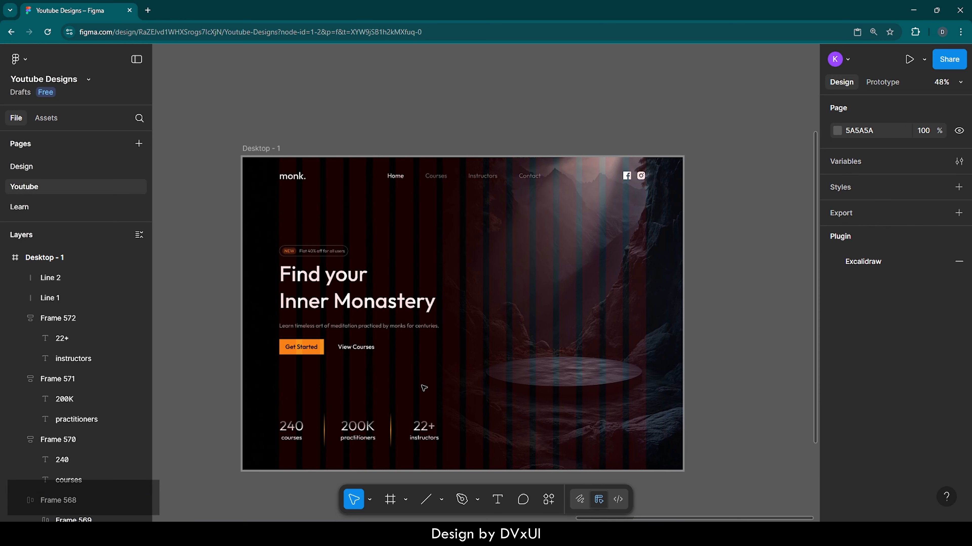
- Hide the 16-column layout guide of the Desktop - 1 frame
scroll(424, 388, down, 1)
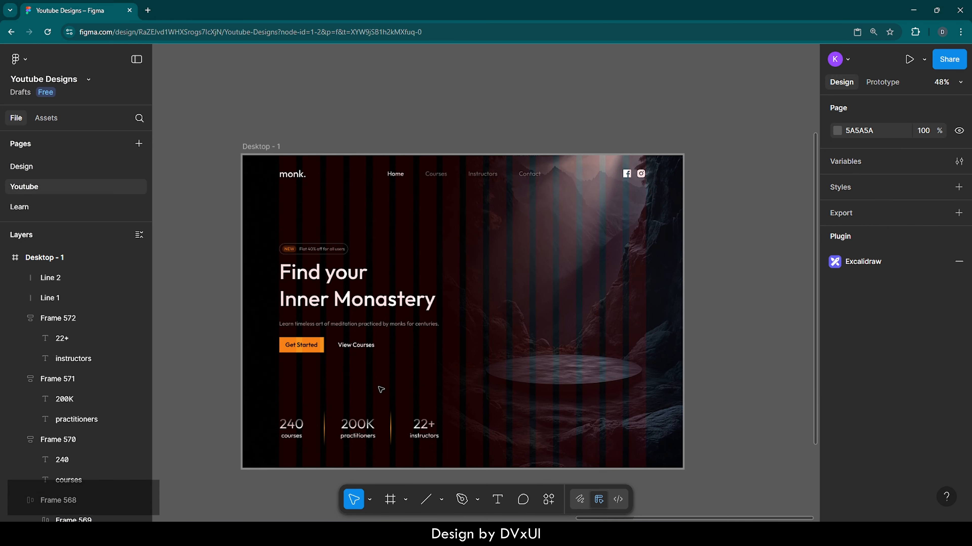
click(262, 147)
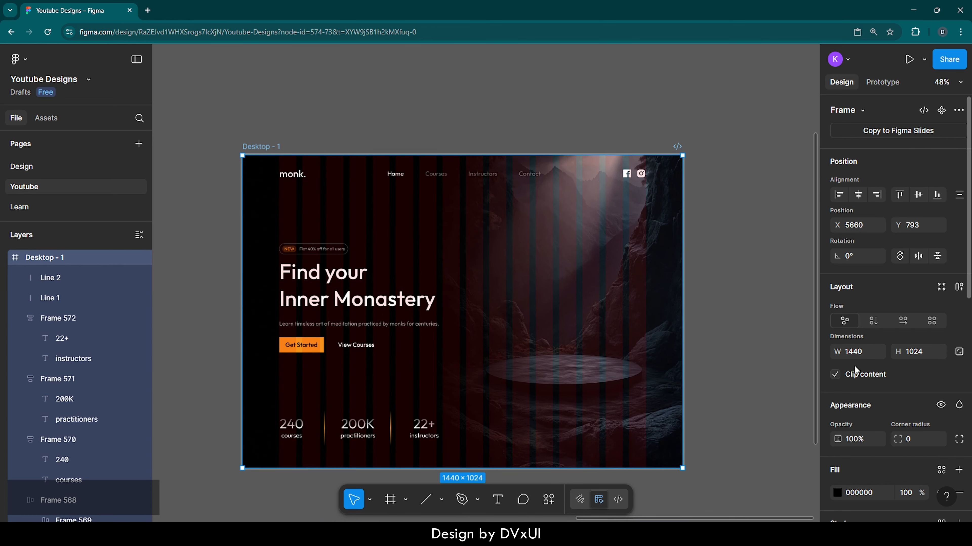
scroll(876, 398, down, 10)
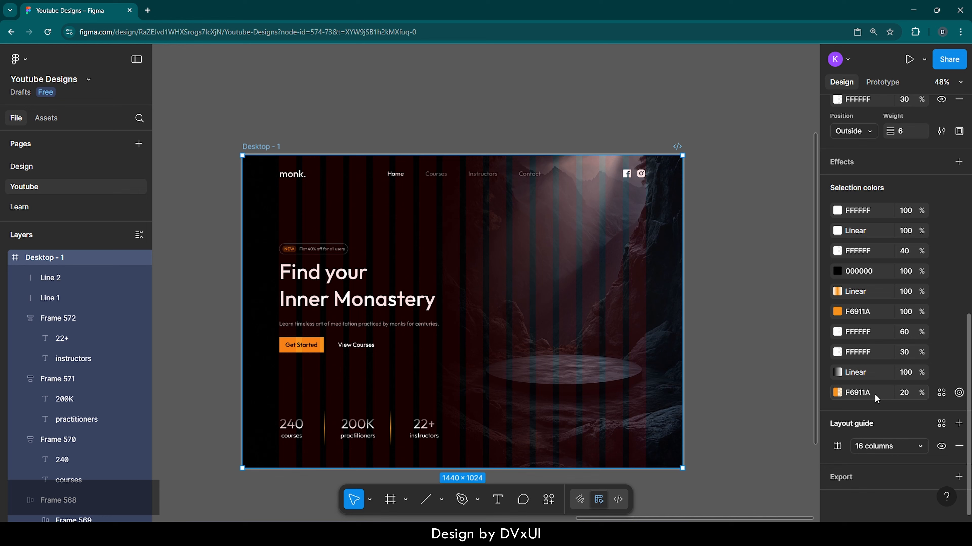
click(941, 447)
click(744, 413)
scroll(745, 414, down, 1)
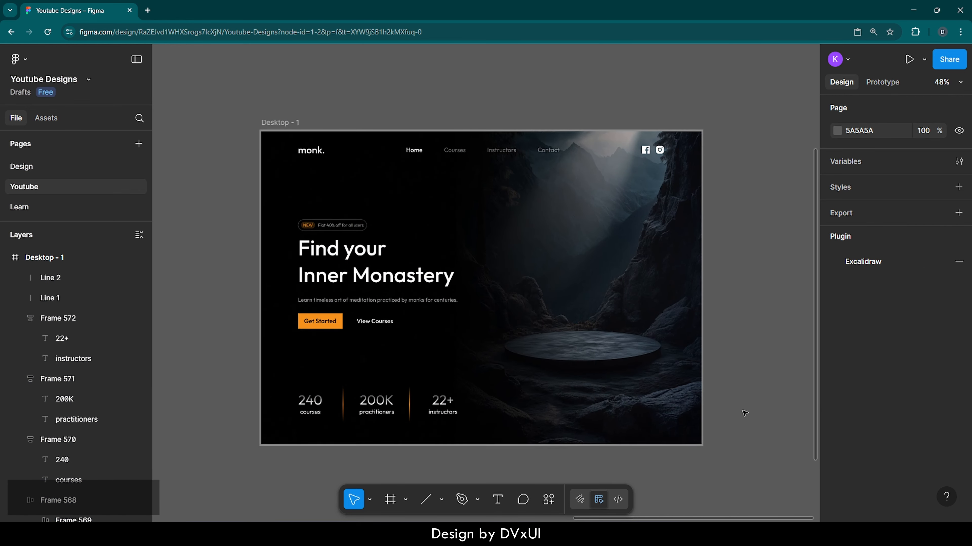
scroll(744, 413, up, 1)
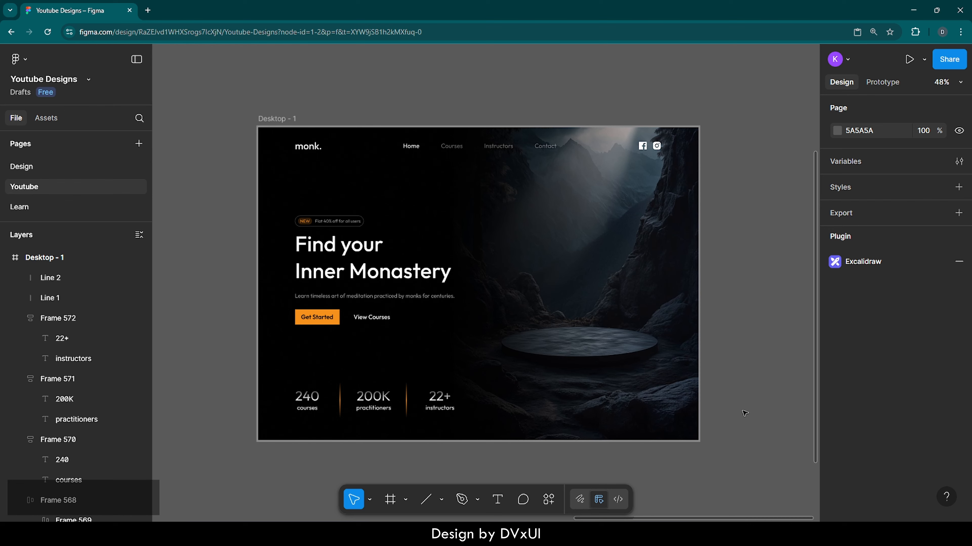
- Collapse the Desktop - 1 layers and copy the meditating monk image from the Resources frame
click(5, 258)
click(15, 278)
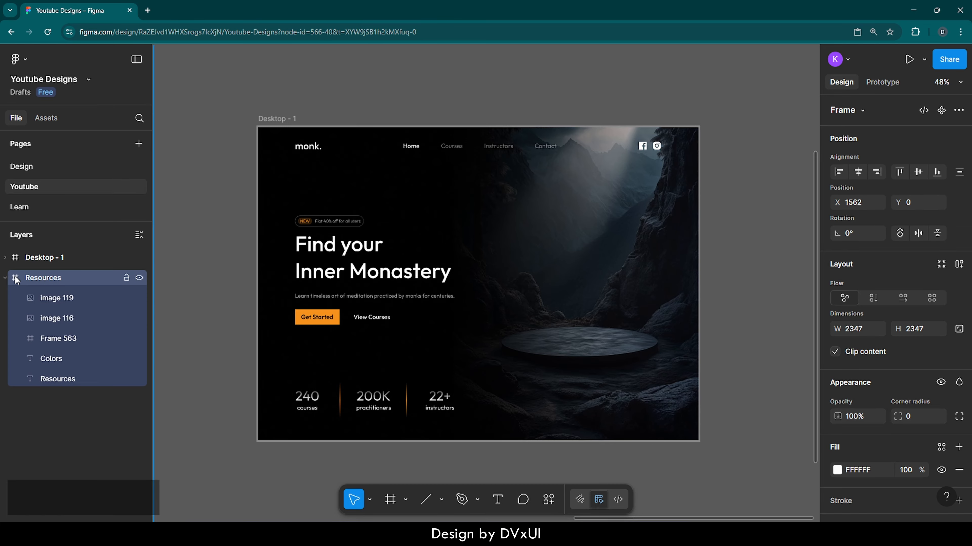
key(shift+2)
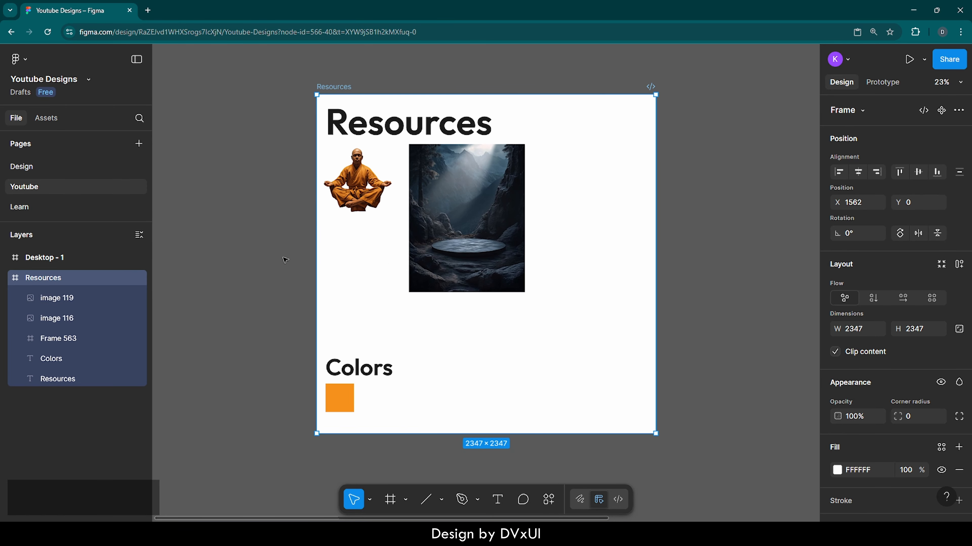
click(349, 171)
key(ctrl)
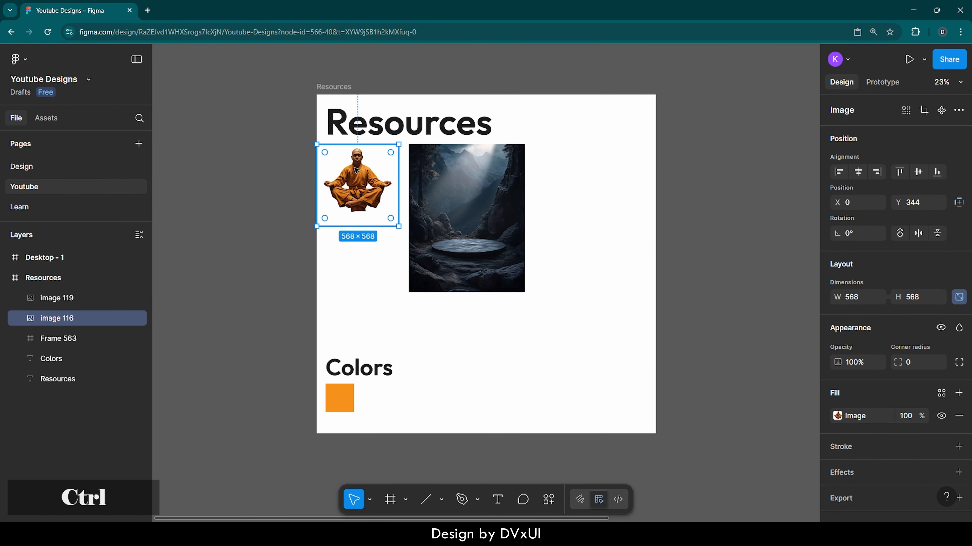
key(ctrl+c)
- Paste the monk image onto the empty canvas beside the Desktop - 1 frame, at about X 7608, Y 853
double_click(15, 259)
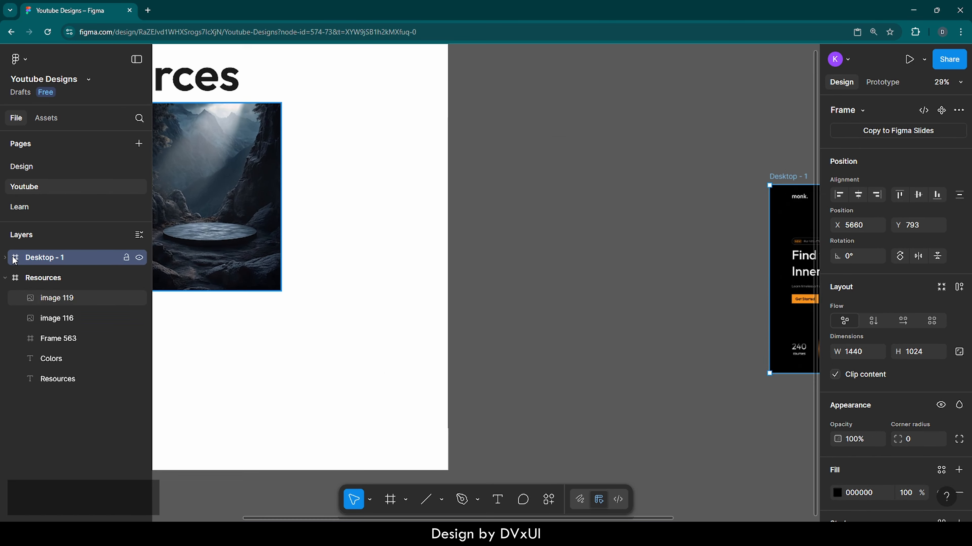
scroll(573, 310, right, 5)
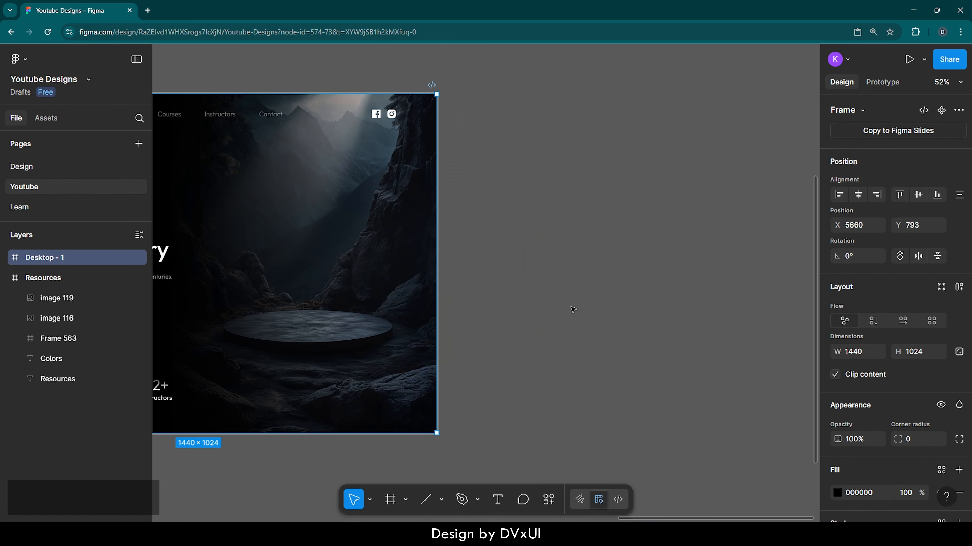
scroll(573, 309, right, 7)
click(456, 186)
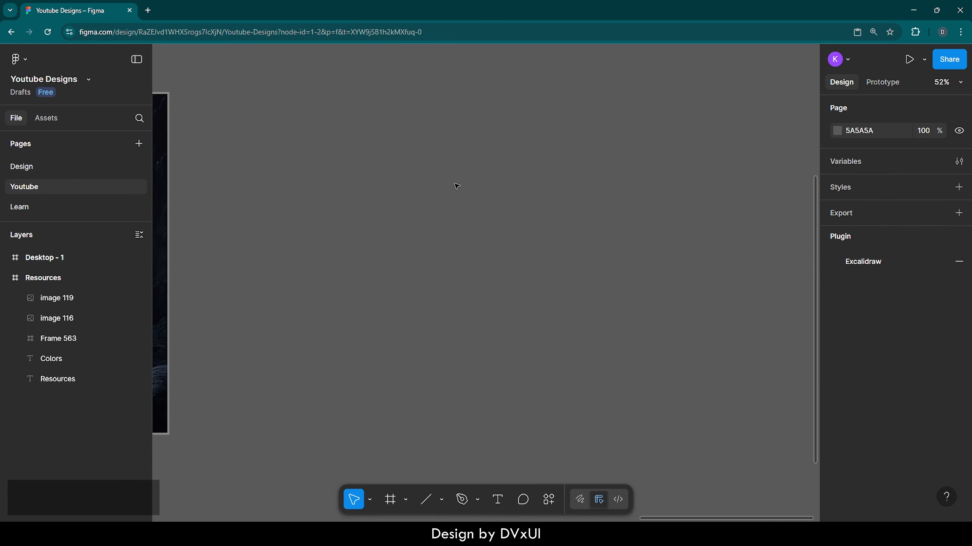
key(ctrl+v)
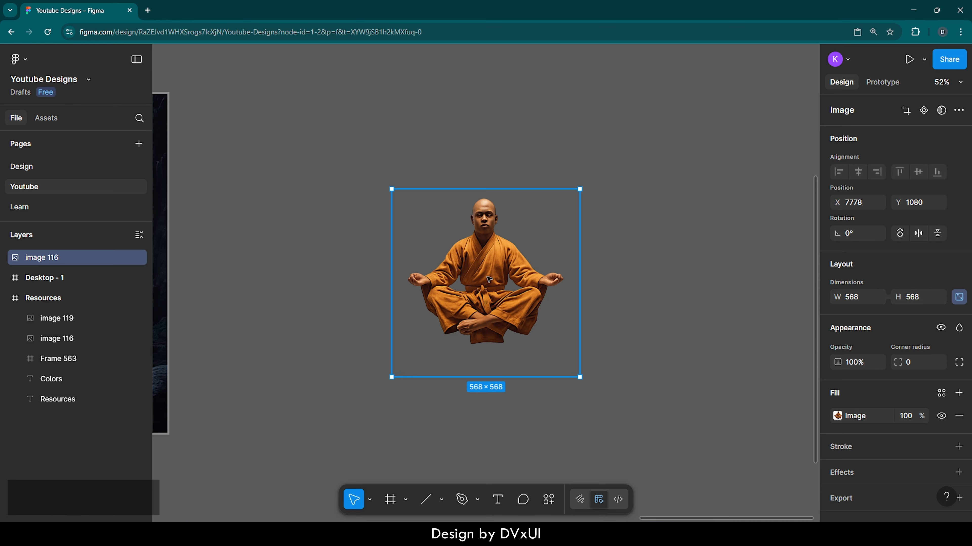
drag(489, 279, 433, 205)
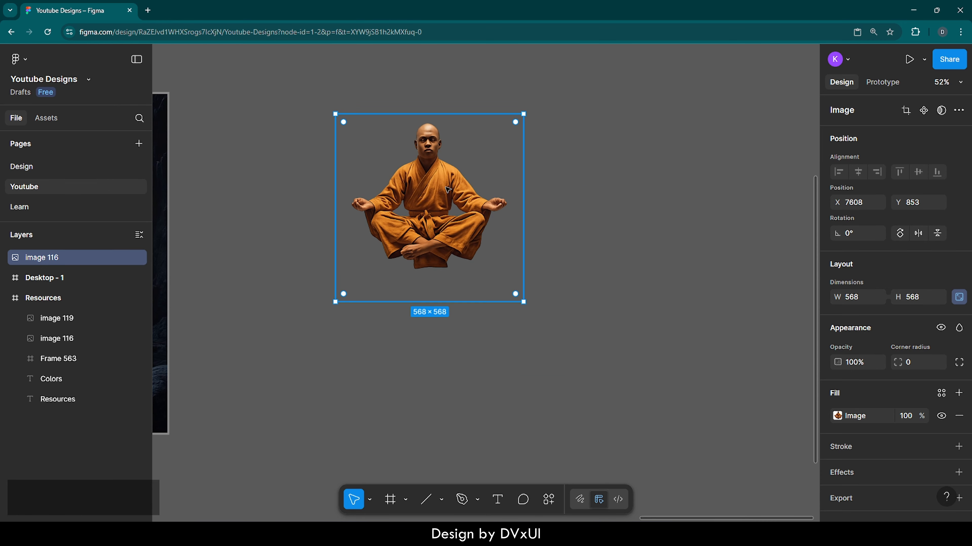
- Create a 568 × 568 frame with locked proportions and place it beside the monk image at about X 8156, Y 956
key(f)
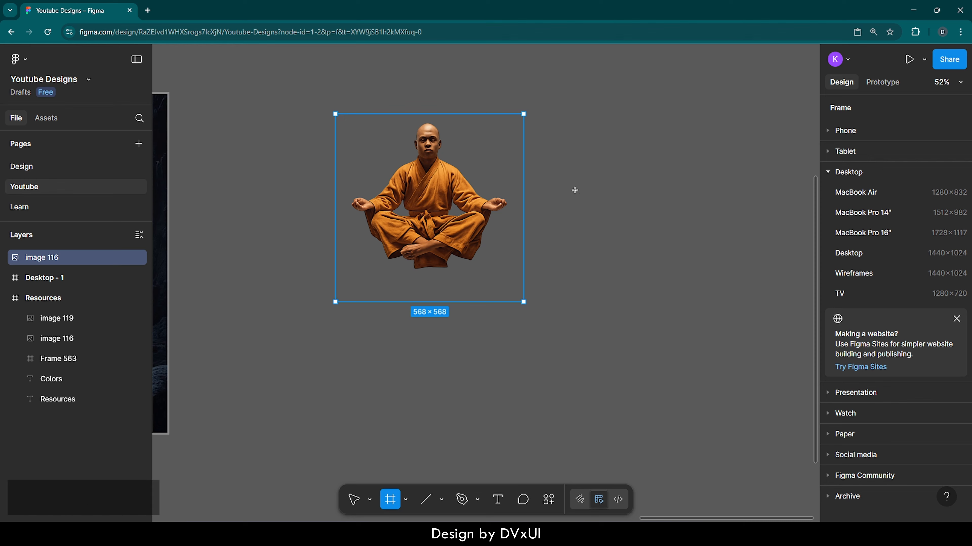
key(ctrl+v)
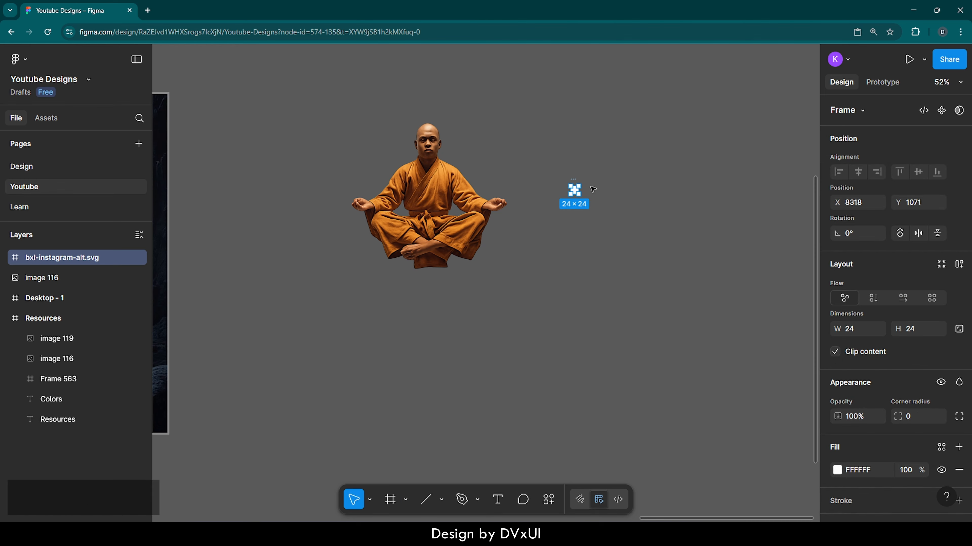
click(959, 329)
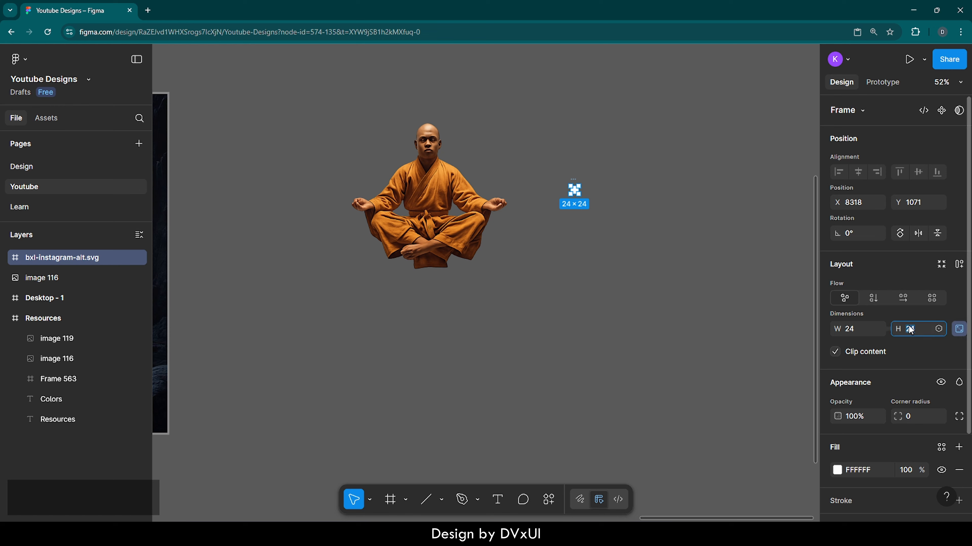
text(568)
key(Return)
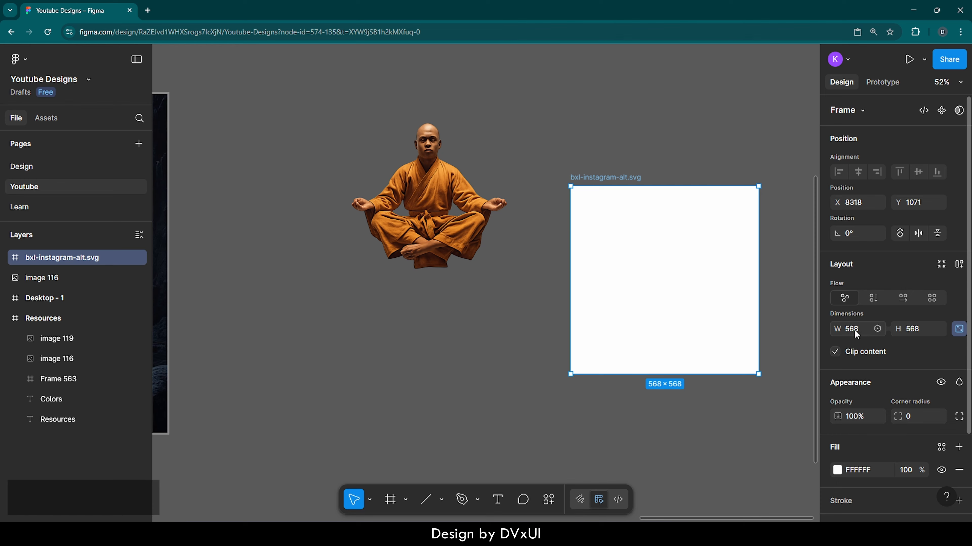
drag(642, 254, 588, 216)
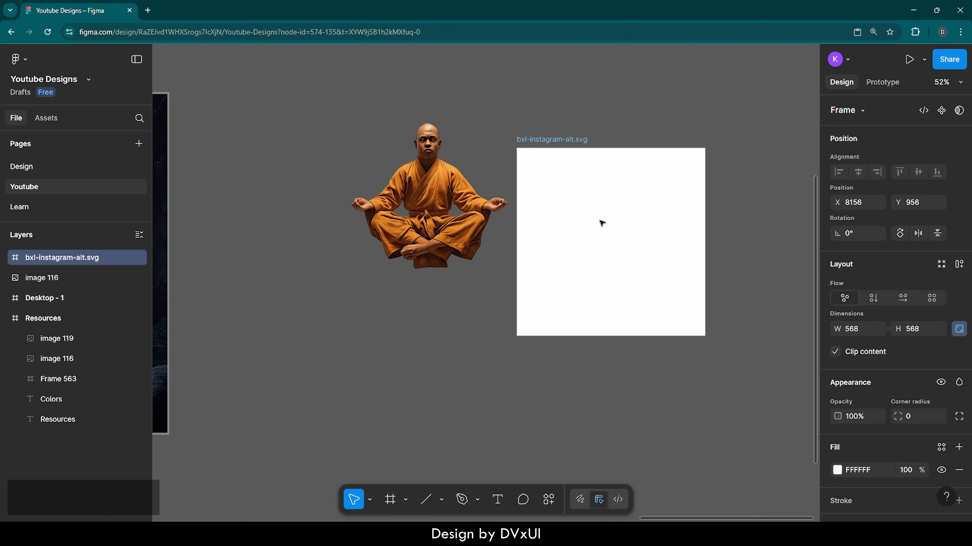
- Rename the new white frame as monk
double_click(561, 141)
key(BackSpace)
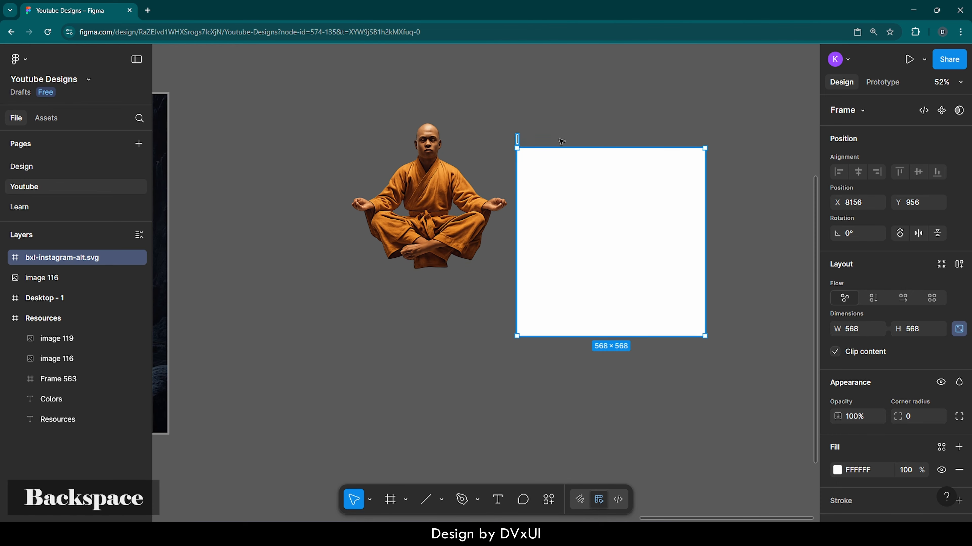
text(monk)
key(Return)
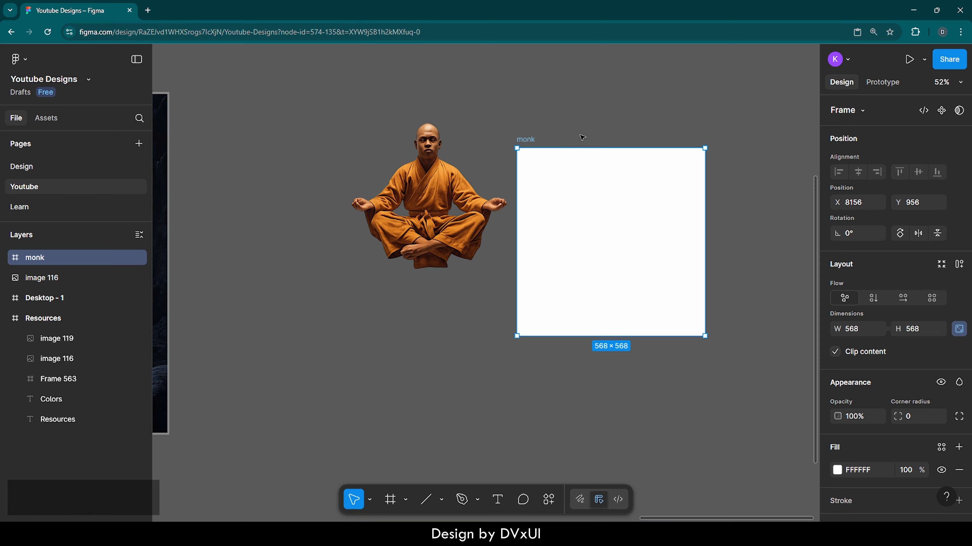
click(583, 138)
- Transfer the monk image into the monk frame, centered both ways, and move the frame closer to Desktop - 1
click(442, 141)
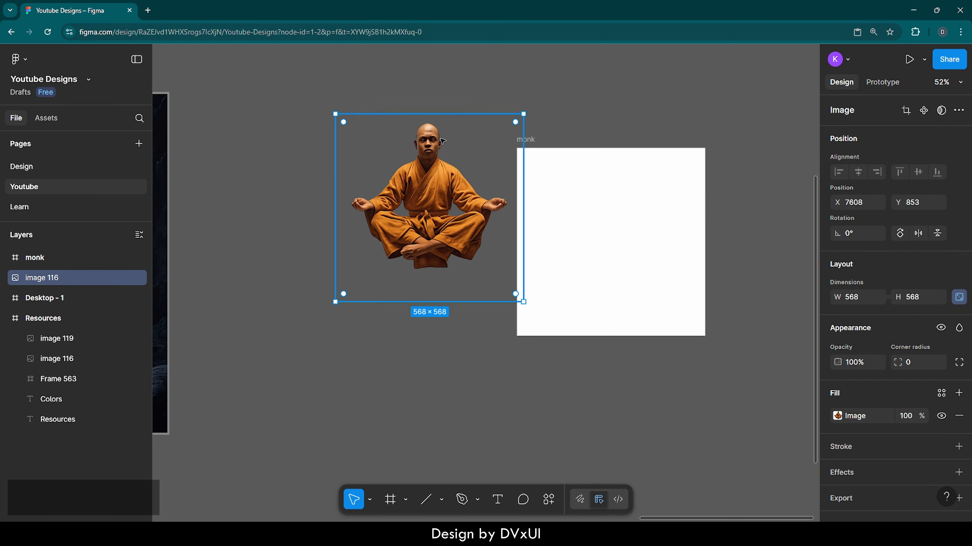
key(ctrl+x)
click(578, 221)
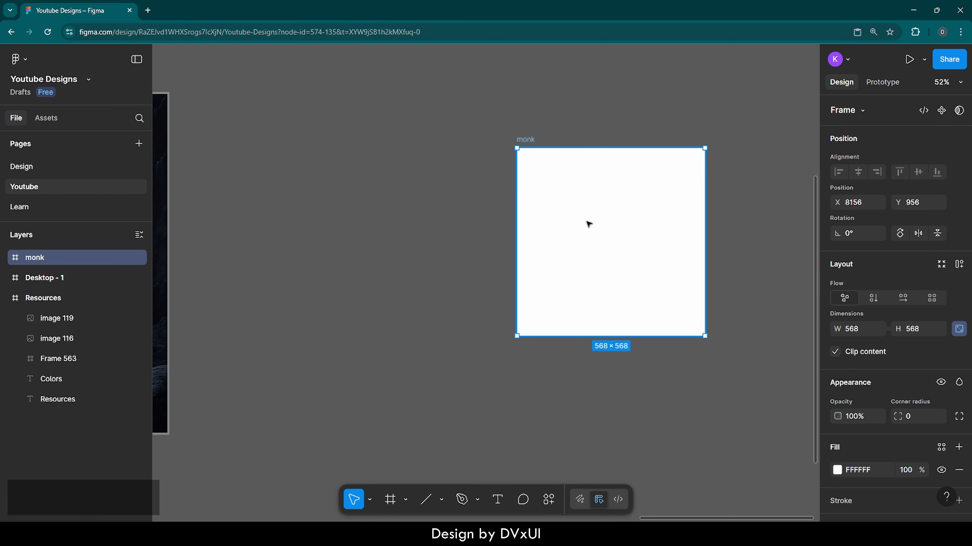
key(ctrl+v)
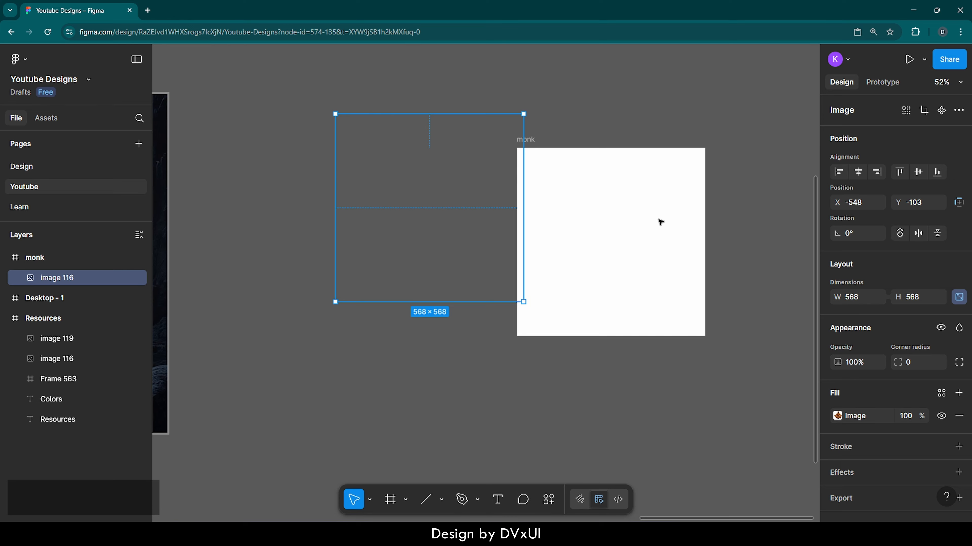
click(853, 172)
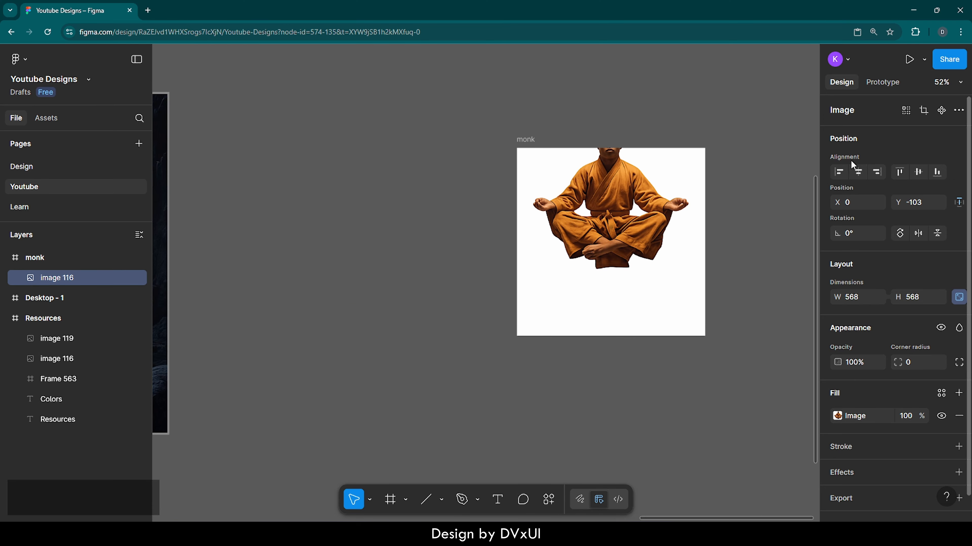
click(918, 173)
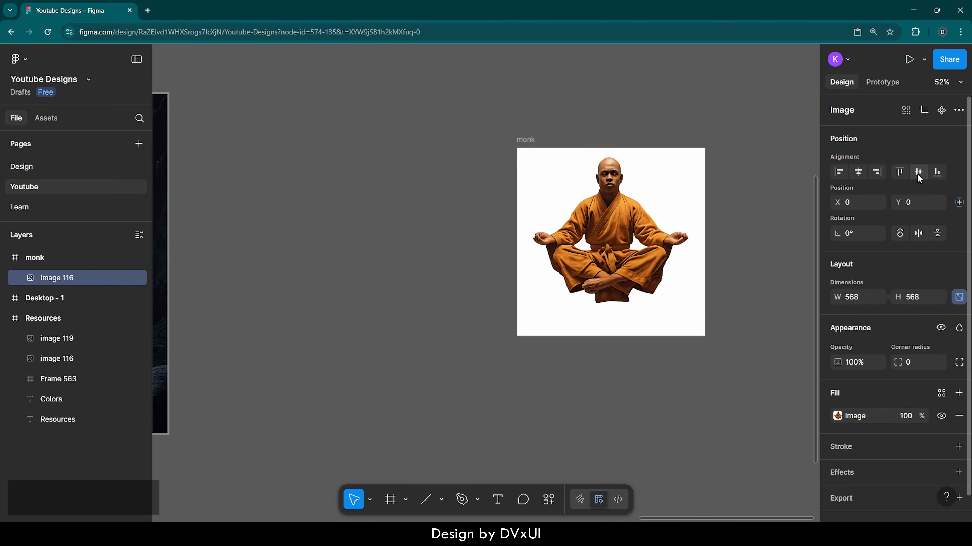
drag(521, 142, 332, 126)
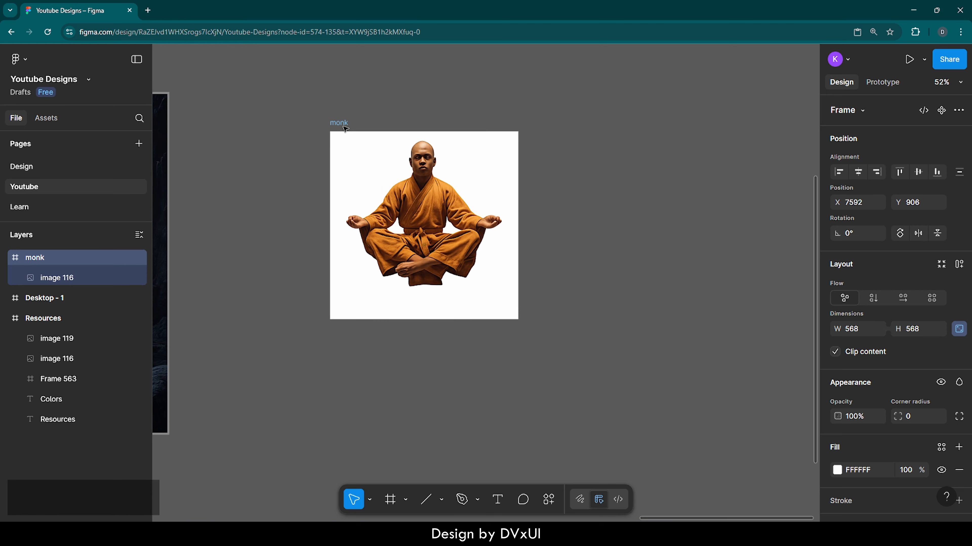
- Move the monk image down inside its monk frame so that it sits at Y 64
click(479, 95)
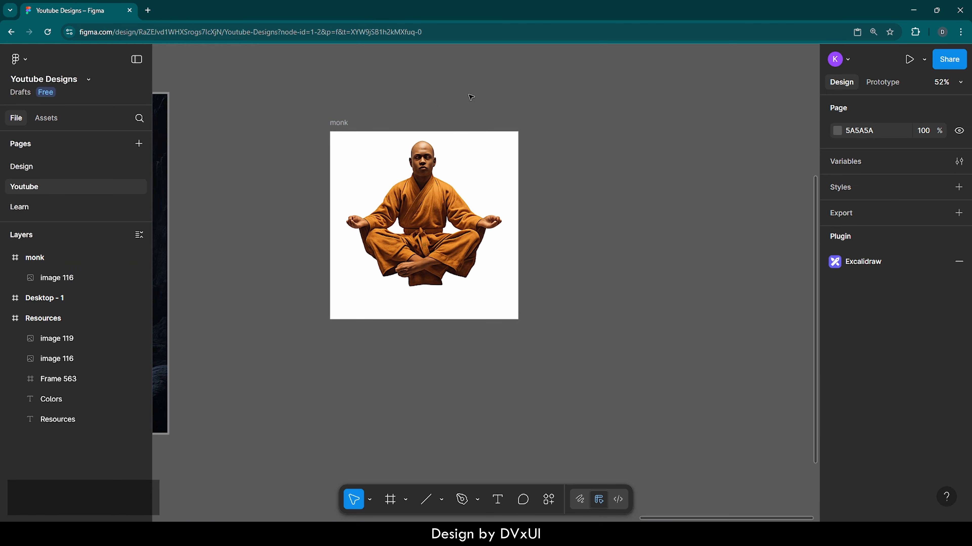
click(438, 176)
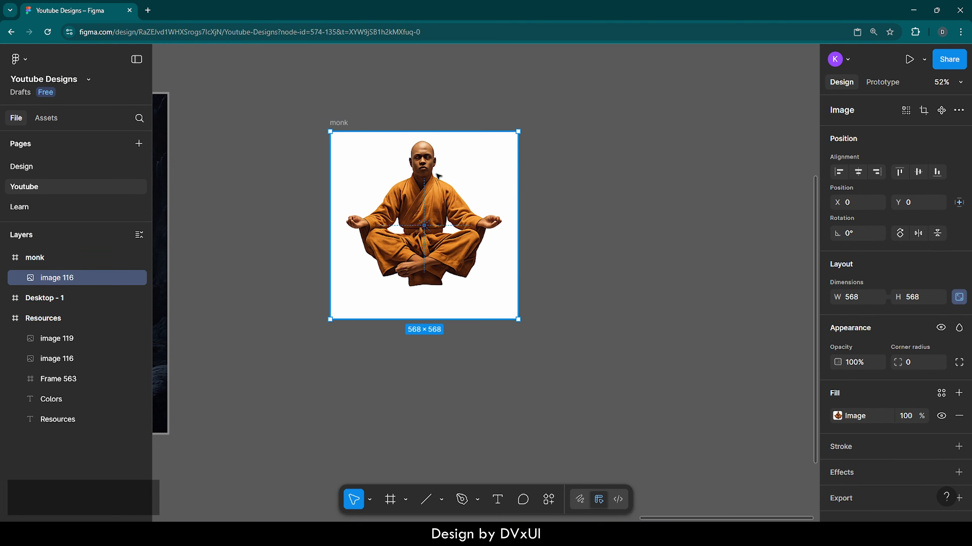
key(shift)
key(shift+Down)
key(shift+Down)
key(shift+Down)
key(shift+Down)
key(shift+Down)
key(shift+Down)
key(shift+Down)
key(shift+Down)
key(shift+Down)
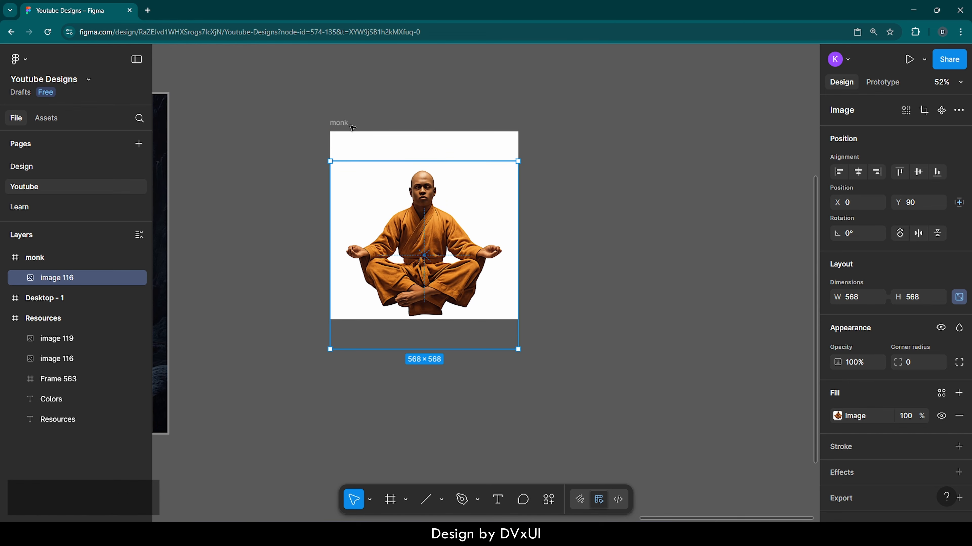
key(alt)
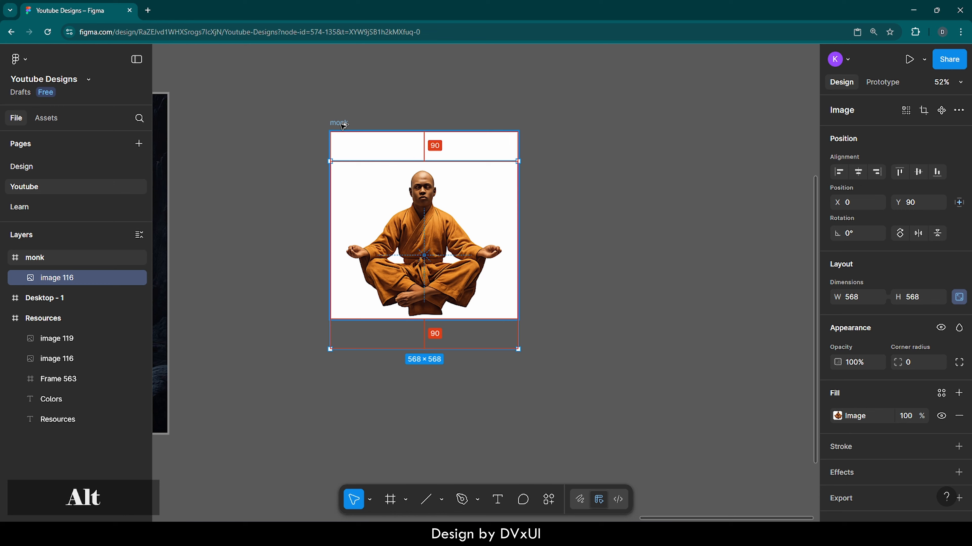
key(shift+Up)
key(shift+Up)
key(shift+Up)
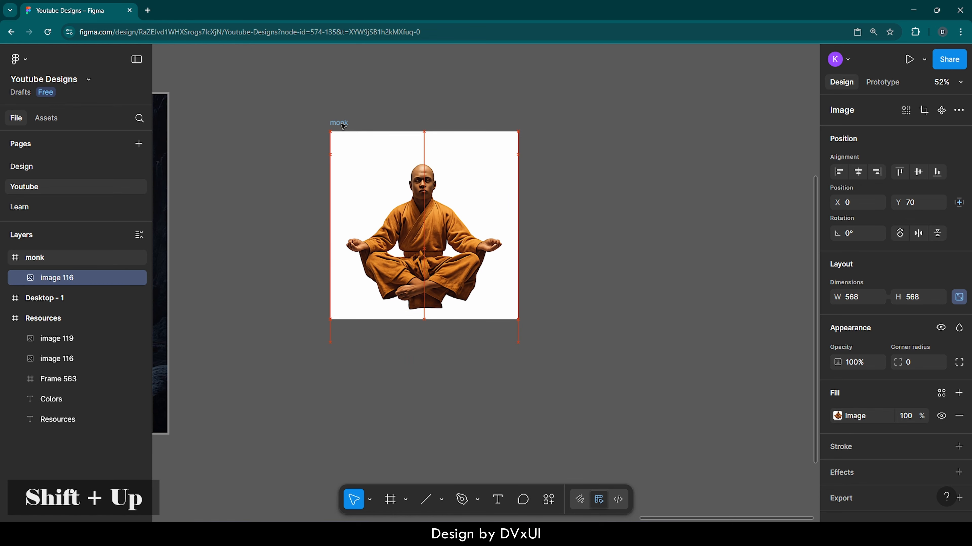
key(alt)
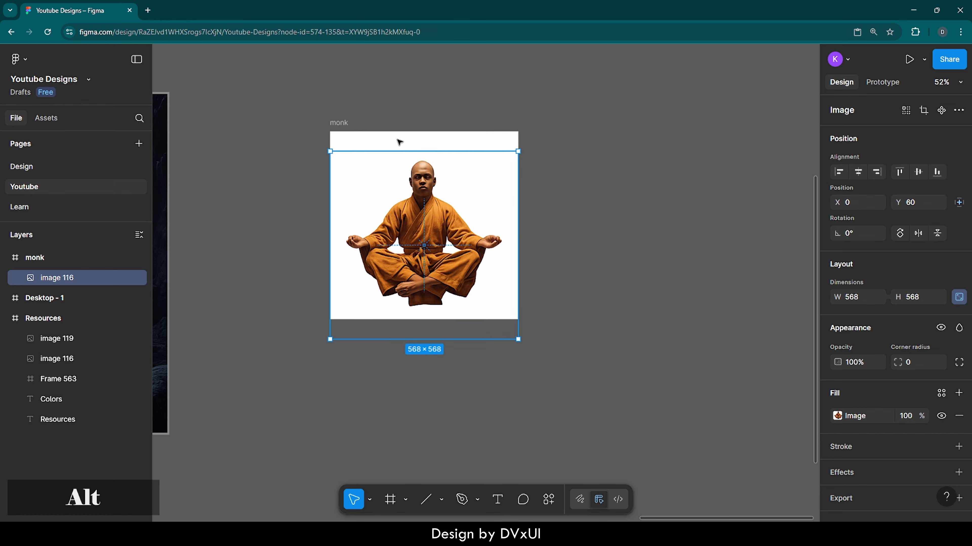
key(Down)
key(Down)
key(Down)
key(Down)
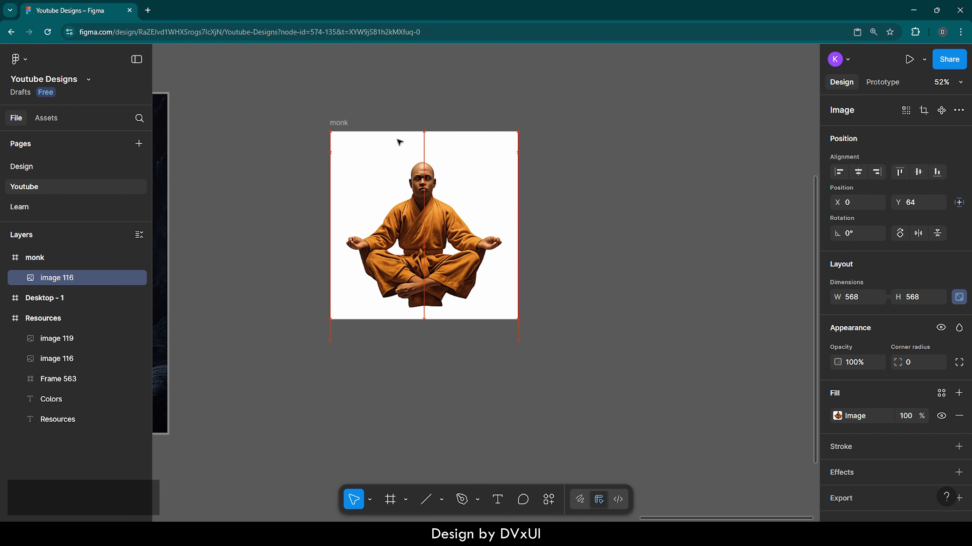
key(alt)
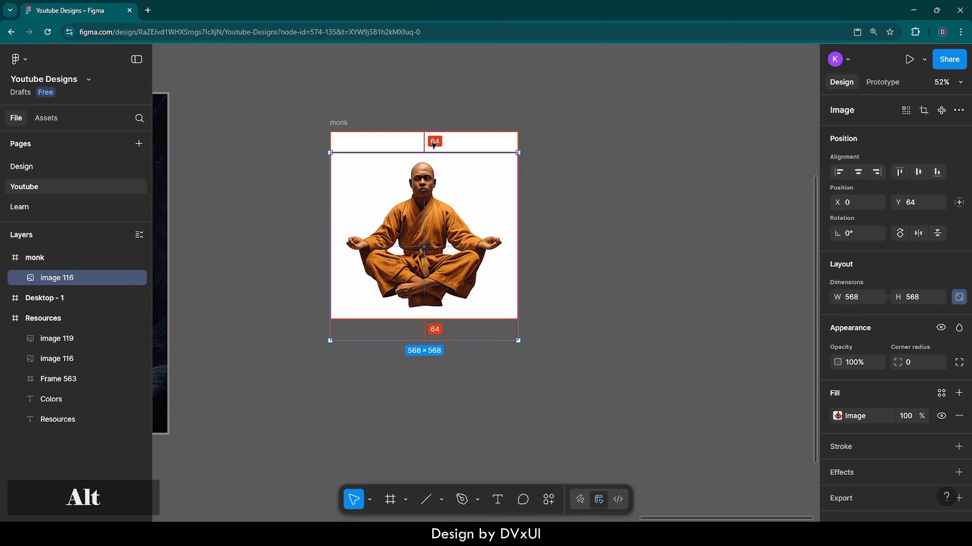
- Duplicate the monk frame and place the copy beside the original at X 8445, Y 906
click(444, 116)
click(335, 122)
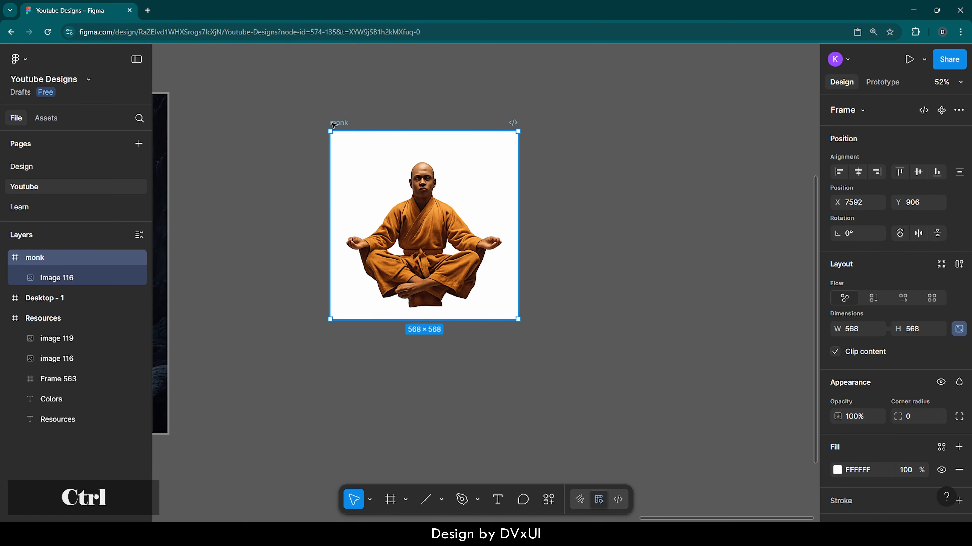
key(ctrl+c)
key(ctrl+v)
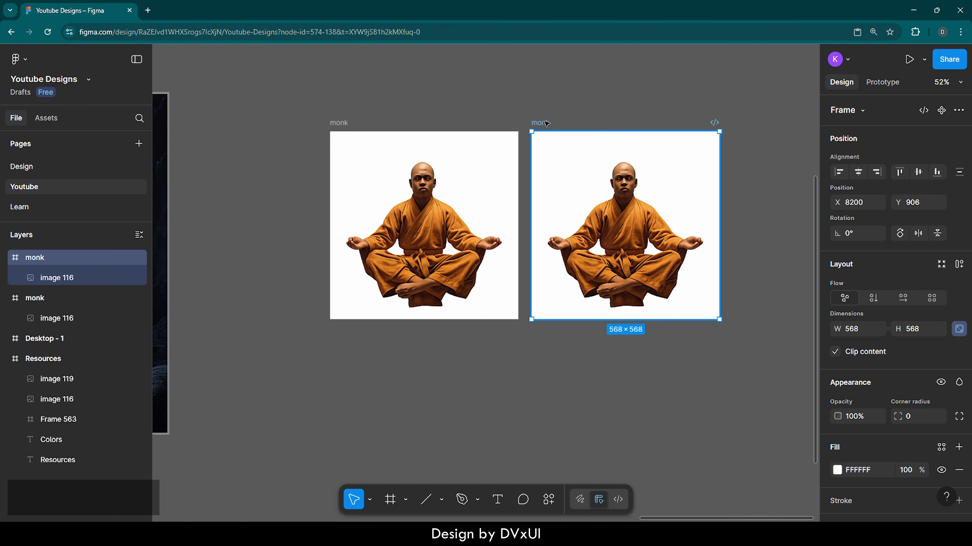
drag(546, 123, 628, 122)
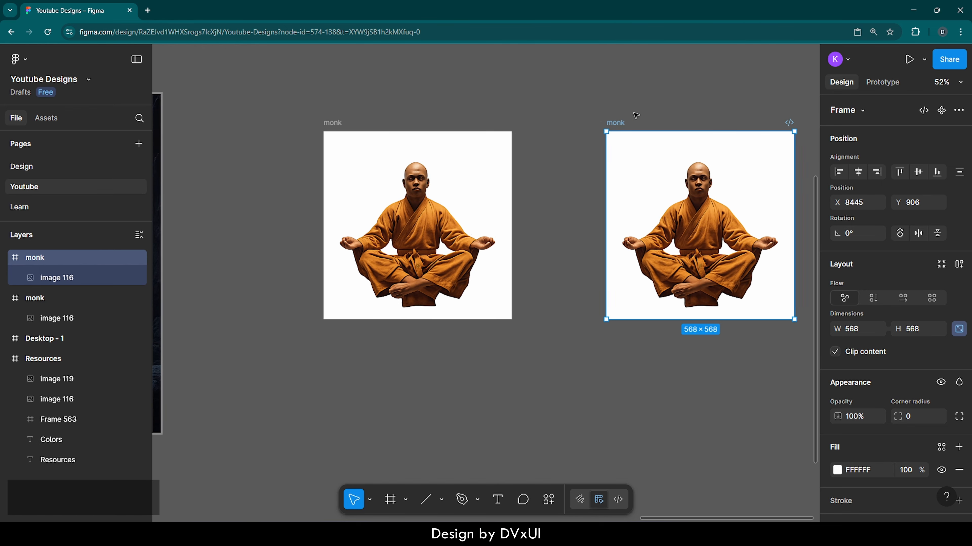
- Center the monk image vertically inside the duplicated monk frame
scroll(635, 115, right, 3)
drag(634, 191, 634, 212)
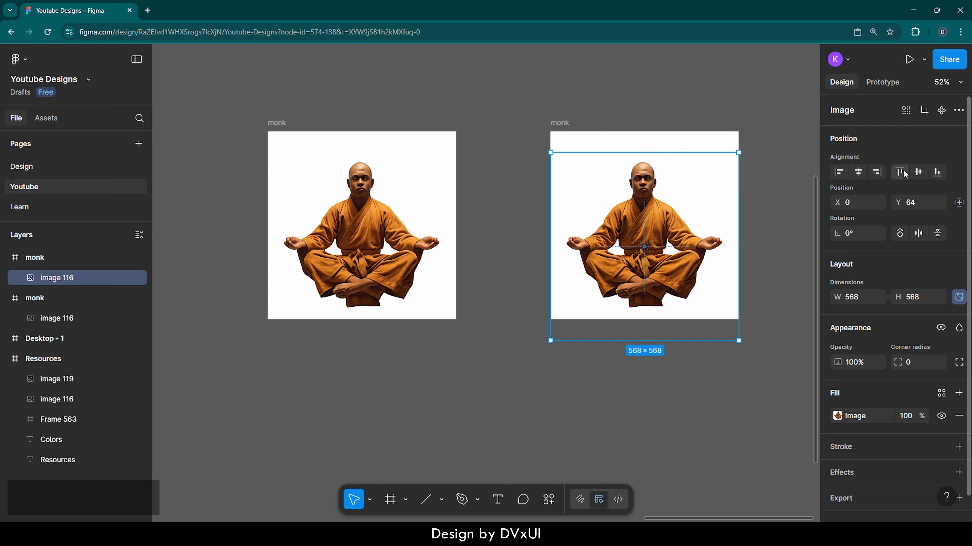
click(920, 173)
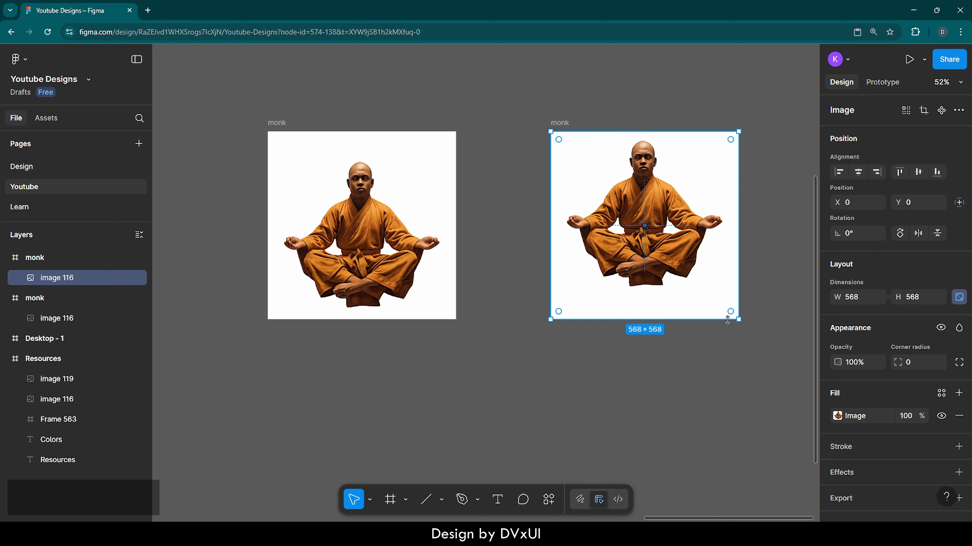
click(559, 361)
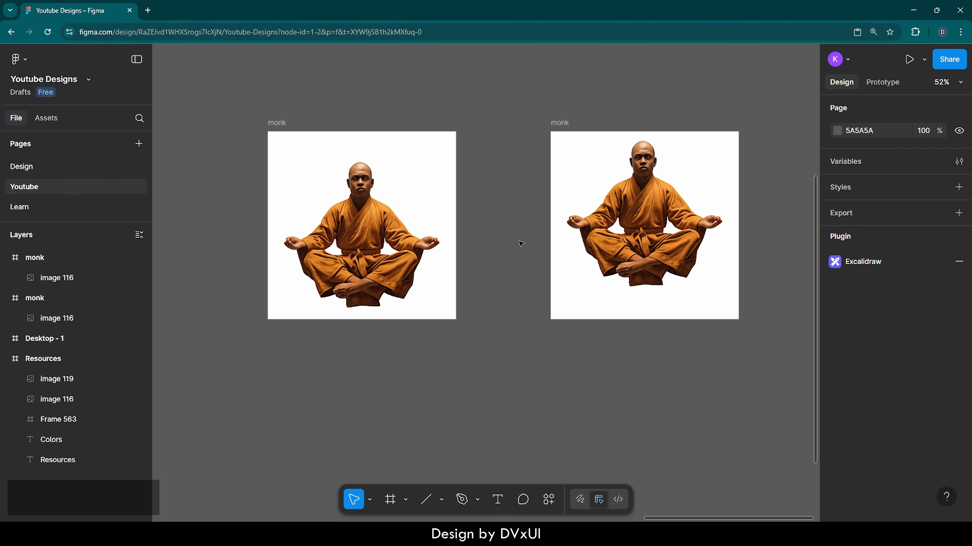
- Remove the white FFFFFF fill from both monk frames together
click(336, 135)
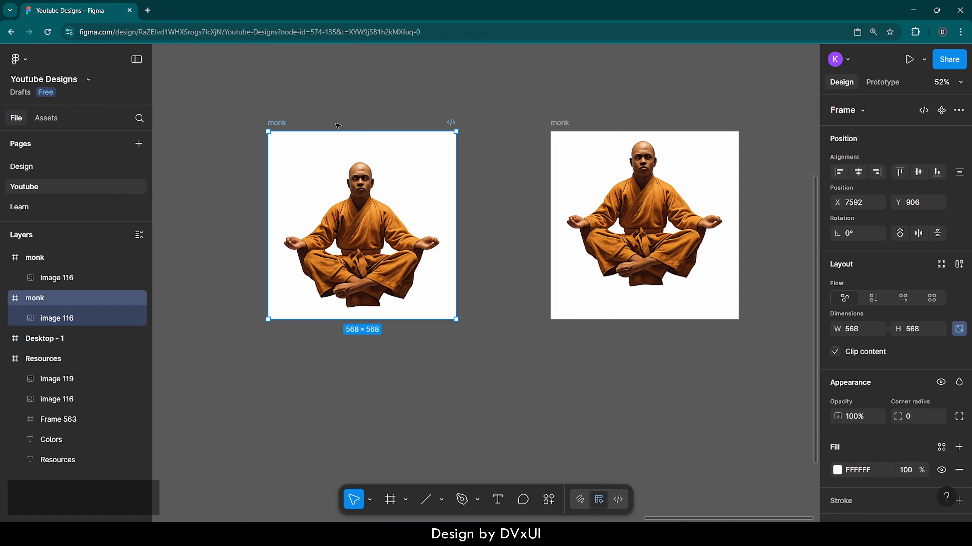
shift+click(559, 131)
scroll(858, 440, down, 3)
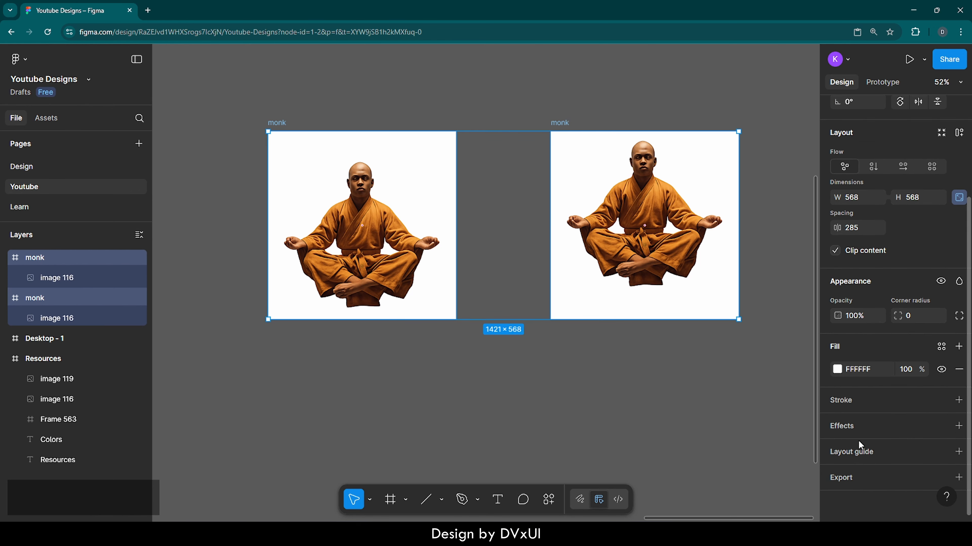
click(958, 369)
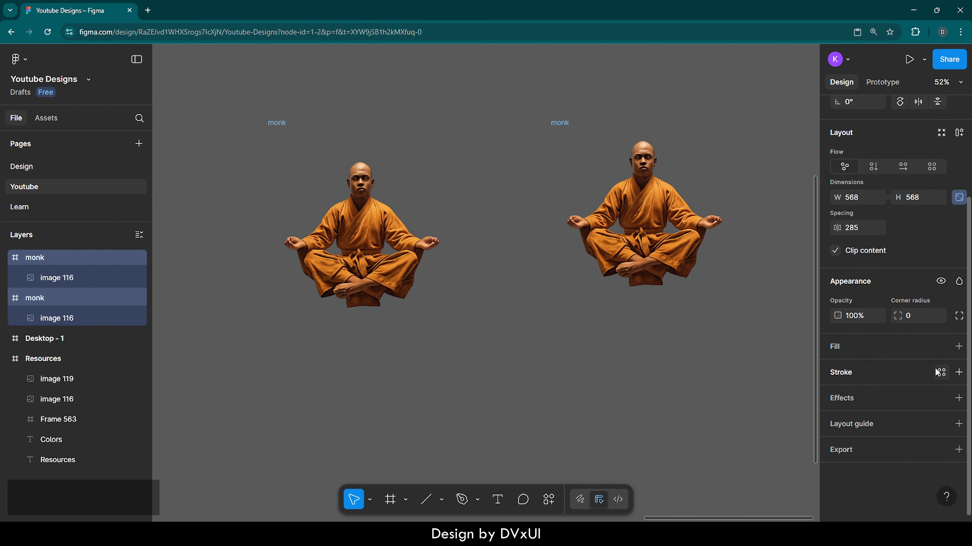
click(669, 382)
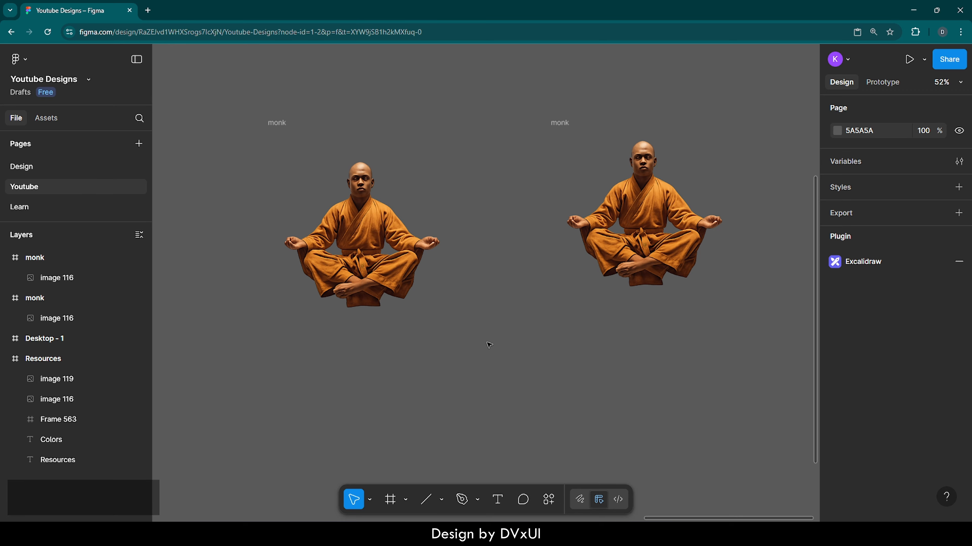
- Combine the two monk frames into a single component set
drag(228, 95, 791, 409)
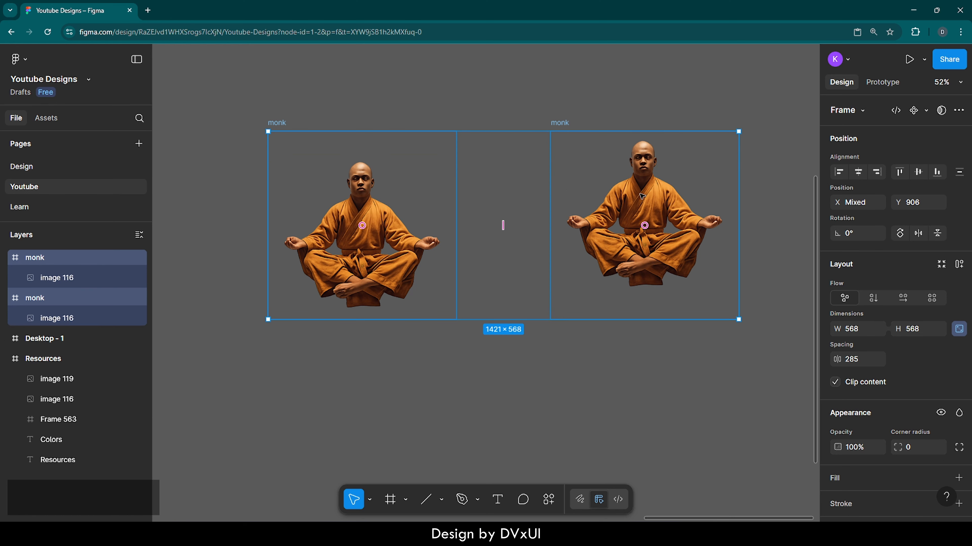
click(926, 111)
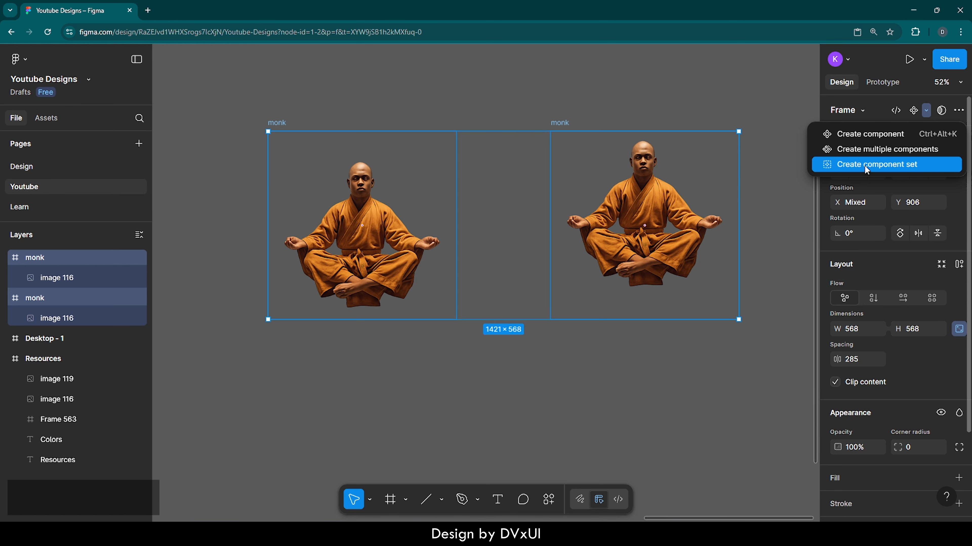
click(903, 165)
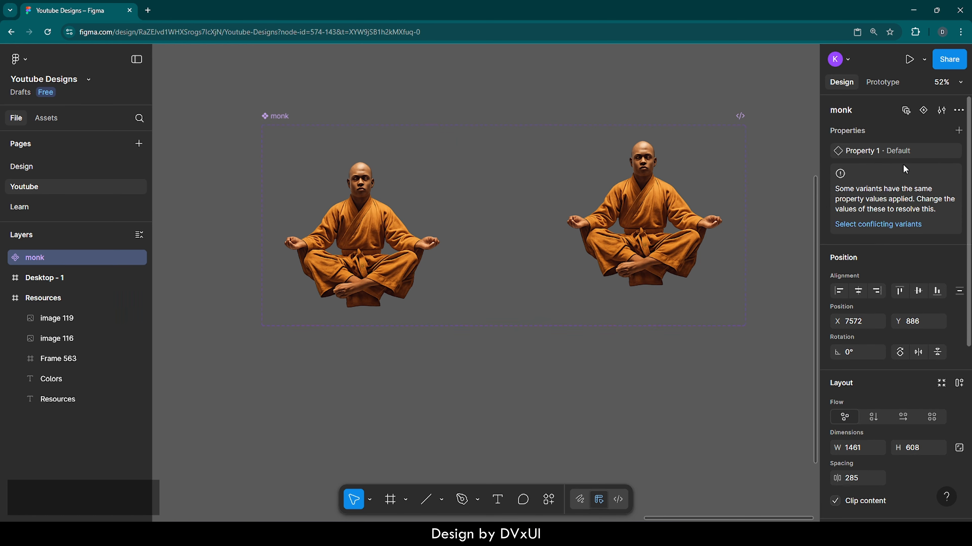
click(778, 164)
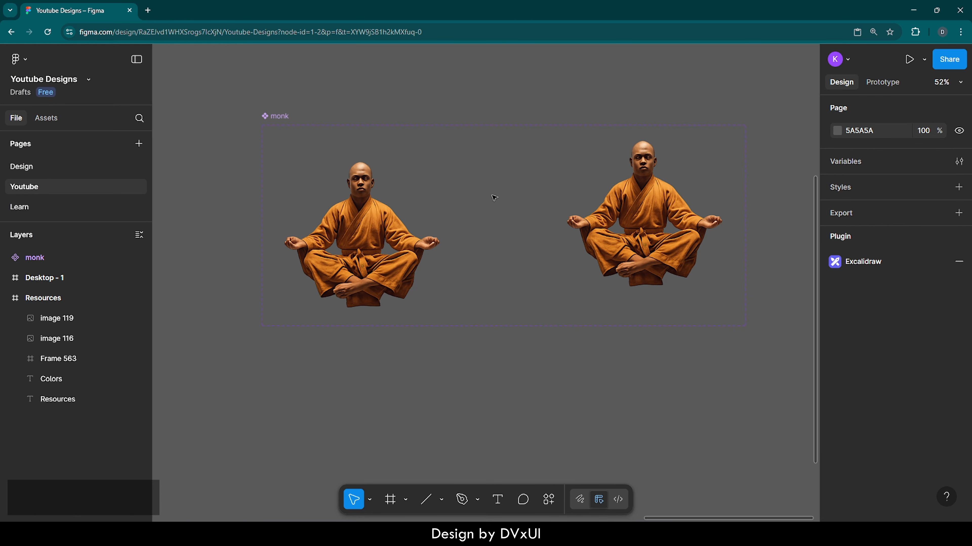
- Set Property 1 of the variant with the higher-placed monk to hover
click(272, 119)
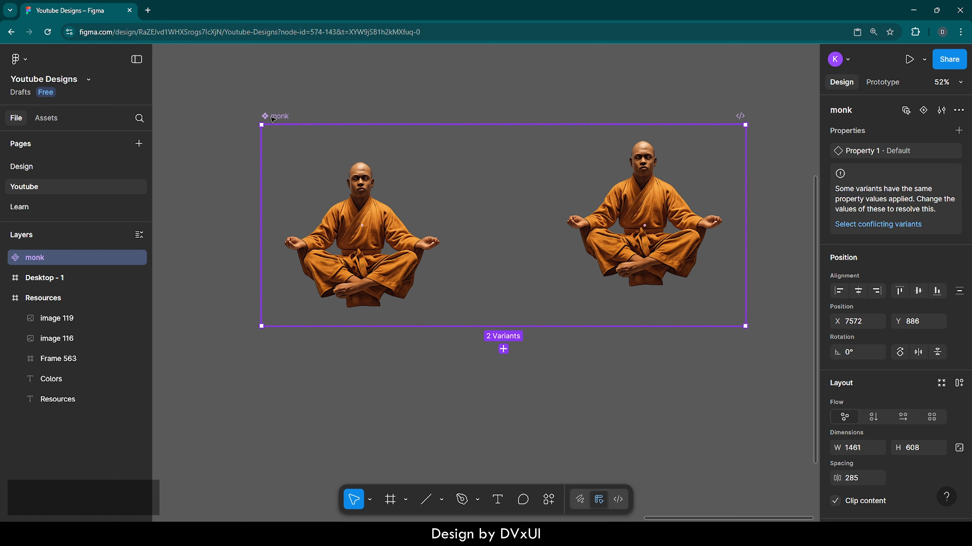
click(350, 215)
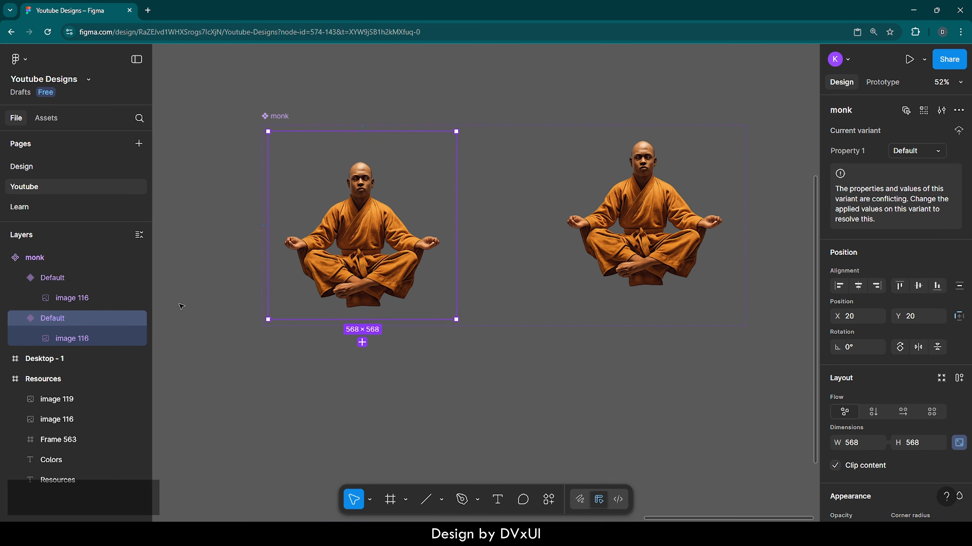
click(637, 198)
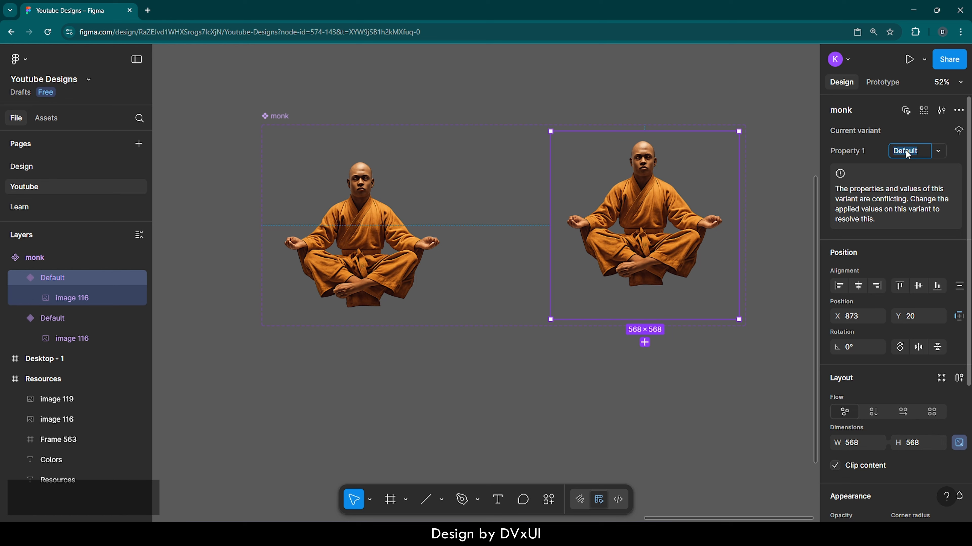
key(BackSpace)
text(hover)
key(Return)
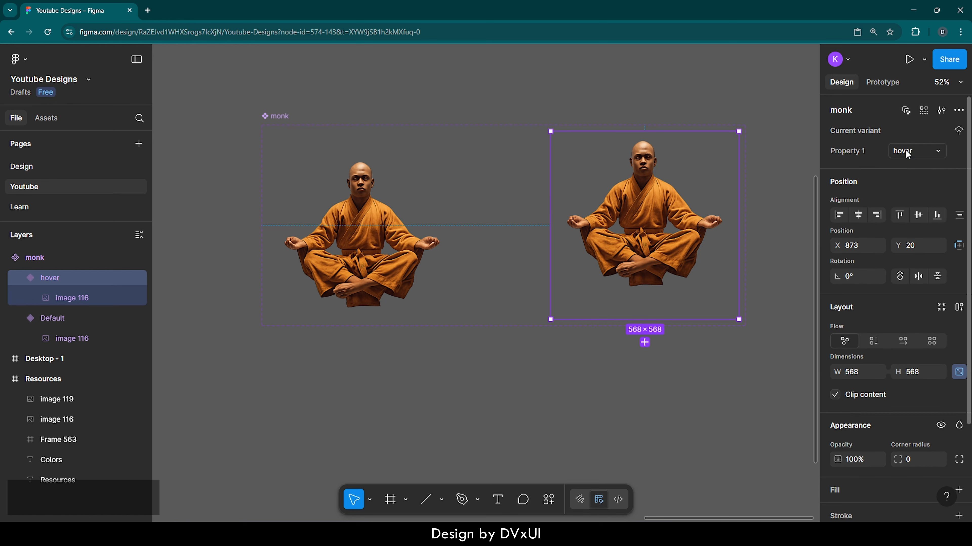
click(769, 163)
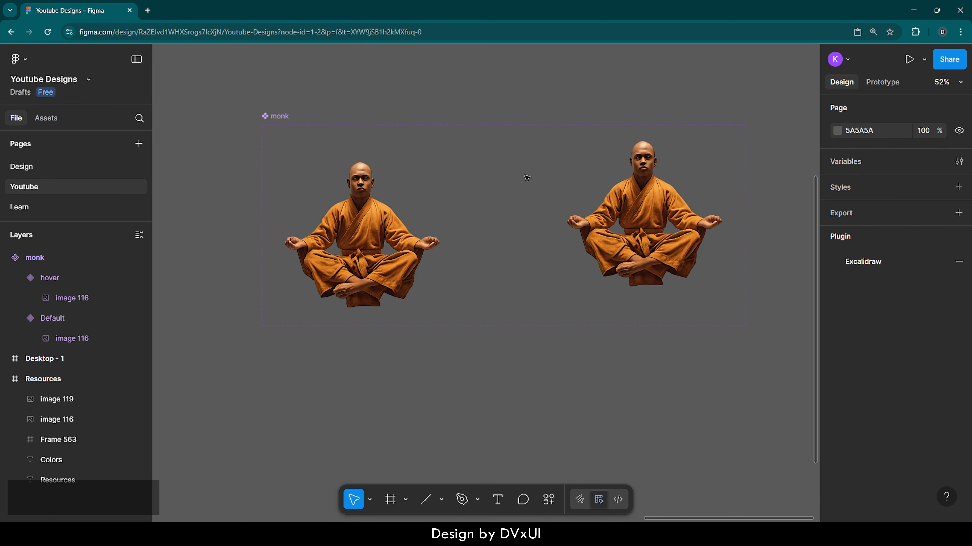
- Create a prototype connection from the Default monk variant to the hover variant, using the On click, Change to interaction
click(367, 222)
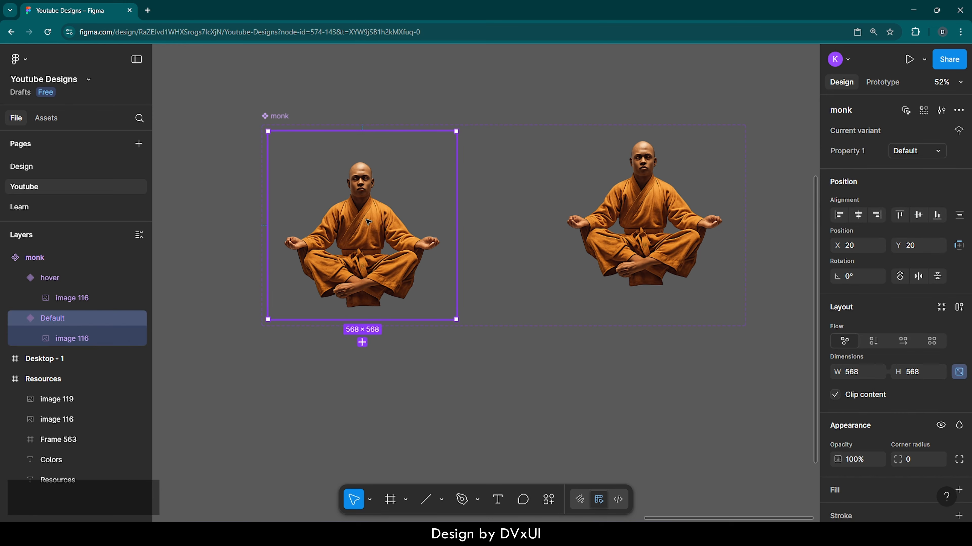
click(887, 83)
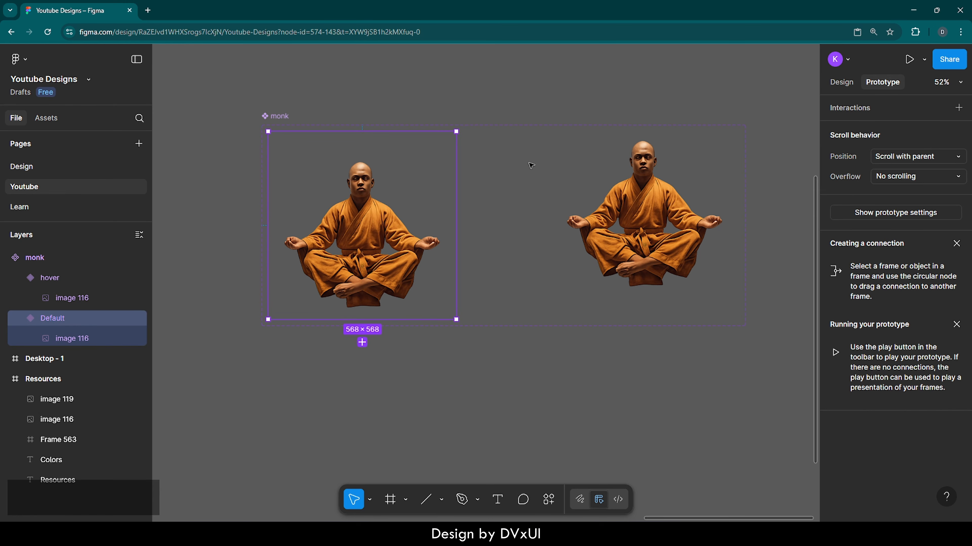
mouse_move(453, 215)
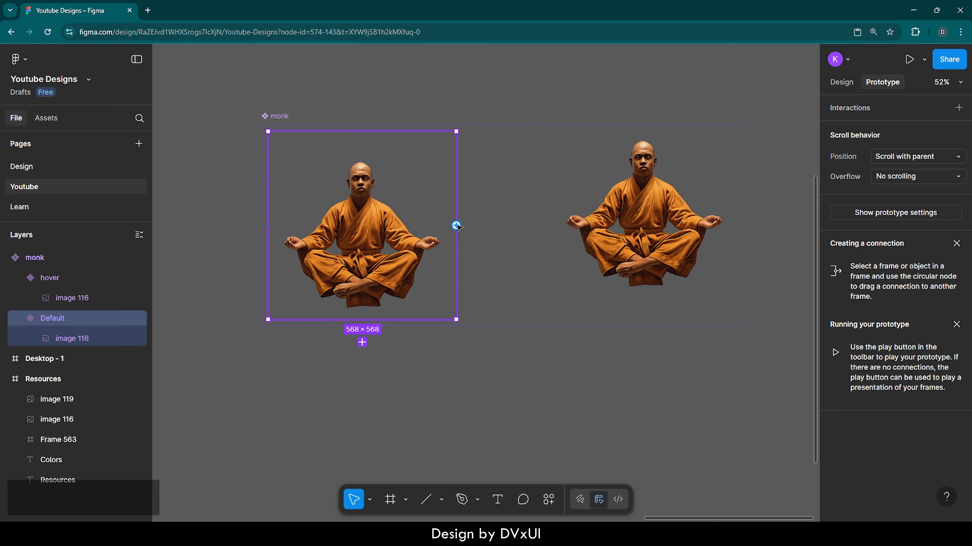
drag(455, 226, 459, 218)
drag(461, 213, 567, 198)
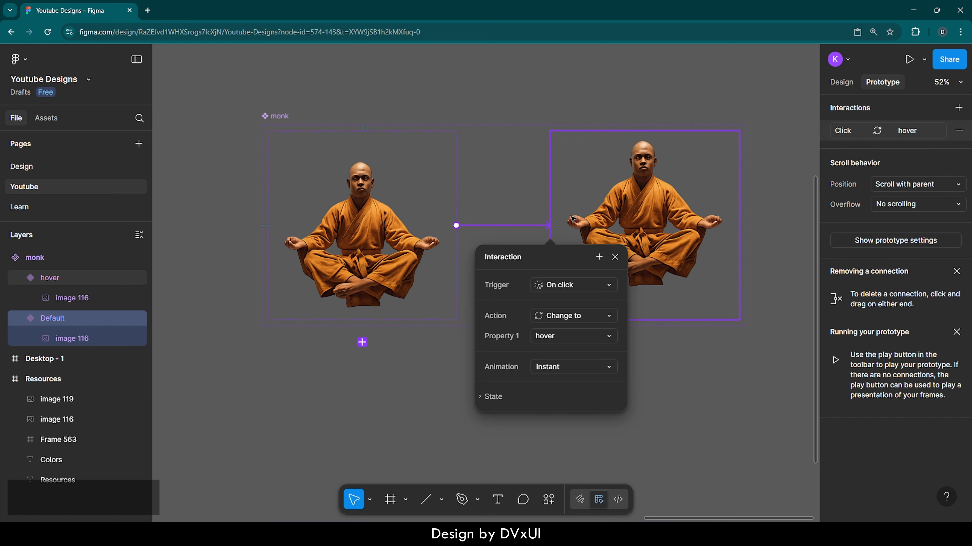
- Connect the hover monk variant back to the Default variant with an On click, Change to interaction
click(626, 210)
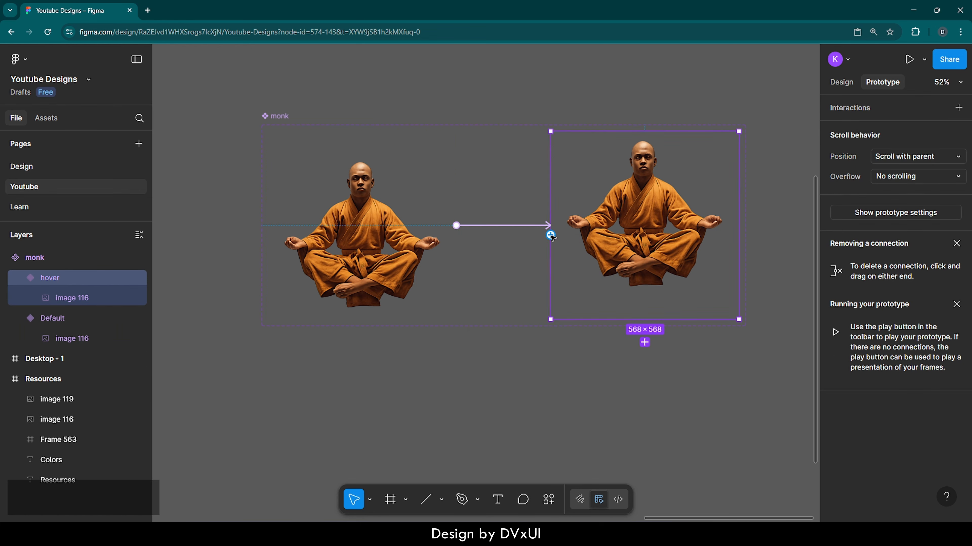
drag(550, 235, 450, 206)
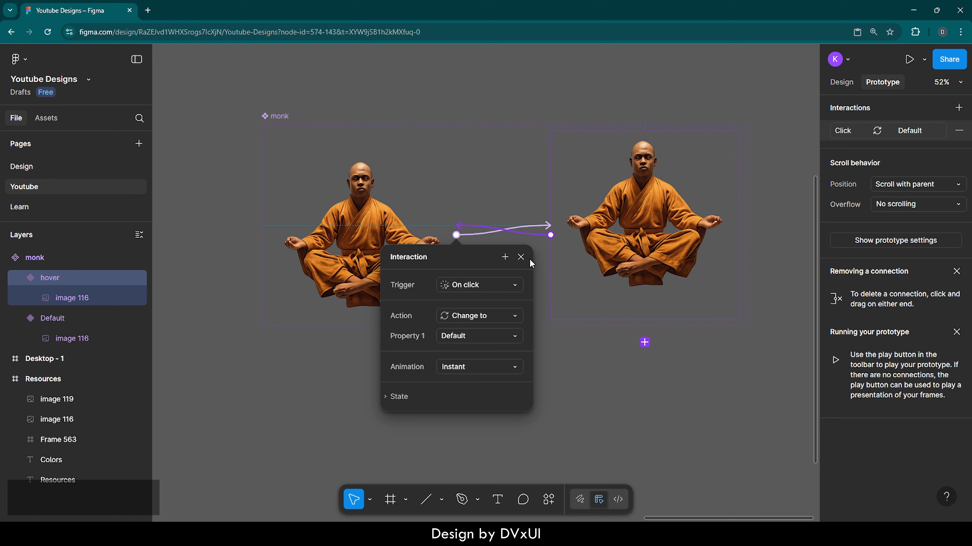
click(520, 256)
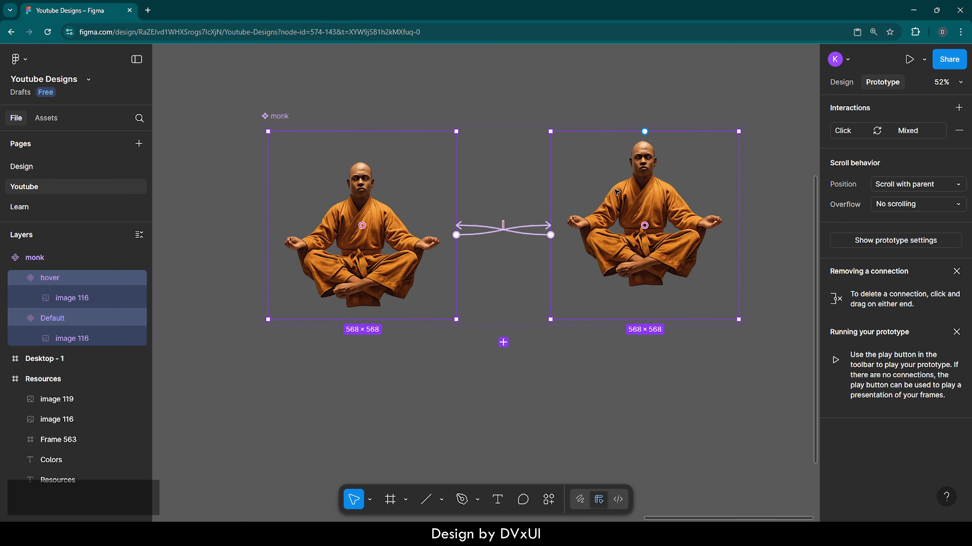
- Change the trigger of both monk variant interactions to After delay with a 1 ms delay
click(862, 133)
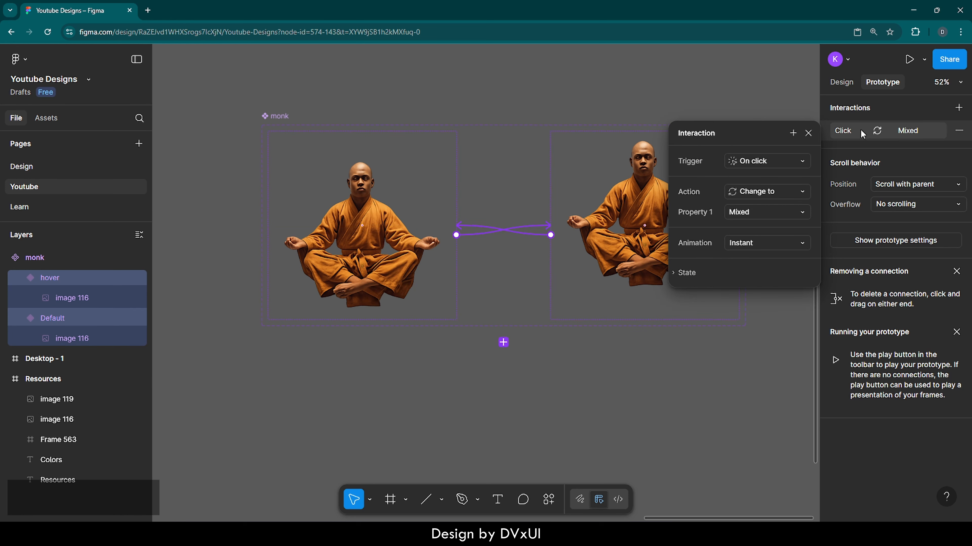
click(747, 163)
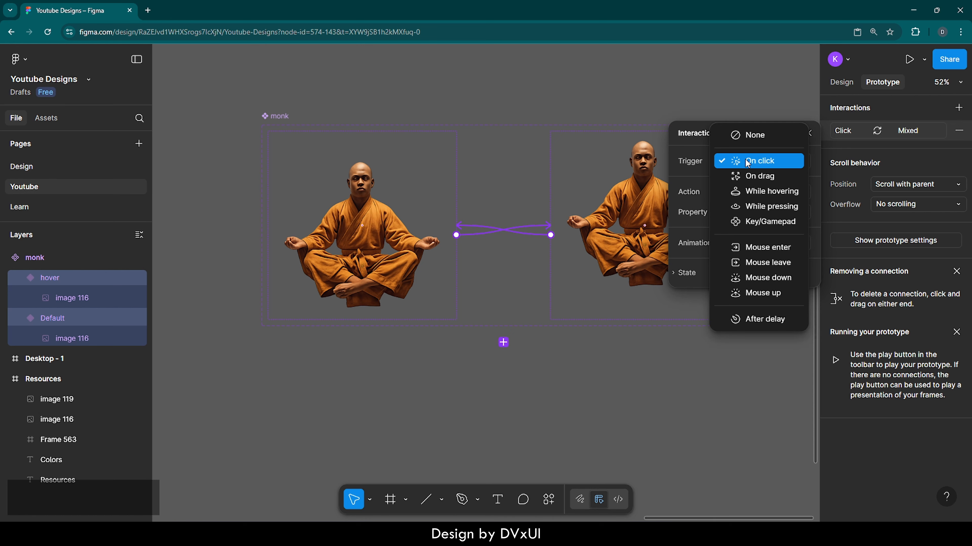
click(749, 320)
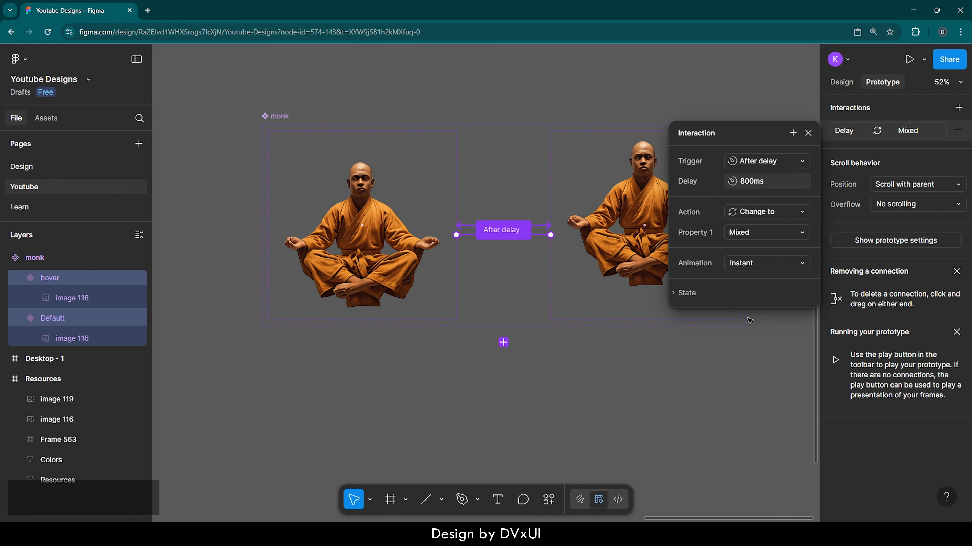
click(747, 181)
key(BackSpace)
text(1)
key(Return)
- Set the interactions' animation to Smart animate with a Custom bezier curve
click(740, 270)
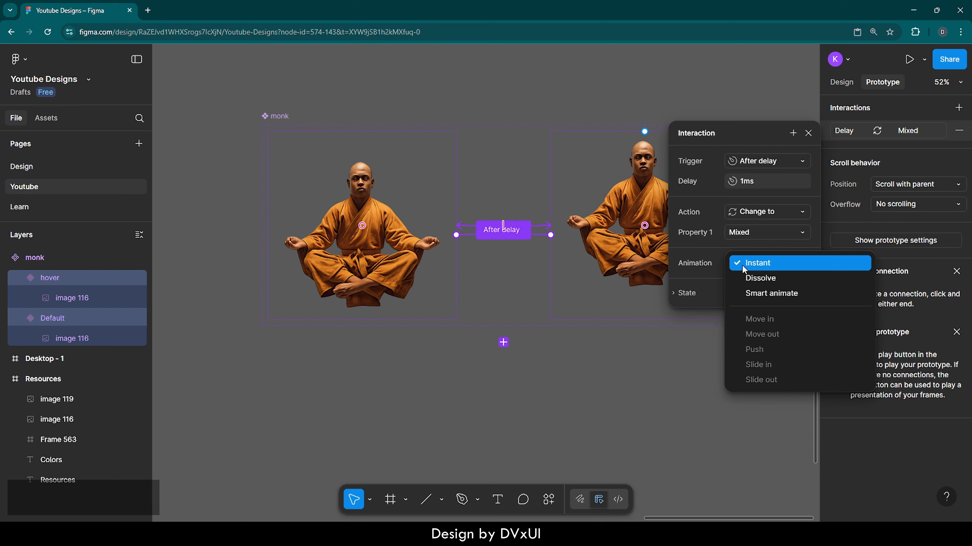
click(748, 293)
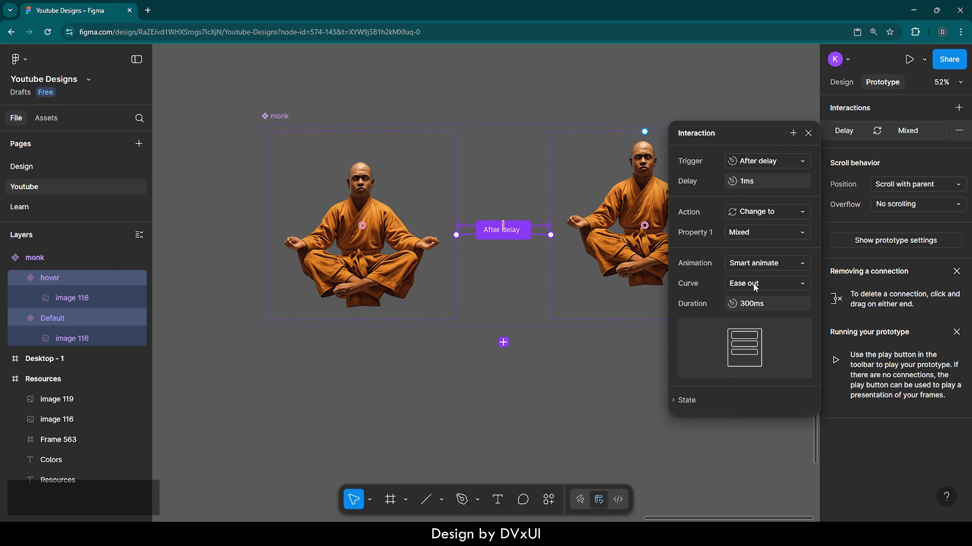
click(755, 288)
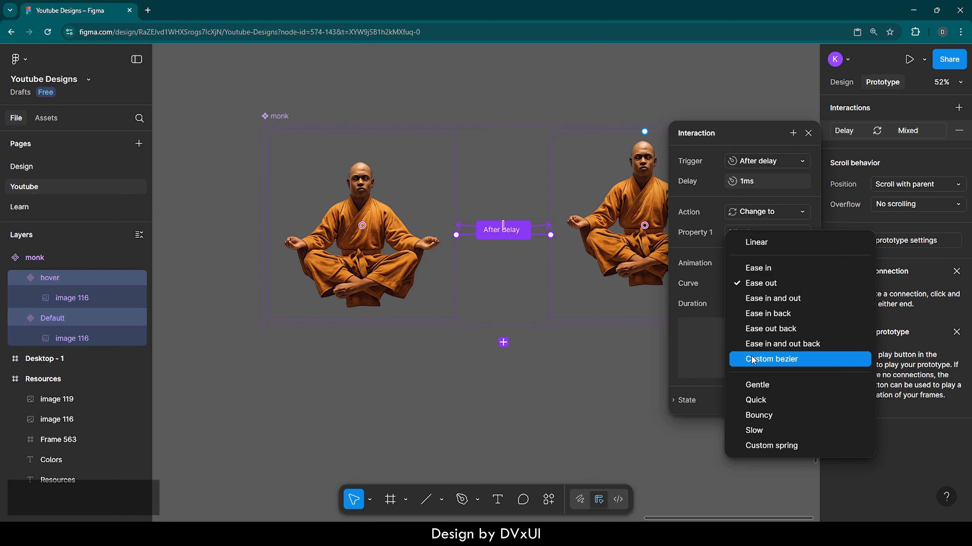
click(785, 360)
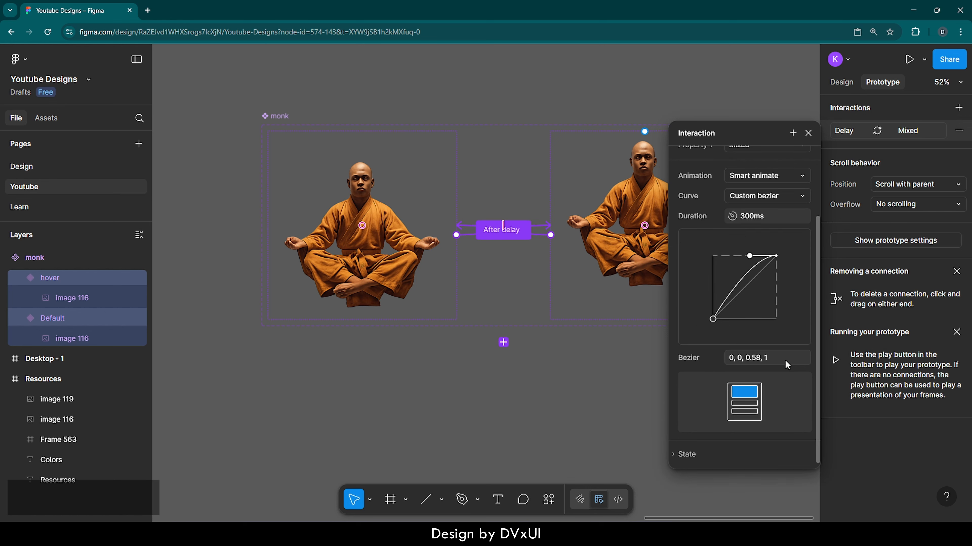
- Reshape the custom bezier curve by moving its start handle to about 0.48, 0.01
click(785, 361)
key(BackSpace)
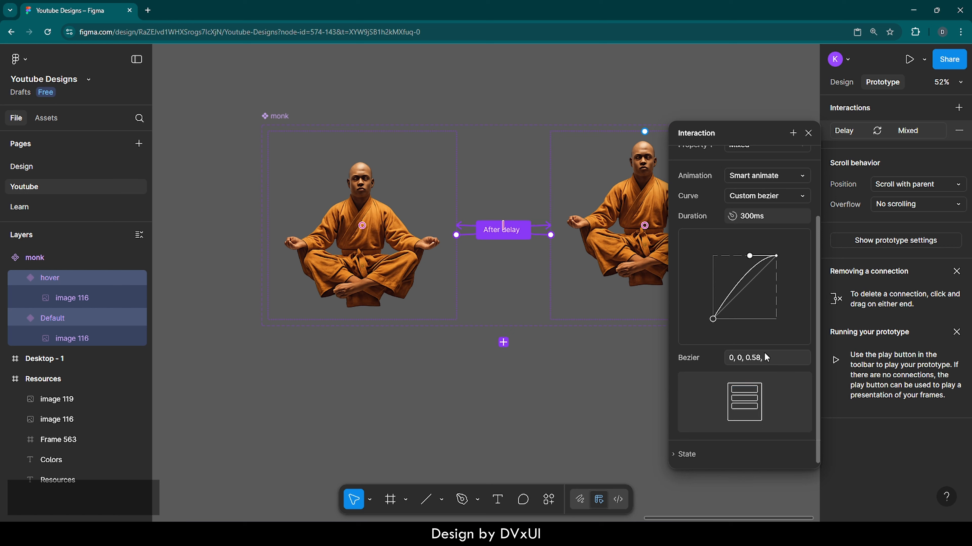
drag(713, 320, 743, 319)
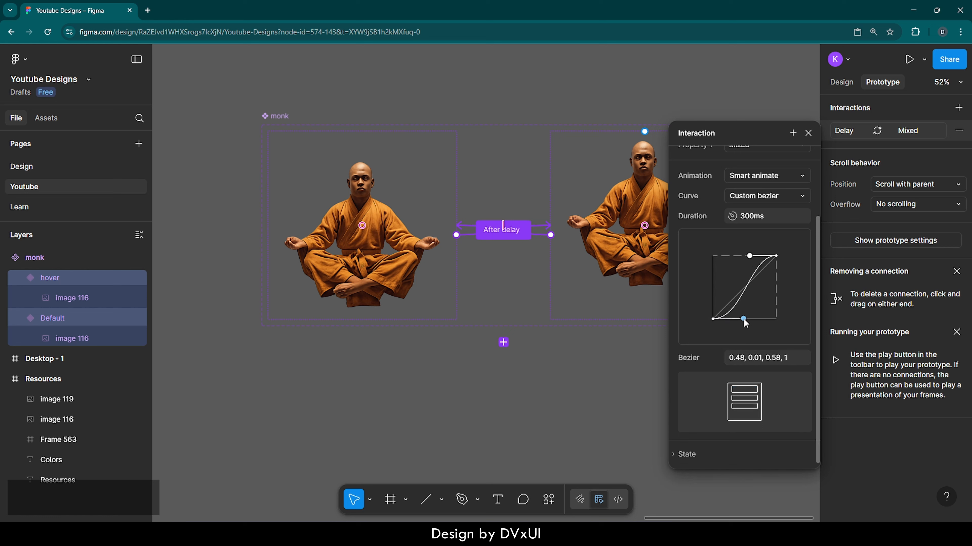
- Set the custom bezier values to 0.5, 0, 0.5, 1
click(762, 358)
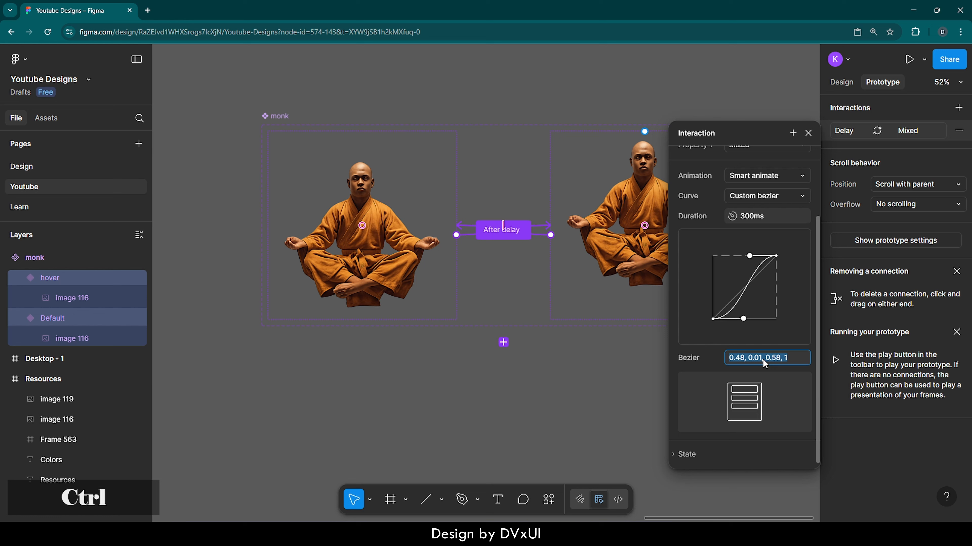
key(BackSpace)
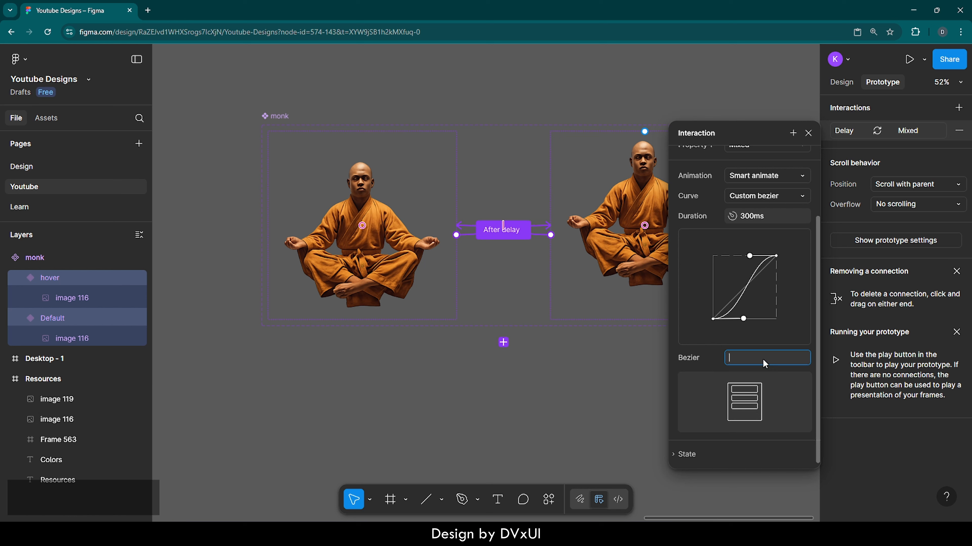
text(0.5, 9)
key(BackSpace)
text(0.)
key(BackSpace)
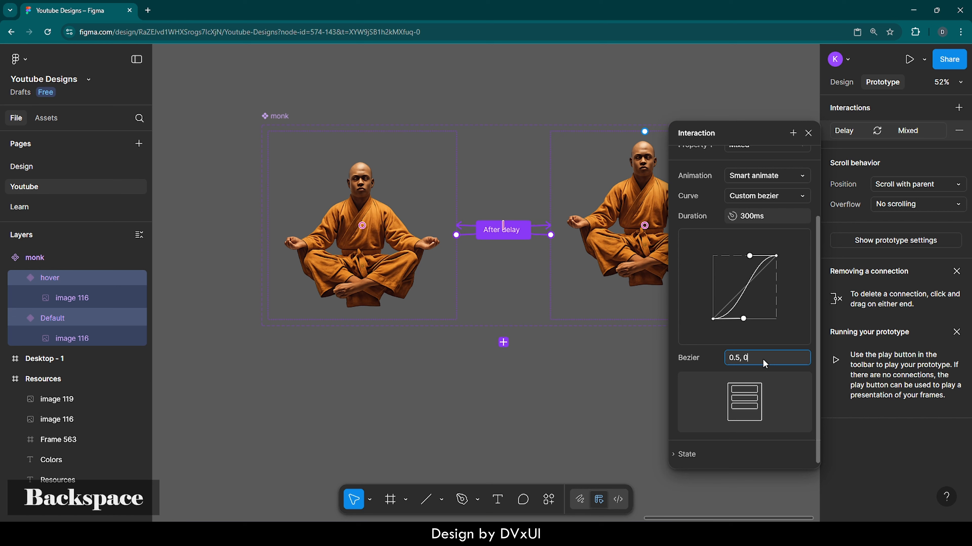
text(, 0)
text(.)
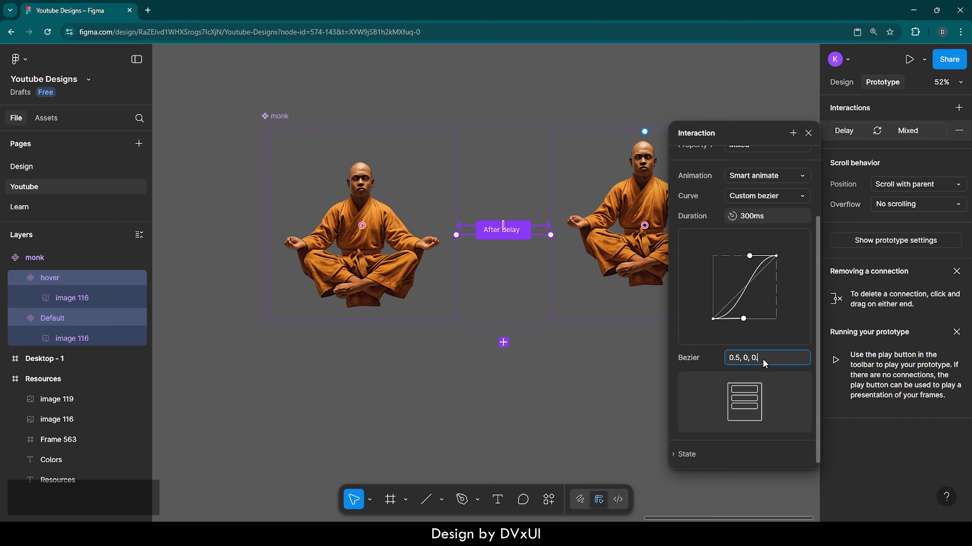
text(5)
text(, 1)
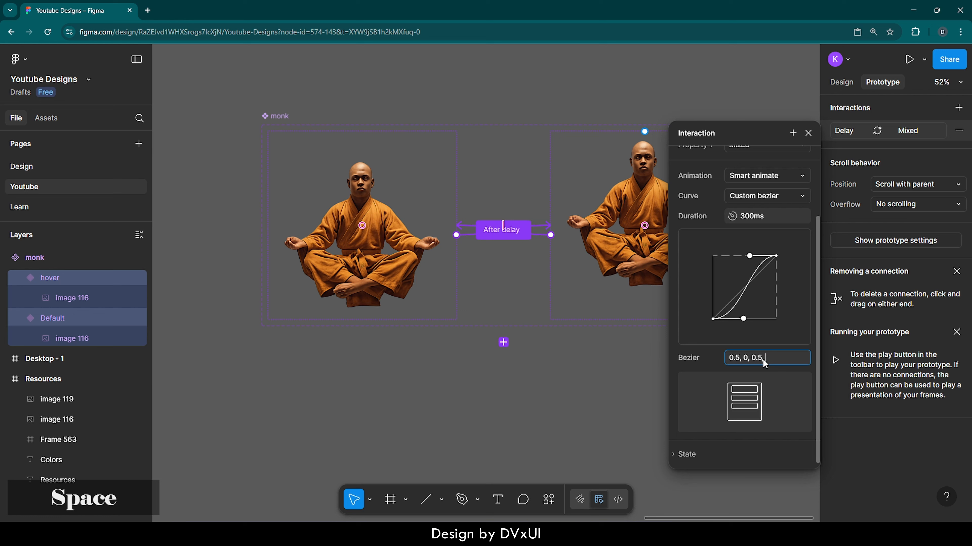
key(Return)
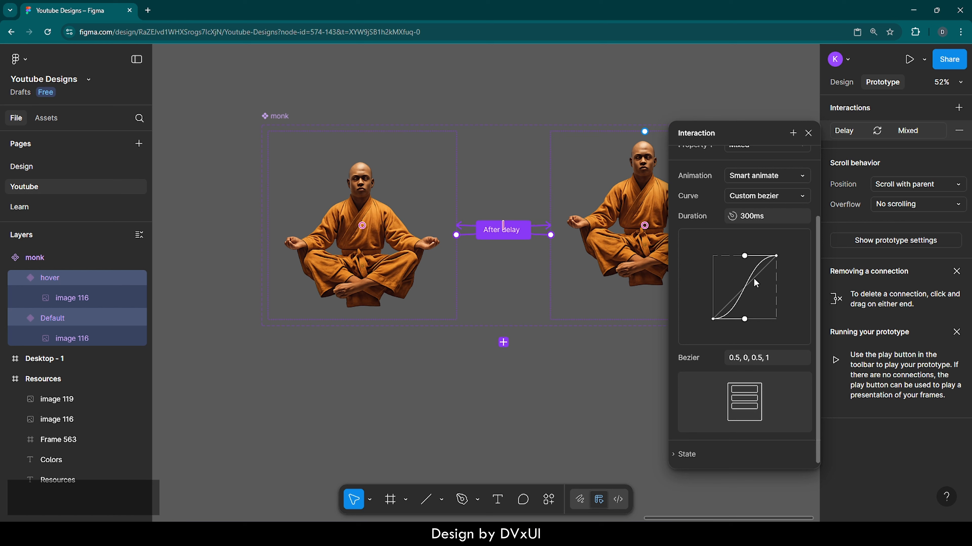
- Set the animation duration to 2600 ms and close the interaction settings
click(756, 220)
text(2600)
key(Return)
click(808, 133)
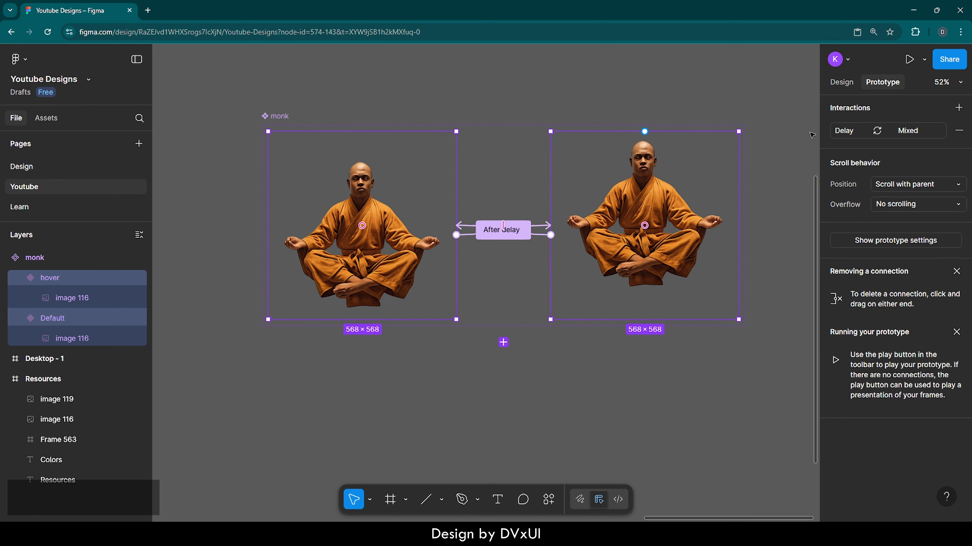
- Insert an instance of the monk component from this file's assets and place it below the Default variant
click(648, 86)
scroll(542, 98, down, 5)
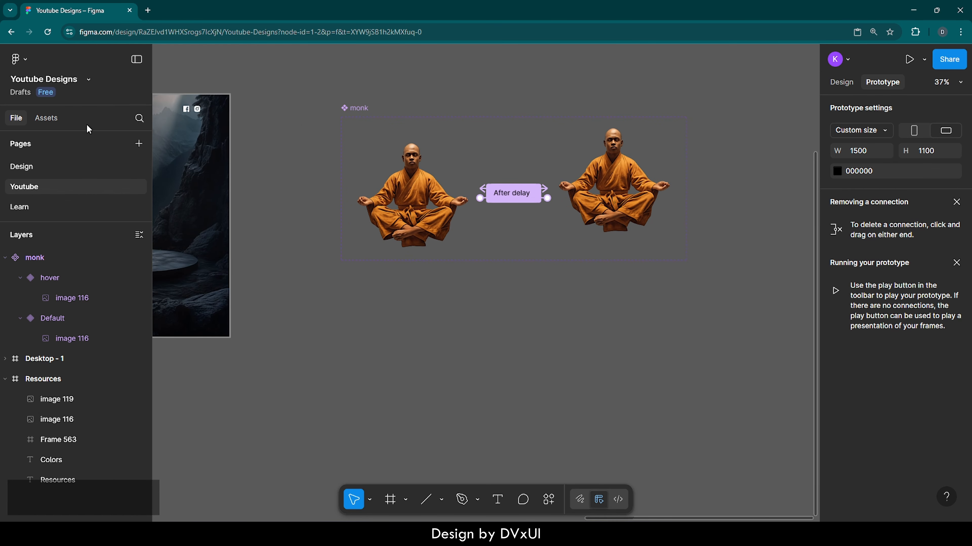
click(49, 120)
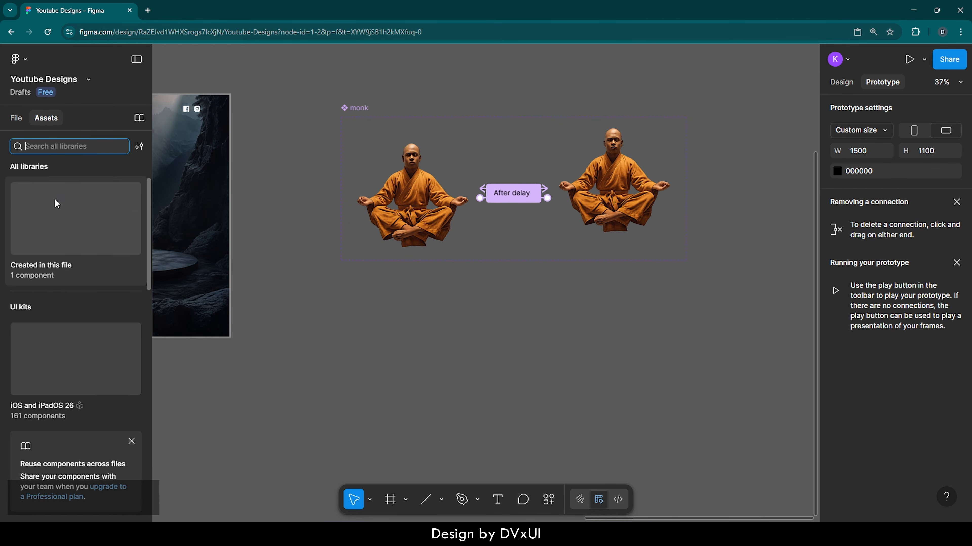
click(84, 261)
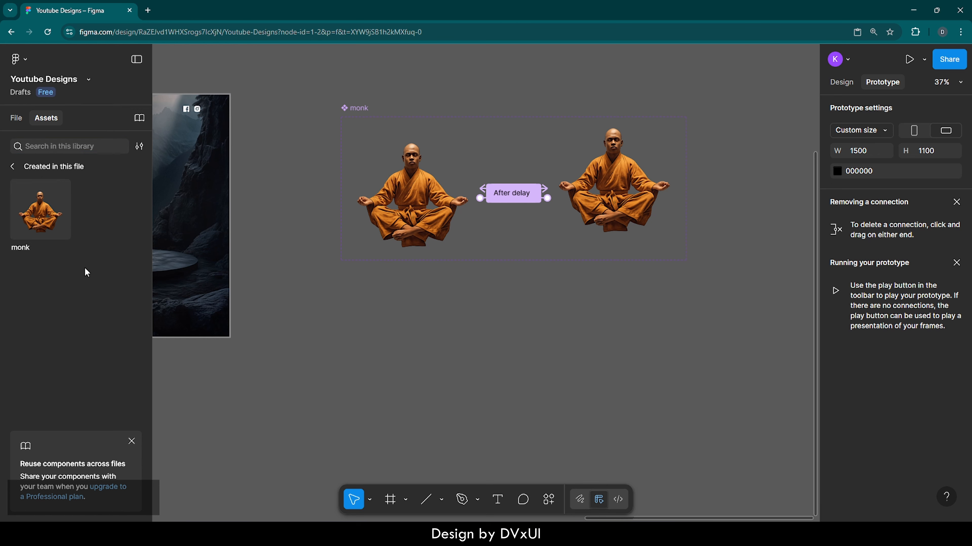
click(40, 207)
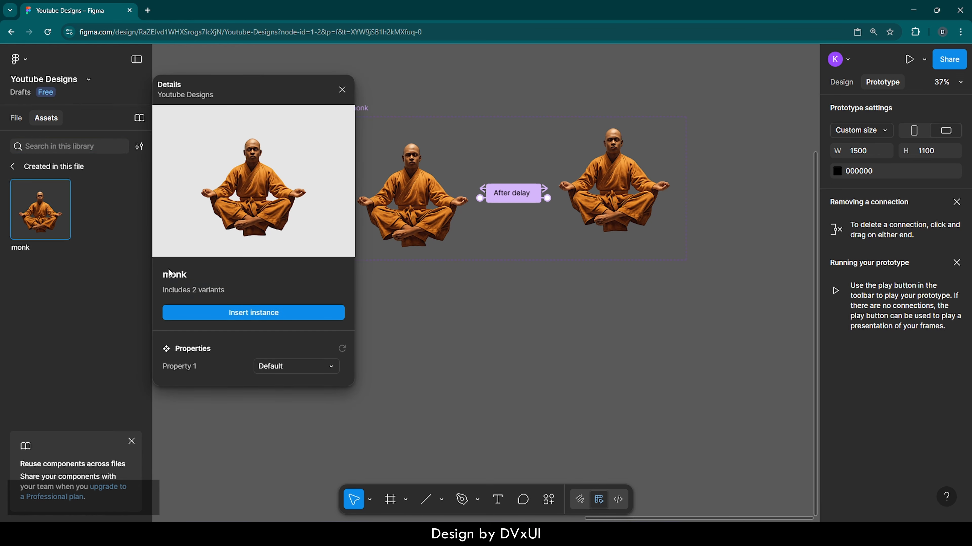
click(264, 317)
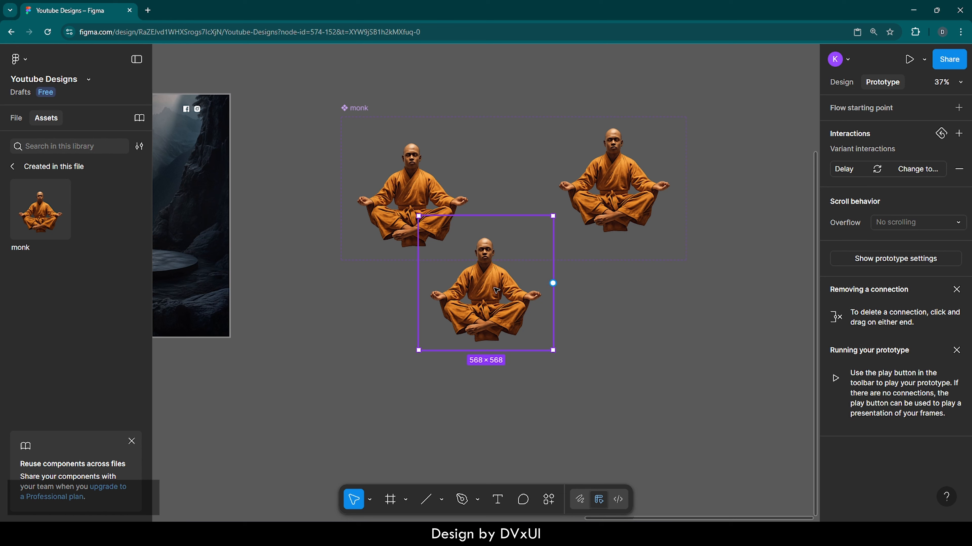
drag(494, 291, 421, 352)
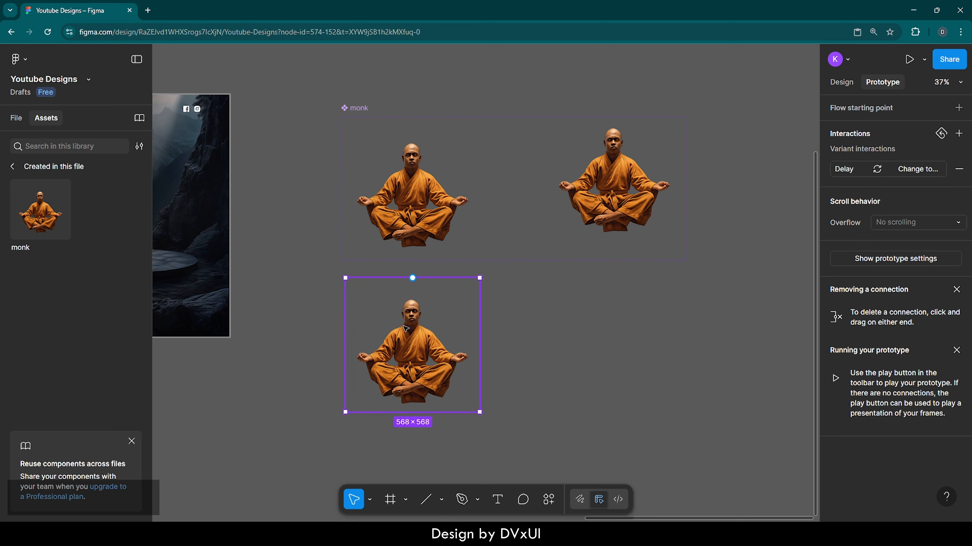
- Add a flow starting point to the monk instance, preview its animation, and close the preview
click(547, 321)
click(431, 314)
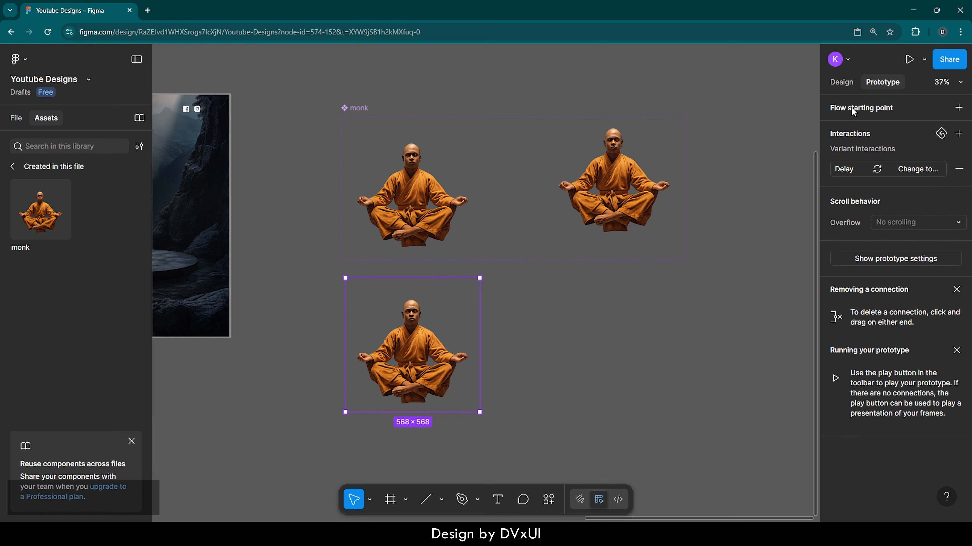
click(880, 110)
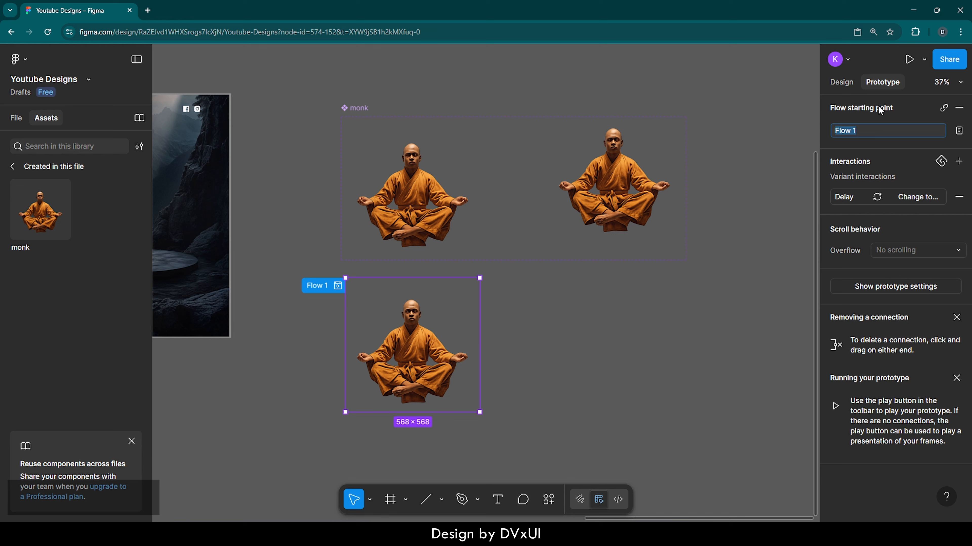
click(668, 297)
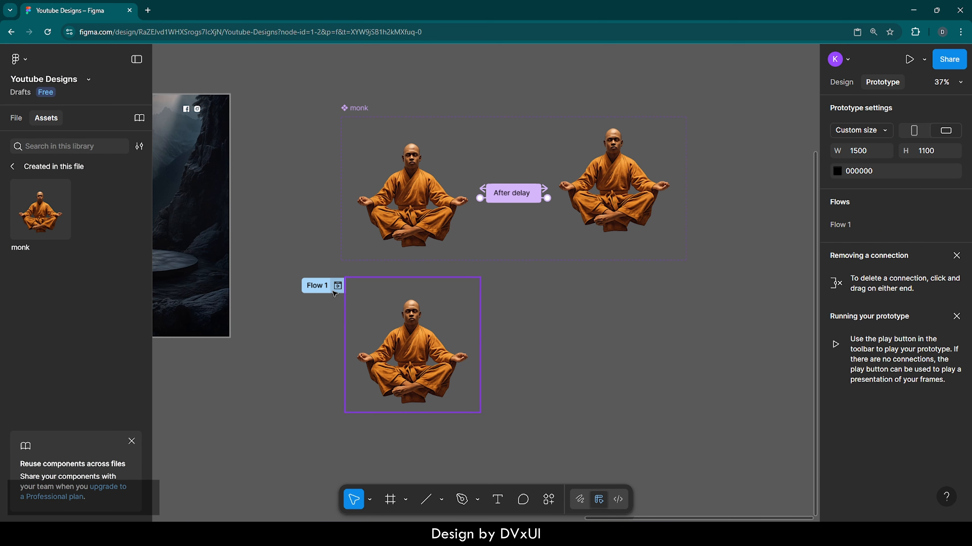
click(337, 286)
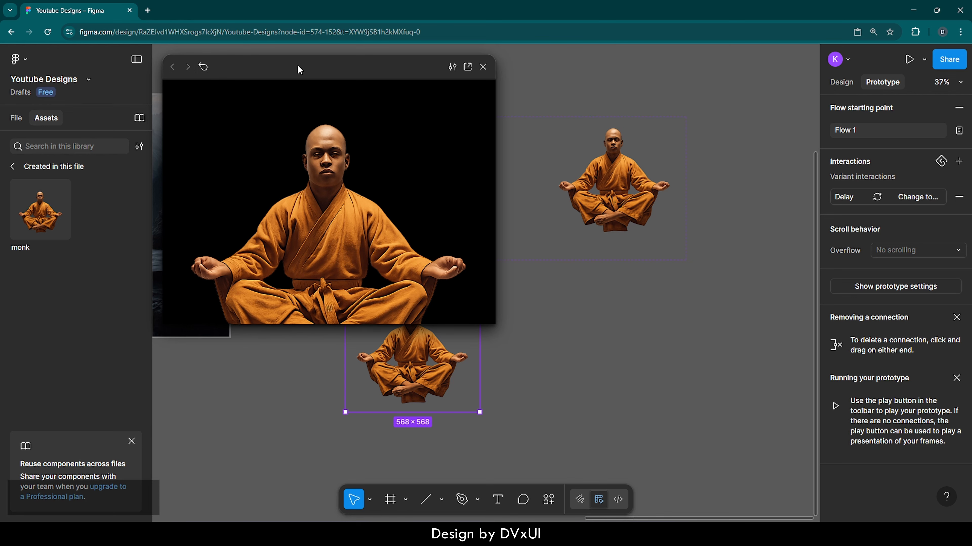
click(484, 67)
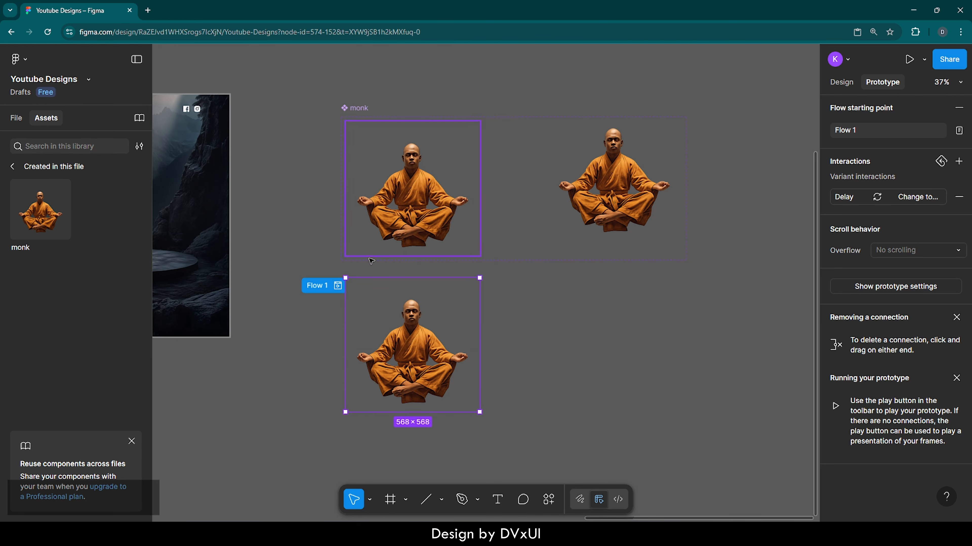
- Move the monk instance beside the hover variant, outside the component set, and remove its Flow 1 starting point
drag(437, 340, 799, 191)
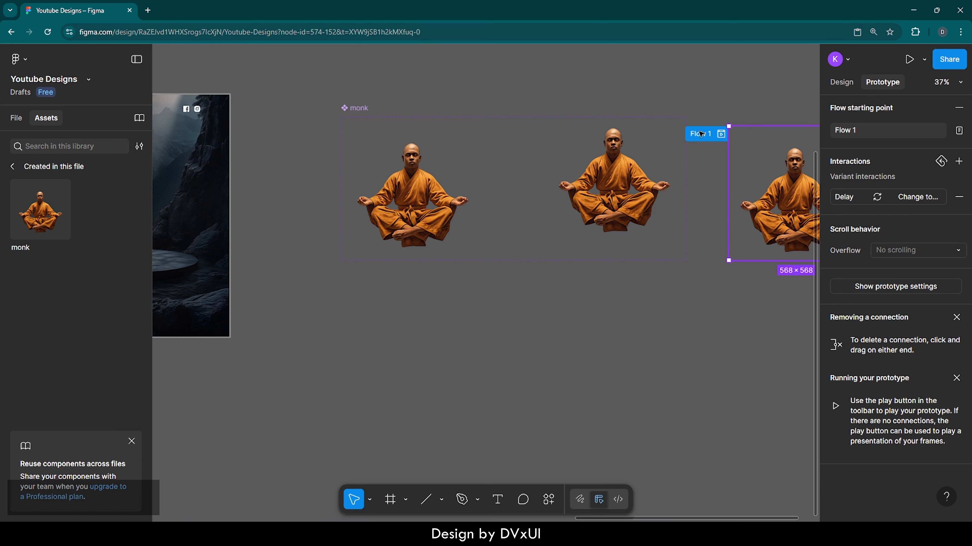
drag(700, 133, 705, 84)
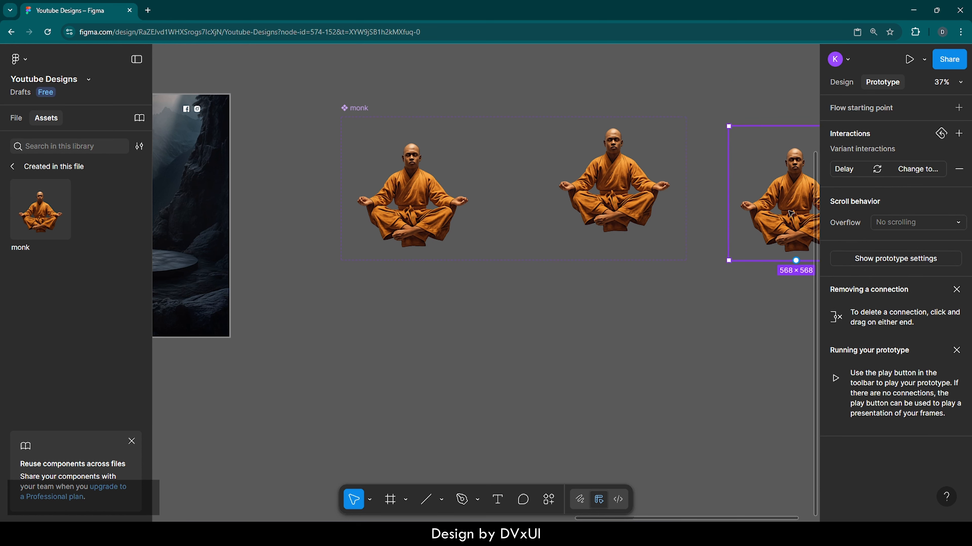
drag(791, 213, 791, 204)
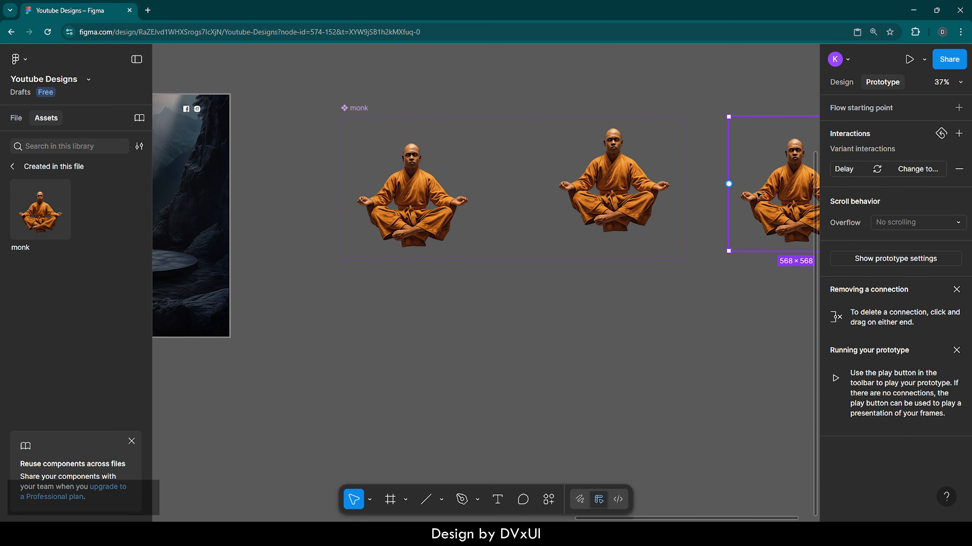
- Create a 568 × 568 frame below the monk component set and rename it circle
scroll(414, 377, down, 2)
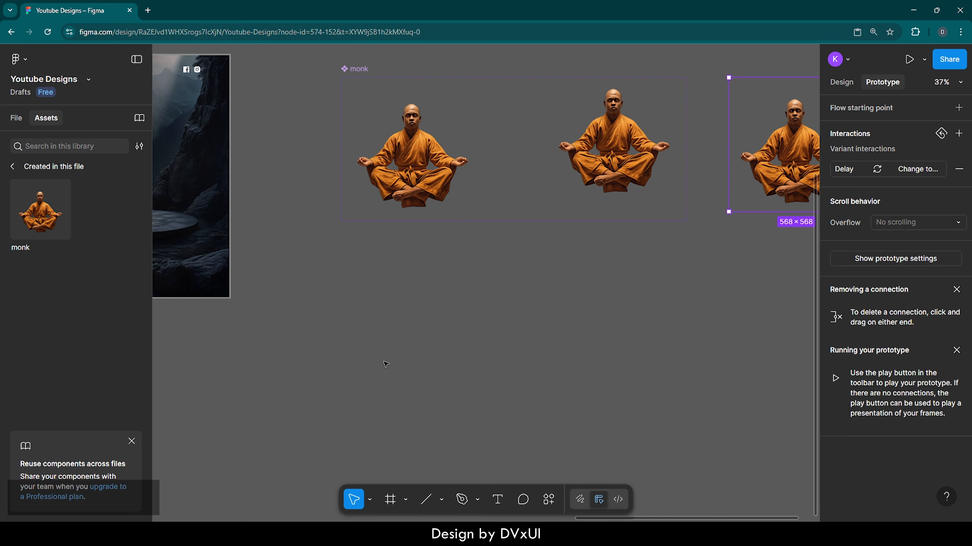
click(390, 499)
click(362, 318)
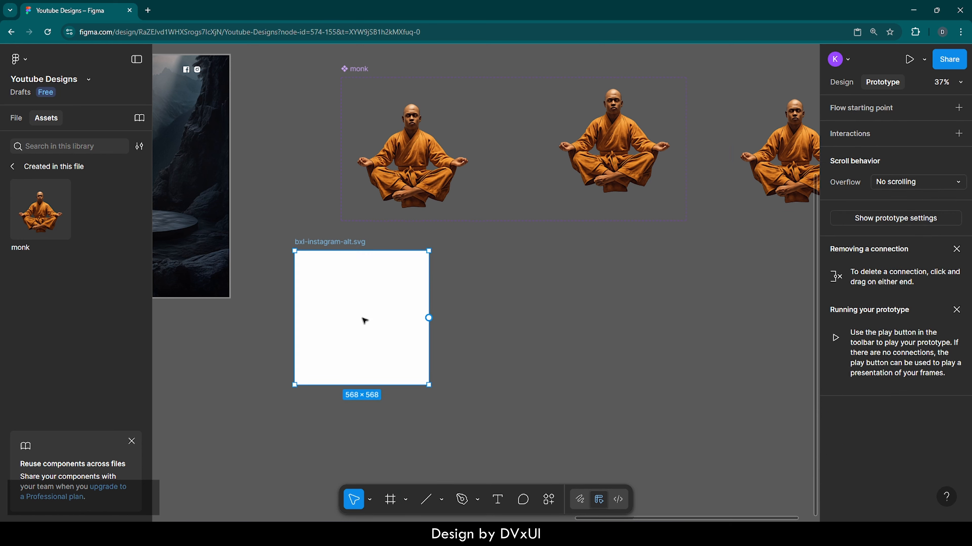
drag(361, 313, 401, 315)
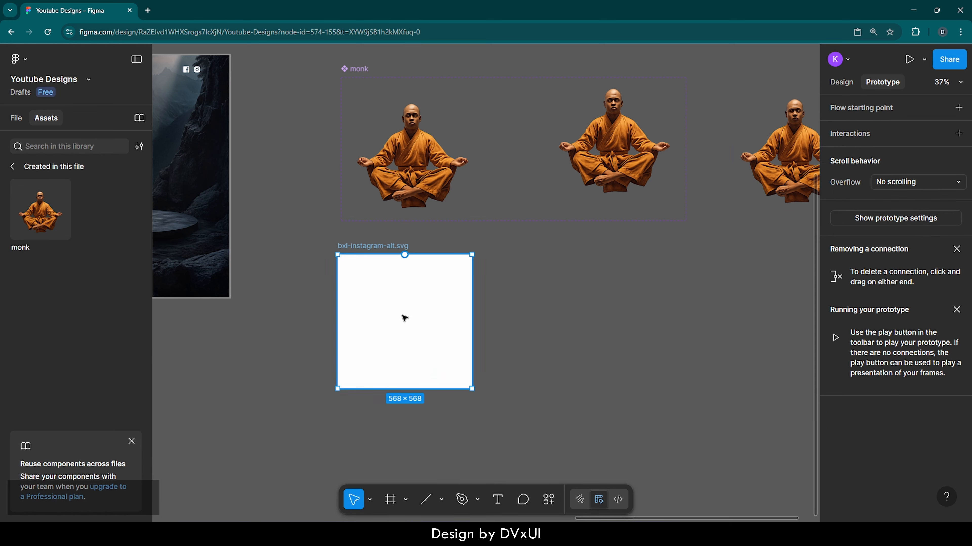
double_click(383, 248)
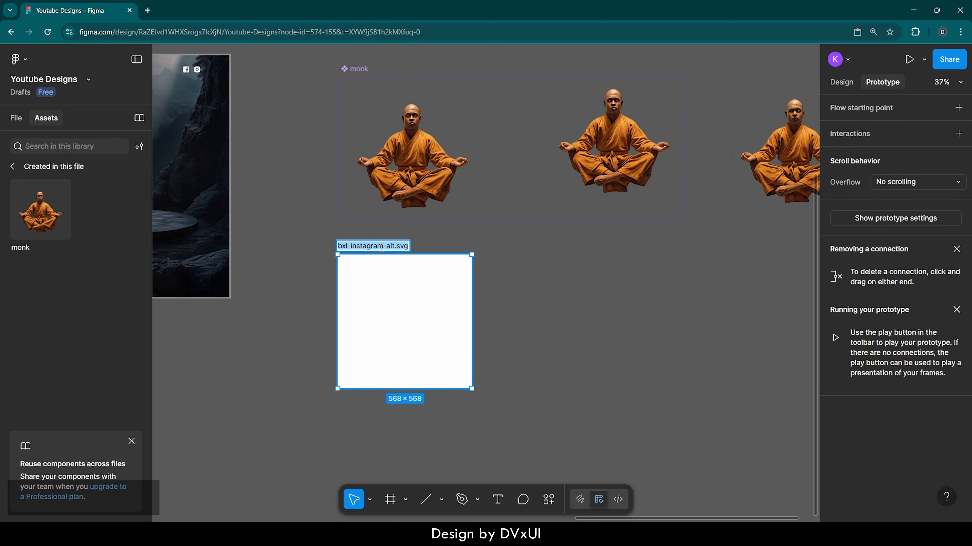
text(circle)
key(Return)
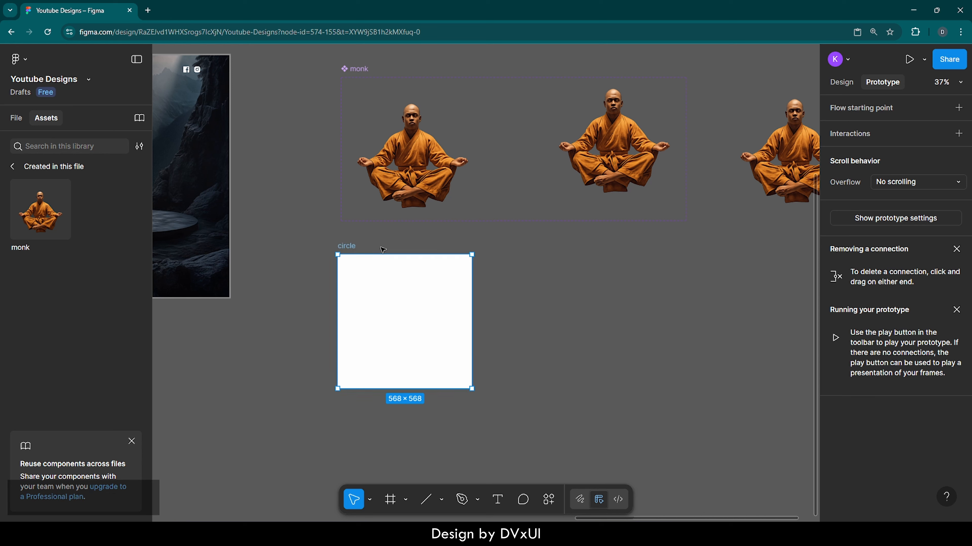
- Lock the circle frame's aspect ratio and resize it to 456 × 456
click(841, 84)
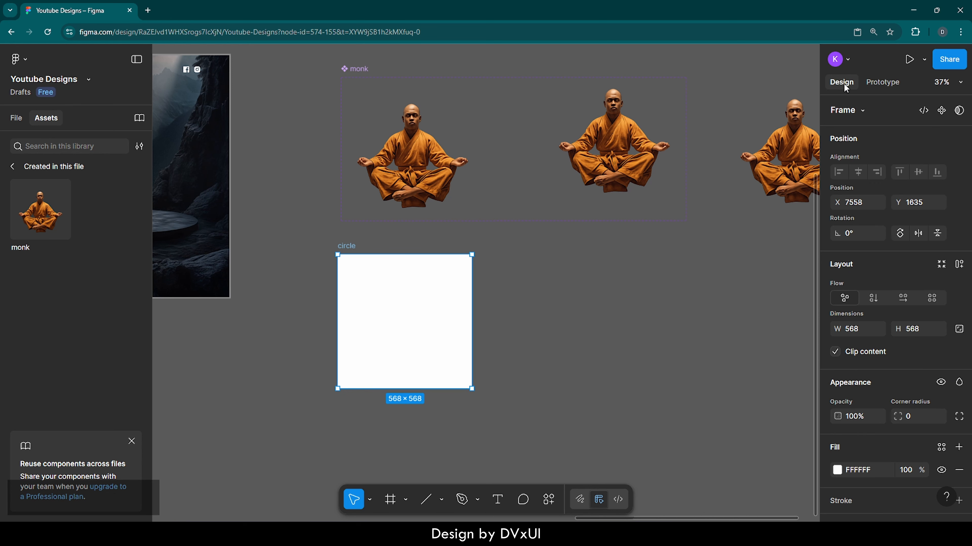
click(959, 330)
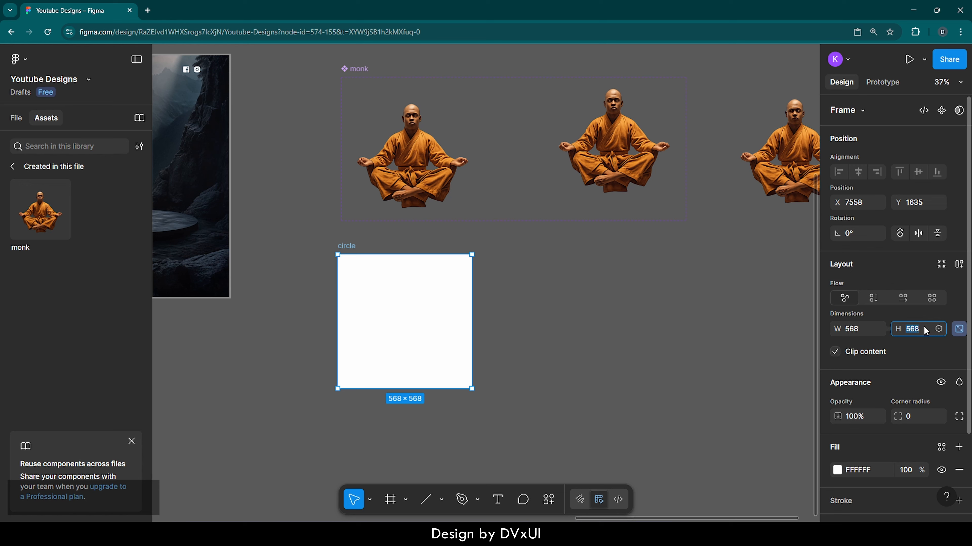
text(456)
key(Return)
click(536, 330)
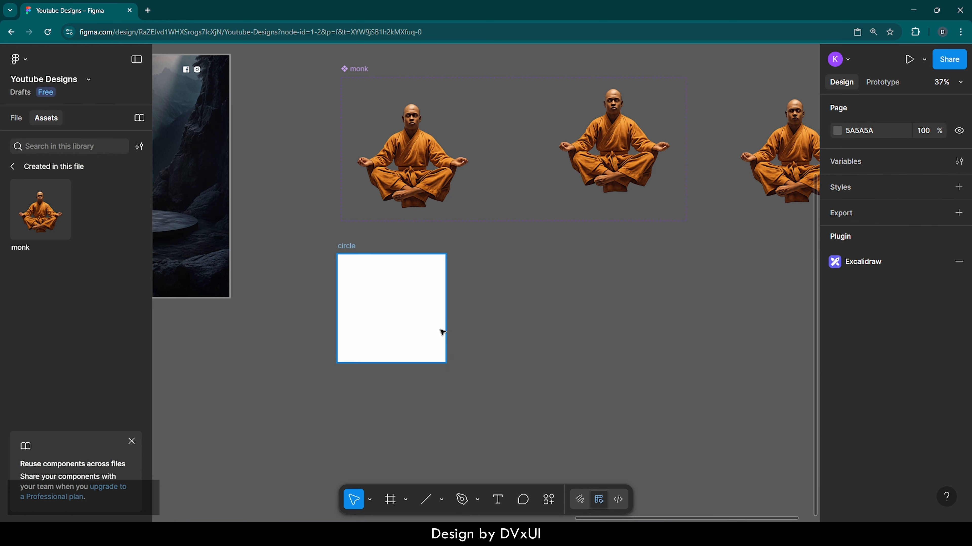
- Add an ellipse inside the circle frame and scale it to about 94 × 94
click(374, 298)
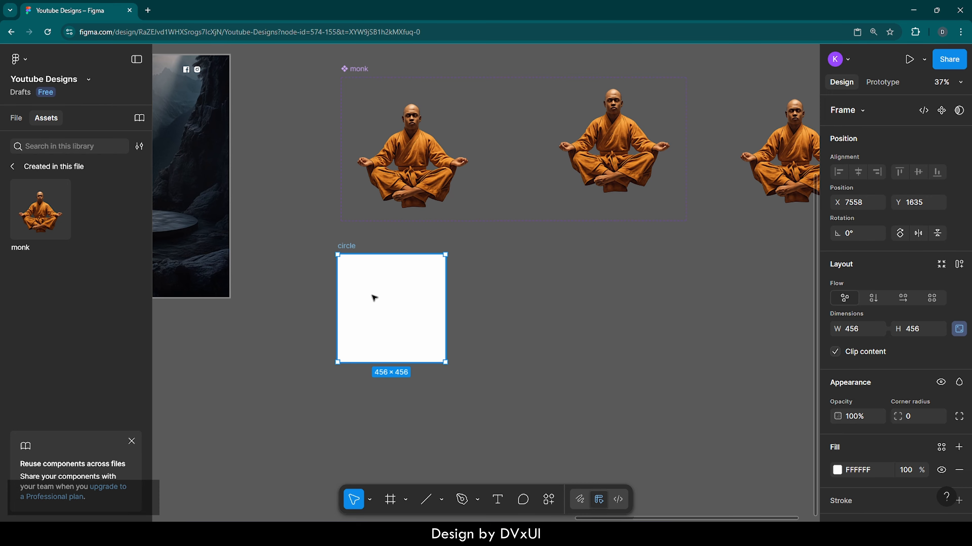
scroll(385, 322, up, 5)
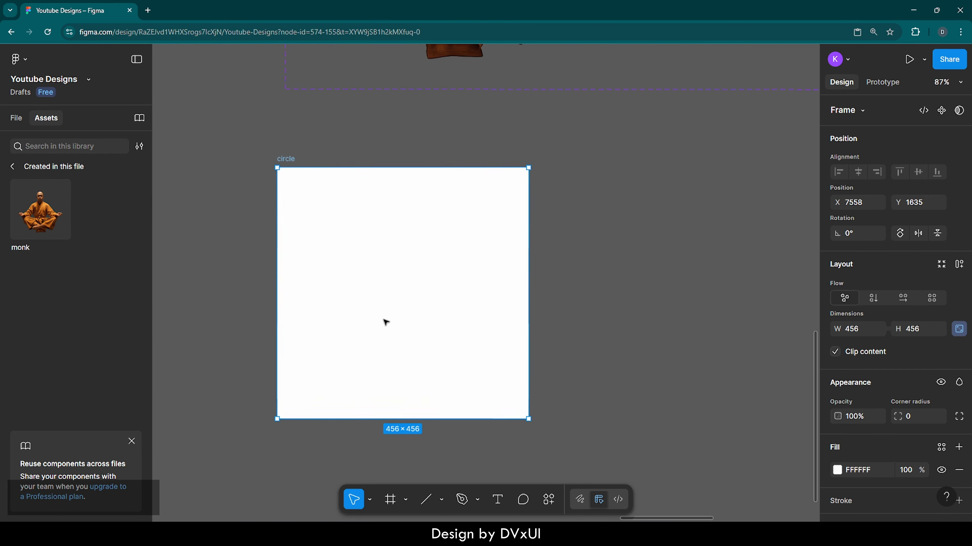
click(16, 119)
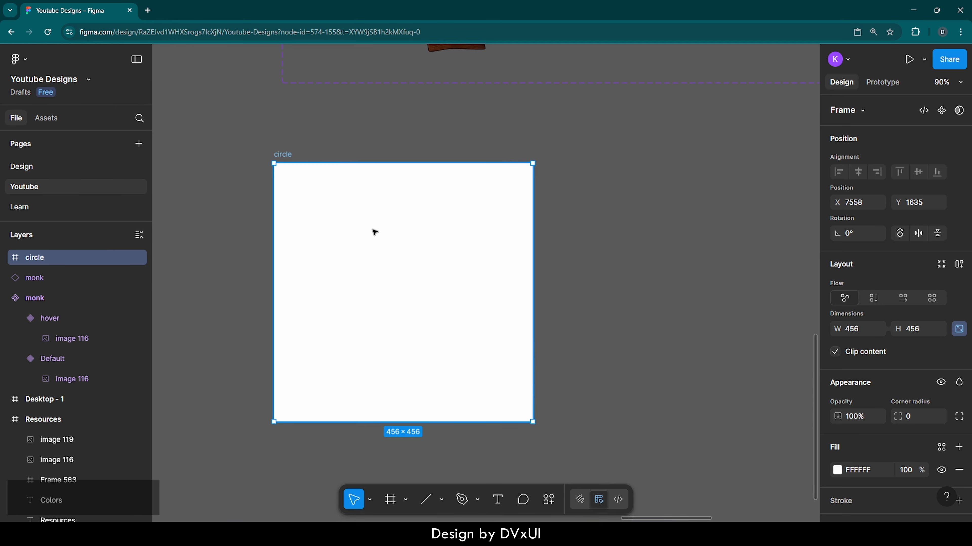
key(o)
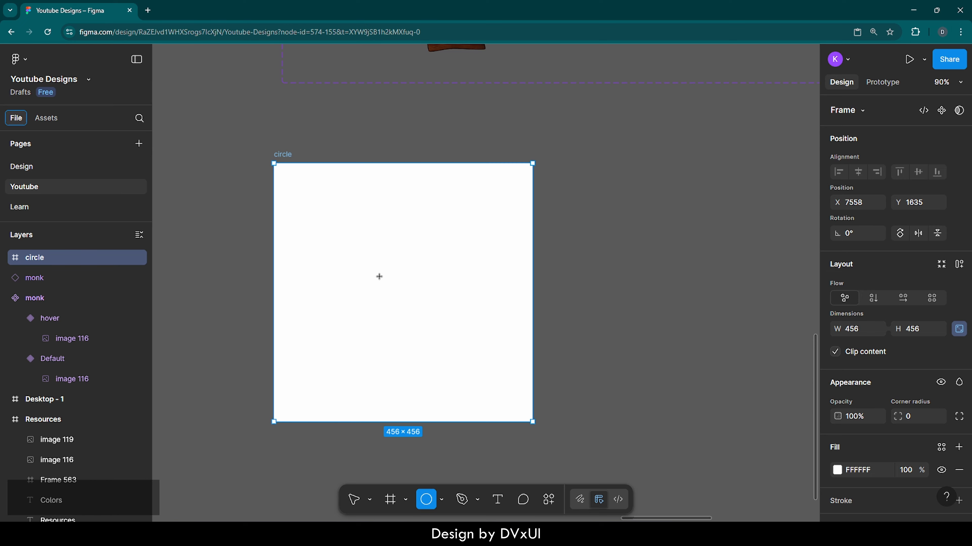
click(379, 276)
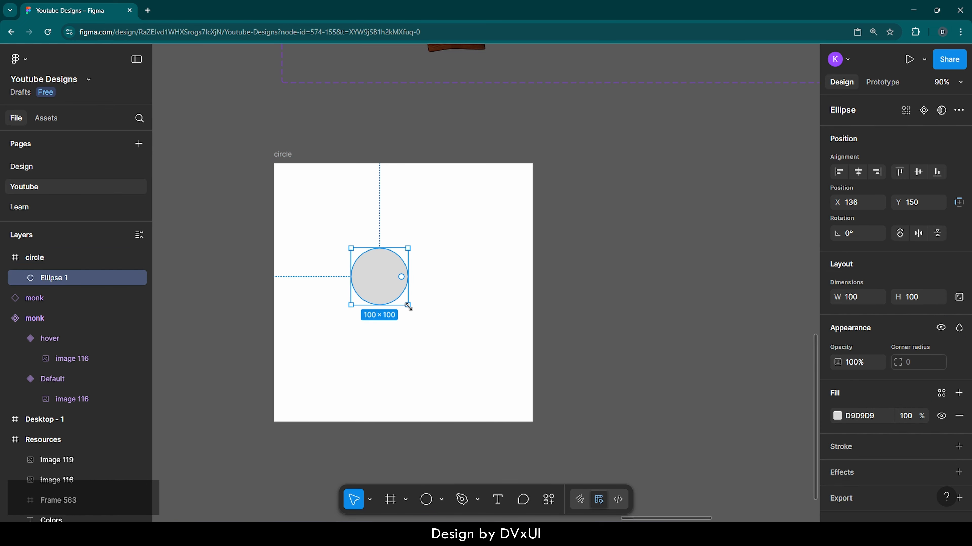
drag(408, 306, 407, 303)
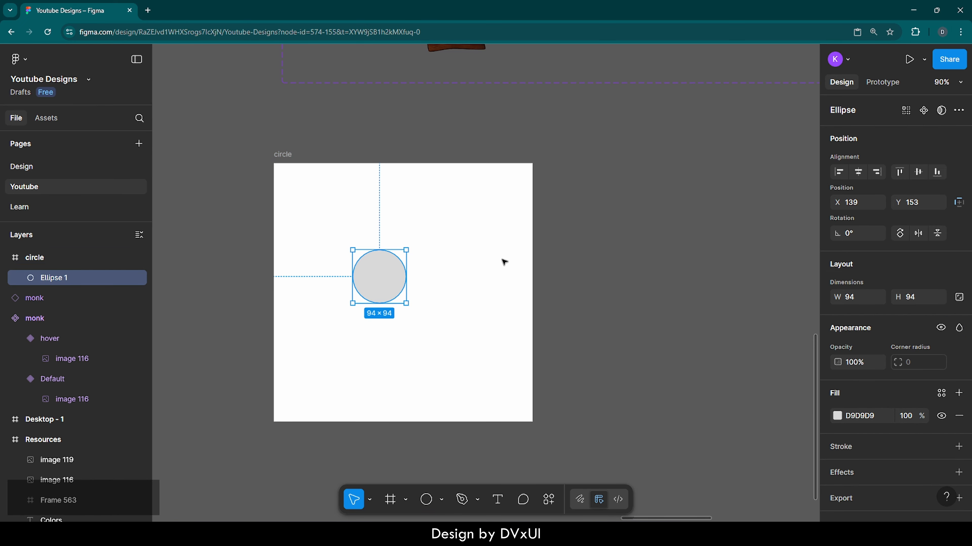
- Resize the ellipse to 360 × 360 with locked proportions and center it horizontally and vertically in the circle frame
click(954, 301)
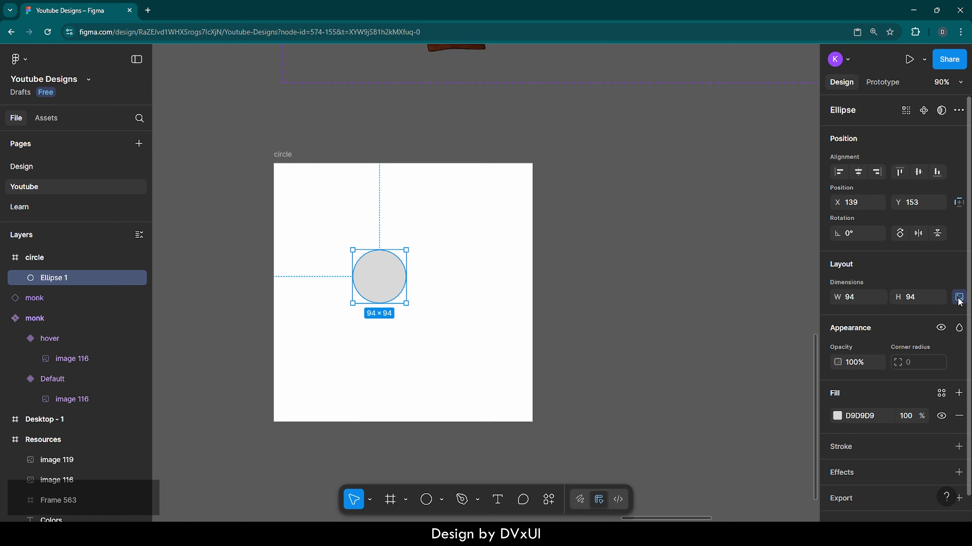
click(926, 302)
text(360)
key(Return)
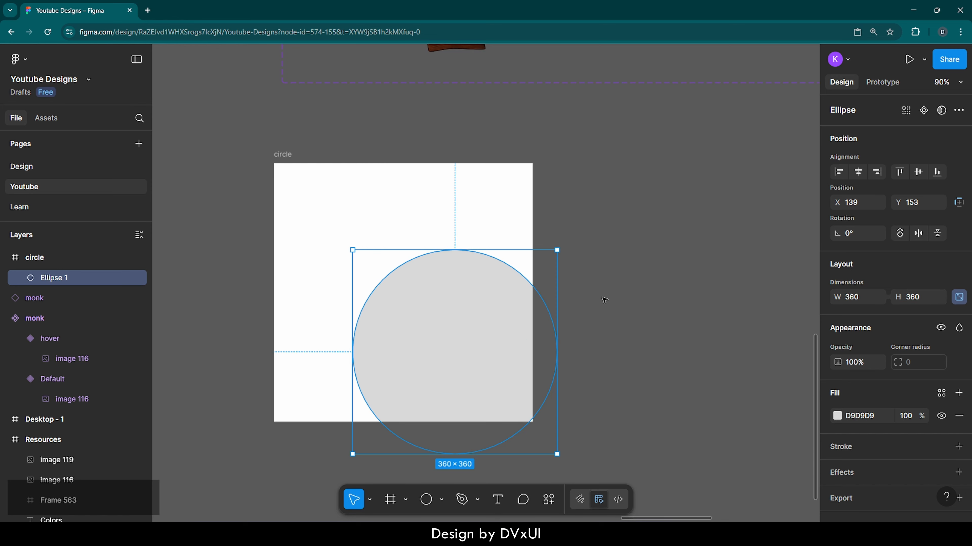
click(860, 173)
click(919, 173)
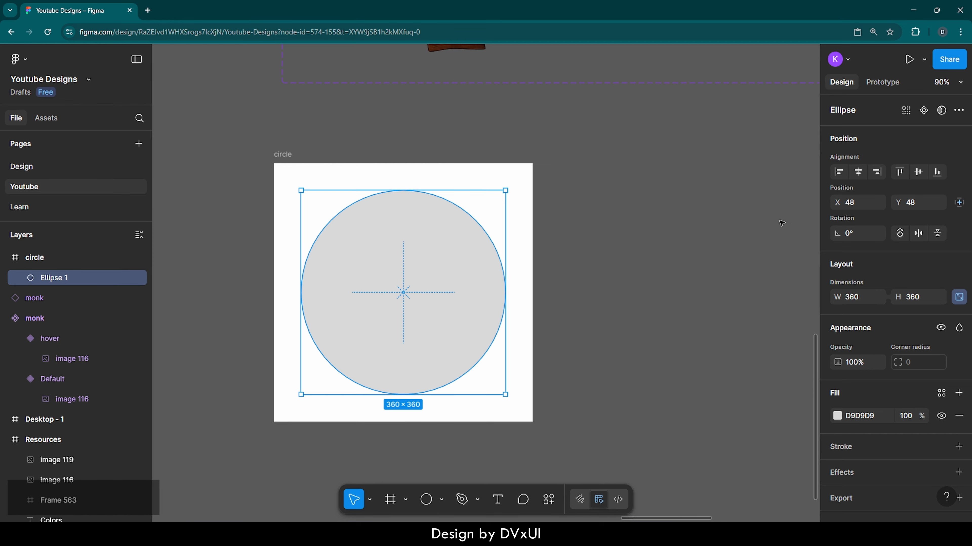
- Replace the ellipse's fill with an inside stroke of weight 4 in orange F6911A
scroll(835, 444, down, 1)
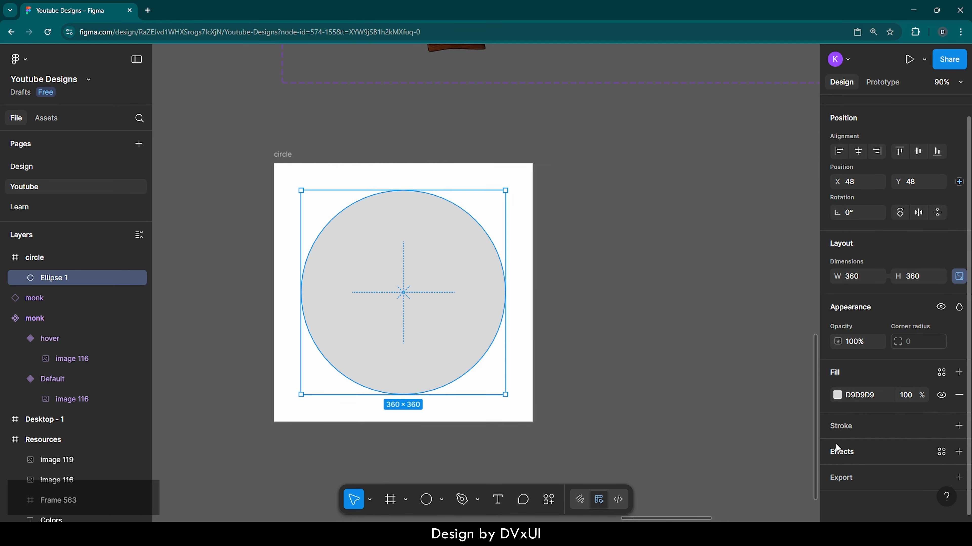
click(958, 395)
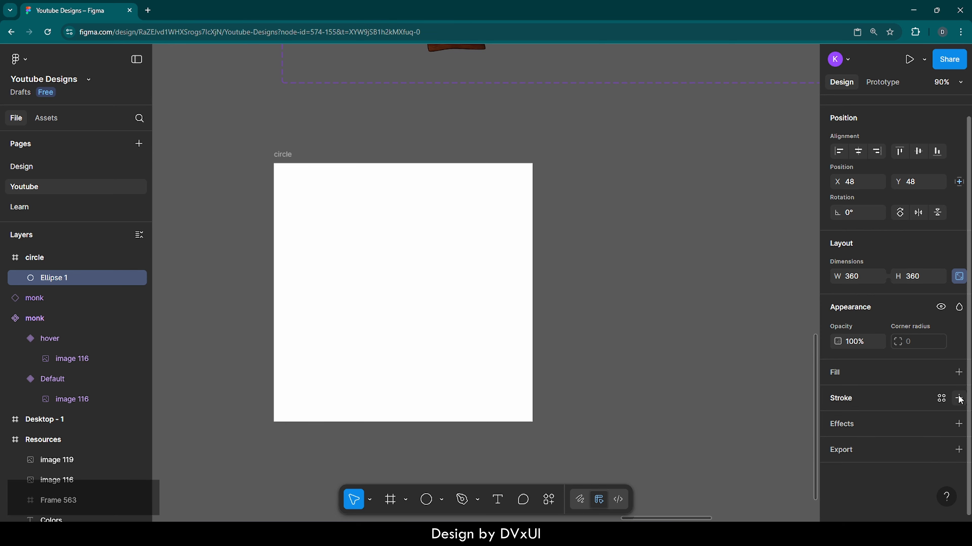
click(842, 399)
click(907, 453)
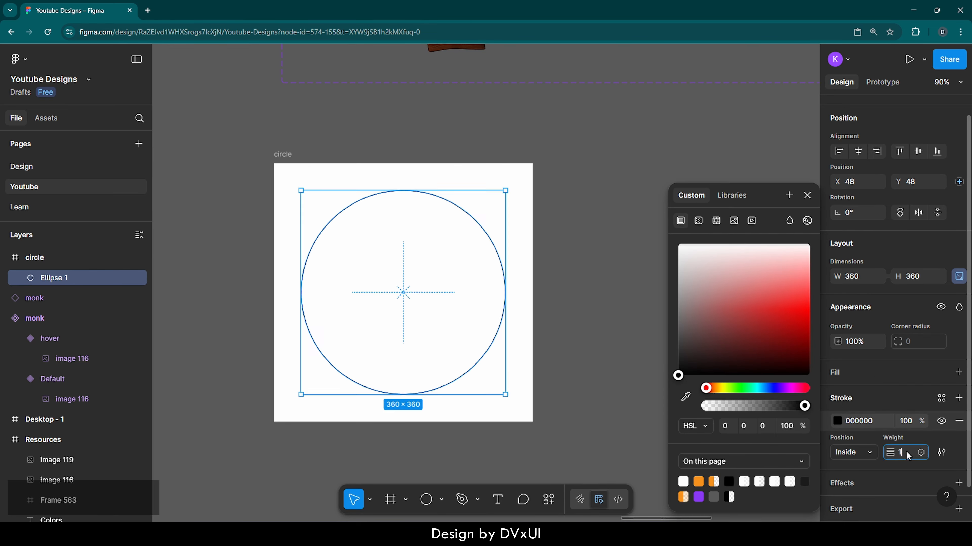
text(4)
key(Return)
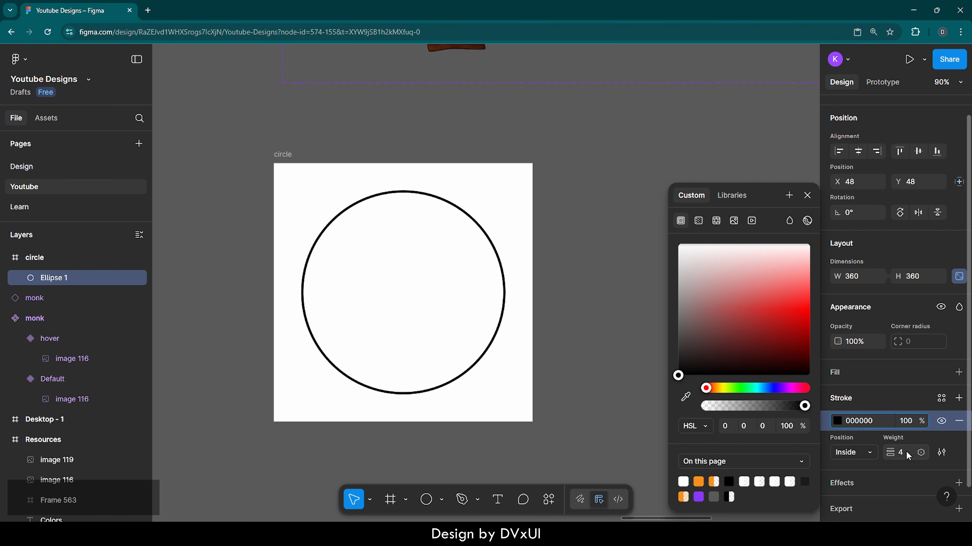
click(699, 480)
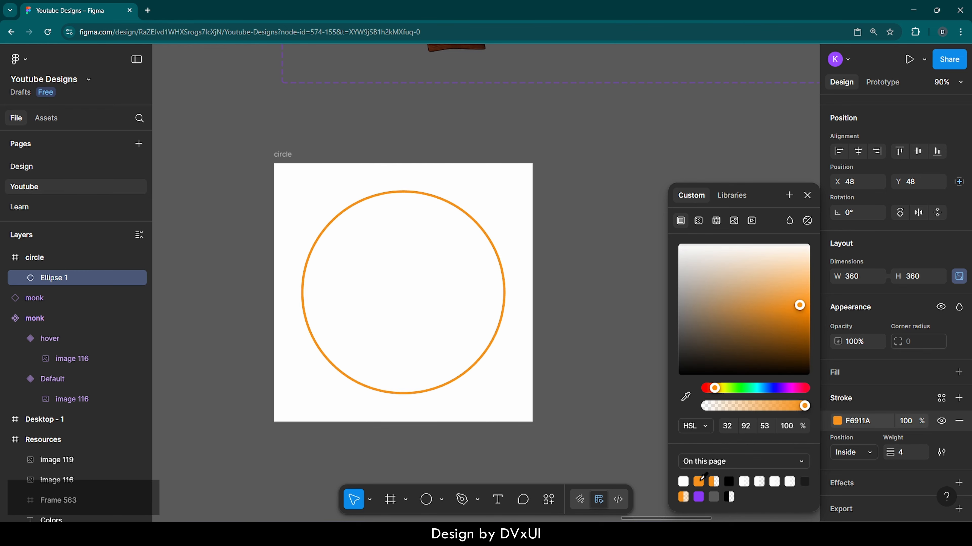
click(612, 321)
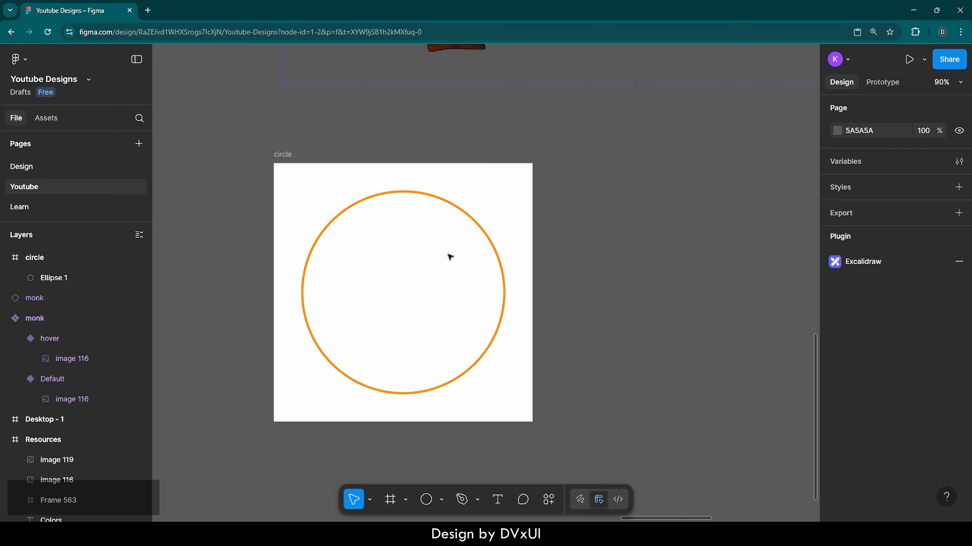
click(495, 249)
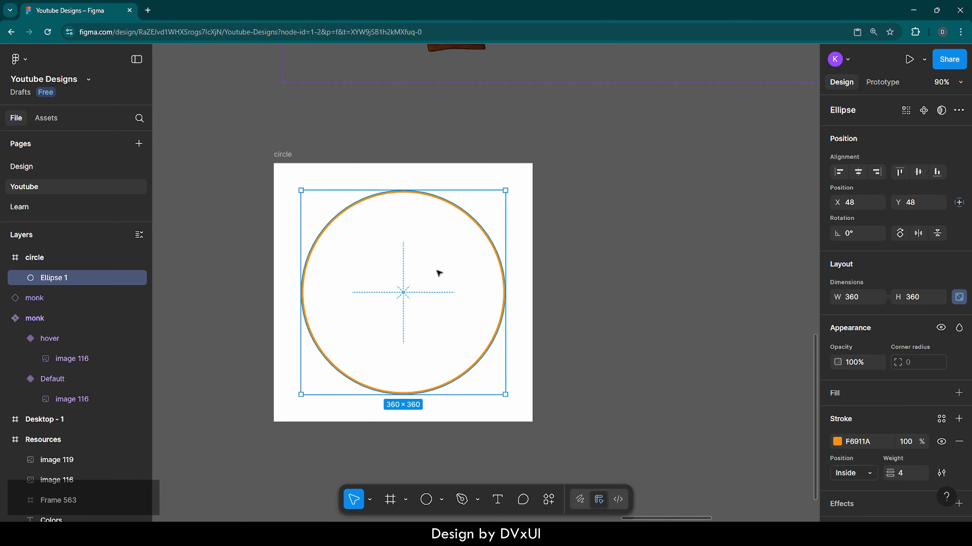
click(439, 272)
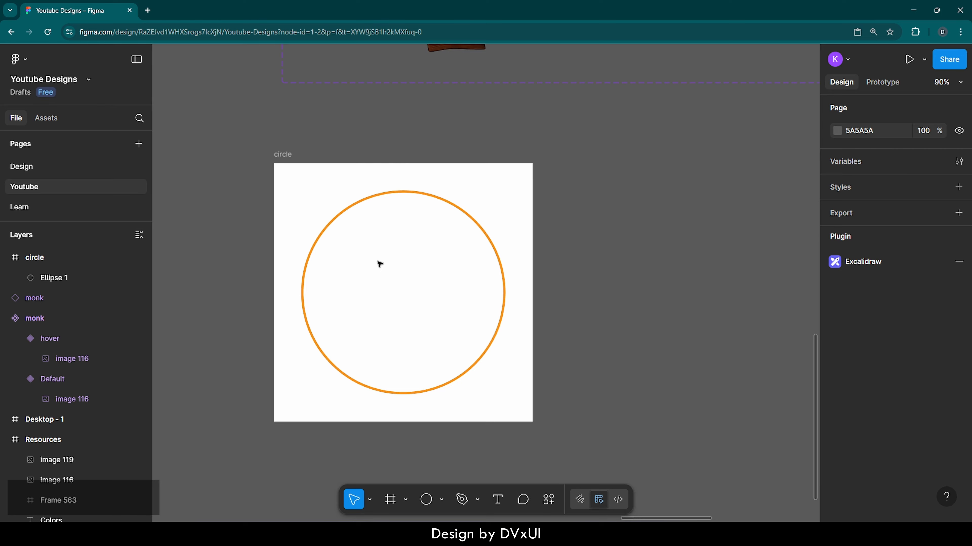
- Add a 100 × 100 rectangle to the circle frame and move it to the middle of the ellipse
key(r)
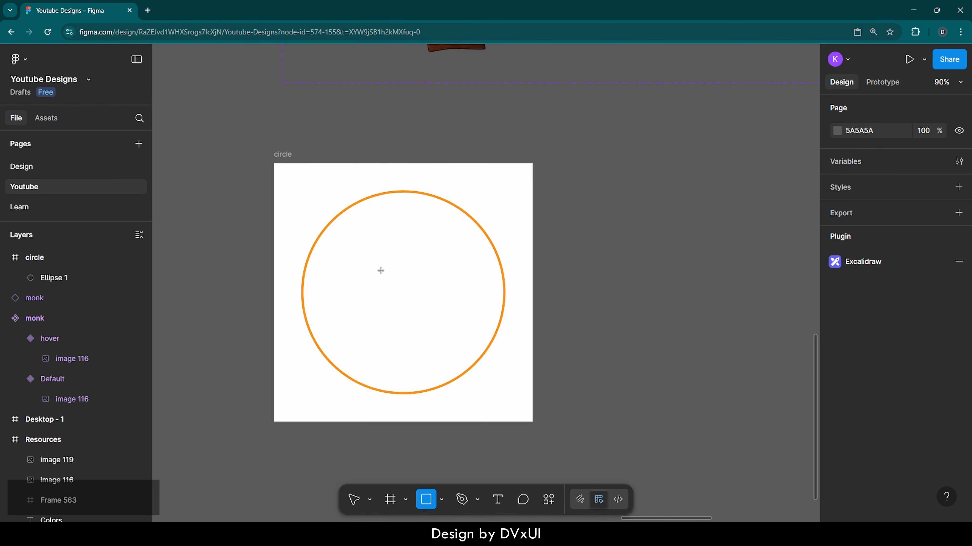
click(380, 270)
drag(381, 275, 404, 298)
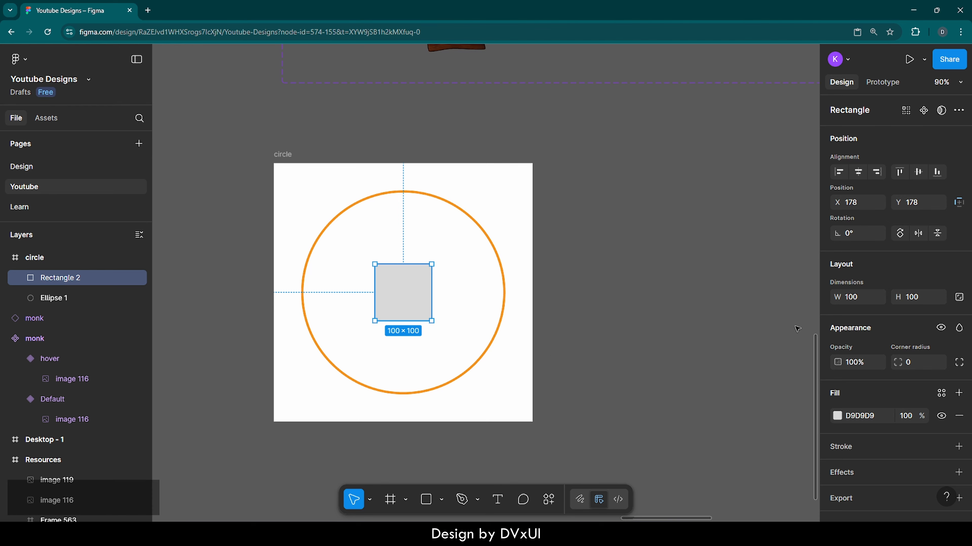
- Resize the rectangle to 208 × 208 with locked proportions and center it horizontally and vertically in the circle frame
click(959, 297)
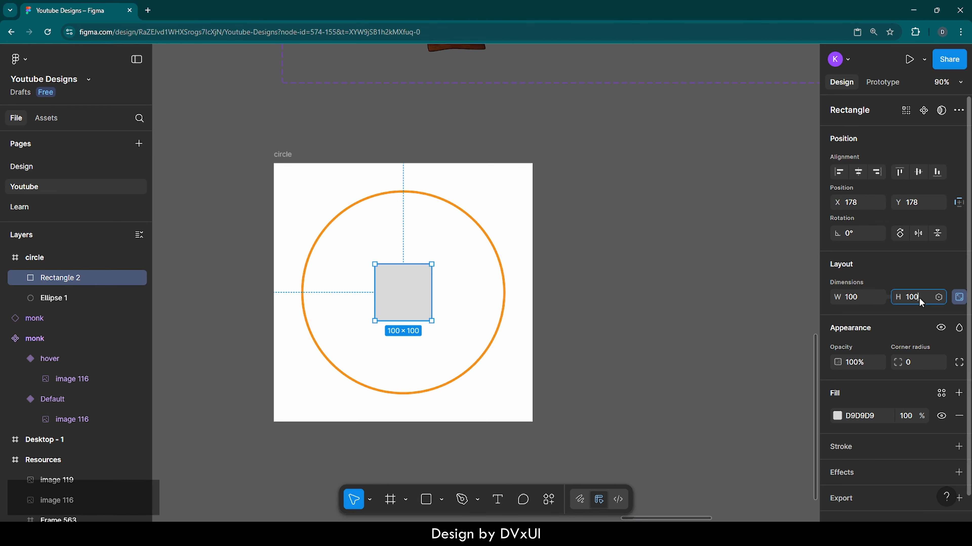
text(200)
key(BackSpace)
text(8)
key(Return)
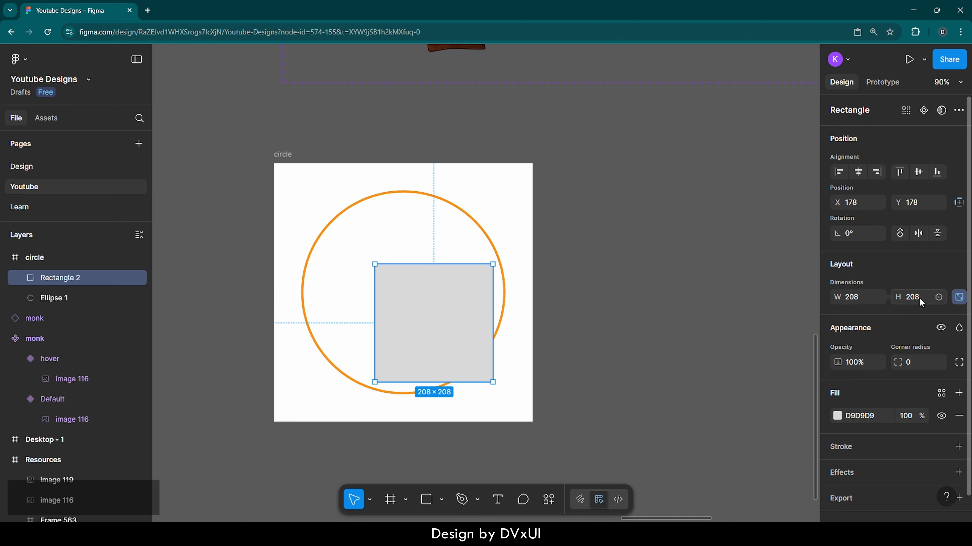
click(858, 172)
click(913, 172)
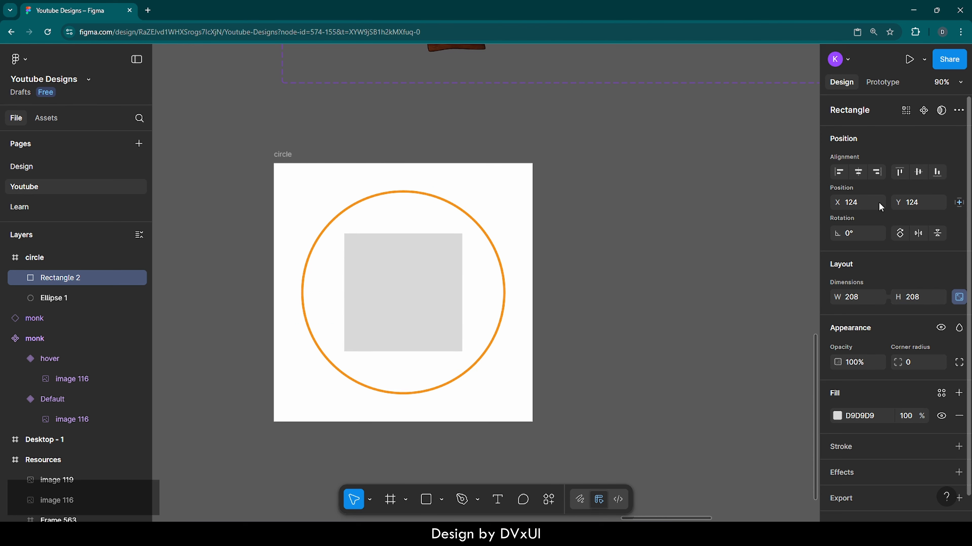
- Replace the square's fill with an inside stroke of weight 4 in orange F6911A
click(959, 415)
click(846, 421)
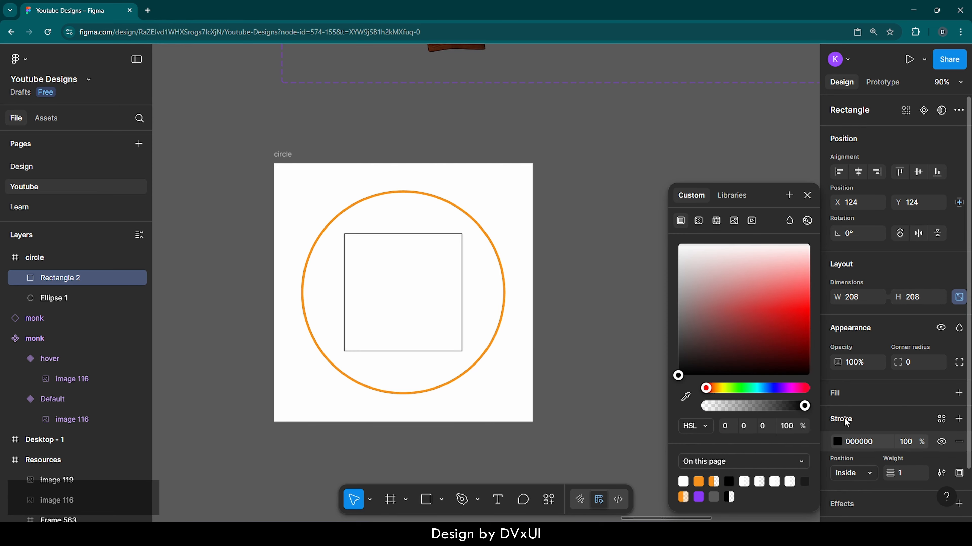
click(900, 473)
text(4)
key(Return)
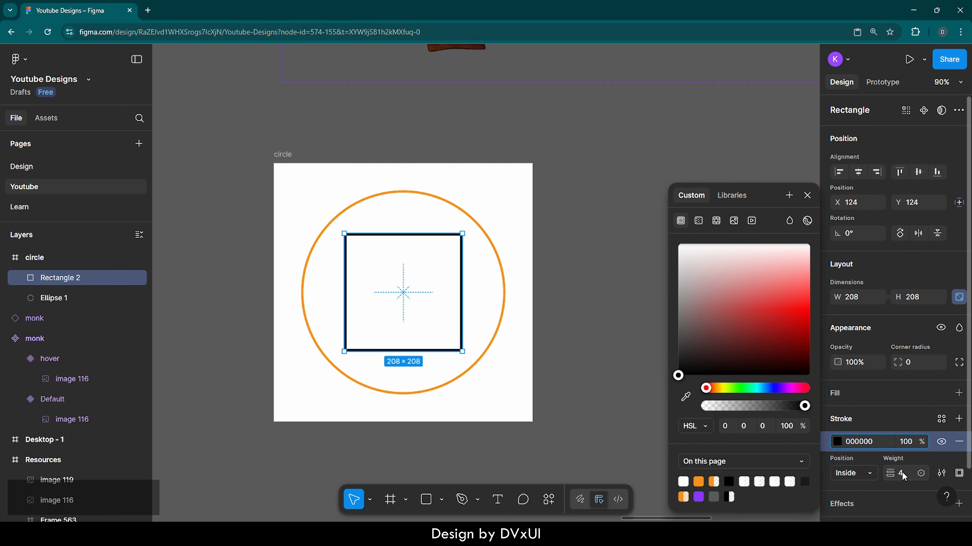
click(698, 482)
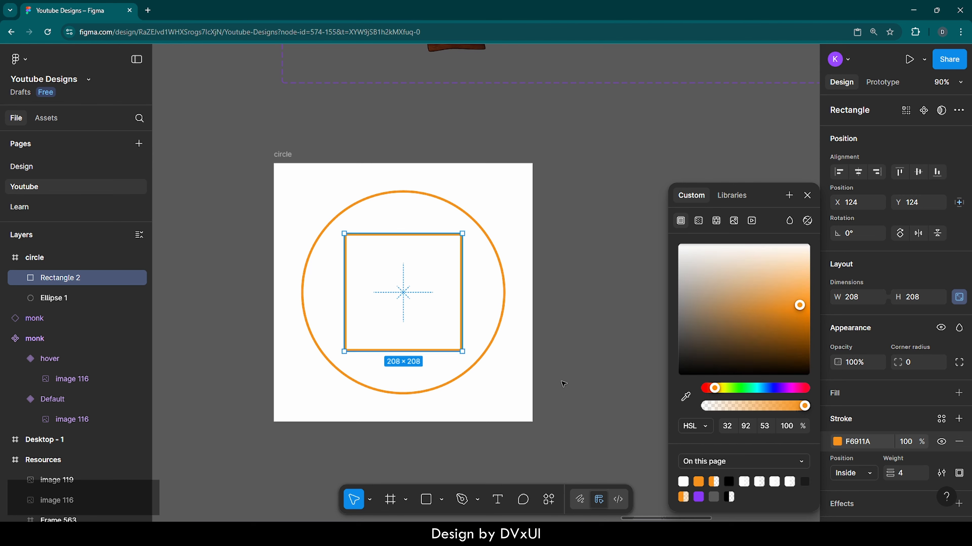
click(540, 356)
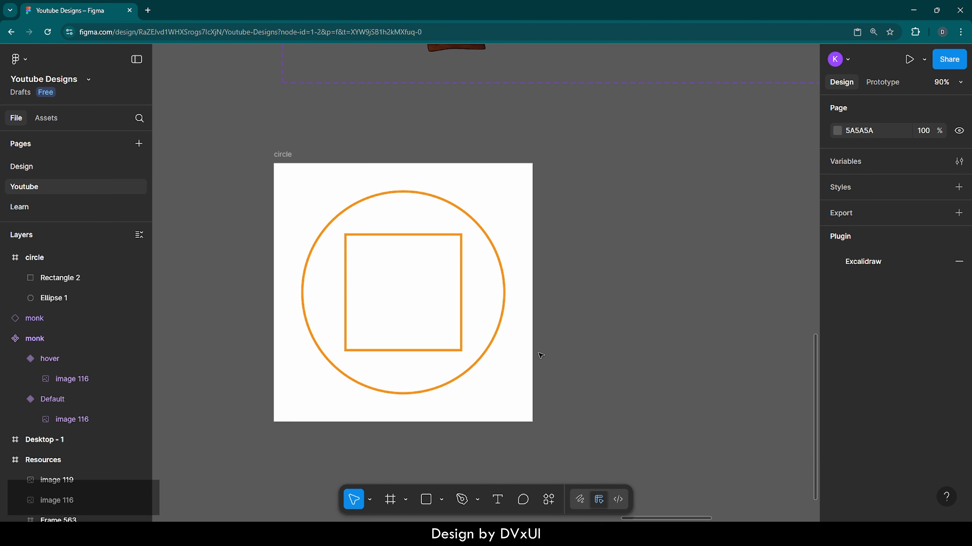
- Duplicate the orange square in place and set the copy's rotation to 45° to form an eight-pointed star
click(462, 299)
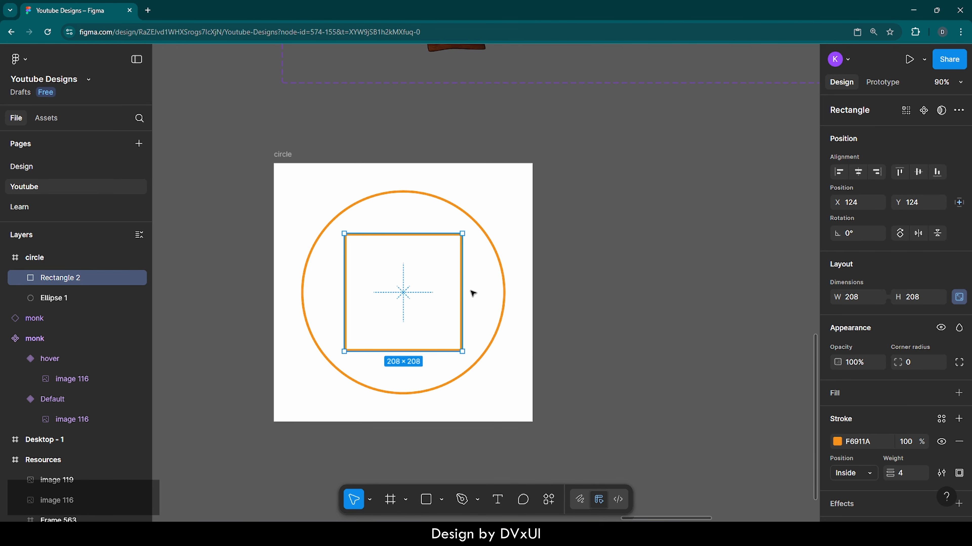
key(ctrl)
key(ctrl+v)
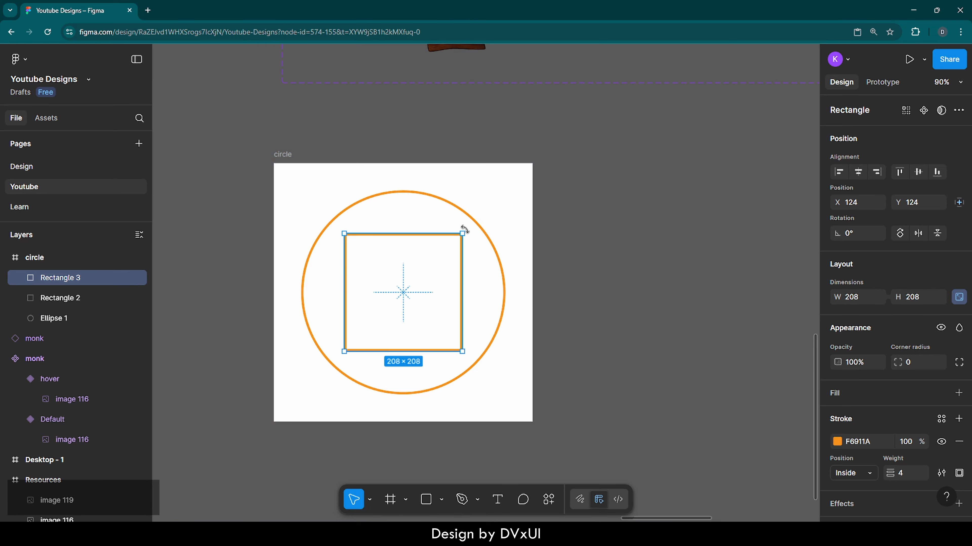
drag(464, 229, 501, 297)
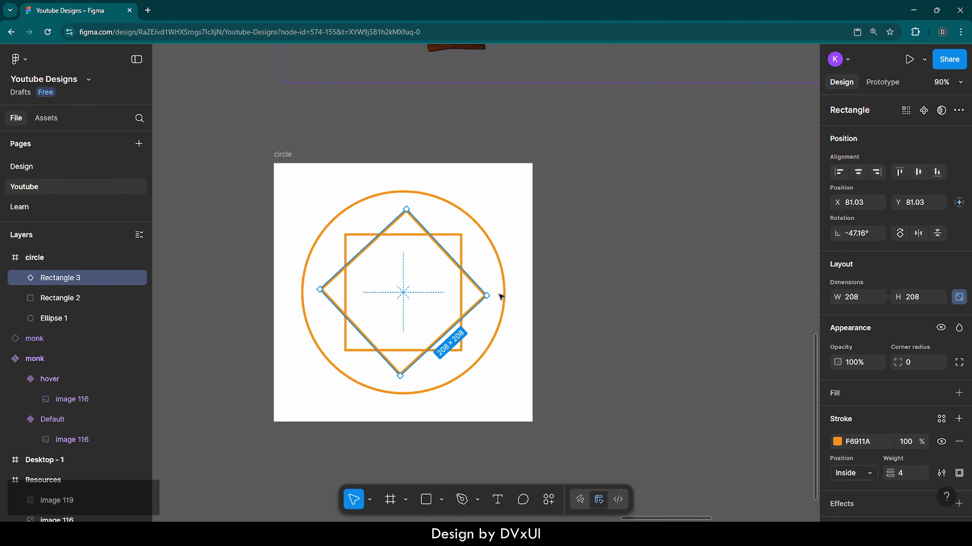
click(857, 236)
key(BackSpace)
text(45)
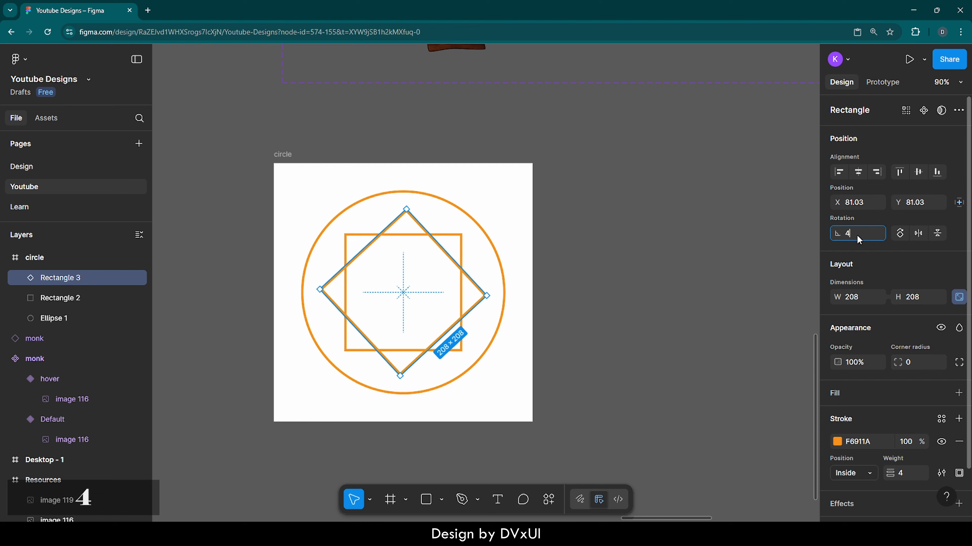
key(Return)
click(585, 277)
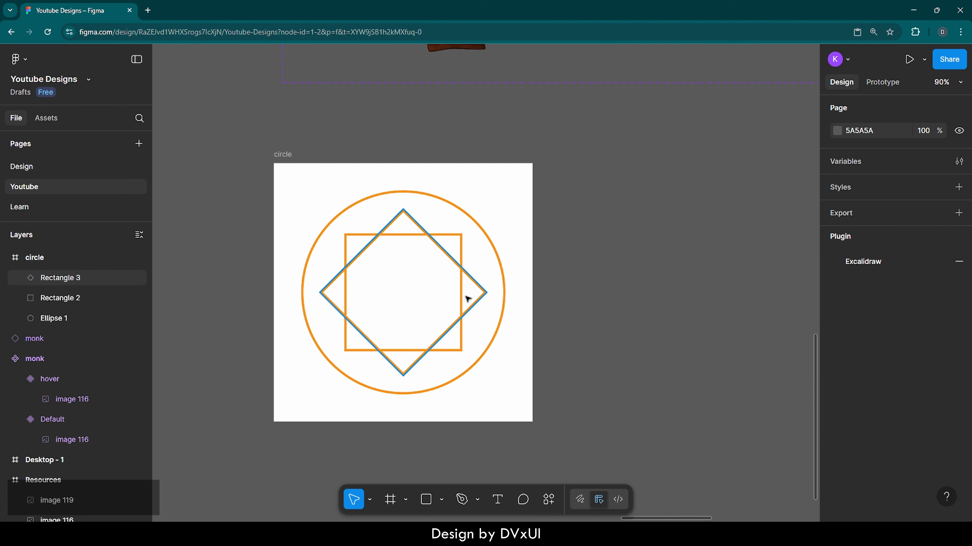
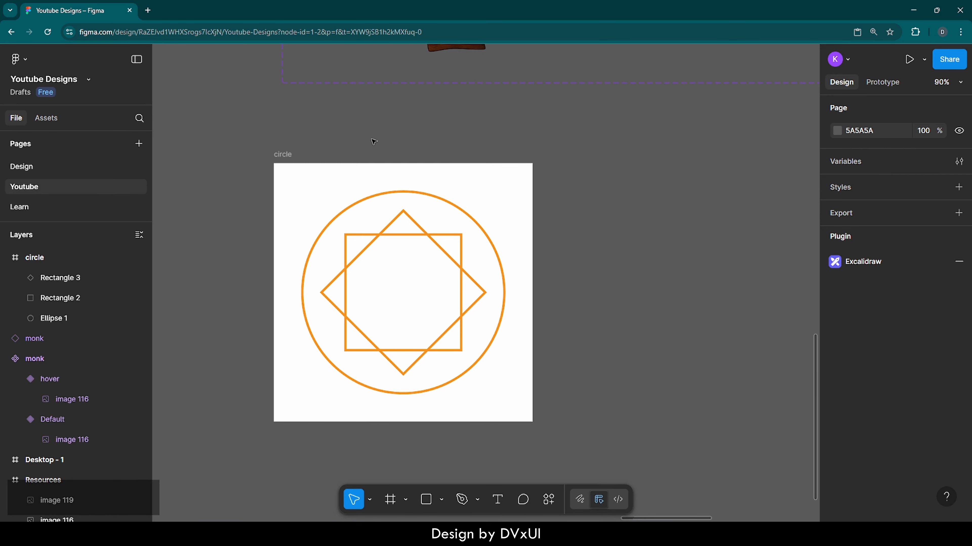
- Duplicate the circle frame three times to form a row of four identical frames
click(285, 157)
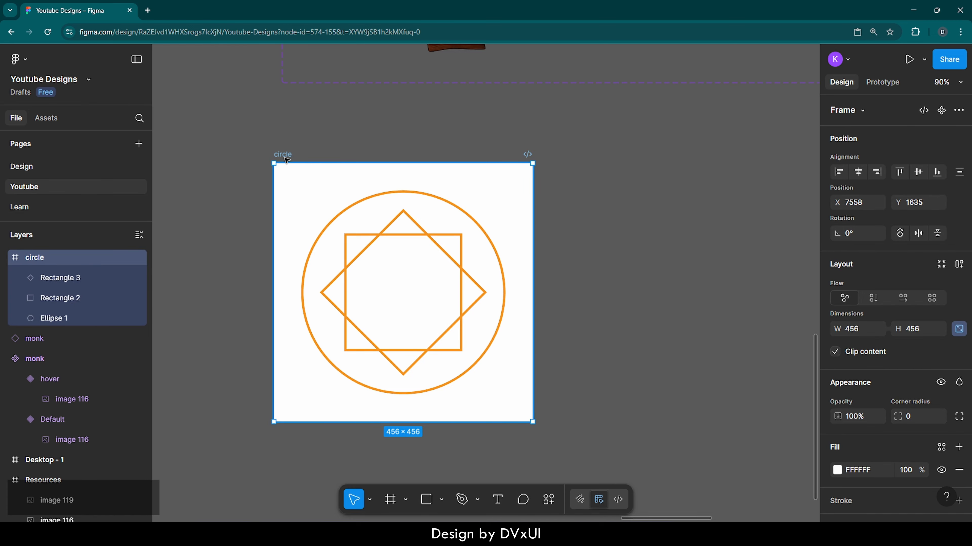
scroll(287, 160, down, 5)
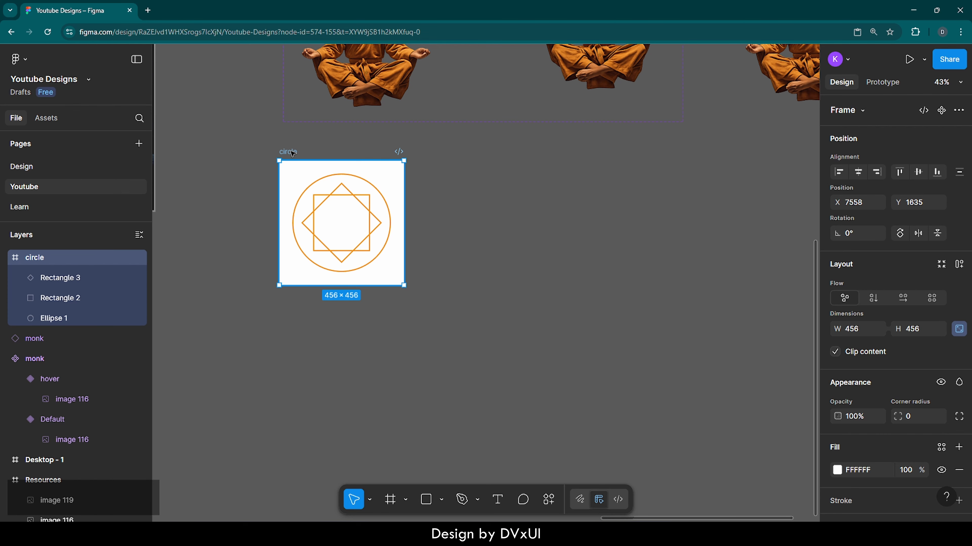
key(ctrl+c)
key(ctrl+v)
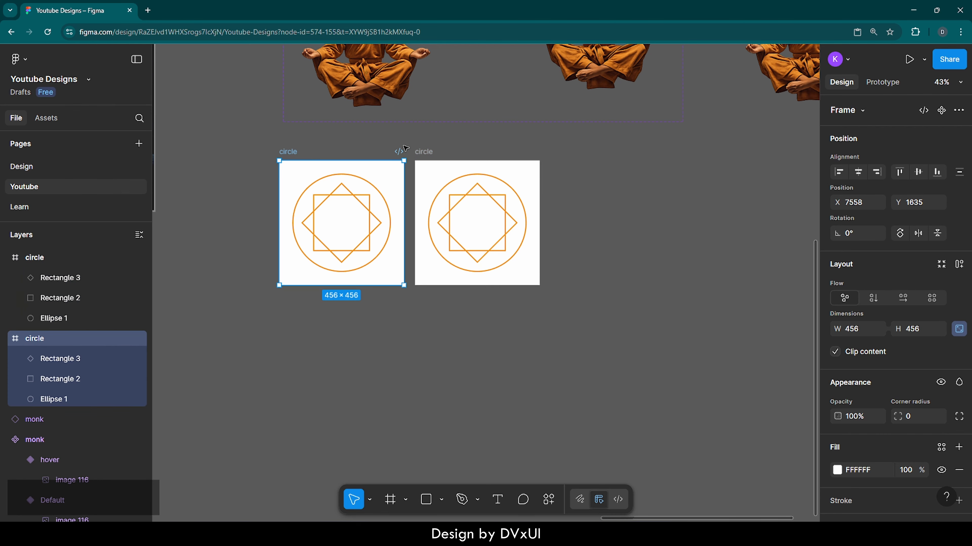
click(424, 152)
key(ctrl+v)
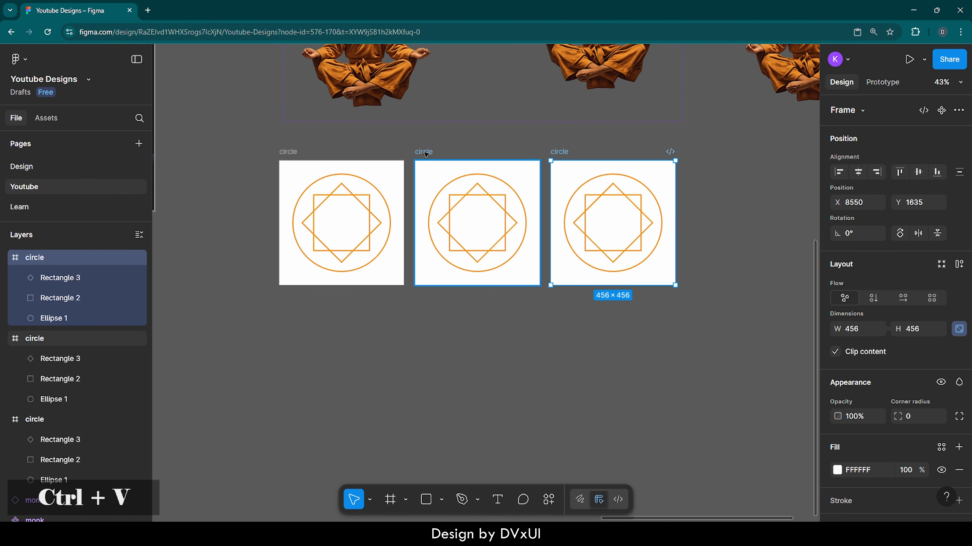
key(ctrl+v)
click(535, 379)
scroll(535, 378, right, 2)
scroll(536, 378, up, 1)
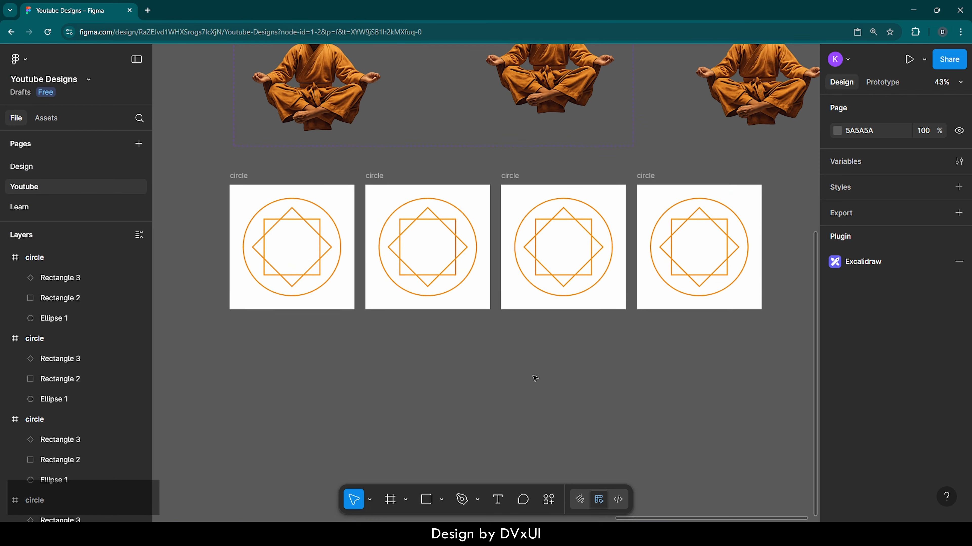
- Remove the white fill from all four circle frames at once
drag(206, 164, 771, 379)
scroll(879, 471, down, 2)
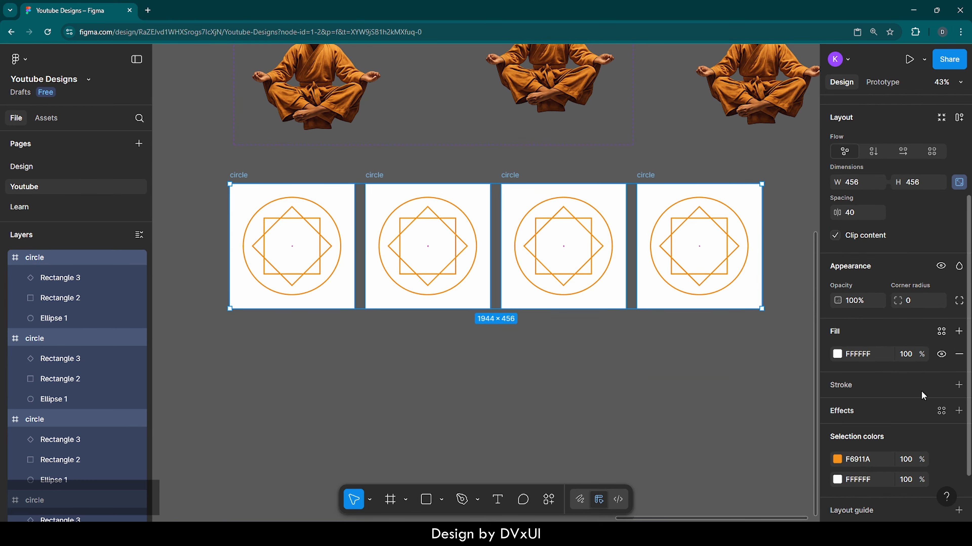
click(958, 355)
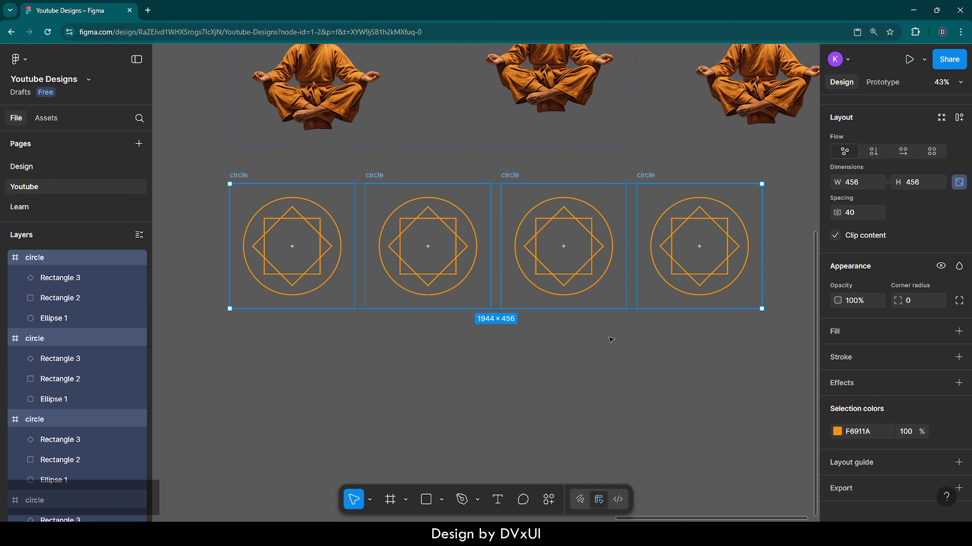
- Change the first frame's ellipse stroke to a linear gradient with both stops in orange F6911A
scroll(610, 340, left, 3)
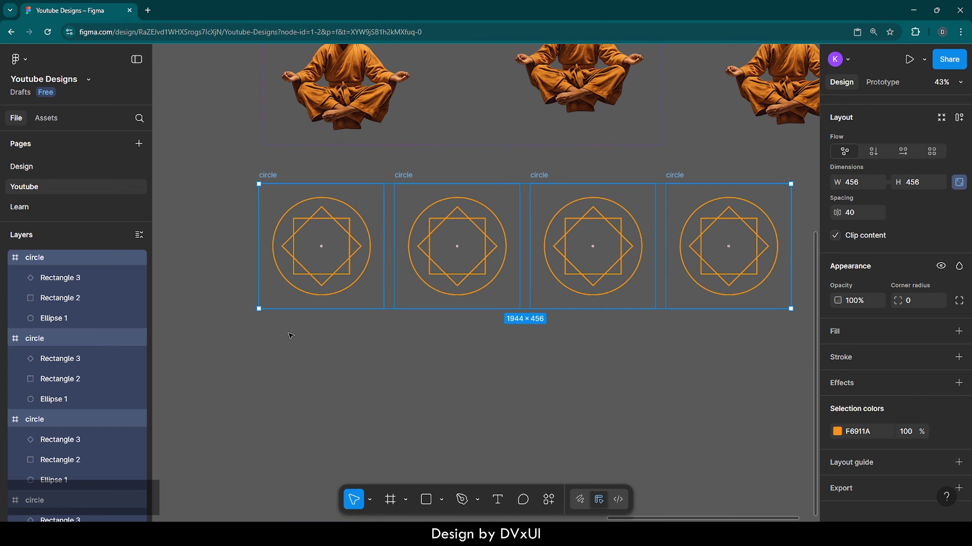
double_click(274, 239)
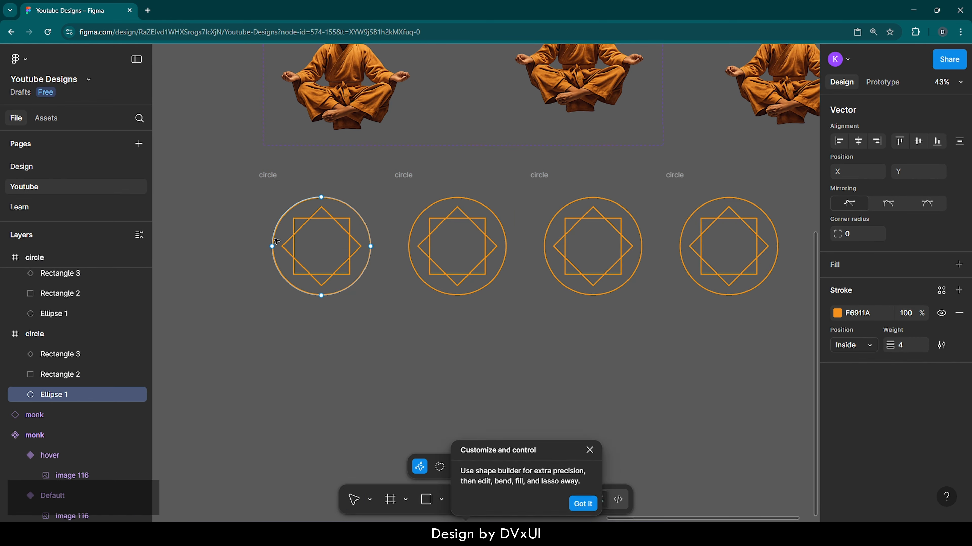
key(Escape)
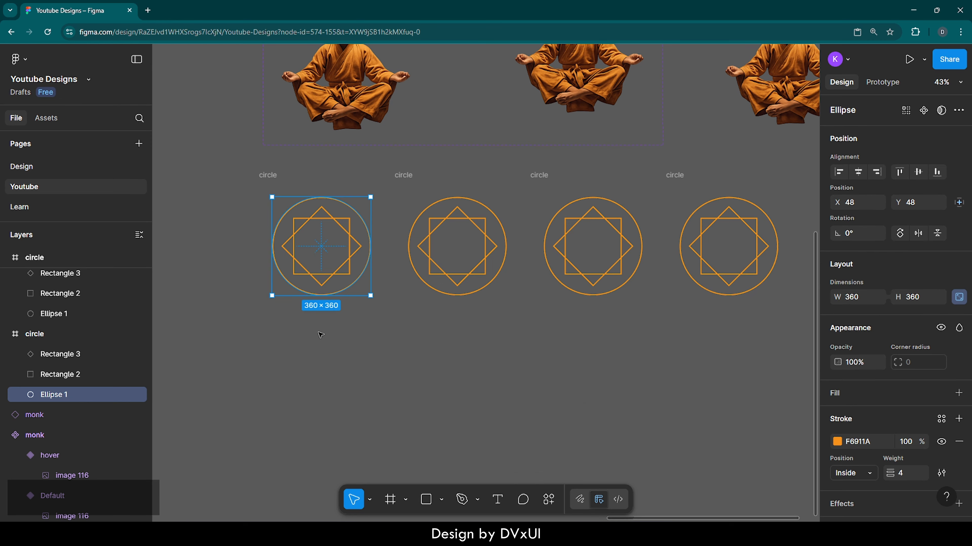
scroll(248, 196, up, 5)
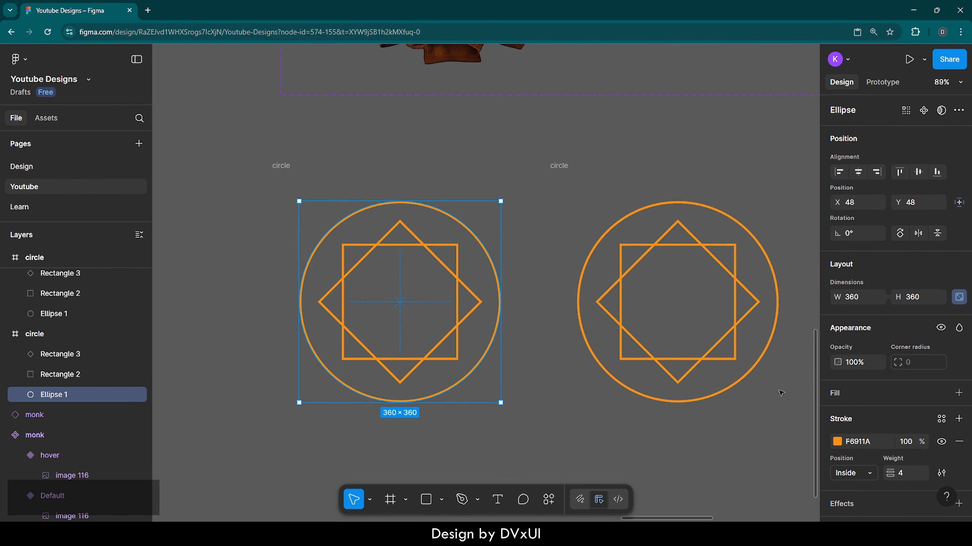
click(837, 442)
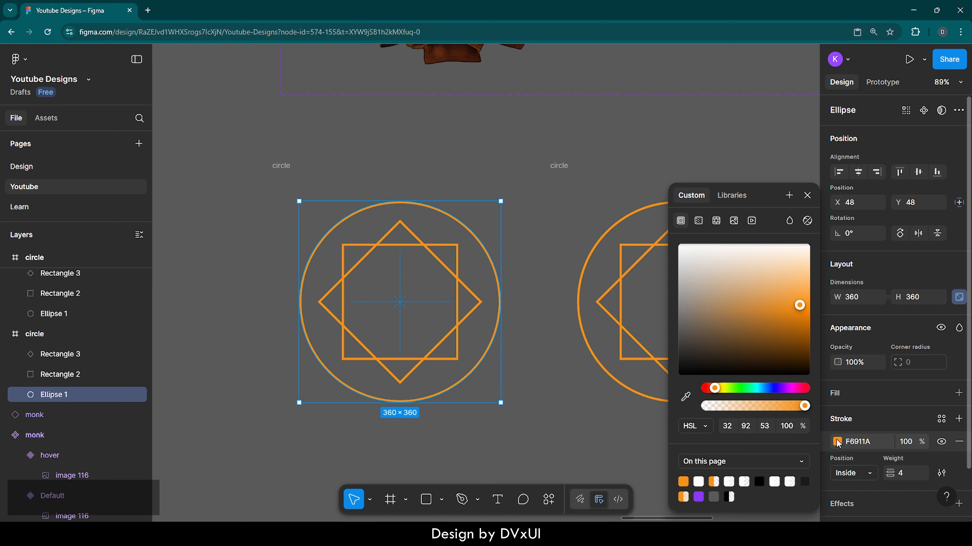
click(698, 221)
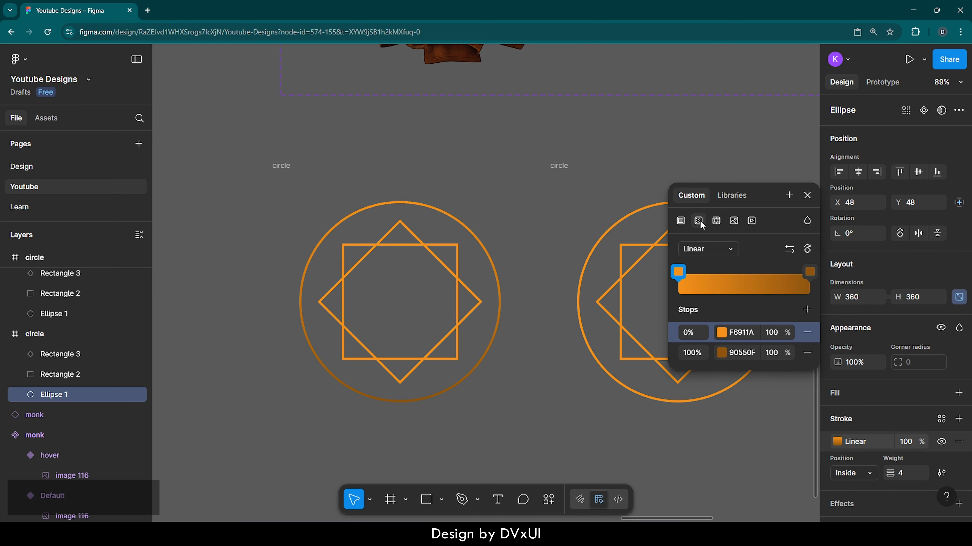
click(741, 332)
key(ctrl+c)
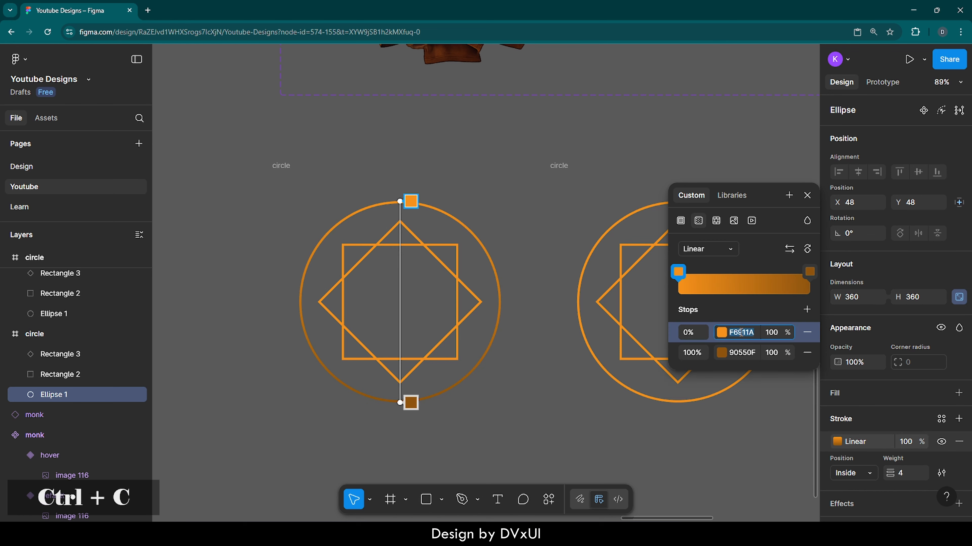
click(744, 358)
key(ctrl+v)
key(Return)
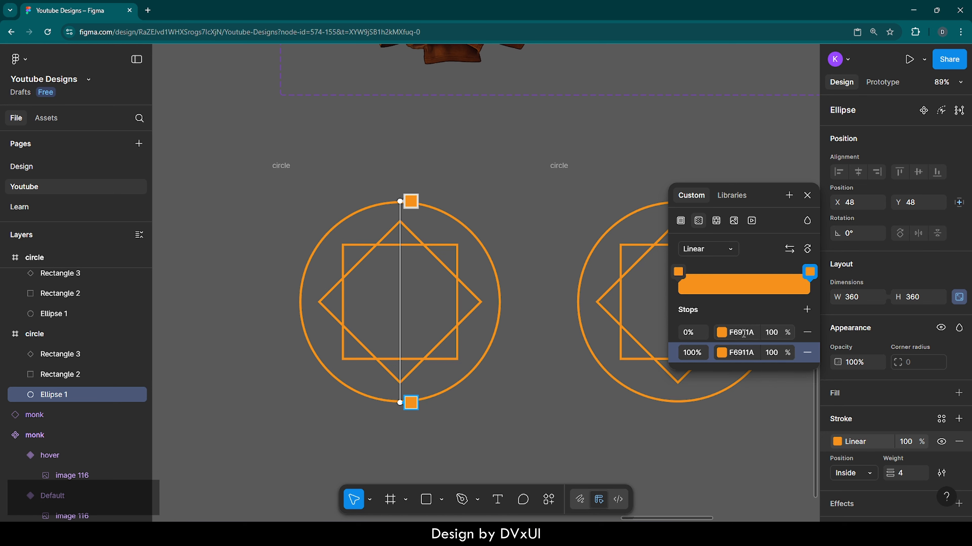
- Reposition the first ellipse's stroke gradient so it starts at the circle's center and ends on its lower-left edge
drag(400, 203, 399, 303)
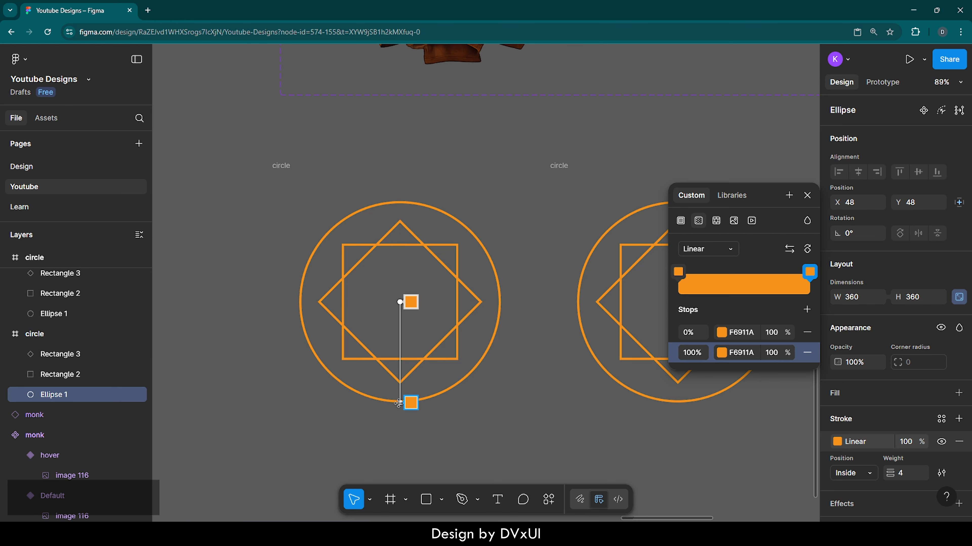
drag(400, 403, 329, 373)
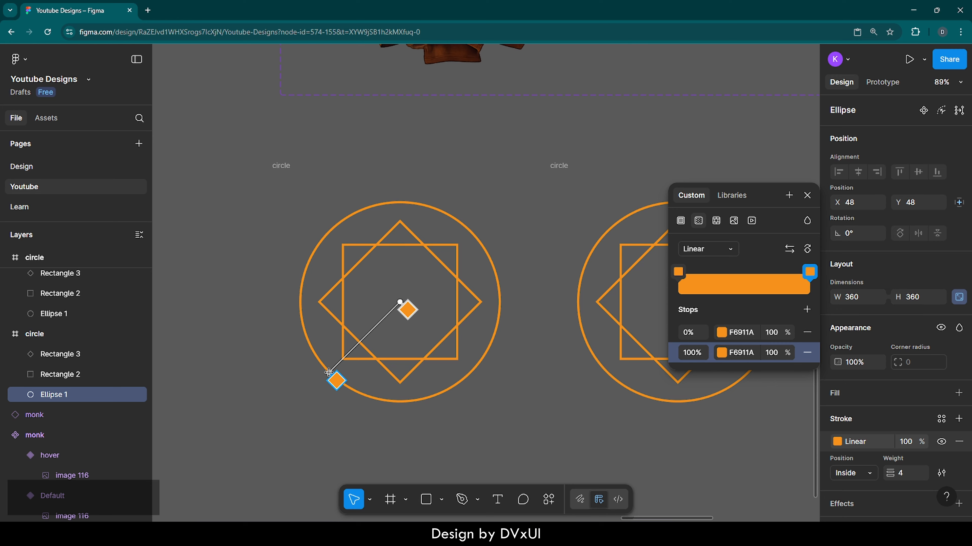
scroll(329, 372, up, 5)
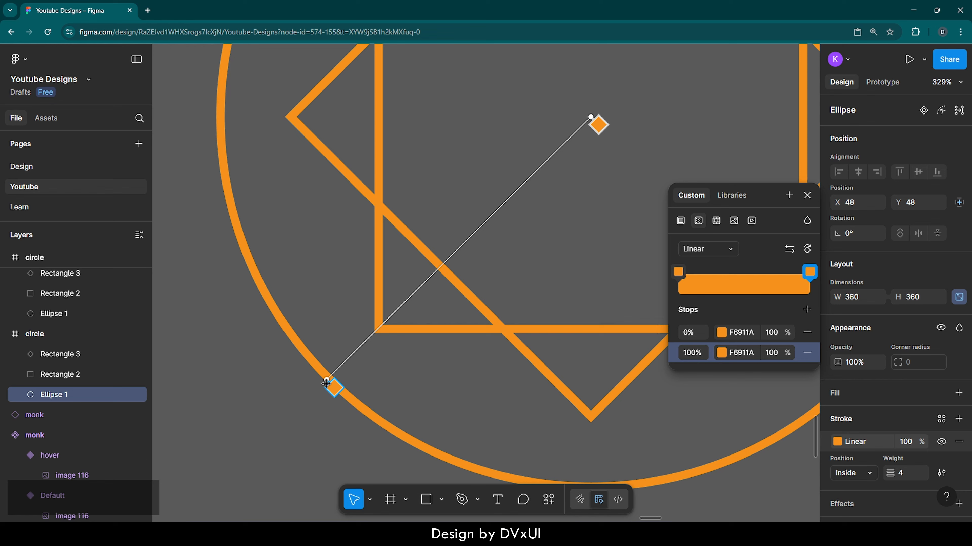
key(shift+0)
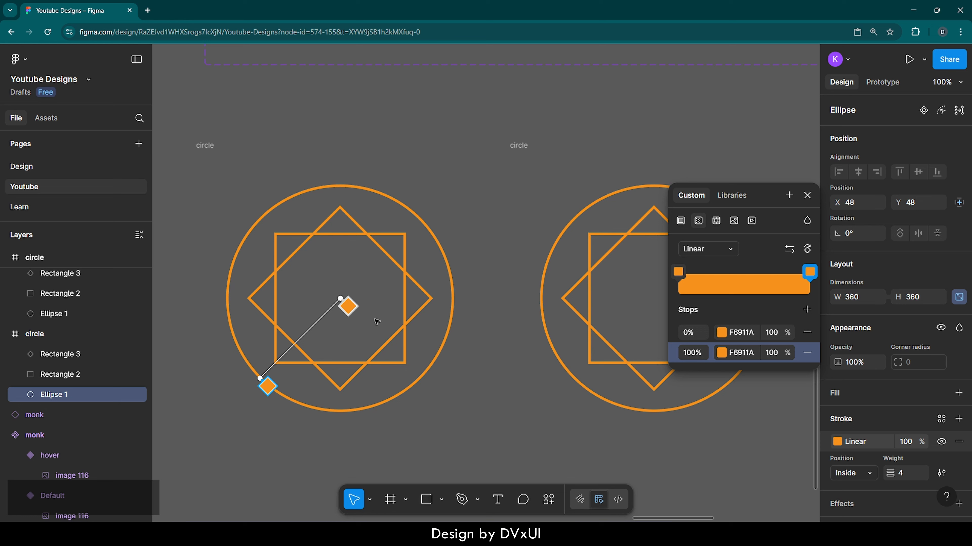
- Set the opacity of the gradient's 0% stop at the first circle's center to 0%, fading the ring out
click(348, 305)
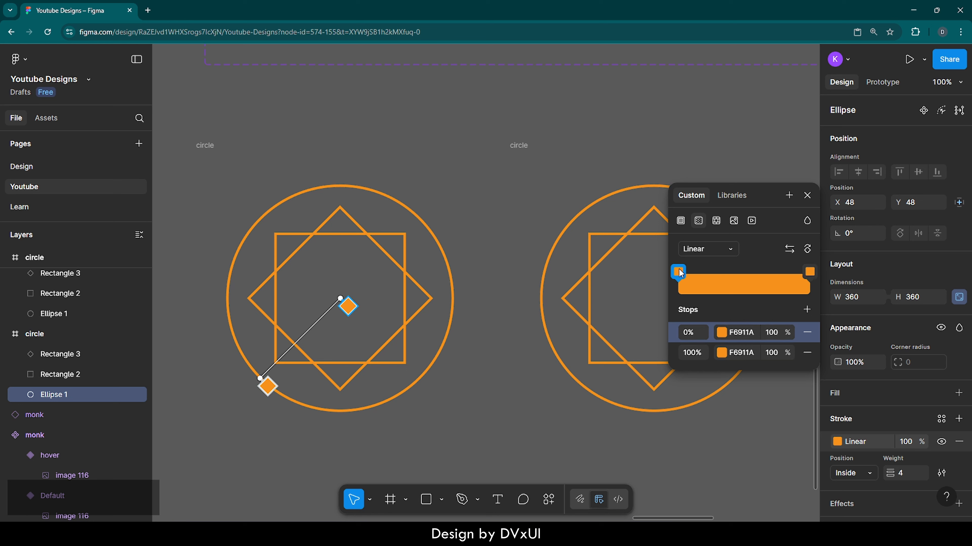
click(771, 333)
text(0)
key(Return)
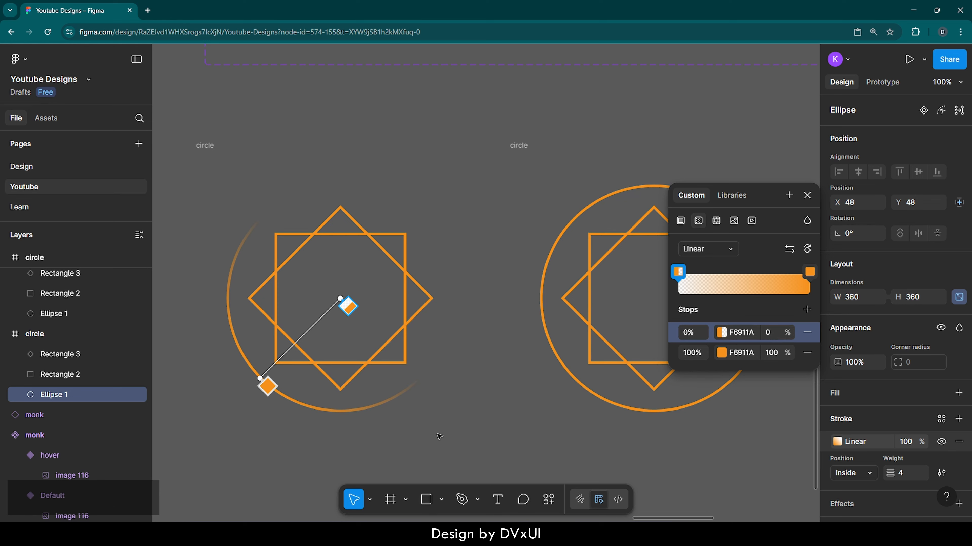
key(Escape)
key(Escape)
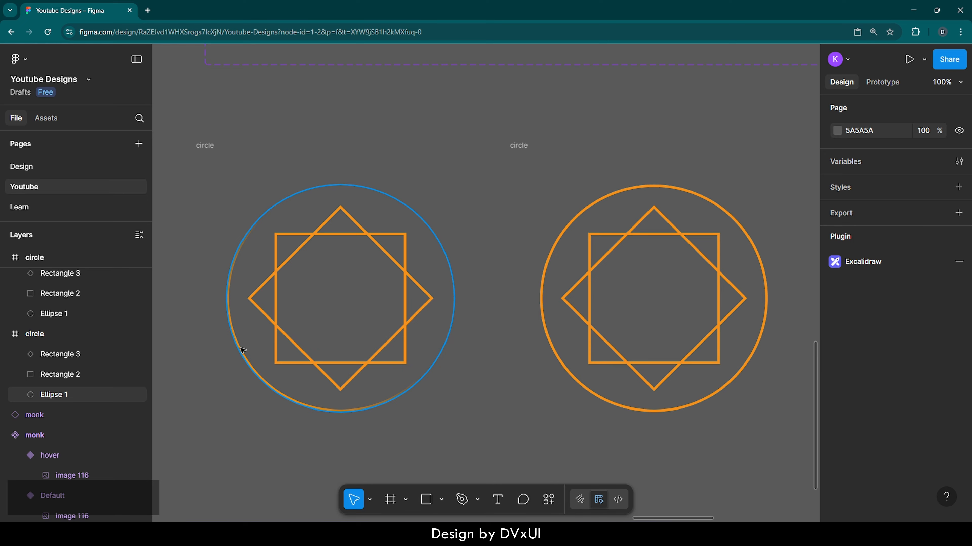
- Change the second frame's ellipse stroke to a linear gradient with both stops in orange F6911A
click(541, 300)
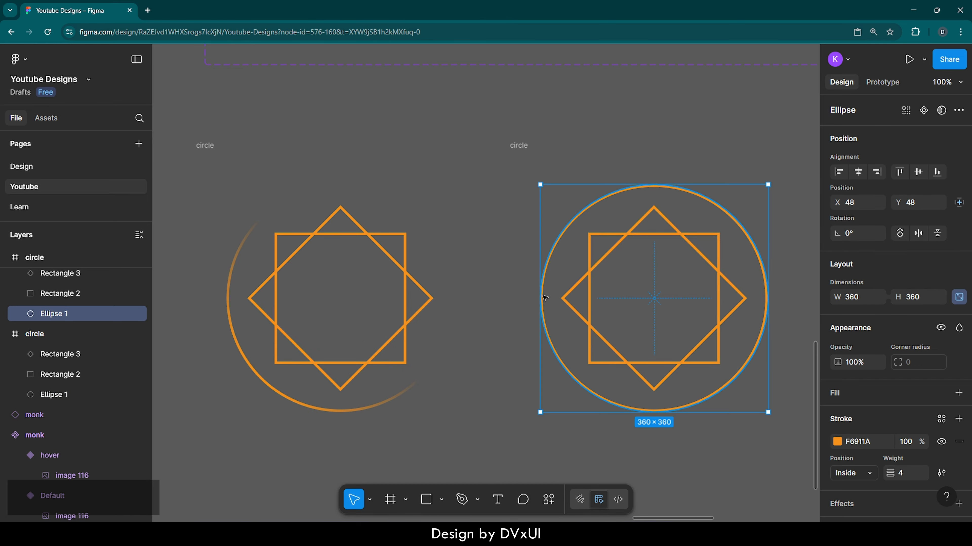
scroll(715, 332, right, 1)
scroll(715, 331, right, 5)
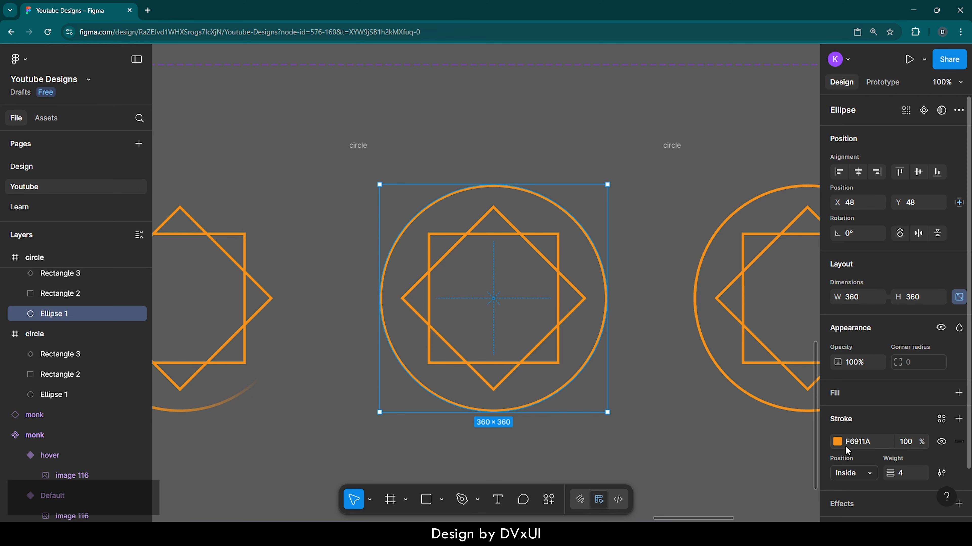
click(836, 441)
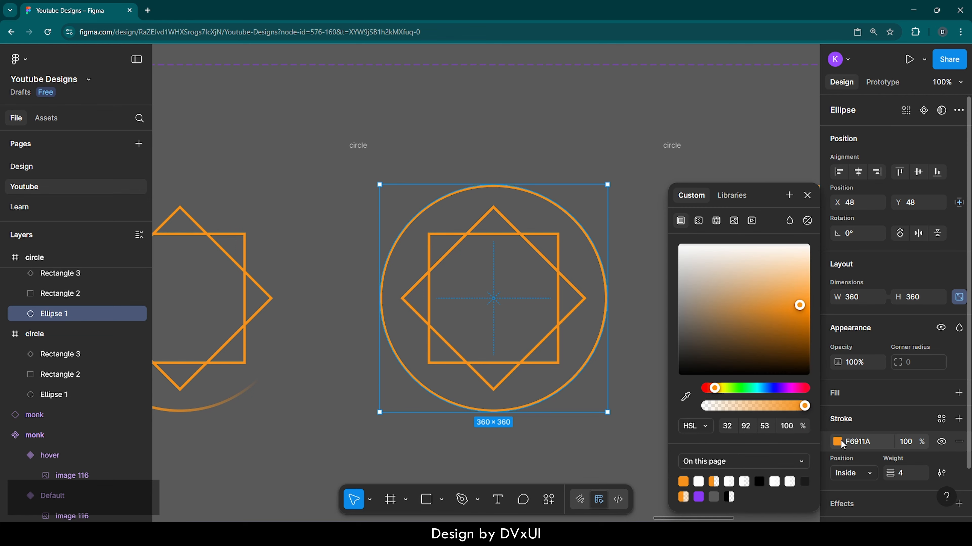
click(698, 221)
click(743, 354)
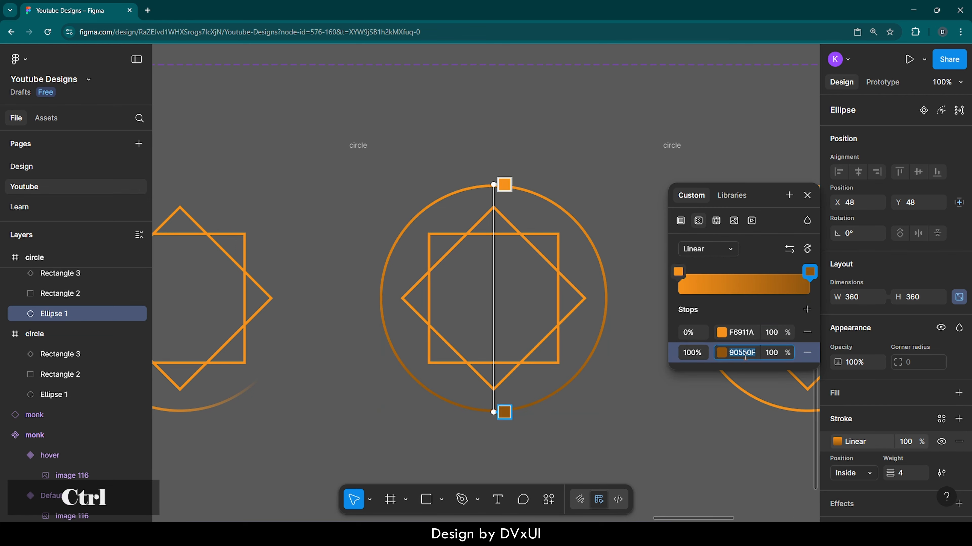
text(F6911A)
key(Return)
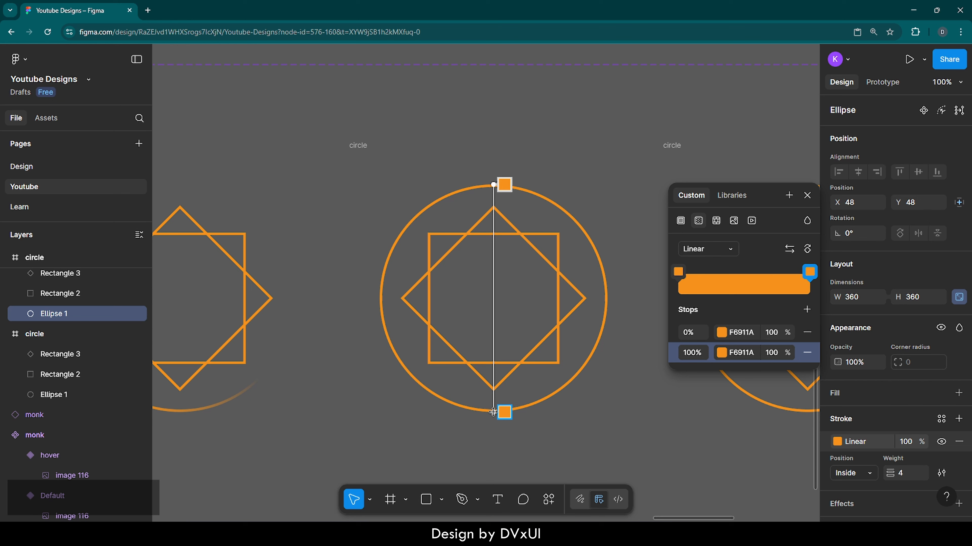
- Run the second ellipse's gradient from its upper-right edge to the center and set the 100% stop's opacity to 0%
drag(493, 412, 493, 298)
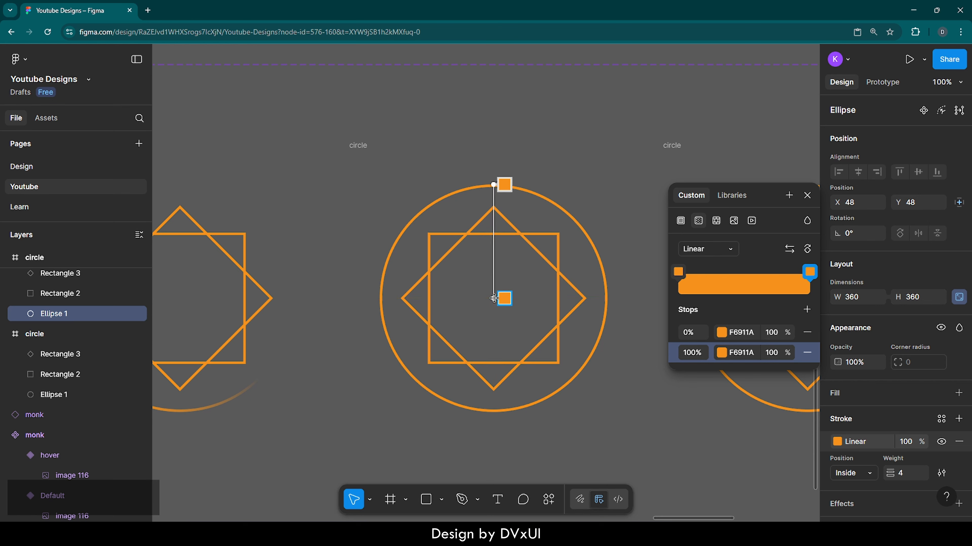
drag(494, 185, 572, 219)
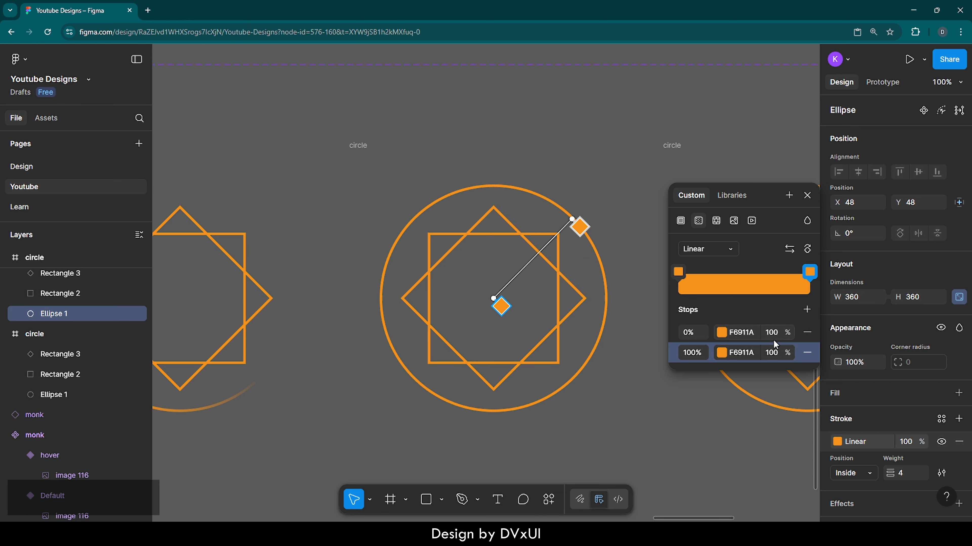
click(774, 356)
text(0)
key(Return)
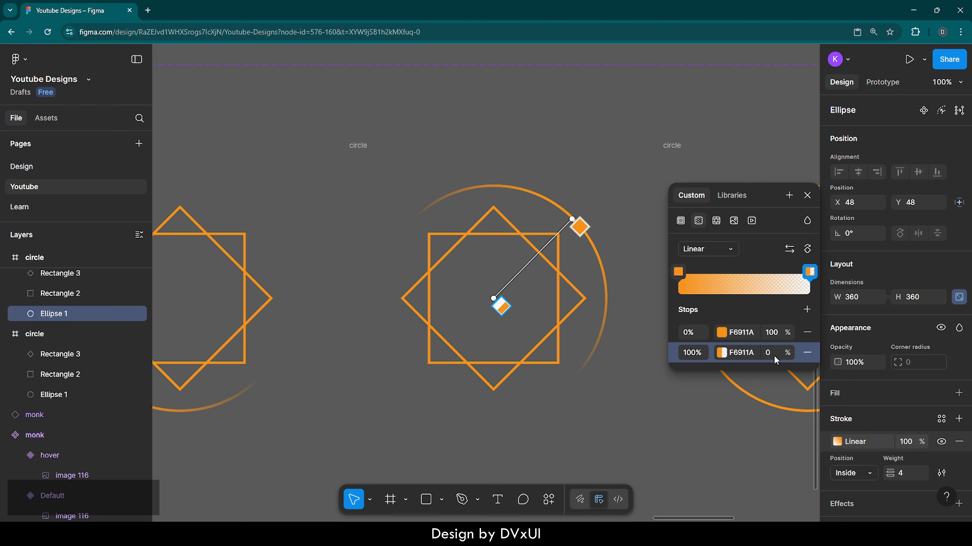
click(534, 207)
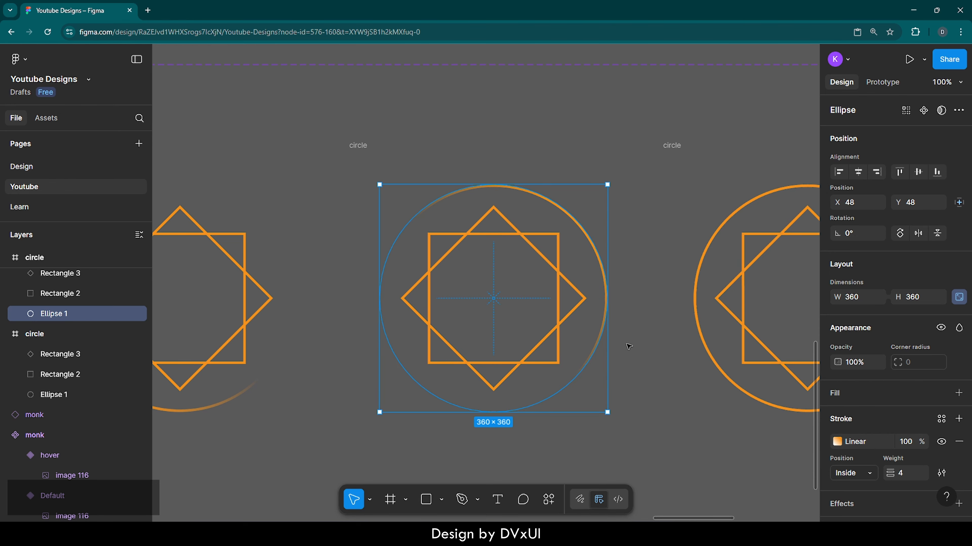
click(642, 388)
- Change the third frame's ellipse stroke to a linear gradient with both stops in orange F6911A
scroll(612, 356, right, 10)
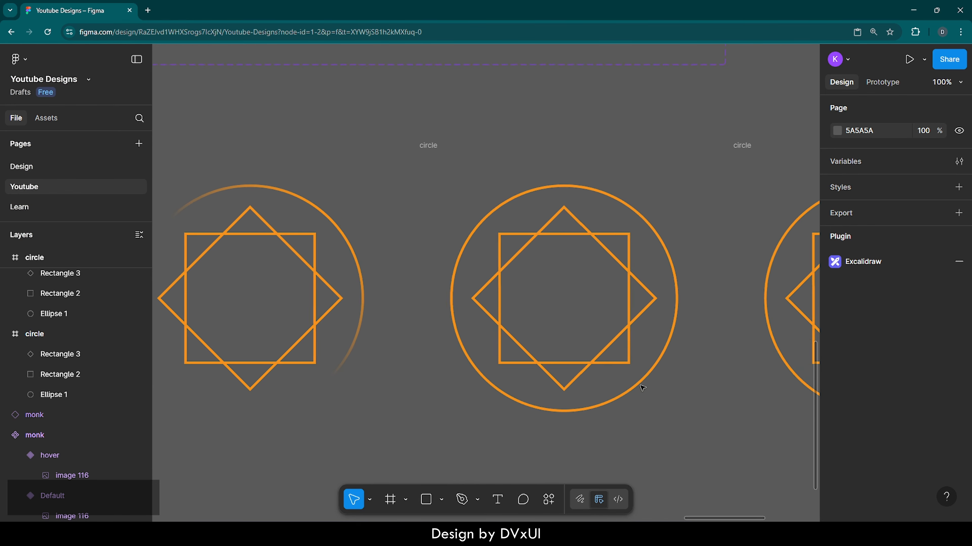
click(430, 203)
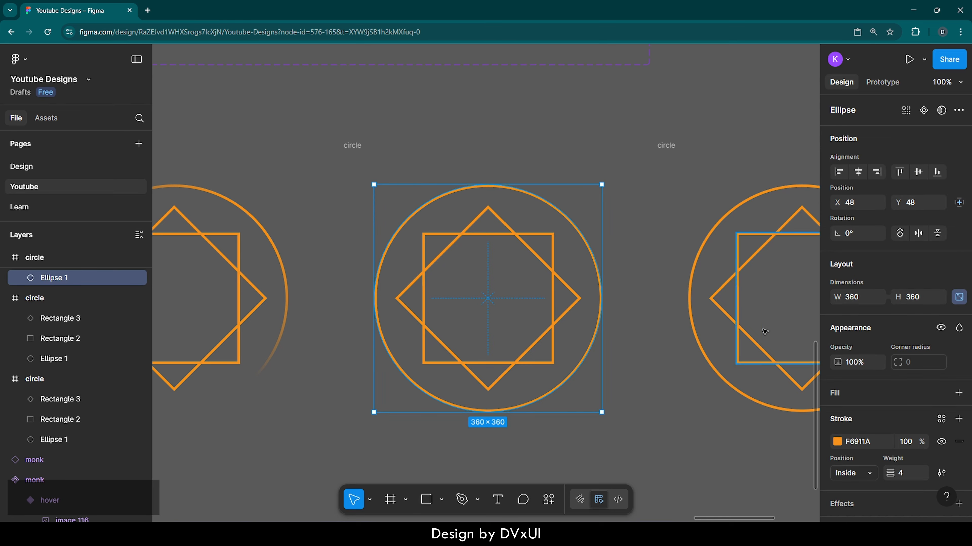
click(837, 442)
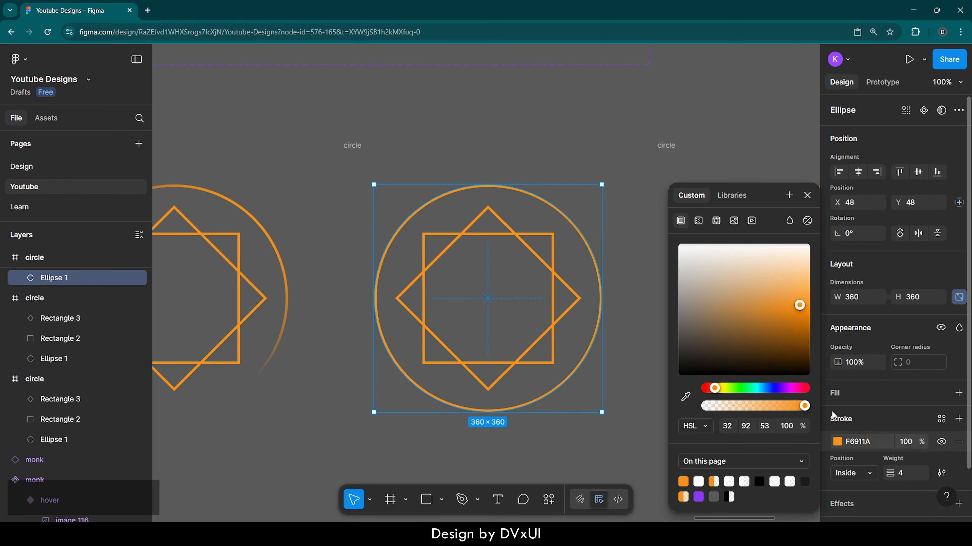
click(698, 221)
click(750, 332)
key(ctrl+a)
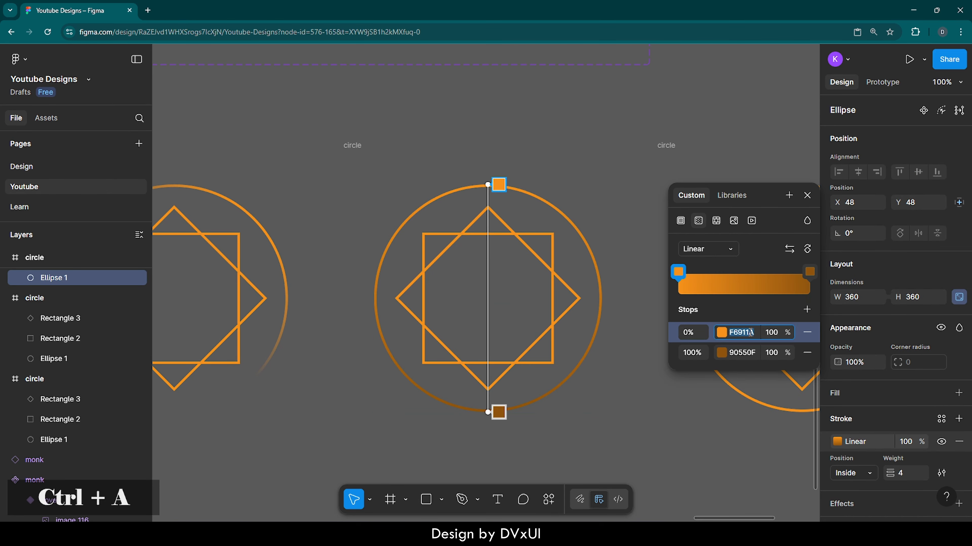
key(ctrl+c)
click(751, 352)
key(ctrl+v)
key(Return)
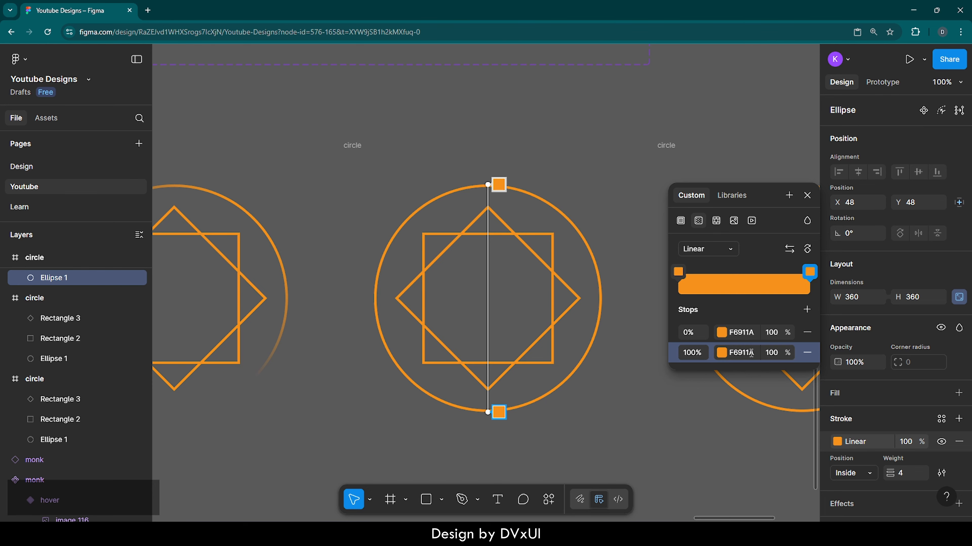
- Run the third ellipse's gradient from its lower-right edge to the center and set the 100% stop's opacity to 0%
drag(487, 413, 488, 298)
mouse_move(491, 185)
mouse_down()
mouse_move(516, 188)
mouse_move(592, 285)
mouse_move(564, 401)
mouse_move(567, 377)
mouse_up()
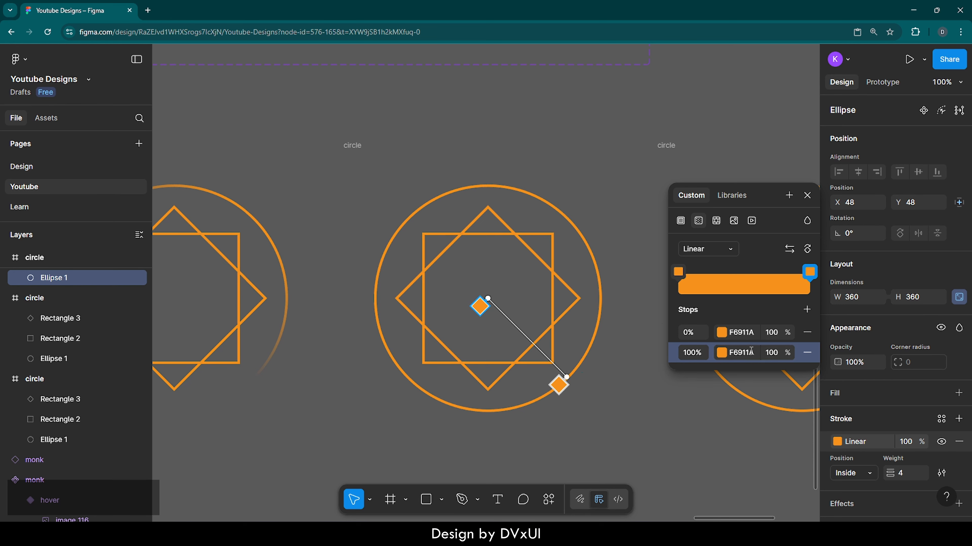
click(751, 352)
click(770, 353)
text(0)
key(Return)
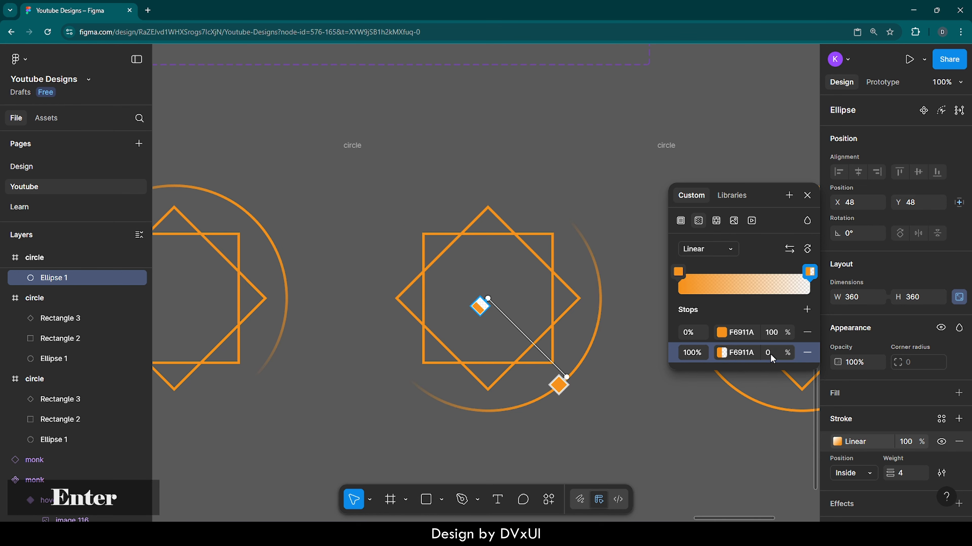
key(Escape)
- Give the fourth frame's ellipse a linear stroke gradient with both stops F6911A, running from the center to its lower-left edge
scroll(552, 314, right, 10)
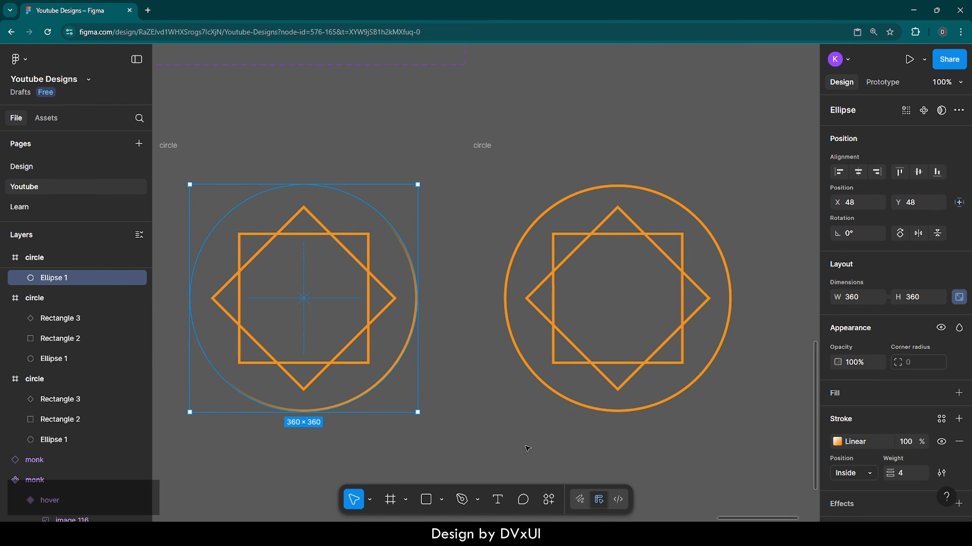
click(482, 194)
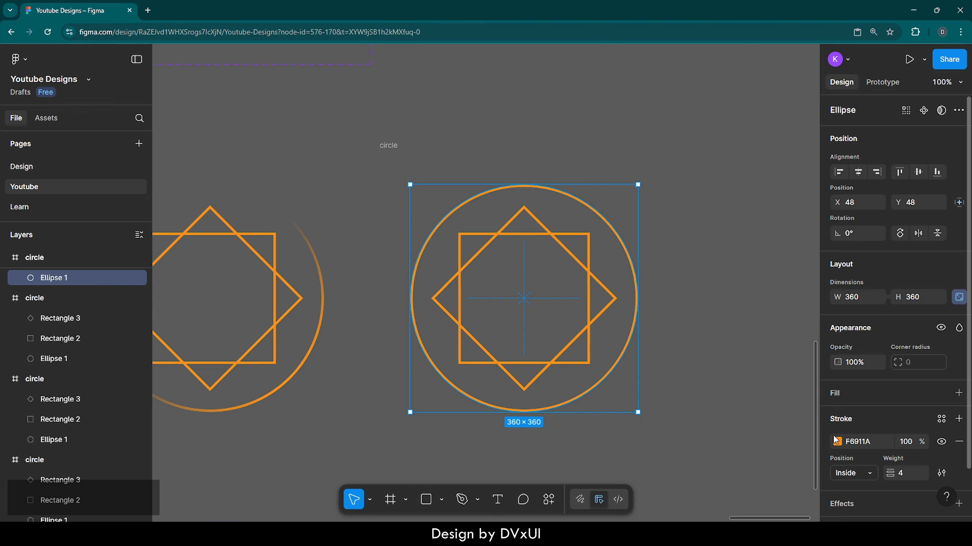
click(837, 442)
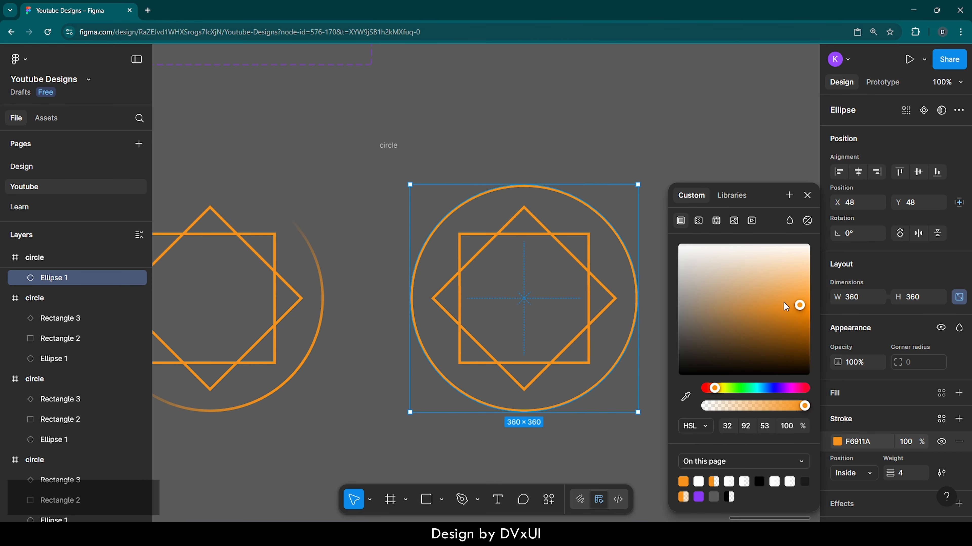
click(698, 220)
click(742, 353)
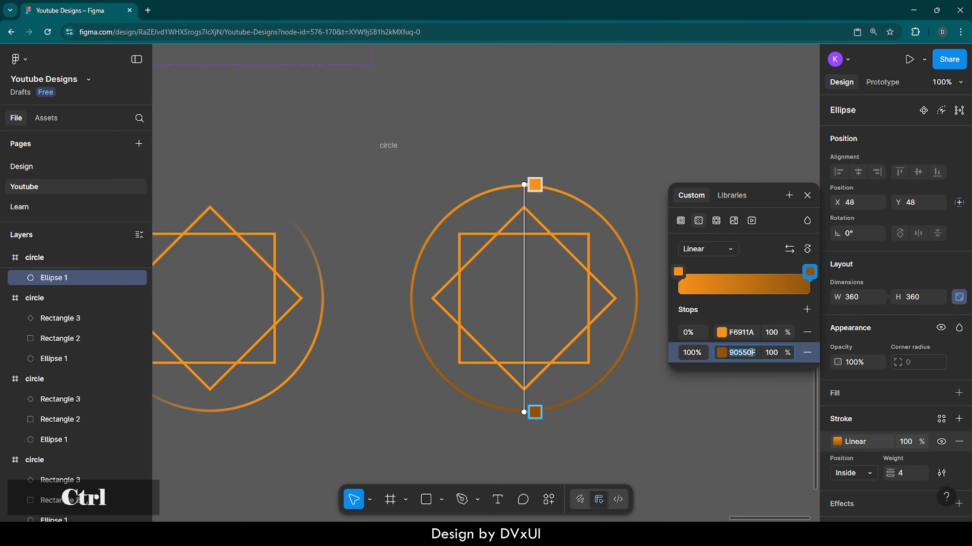
key(ctrl+v)
key(Return)
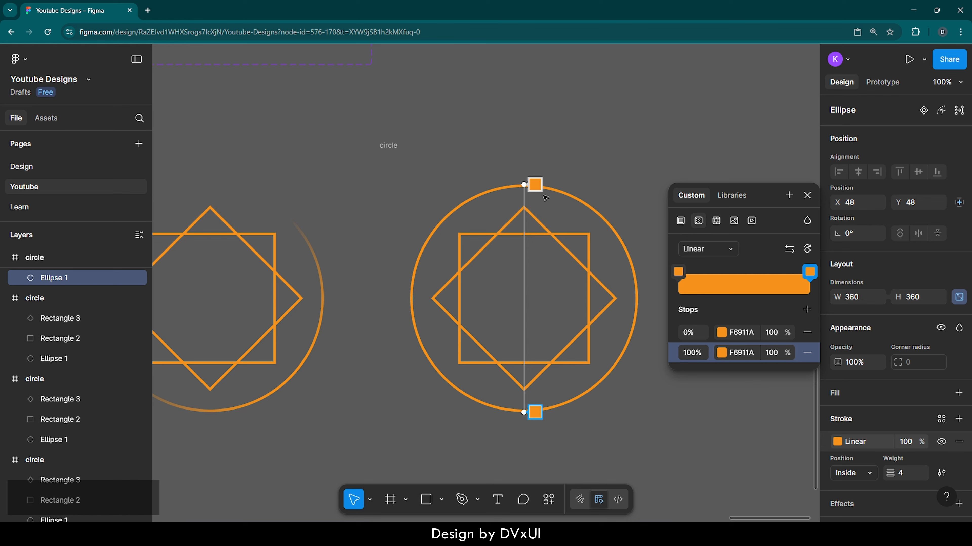
drag(523, 184, 522, 301)
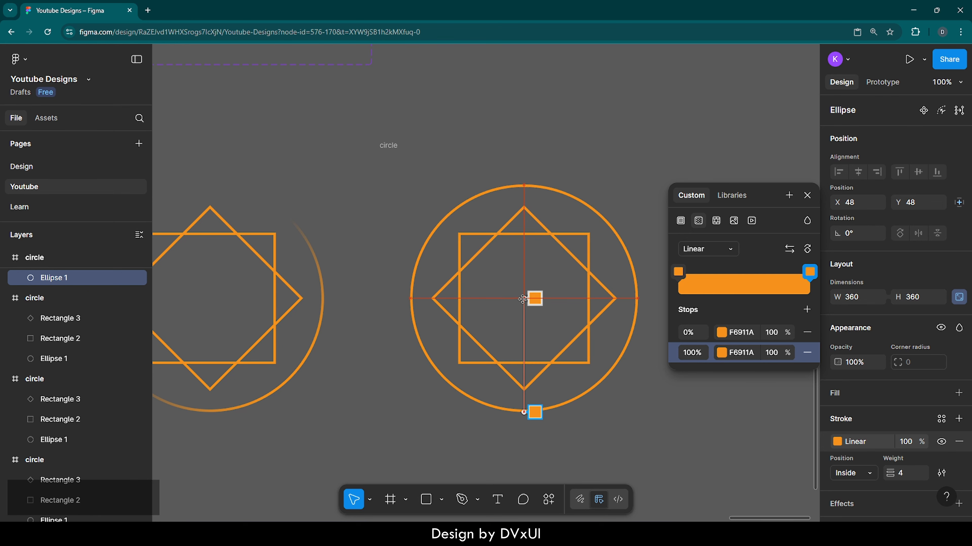
drag(524, 412, 443, 376)
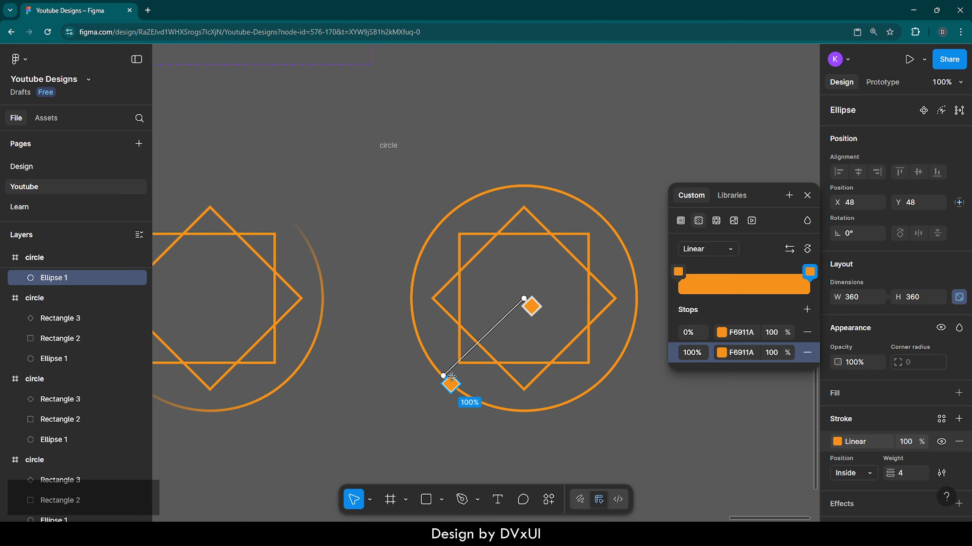
click(778, 352)
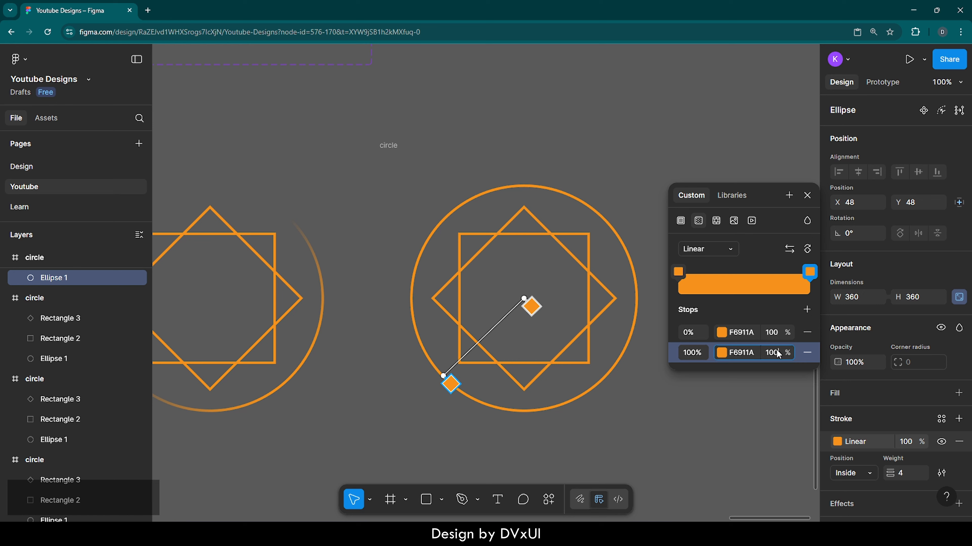
text(0)
key(Return)
key(Escape)
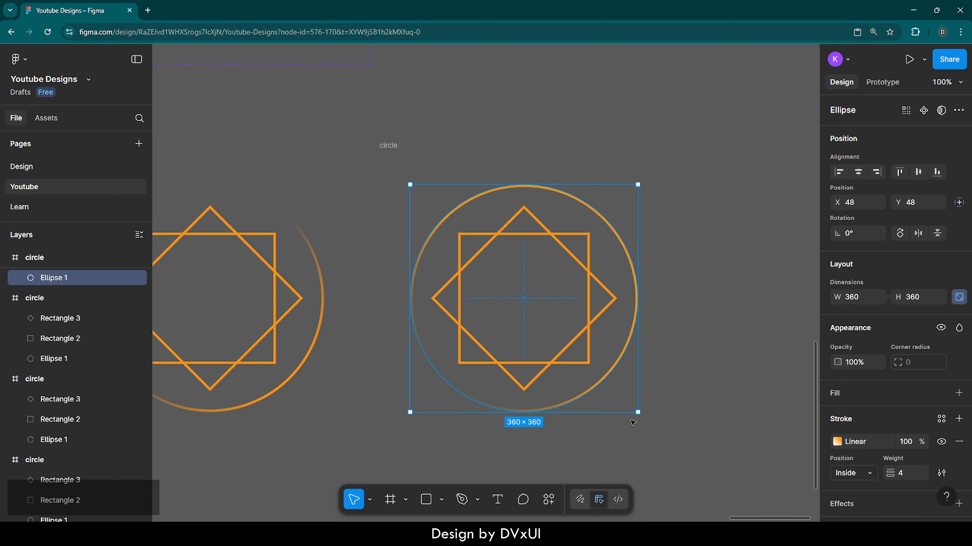
key(ctrl+z)
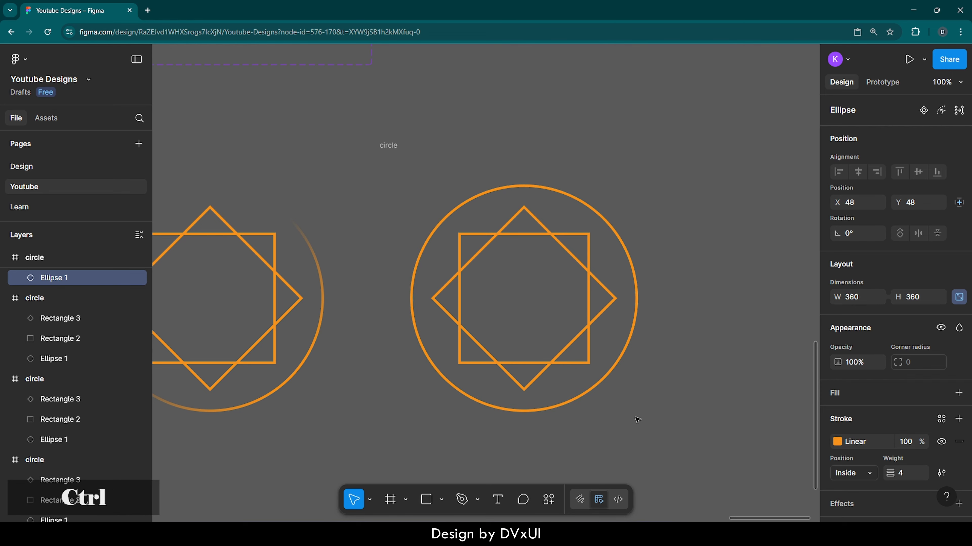
- Set the opacity of the 0% stop at the fourth circle's center to 0%
click(837, 441)
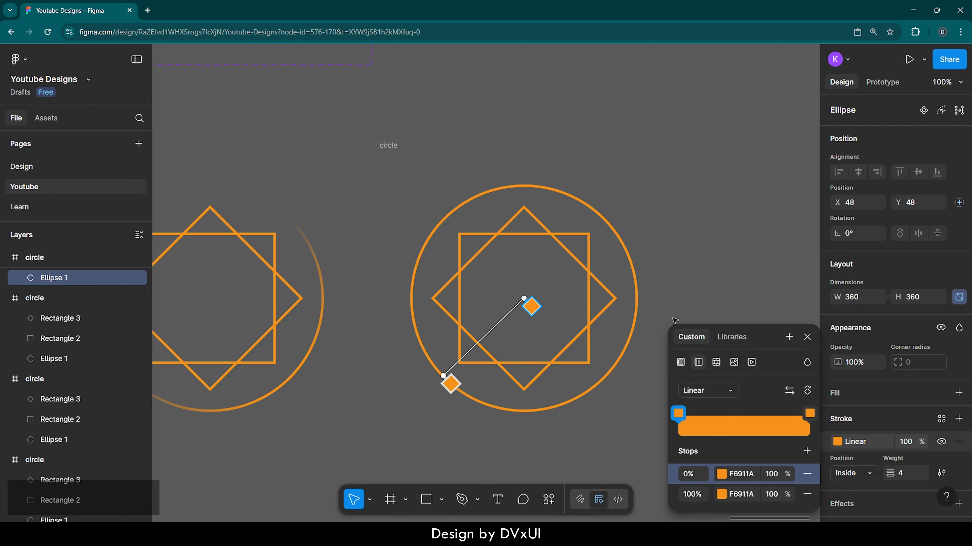
click(753, 473)
text(0)
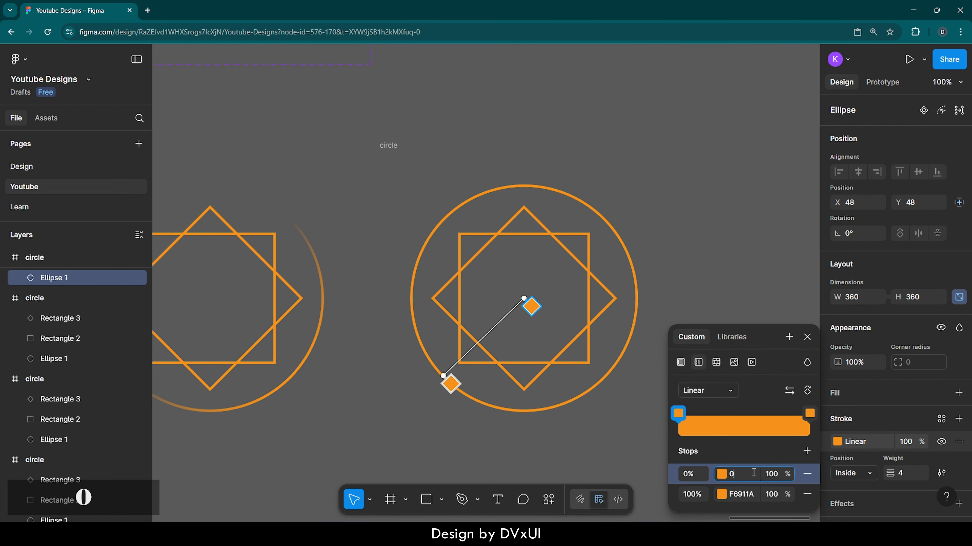
key(ctrl+z)
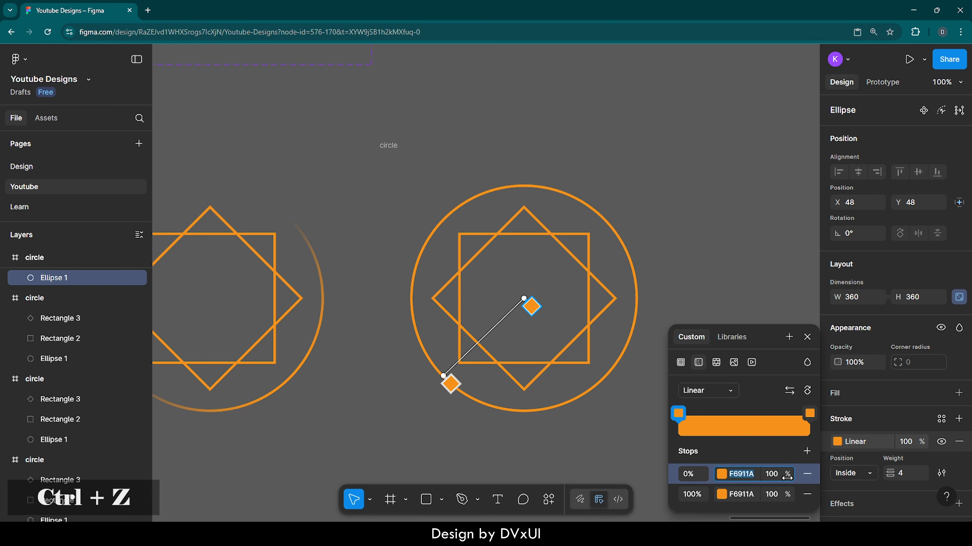
click(778, 474)
text(0)
key(Return)
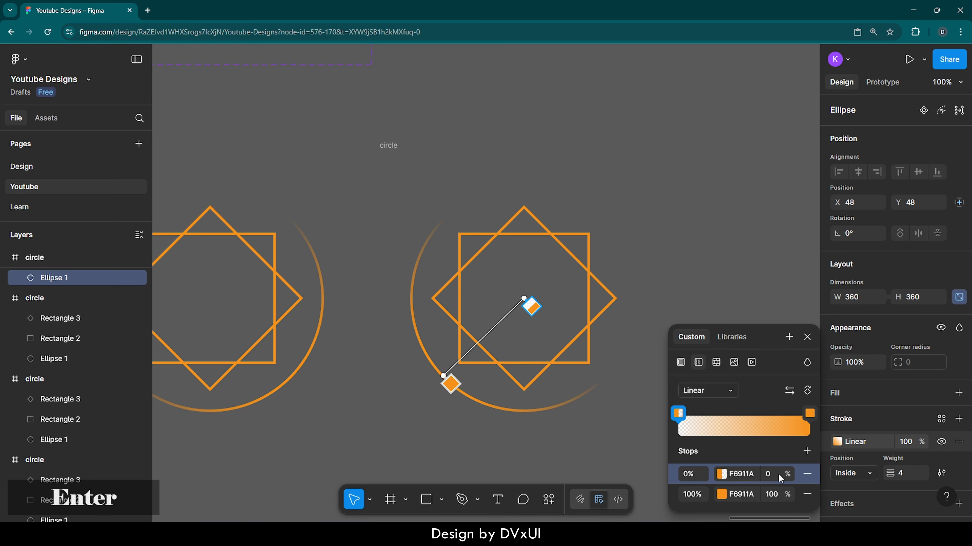
key(Escape)
click(736, 346)
- Shift the last three circle frames to open a gap after the first, and move the fourth frame into that gap
scroll(737, 346, down, 5)
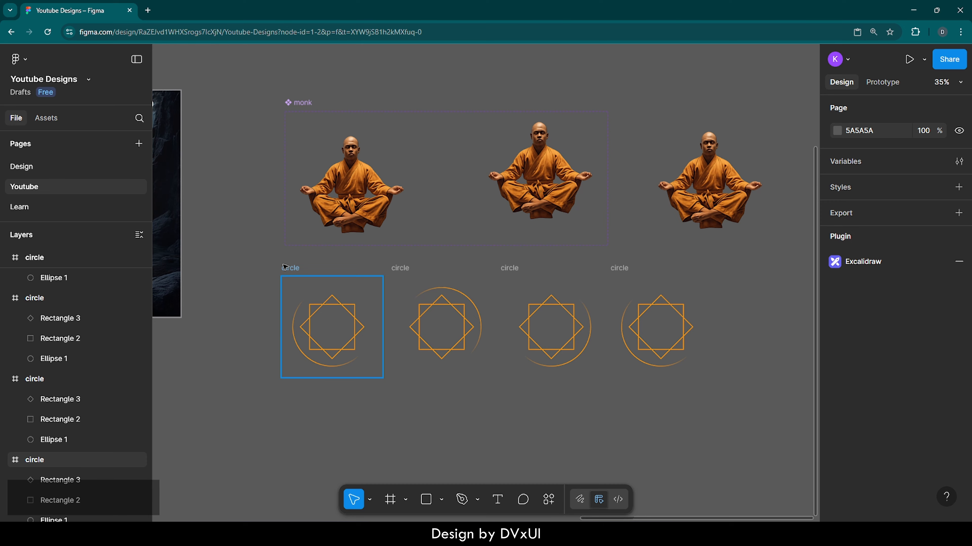
scroll(294, 329, up, 4)
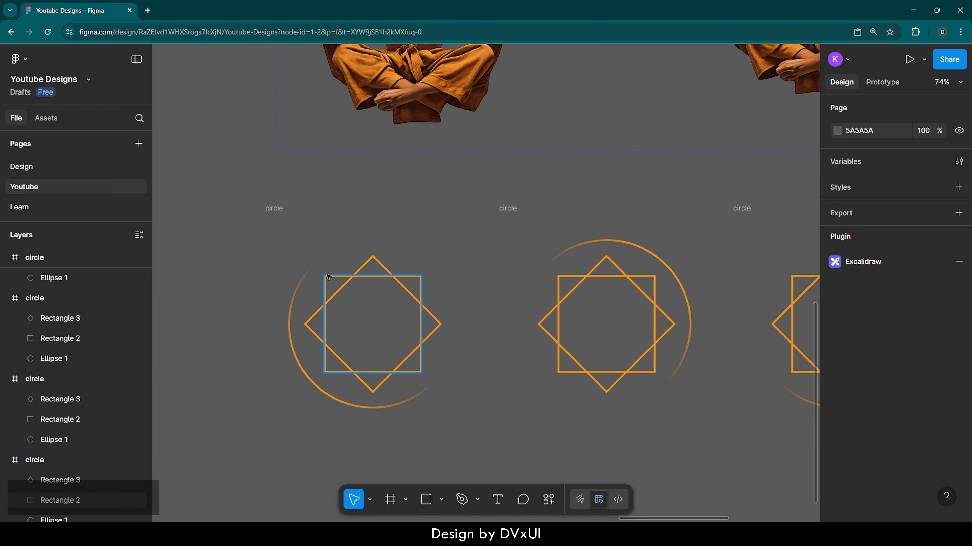
scroll(387, 281, down, 5)
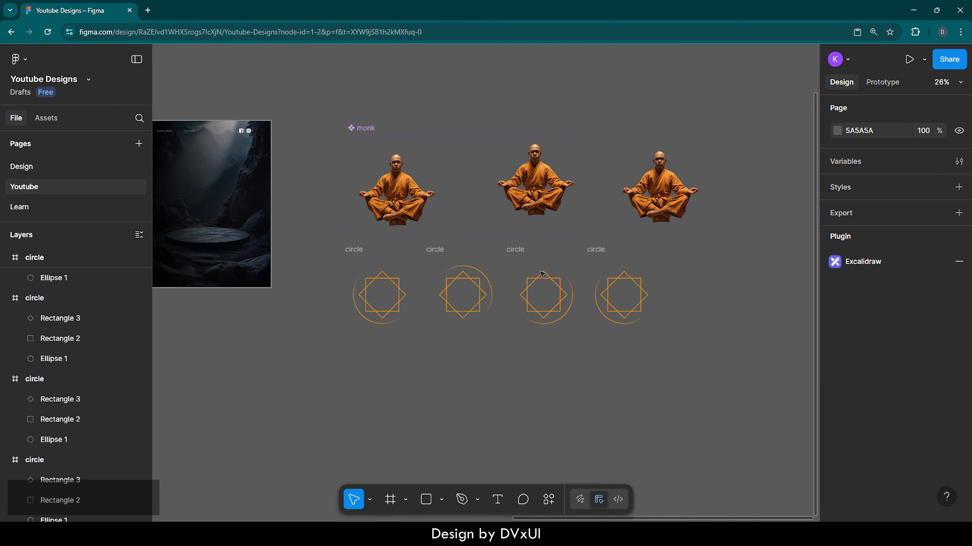
drag(423, 245, 685, 340)
drag(612, 288, 683, 286)
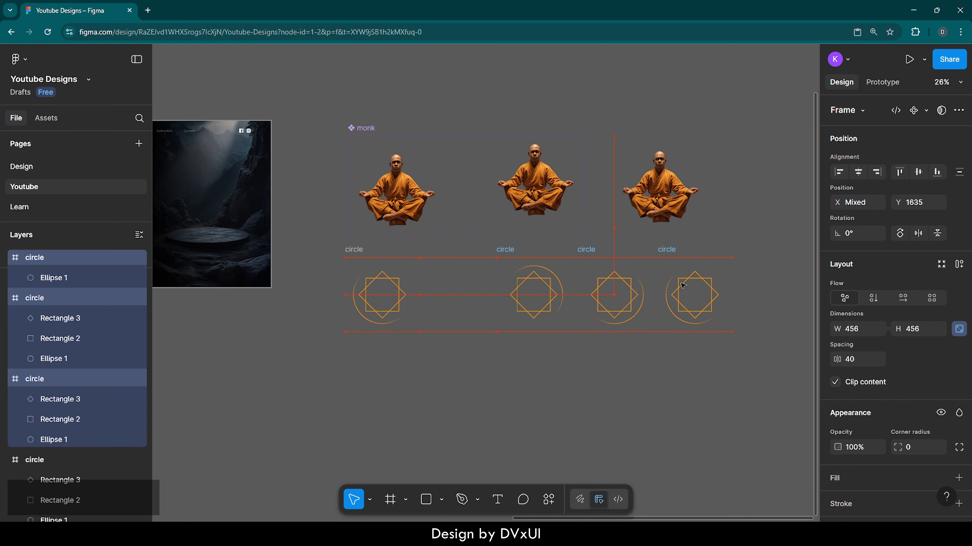
click(677, 250)
drag(677, 251, 435, 239)
- Move the 100% end of the relocated ellipse's stroke gradient from the lower-left to the upper-left edge of the circle
scroll(414, 287, up, 5)
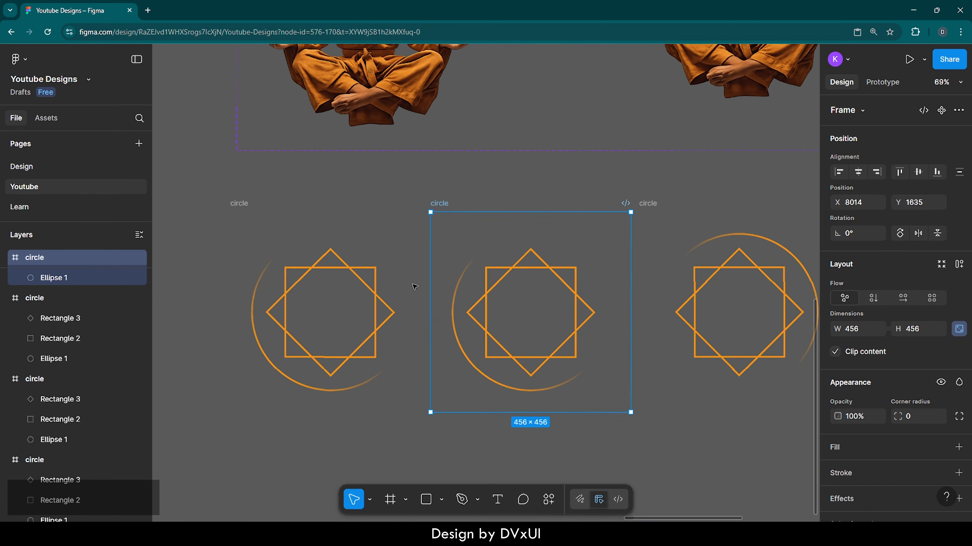
click(471, 364)
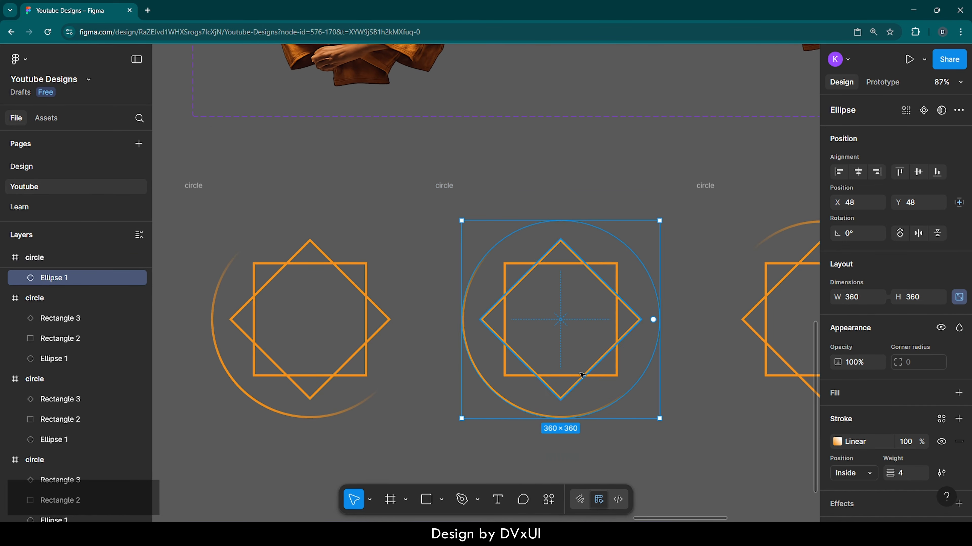
click(837, 442)
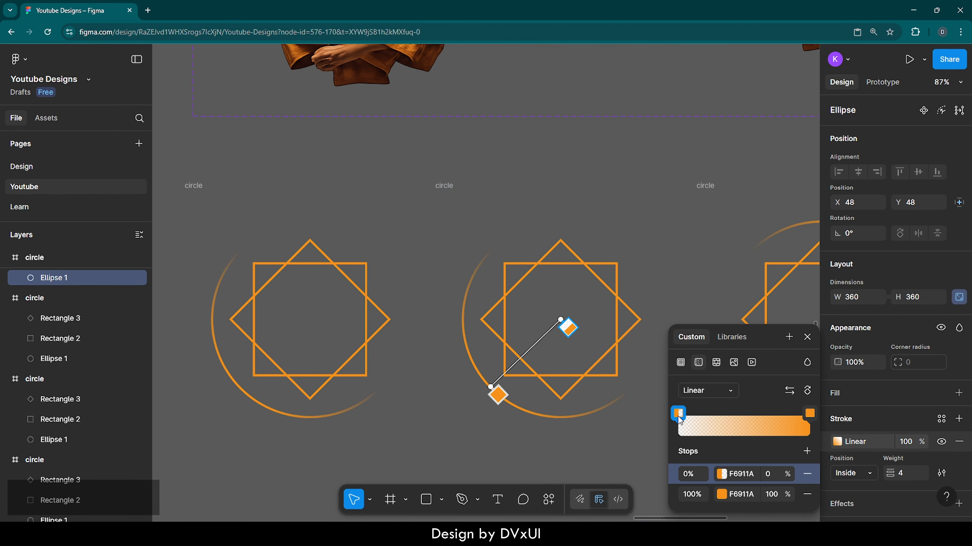
mouse_move(484, 381)
mouse_down()
mouse_move(462, 313)
mouse_move(474, 249)
mouse_move(491, 250)
mouse_up()
key(Escape)
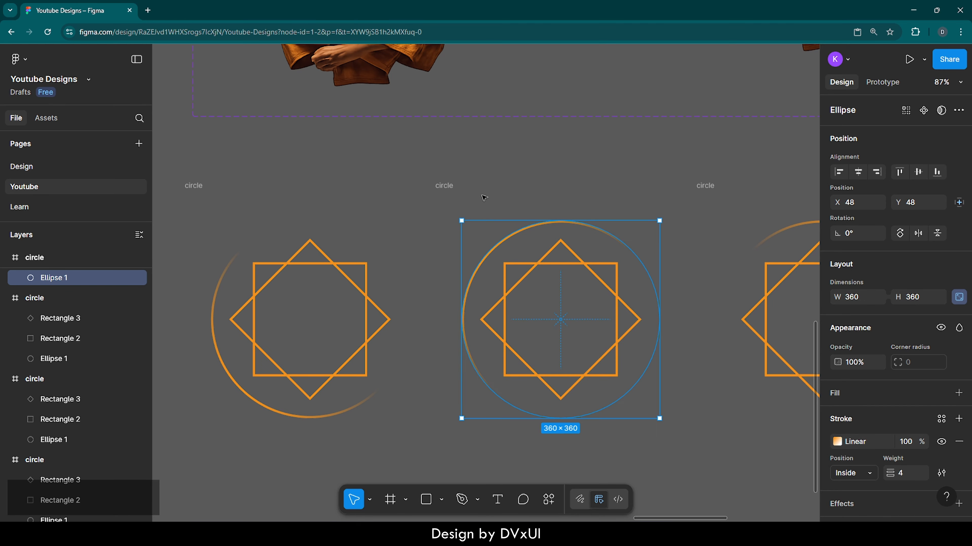
key(Escape)
- Examine the faded ring gradients of the four circle frames one after another
scroll(481, 198, down, 5)
scroll(483, 197, down, 2)
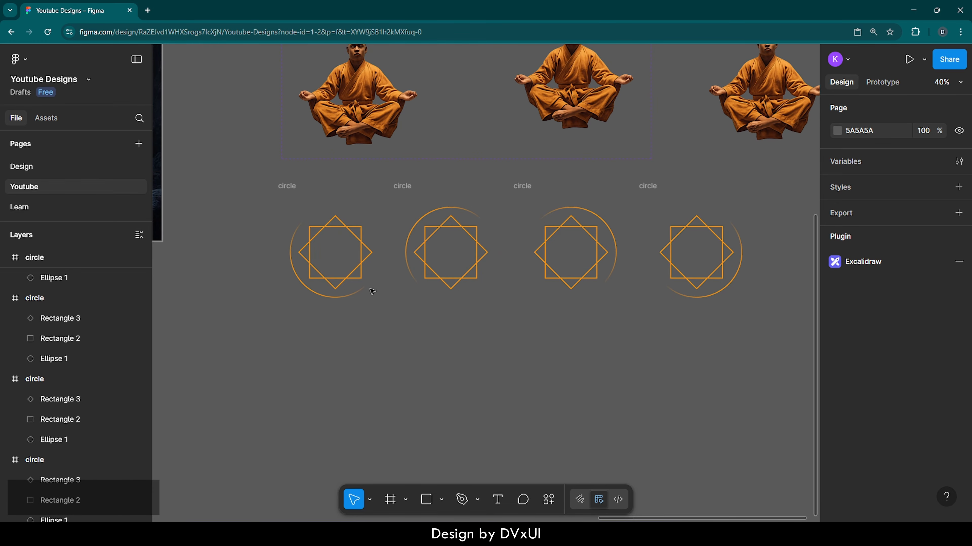
scroll(295, 306, up, 2)
scroll(294, 306, up, 3)
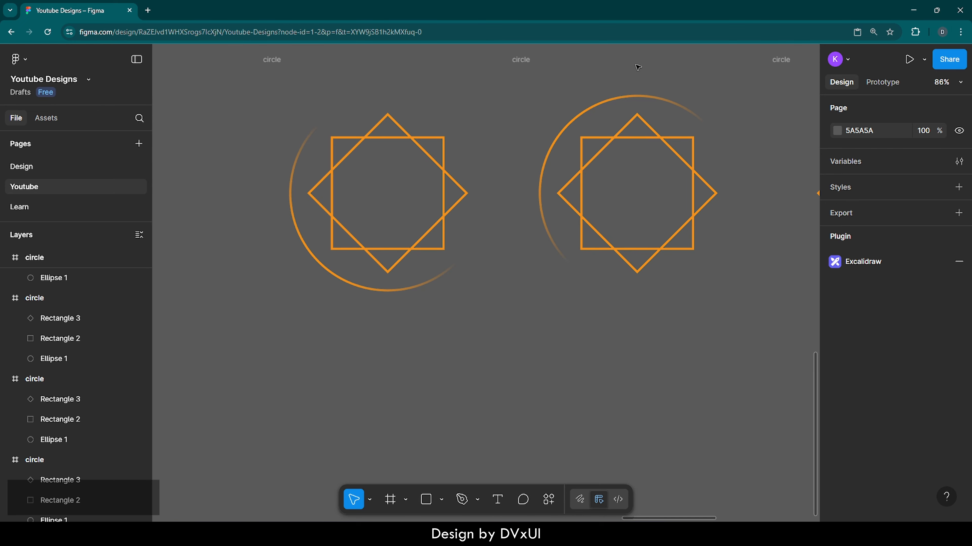
scroll(638, 67, right, 5)
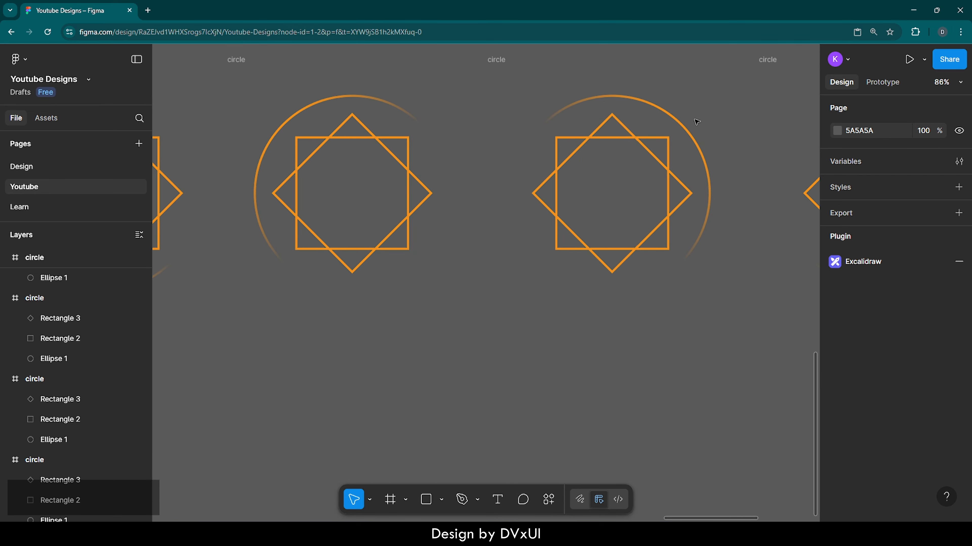
scroll(708, 139, right, 5)
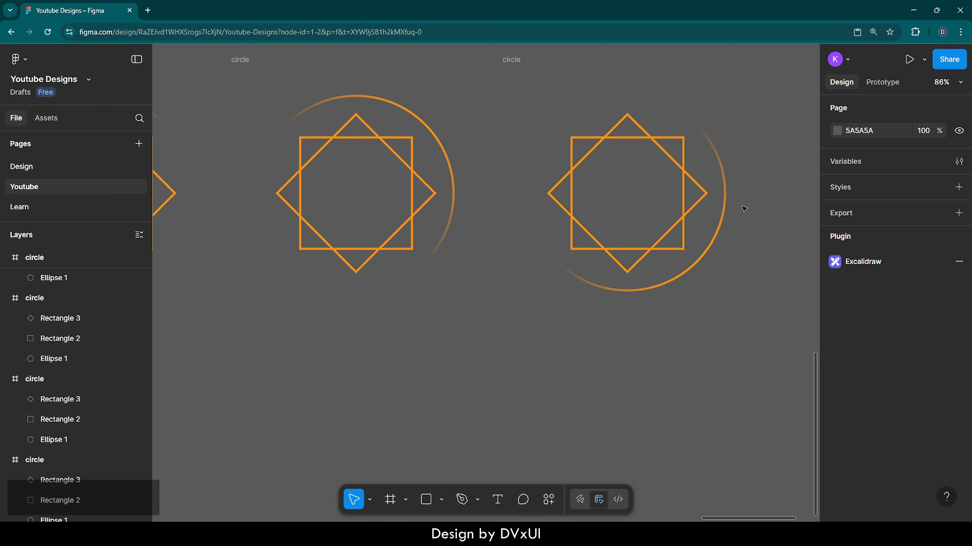
- Combine the four circle frames into one component set
scroll(714, 287, down, 6)
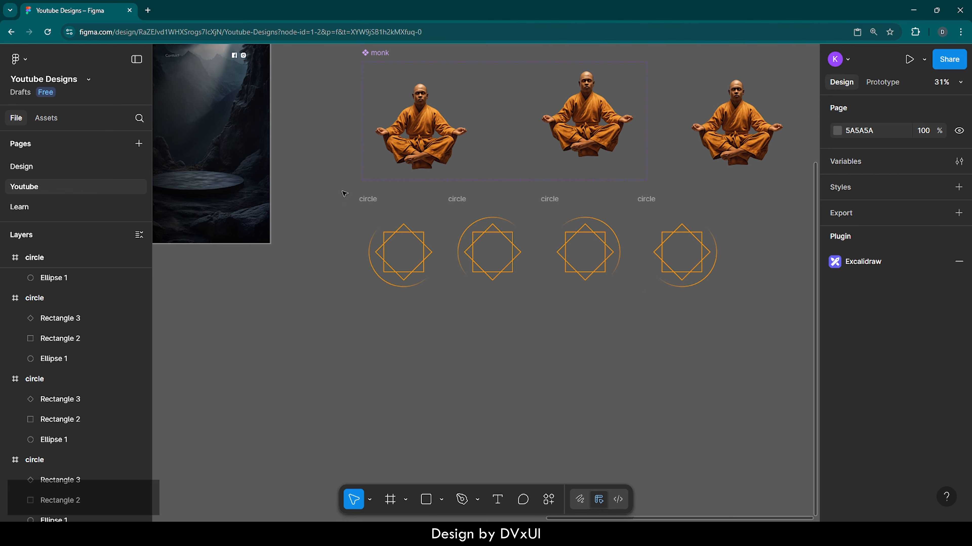
drag(344, 194, 780, 322)
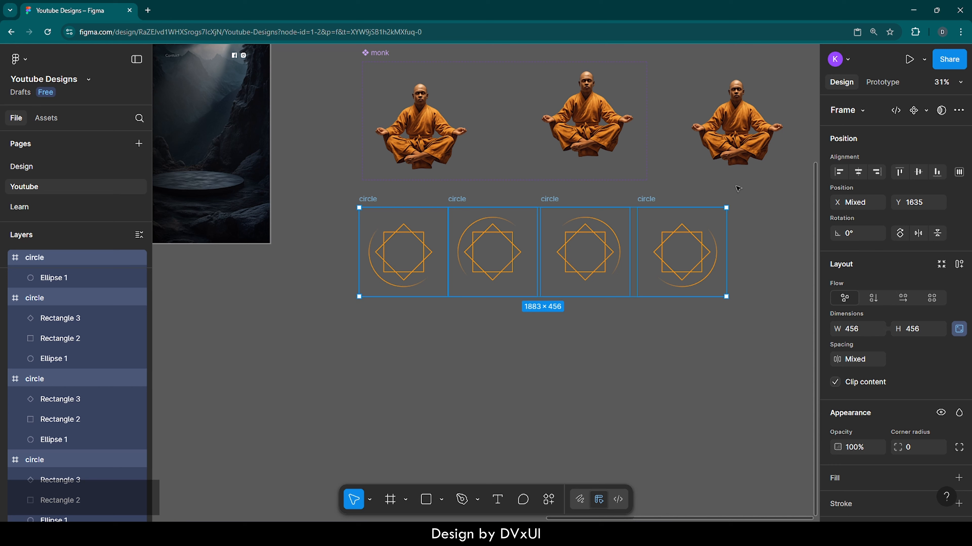
click(926, 111)
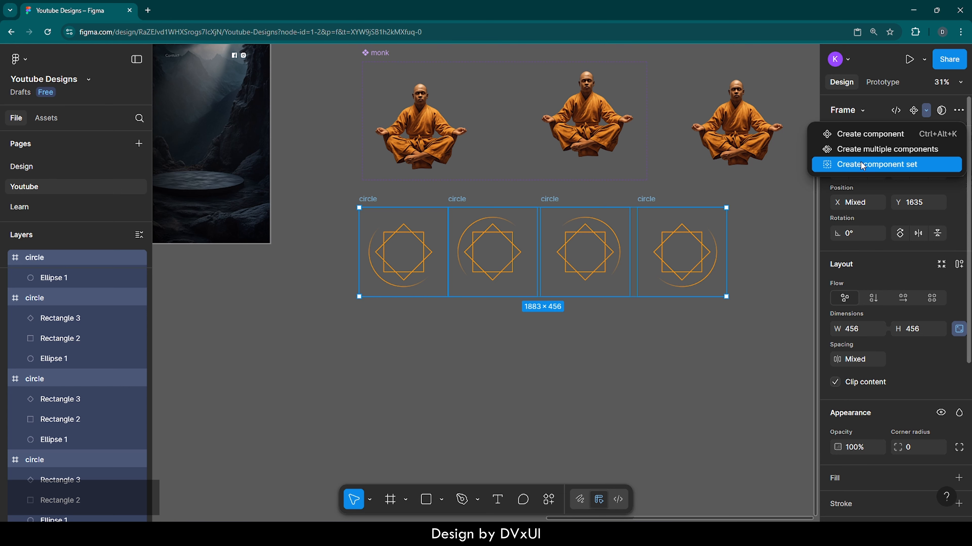
click(895, 165)
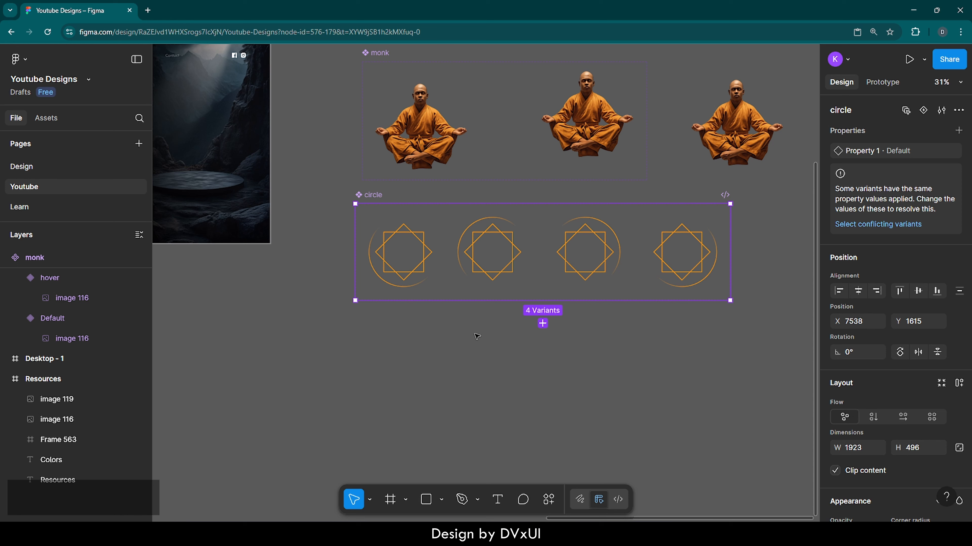
- Set Property 1 of the first circle variant to 1 and of the second variant to 2
click(389, 226)
click(905, 153)
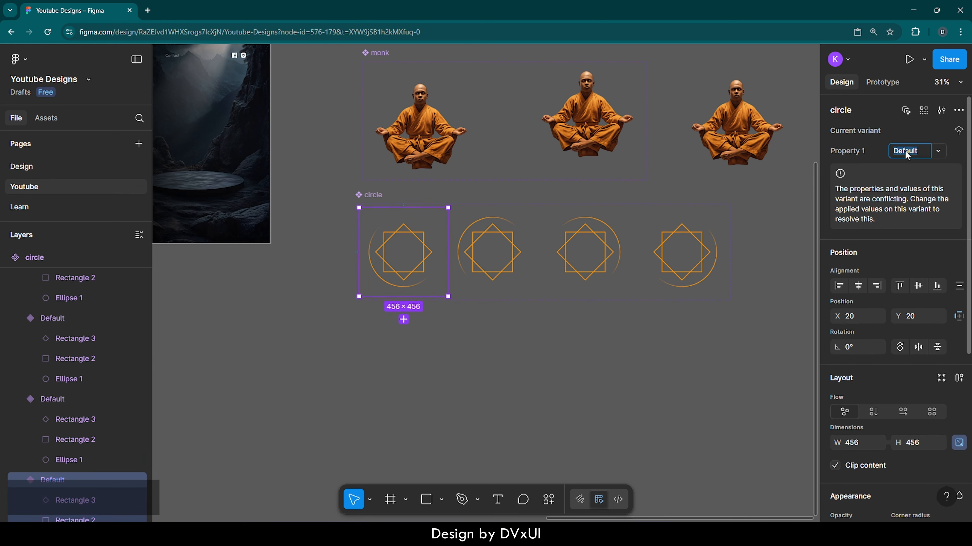
text(1)
key(Return)
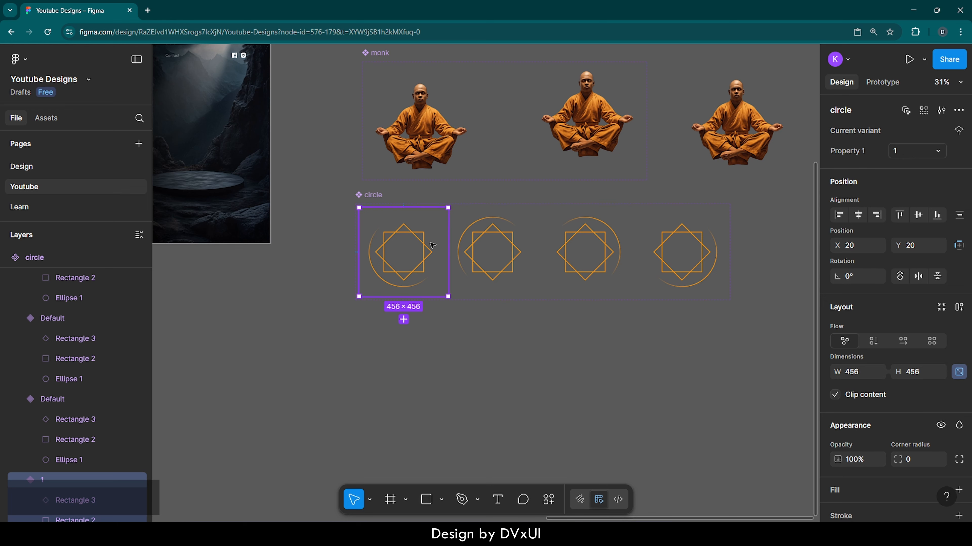
click(497, 250)
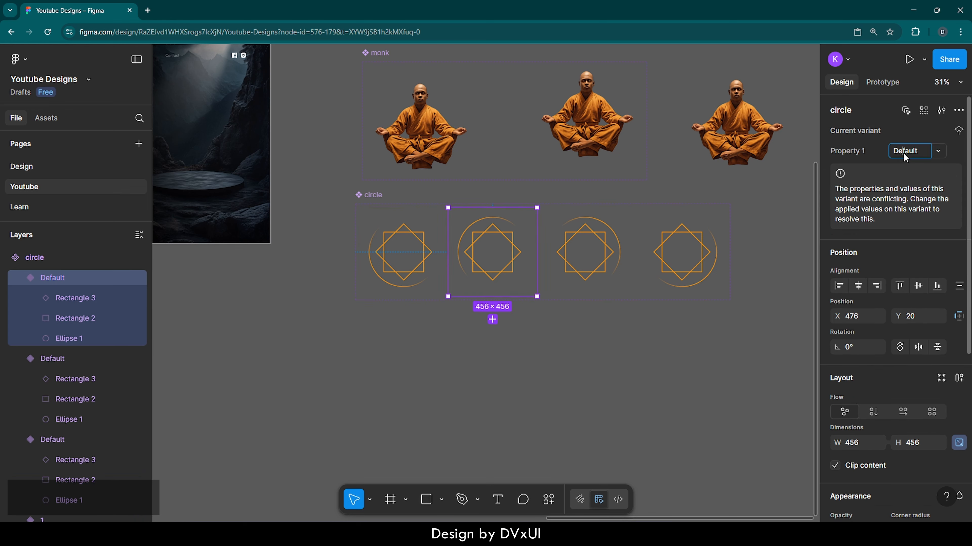
text(2)
key(Return)
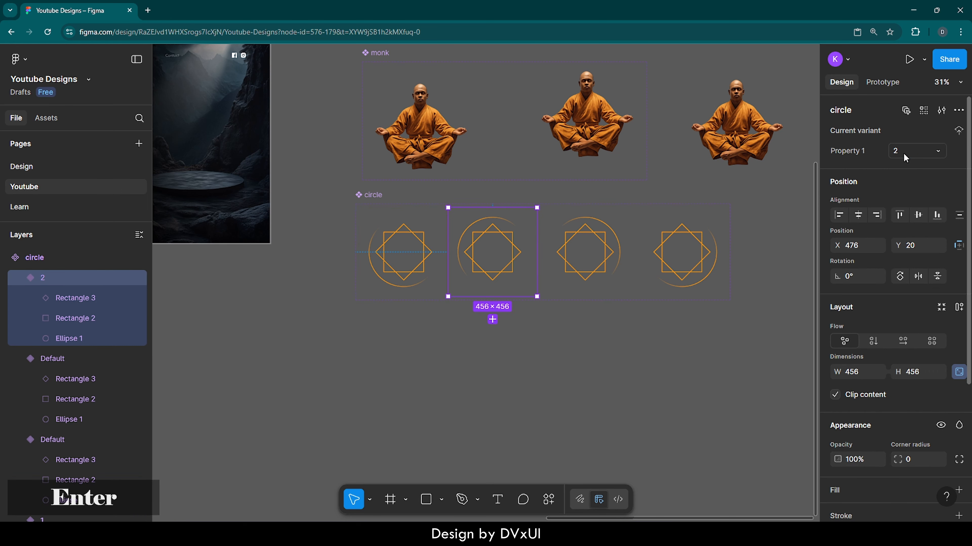
- Set Property 1 of the third circle variant to 3 and of the fourth variant to 4
click(626, 234)
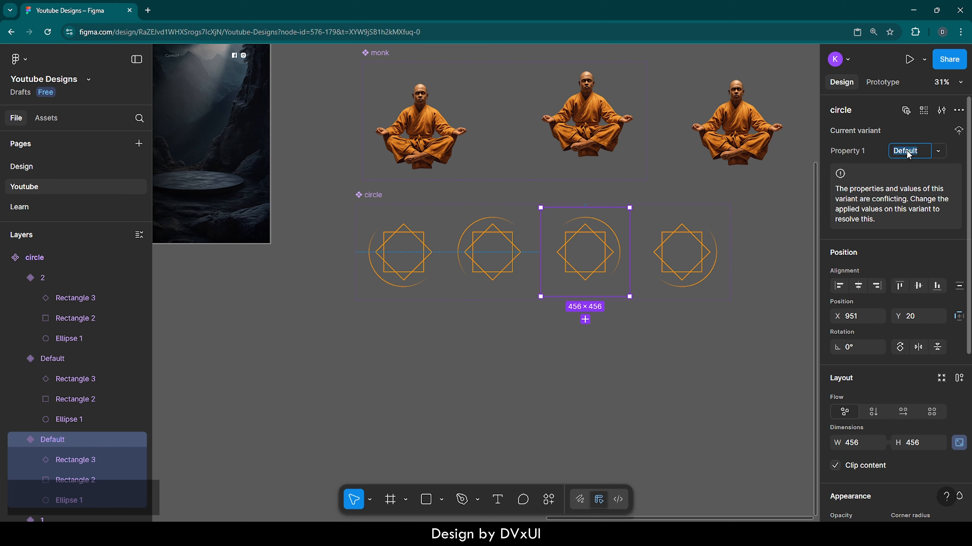
text(3)
key(Return)
click(697, 227)
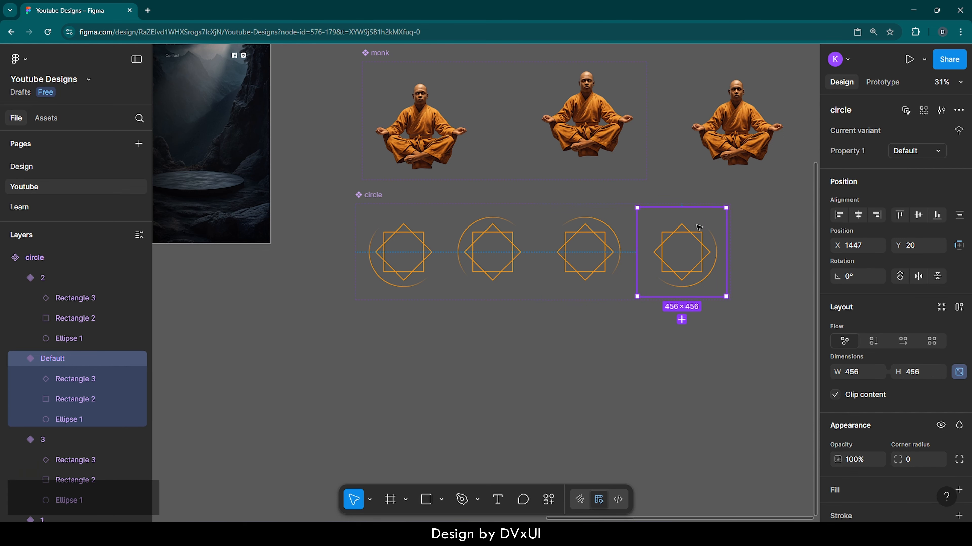
click(912, 152)
text(4)
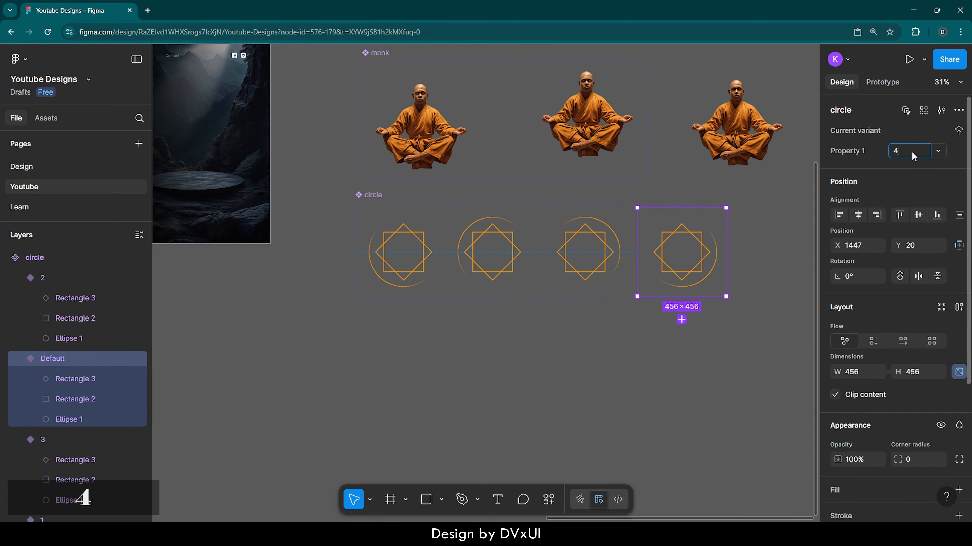
click(772, 282)
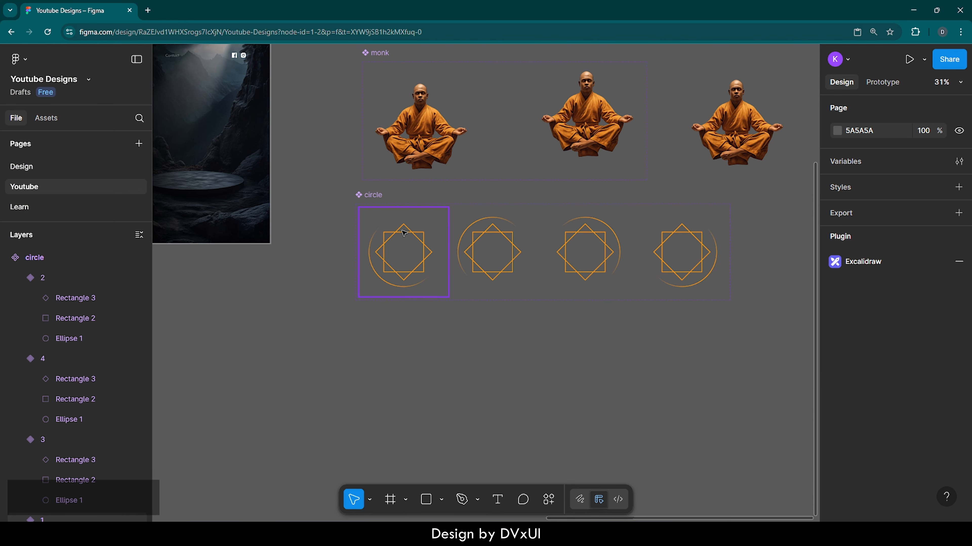
- Add a prototype connection from circle variant 1 to variant 2
scroll(506, 330, up, 2)
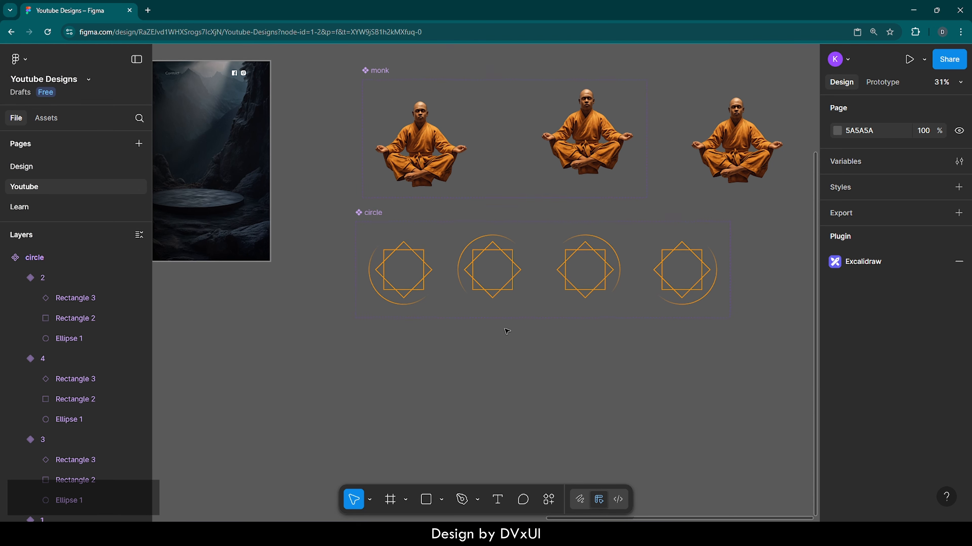
click(416, 229)
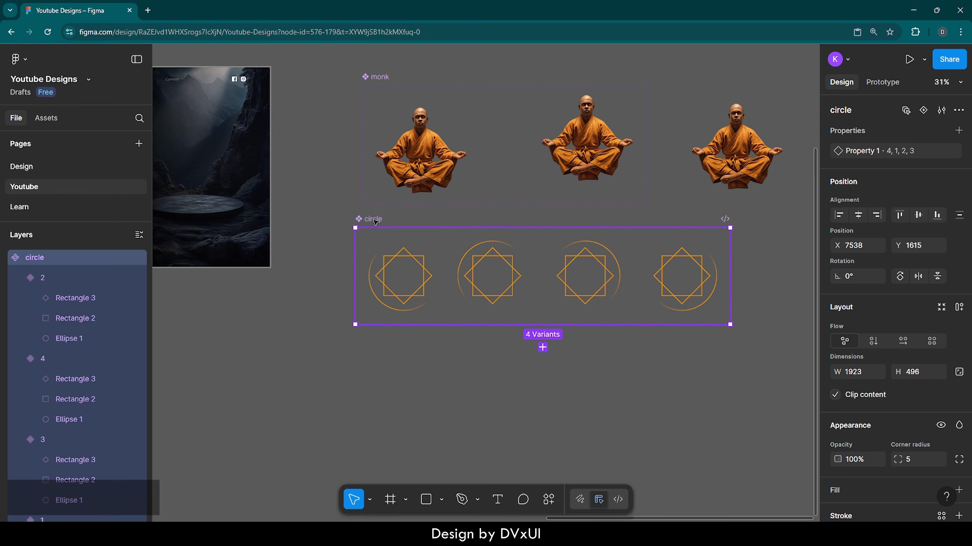
click(882, 82)
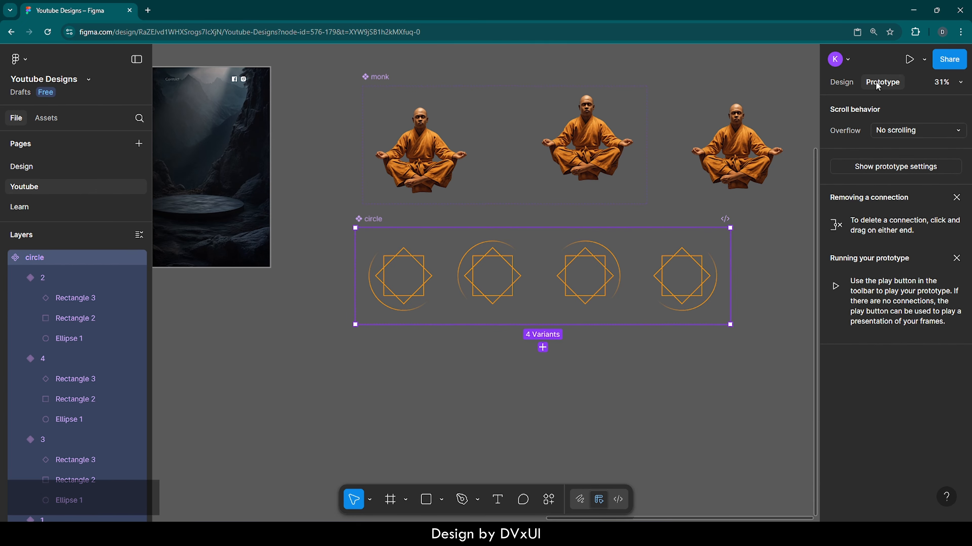
click(404, 272)
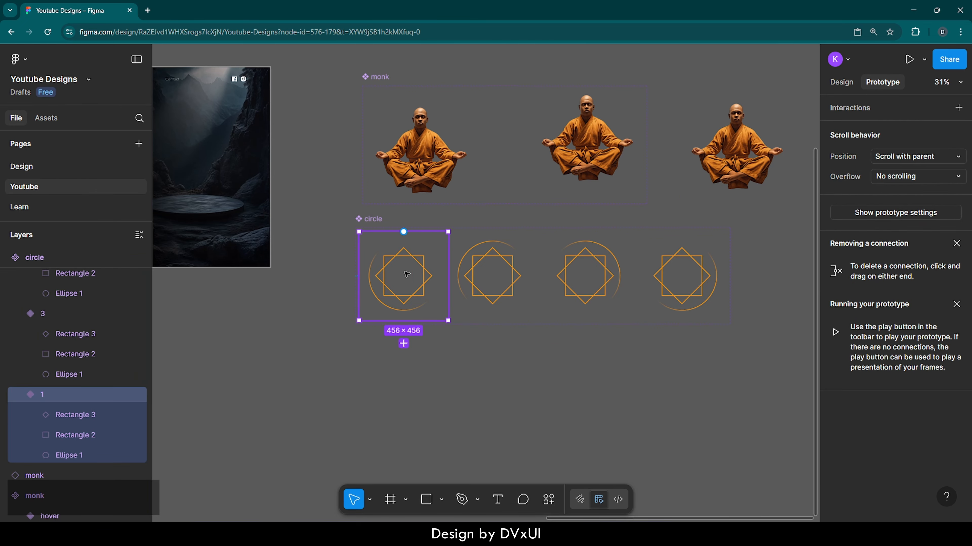
scroll(405, 272, up, 5)
scroll(406, 274, up, 3)
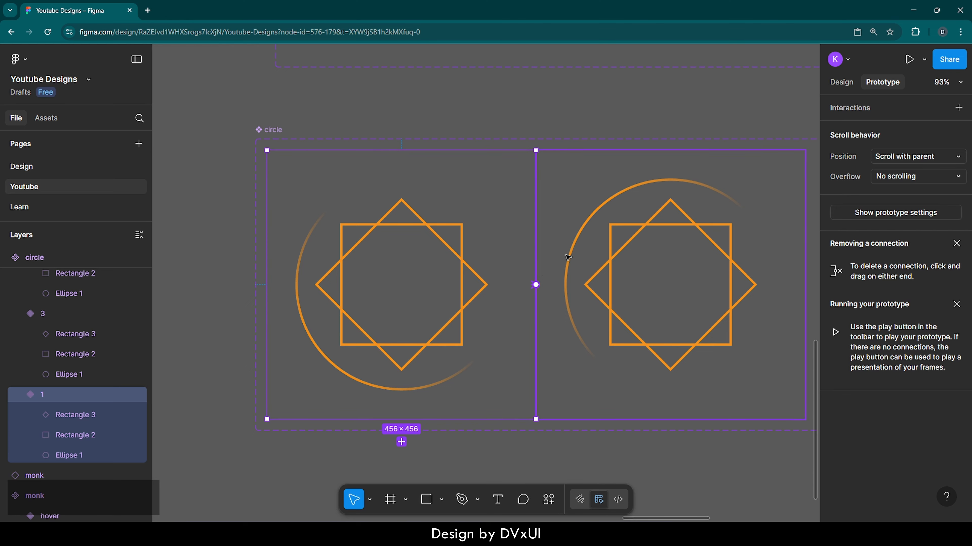
drag(567, 257, 568, 255)
scroll(425, 229, down, 3)
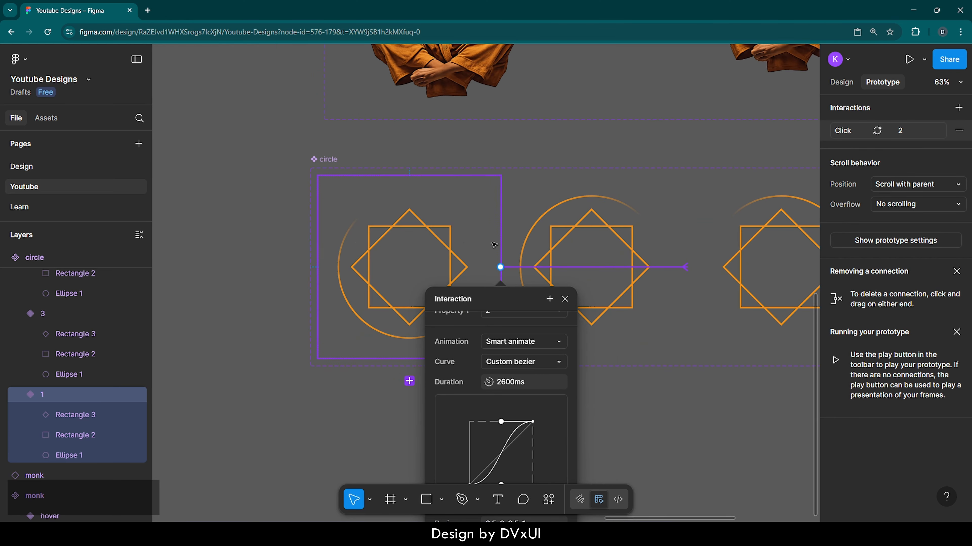
- Widen the circle component set to the right, to a width of 2263
scroll(393, 237, down, 5)
click(360, 193)
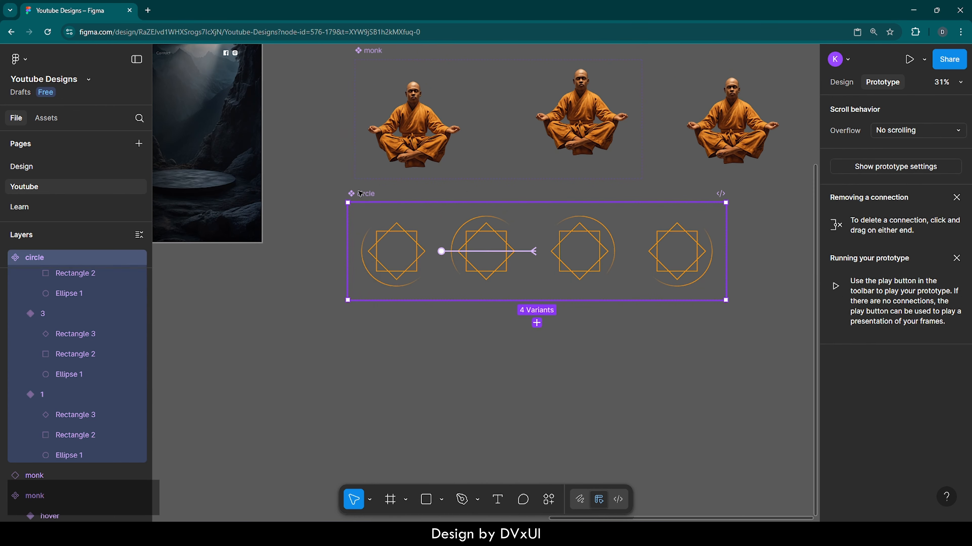
drag(727, 242, 793, 240)
- Set the horizontal spacing between all four circle variants to 200
click(670, 247)
shift+click(580, 245)
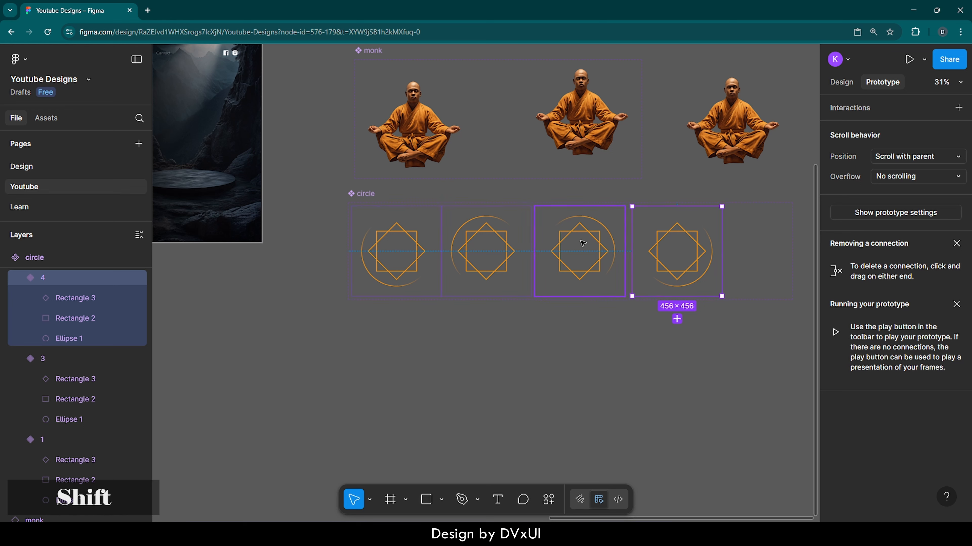
shift+click(487, 240)
shift+click(414, 237)
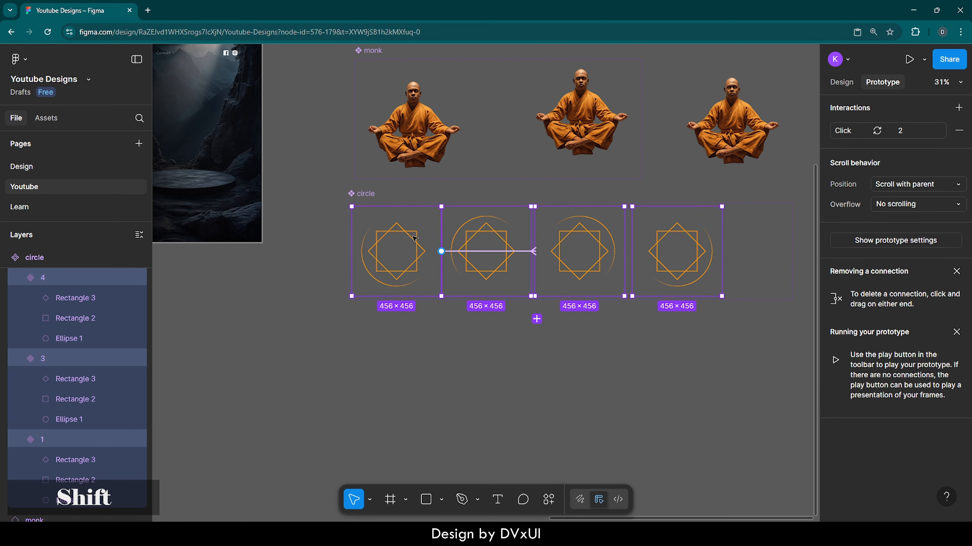
click(843, 83)
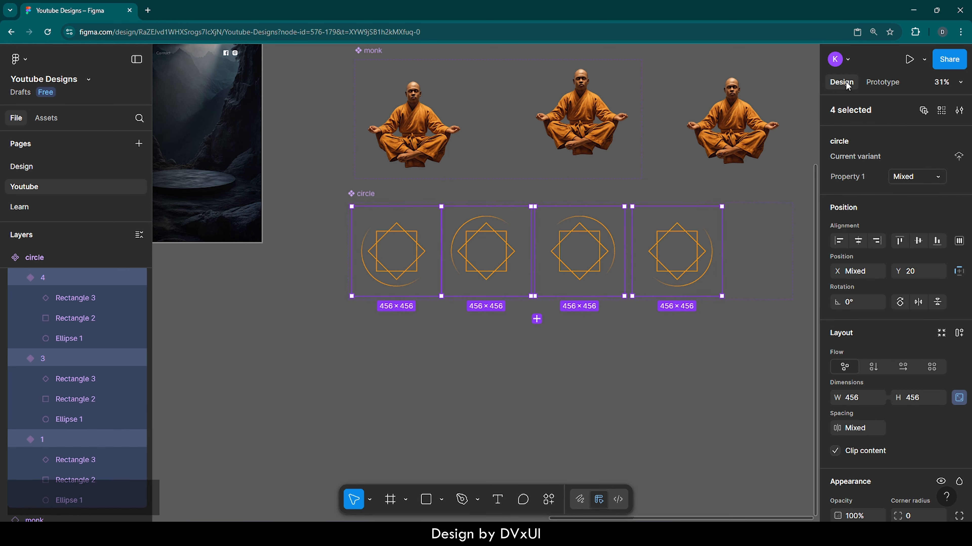
click(853, 426)
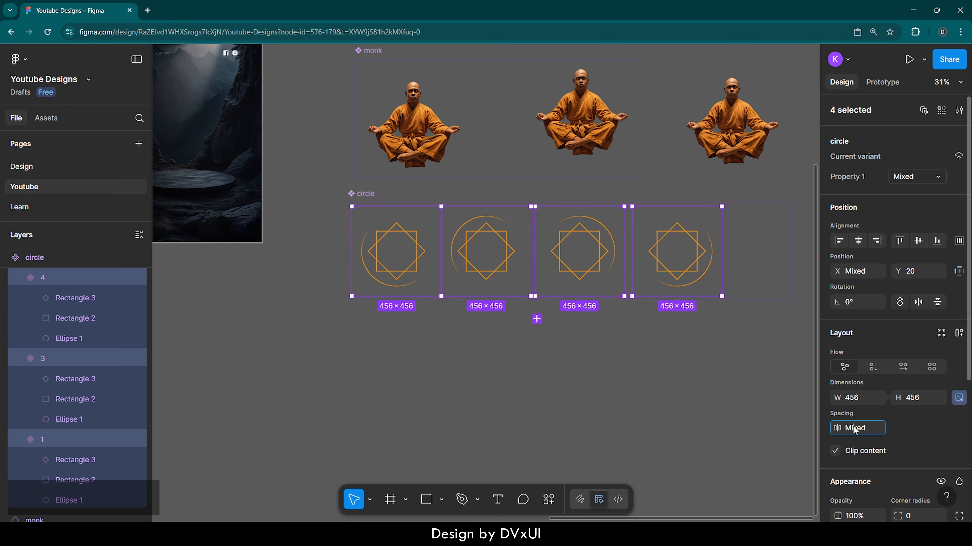
text(200)
key(Return)
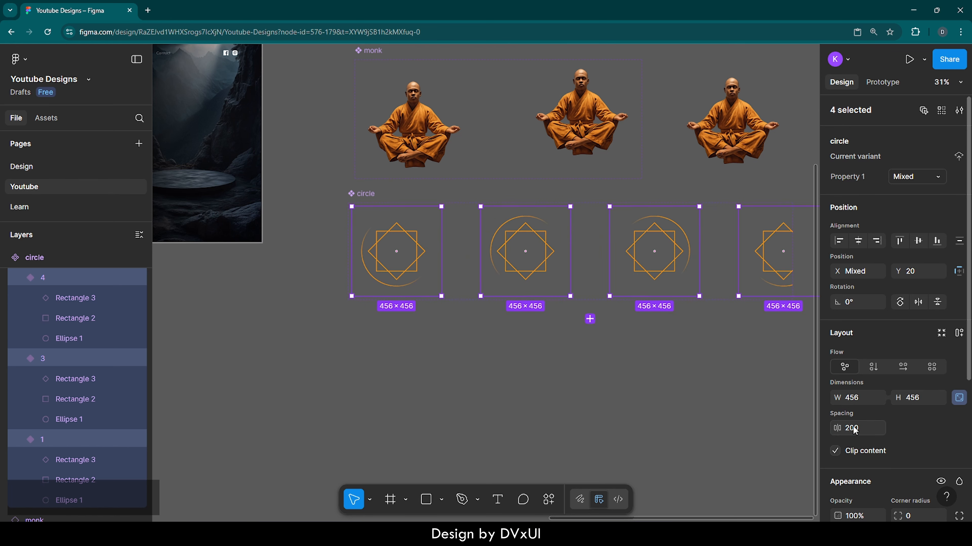
- Extend the circle component set's right edge to a width of 2464 so it encloses the fourth variant
click(512, 393)
scroll(511, 391, right, 3)
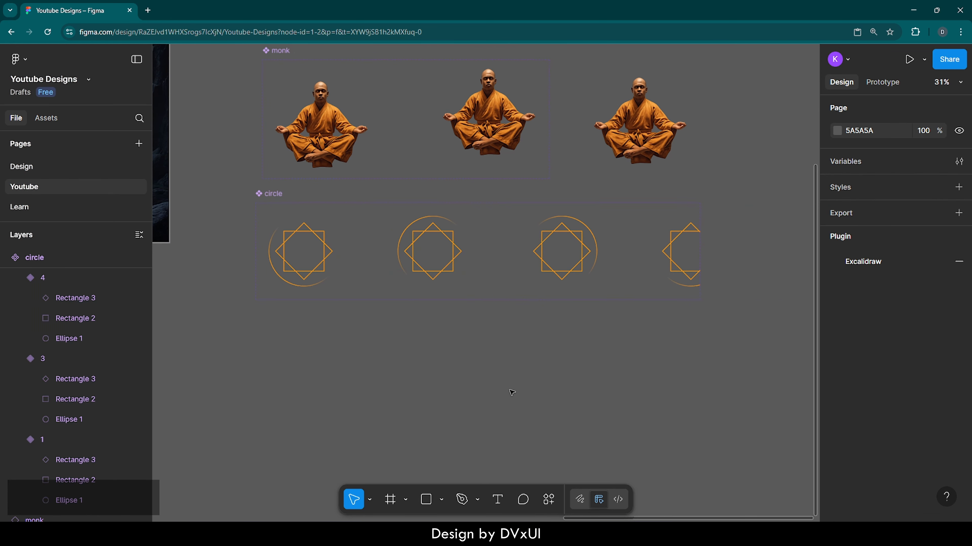
click(273, 194)
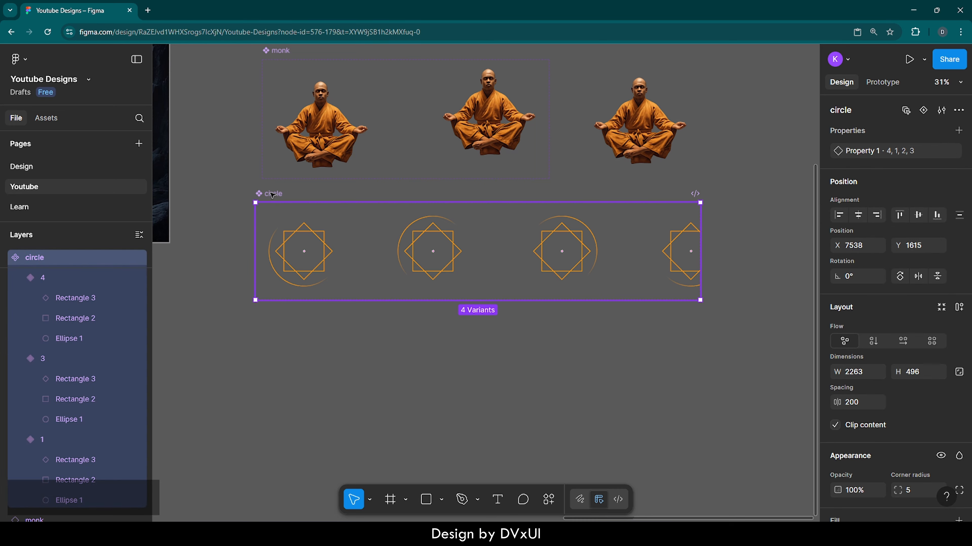
drag(701, 274, 733, 275)
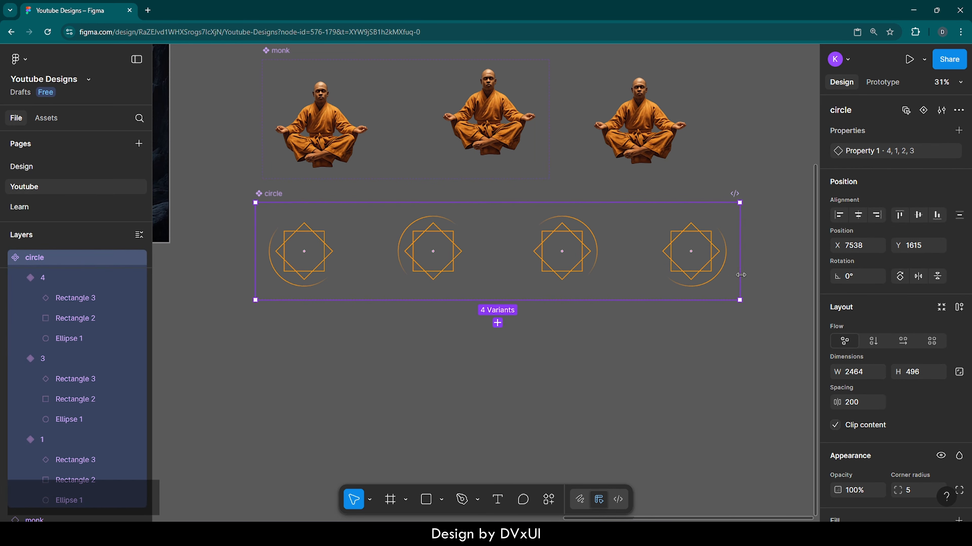
click(474, 328)
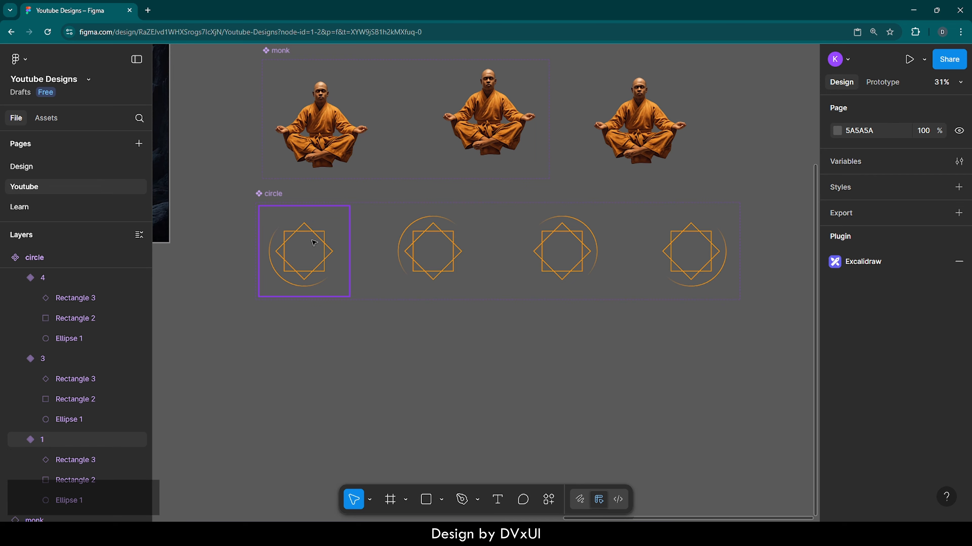
- Add prototype connections from circle variant 2 to variant 3 and from variant 3 to variant 4
click(314, 243)
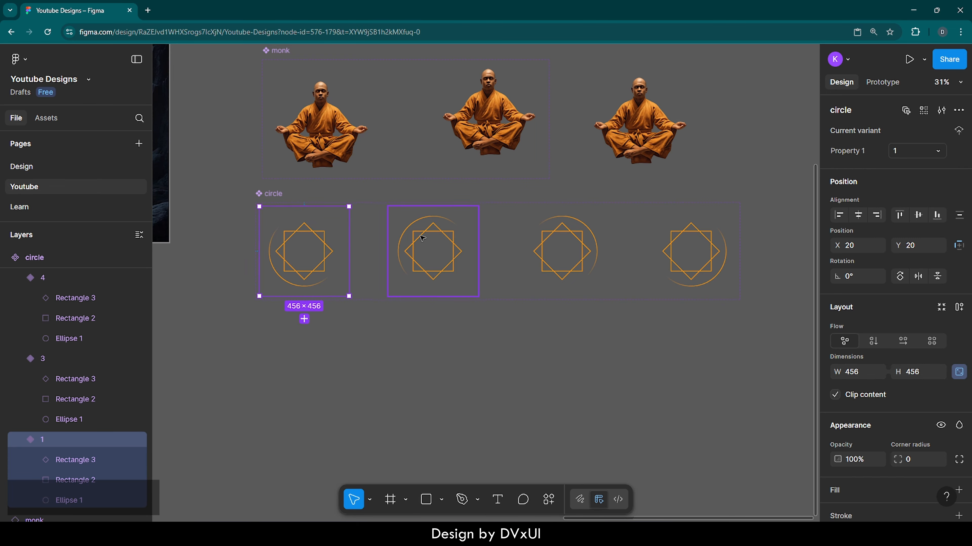
click(883, 82)
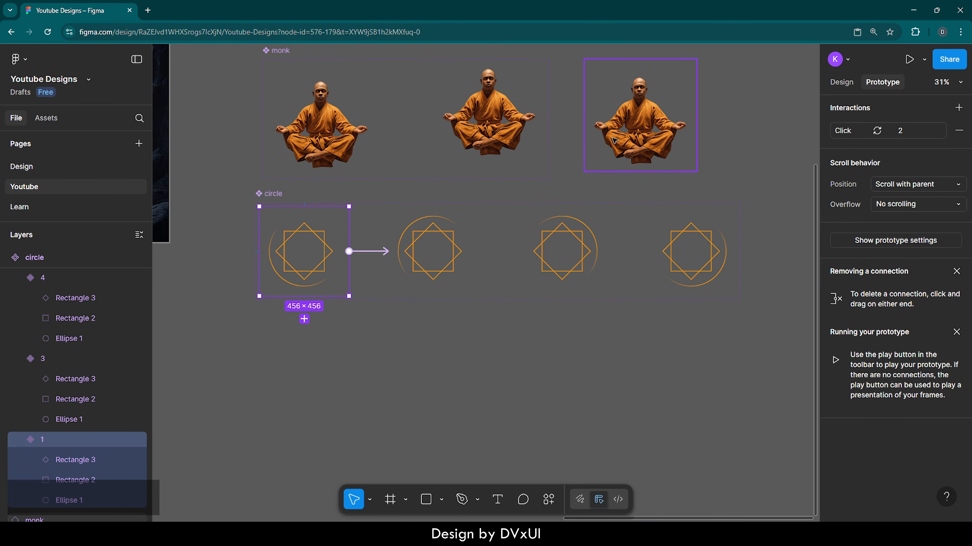
scroll(364, 242, up, 3)
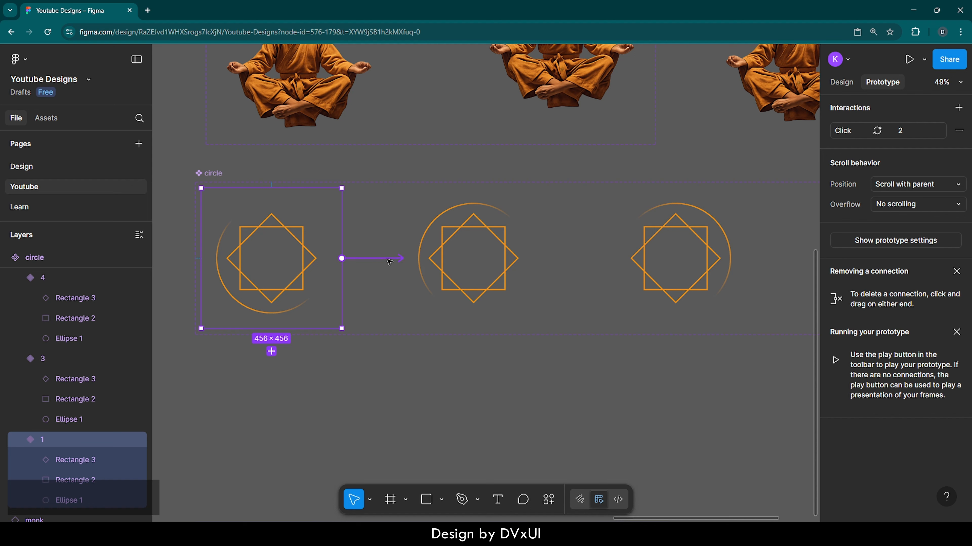
click(501, 256)
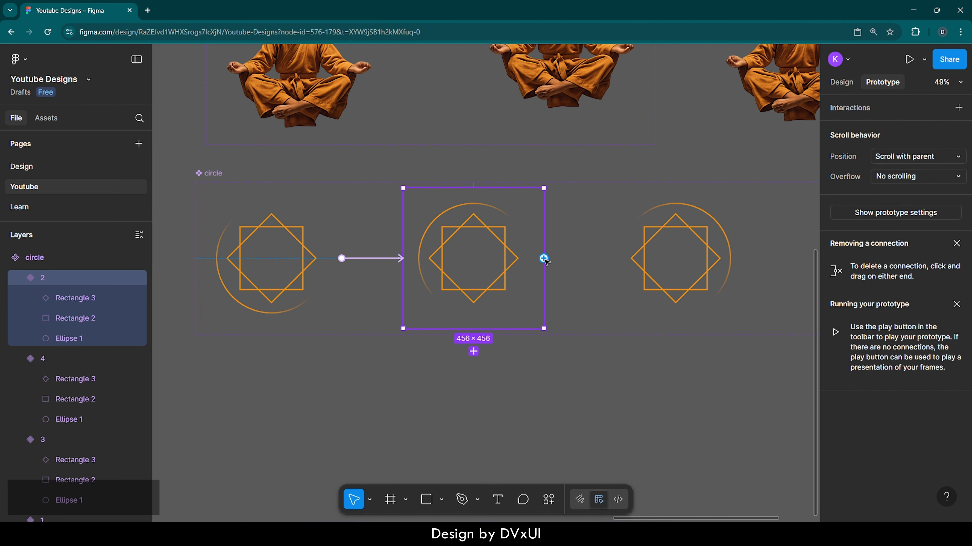
drag(543, 259, 640, 257)
scroll(697, 259, right, 4)
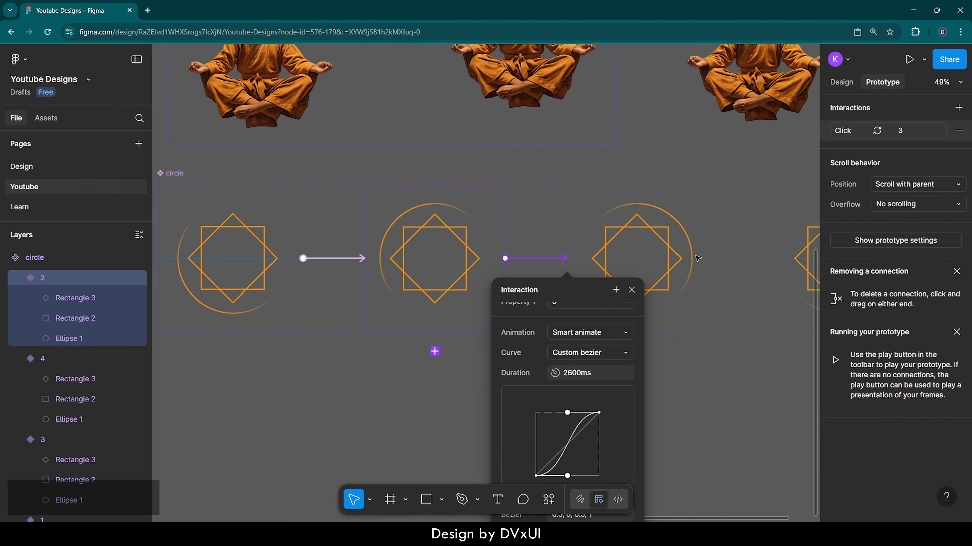
click(547, 245)
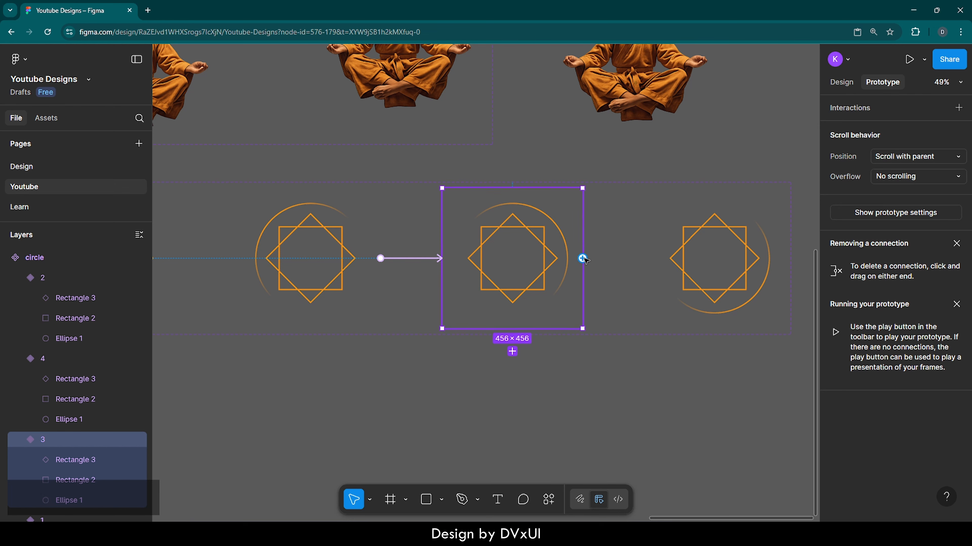
drag(583, 258, 698, 256)
- Close the loop with a prototype connection from circle variant 4 back to variant 1
click(713, 243)
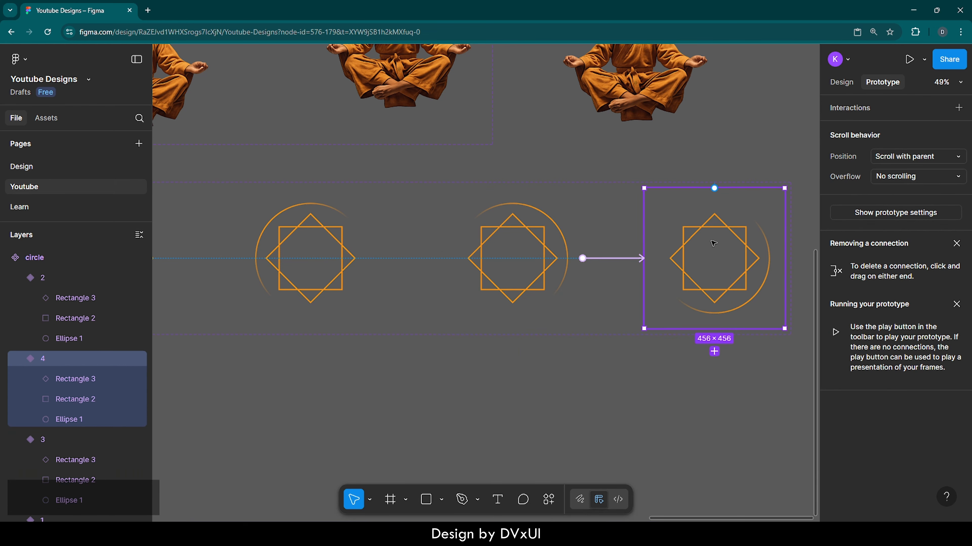
scroll(713, 243, down, 2)
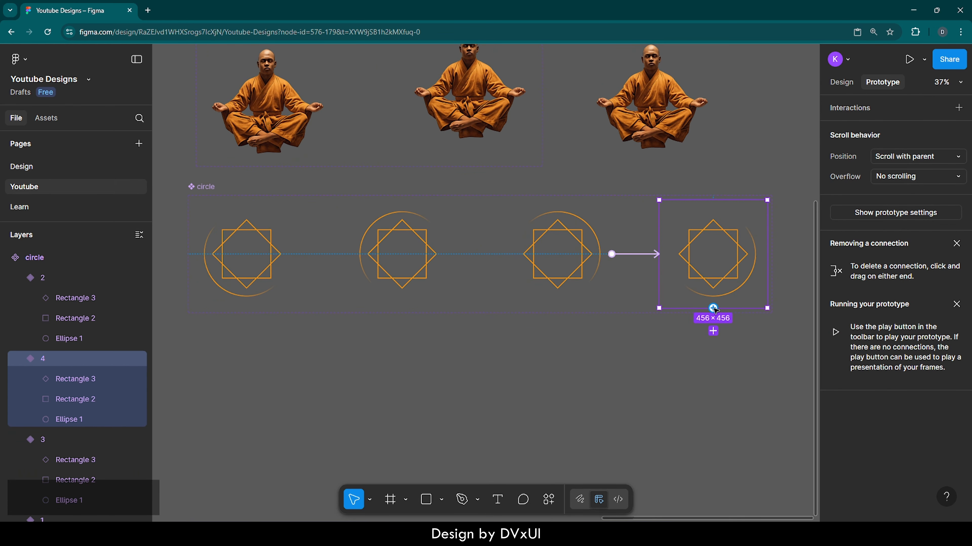
drag(713, 308, 250, 238)
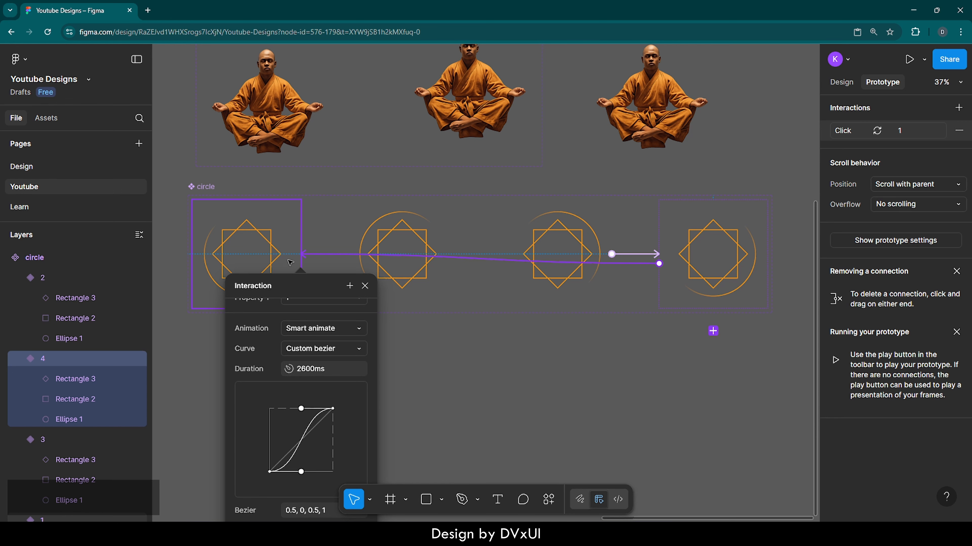
click(439, 360)
- Set the interaction trigger of all four circle variants together to After delay with a 1 ms delay
click(246, 254)
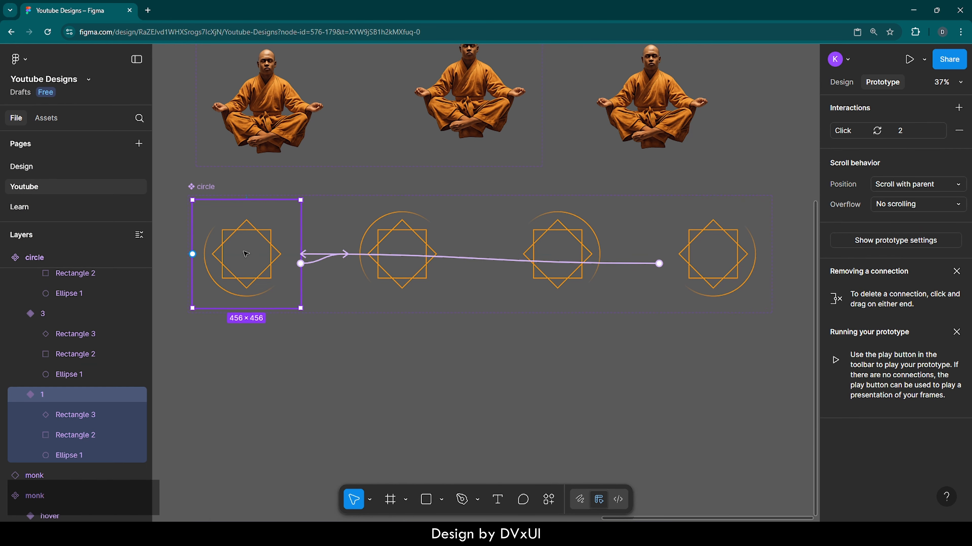
shift+click(402, 248)
shift+click(551, 248)
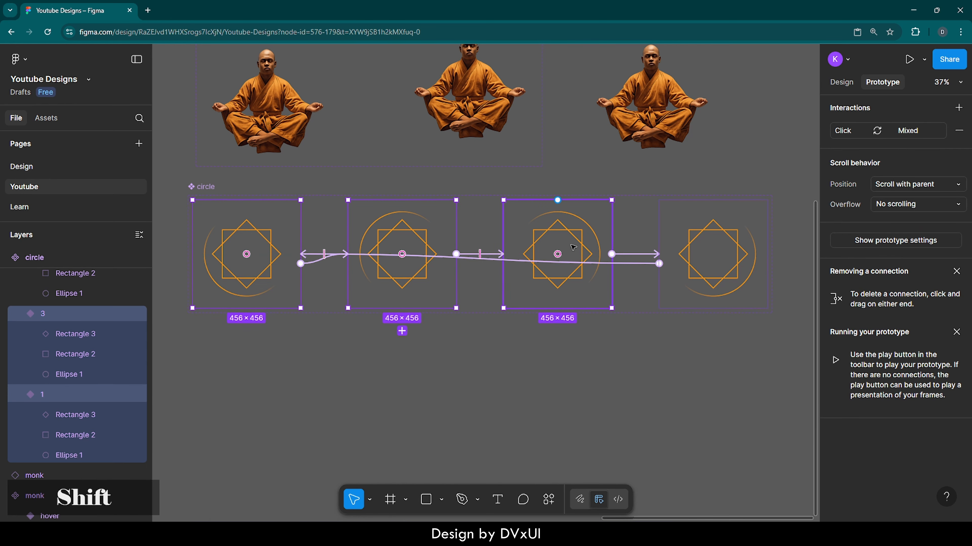
shift+click(713, 250)
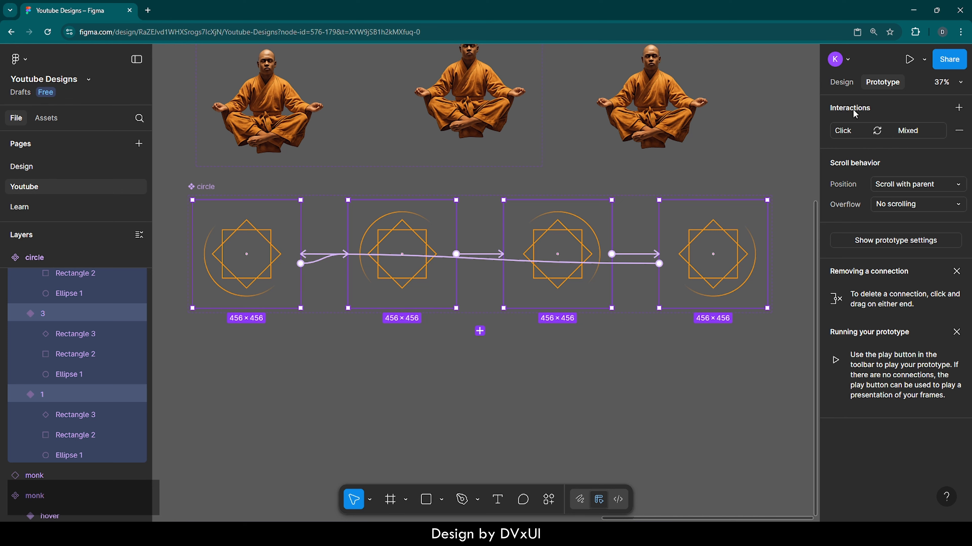
click(847, 132)
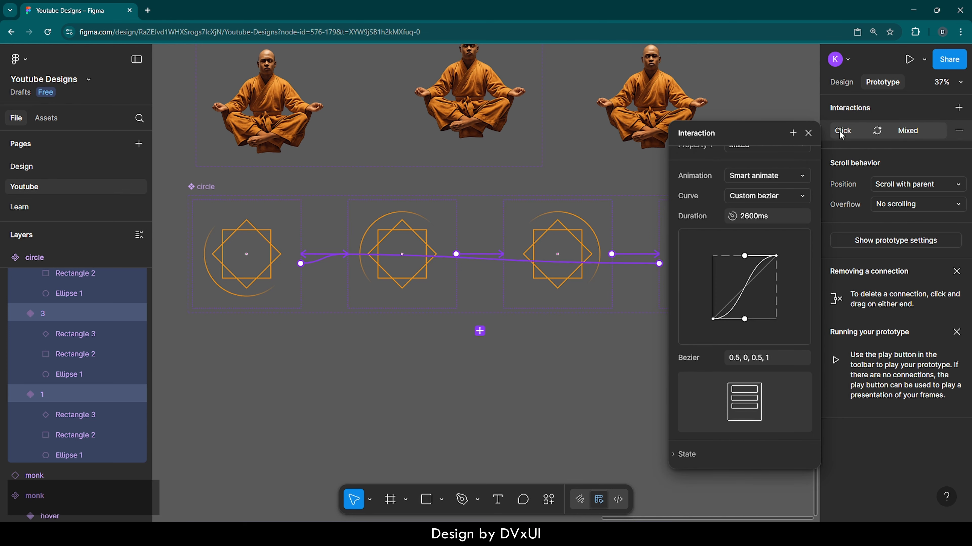
scroll(734, 178, up, 3)
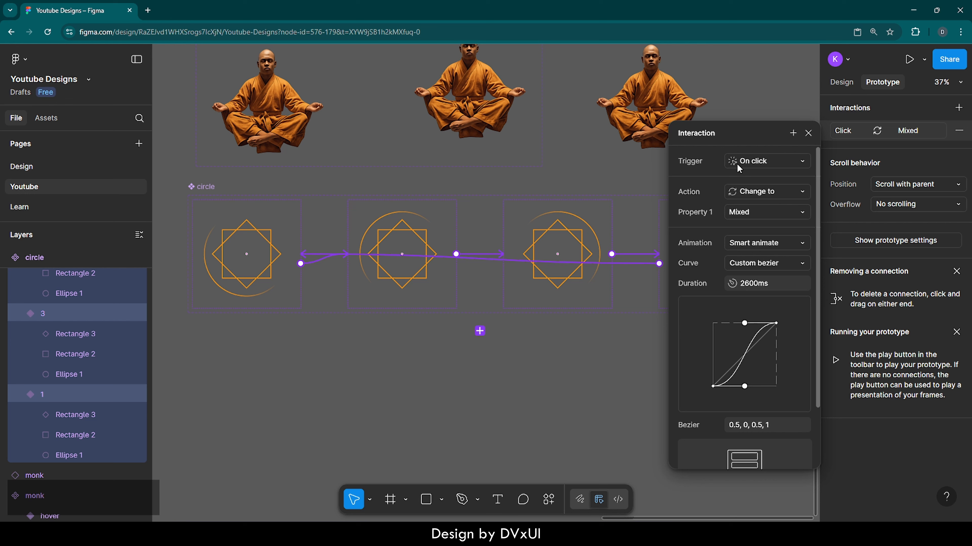
click(736, 164)
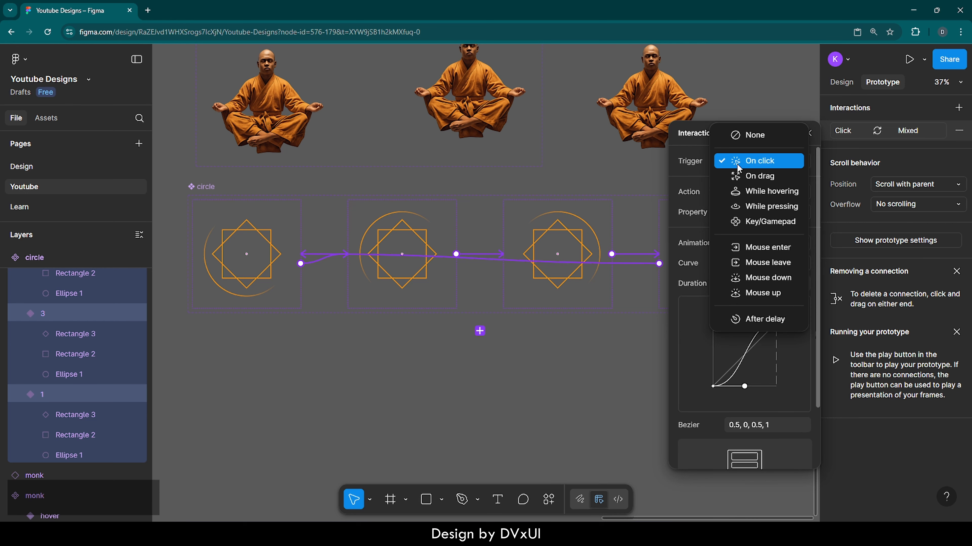
click(748, 322)
click(758, 183)
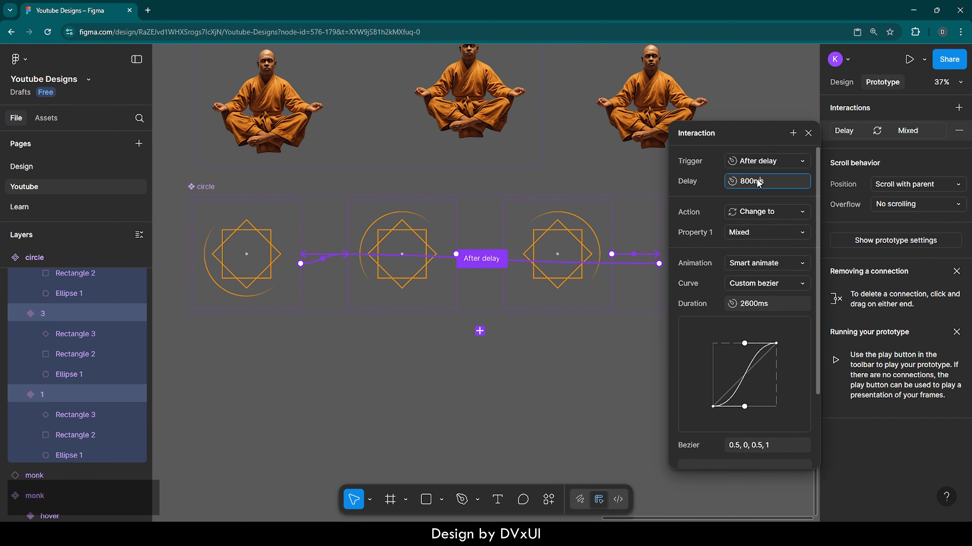
text(1ms)
key(Return)
- Give the four circle interactions' Smart animate transition a Linear curve and a duration of 600 ms
click(750, 284)
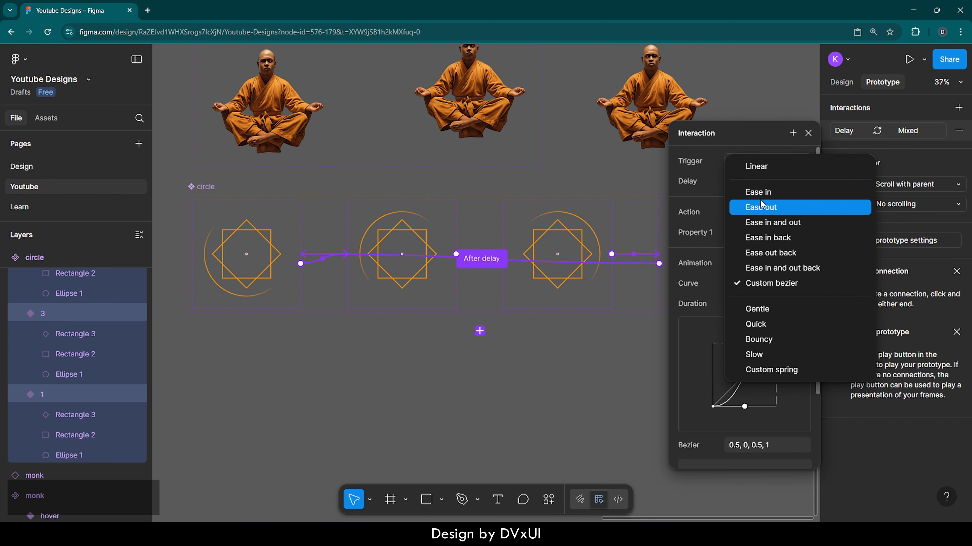
click(760, 165)
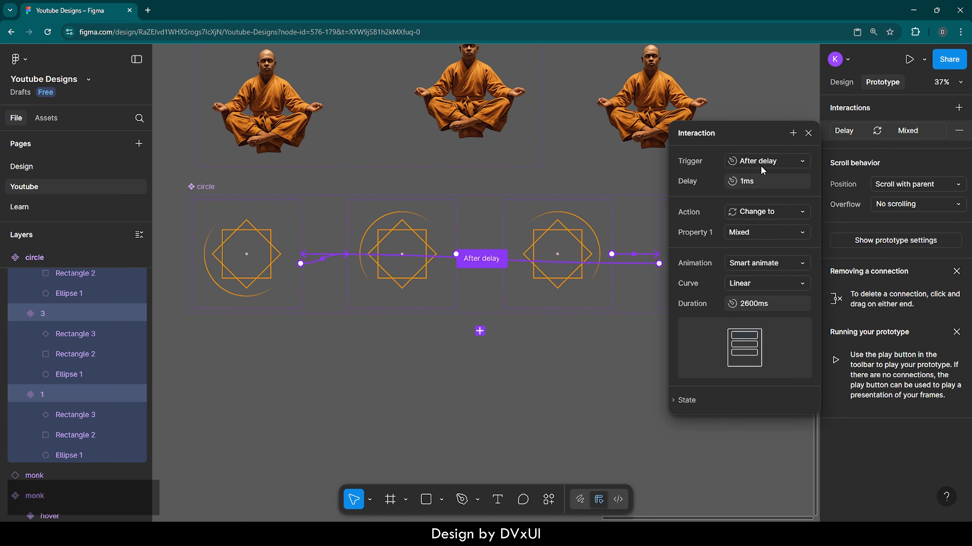
click(744, 306)
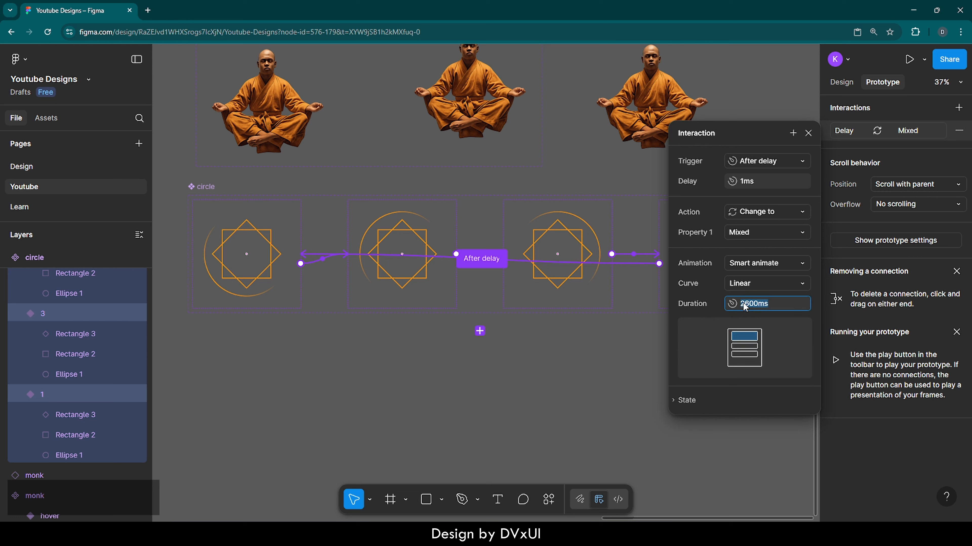
key(BackSpace)
text(600)
key(Return)
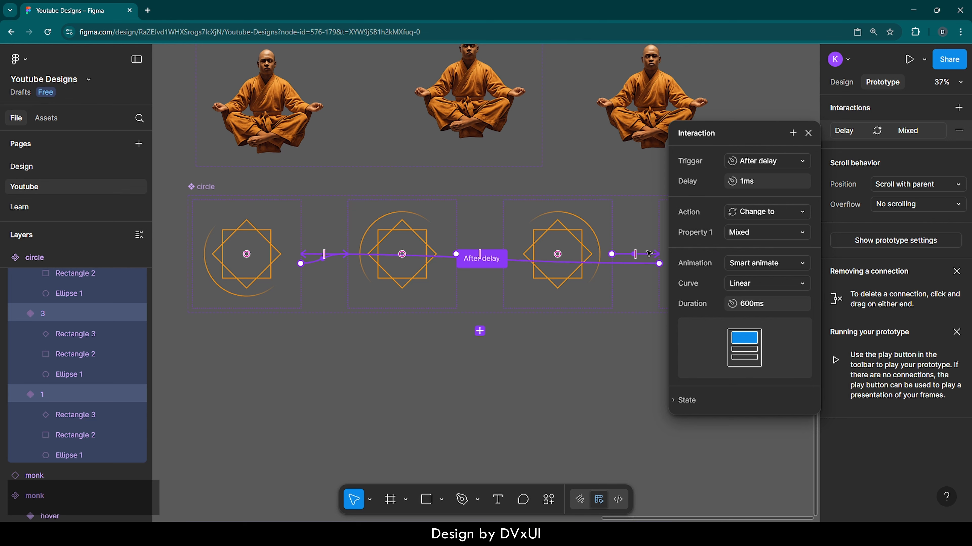
click(808, 134)
click(635, 340)
- Insert an instance of the circle component from the file's assets and place it below the circle component set's first variant
scroll(635, 341, left, 3)
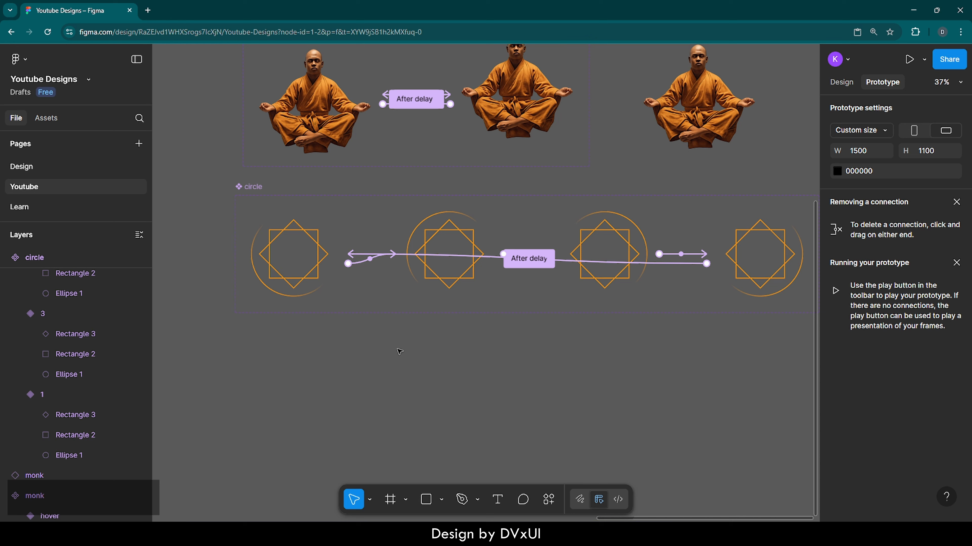
click(53, 122)
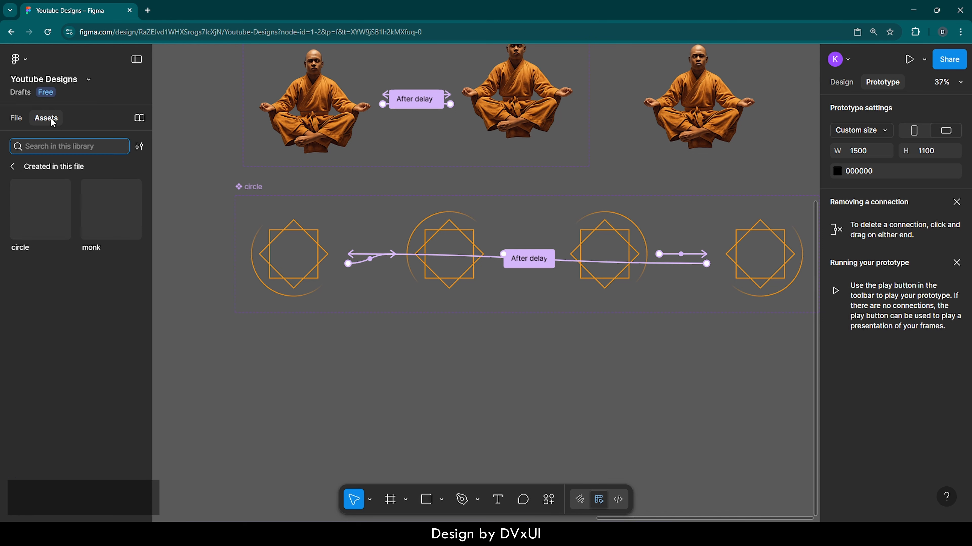
click(33, 224)
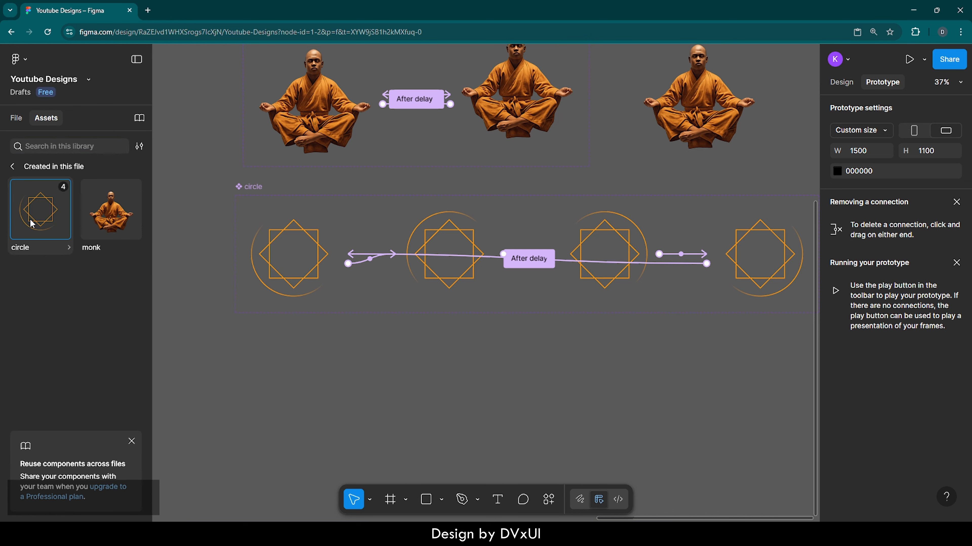
click(250, 313)
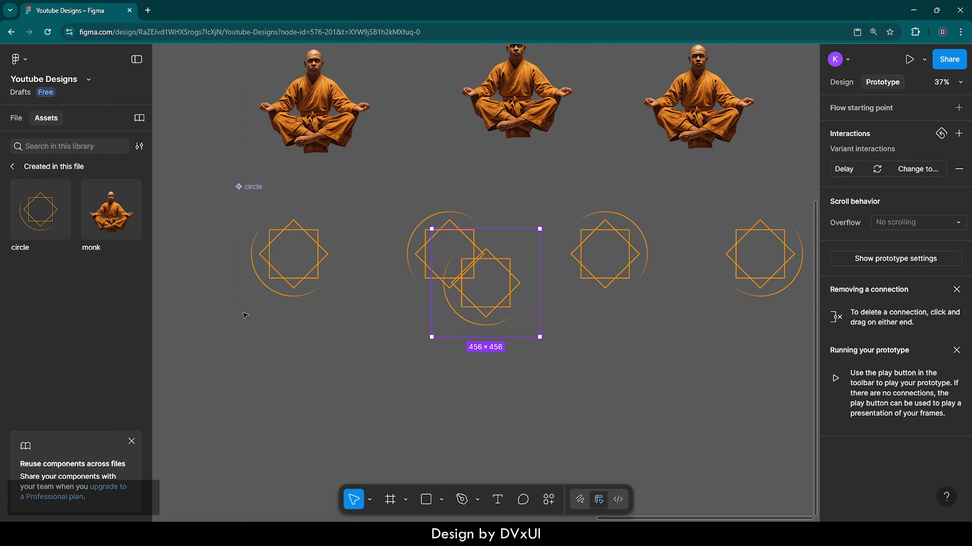
drag(481, 267, 297, 329)
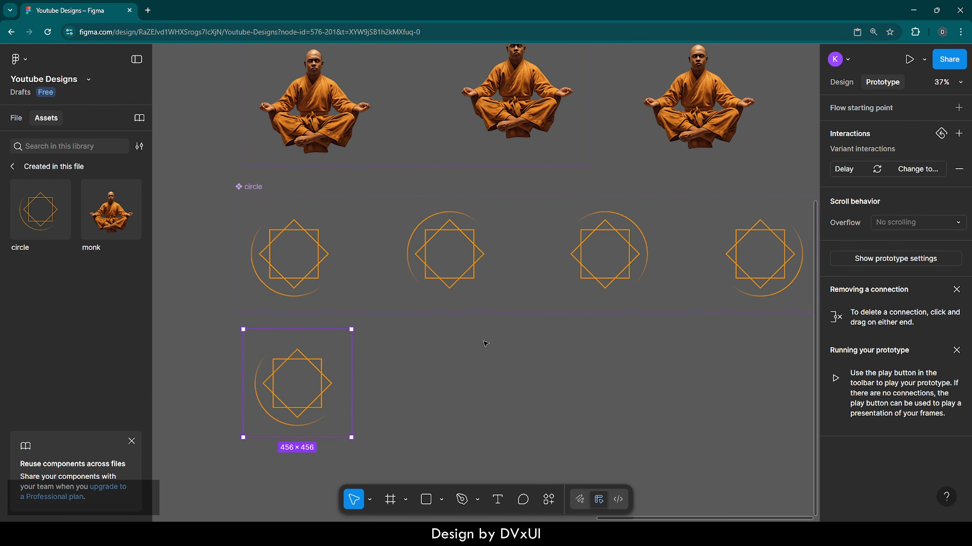
- Make the circle instance a flow starting point named Flow 1 and preview its rotation animation
click(846, 107)
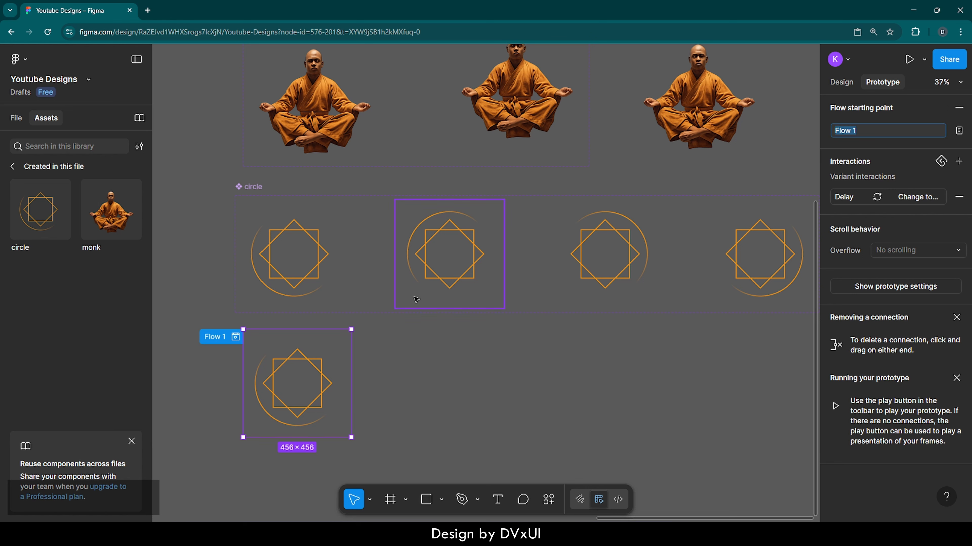
click(390, 361)
click(236, 337)
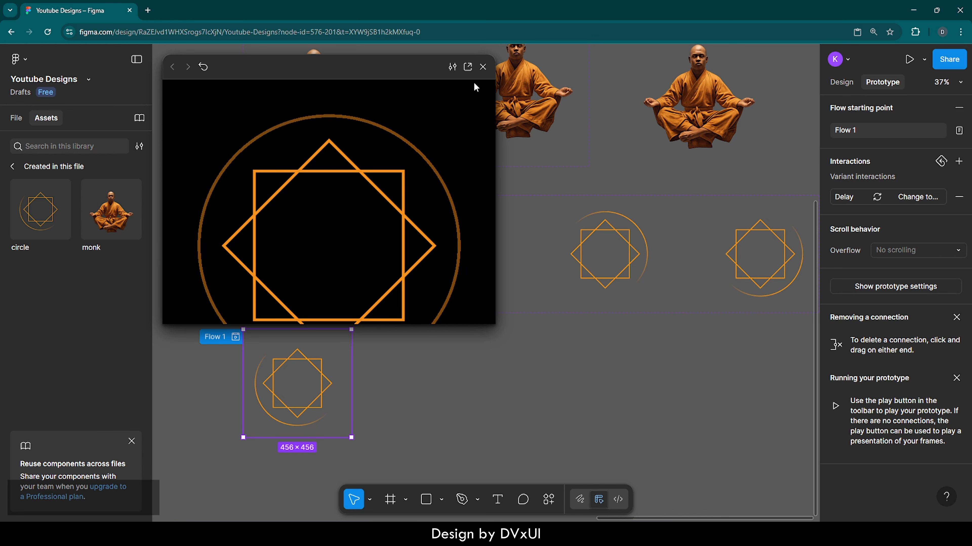
click(483, 67)
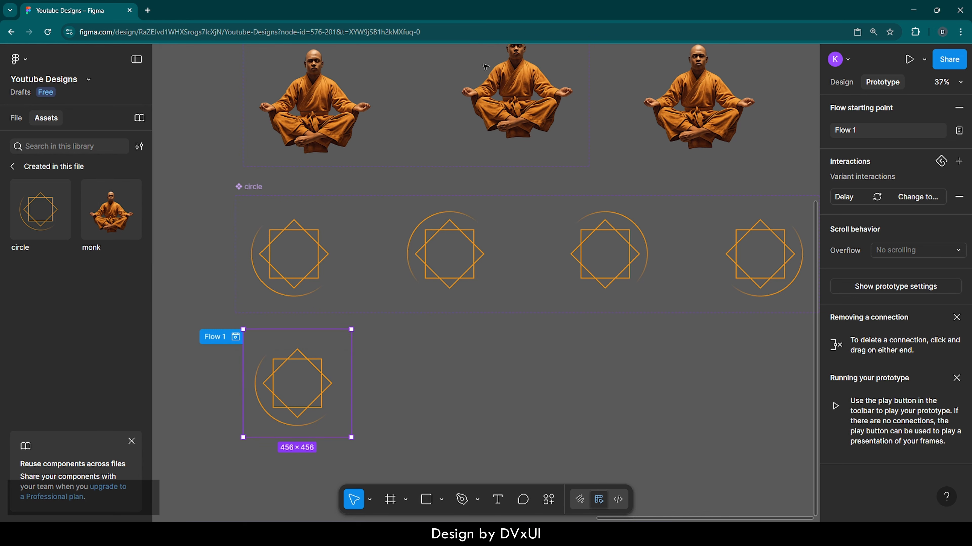
click(494, 358)
- Move the monk instance into the Desktop - 1 frame, above the stone platform to the right of the headline
scroll(494, 357, down, 3)
scroll(494, 357, left, 2)
scroll(494, 358, left, 1)
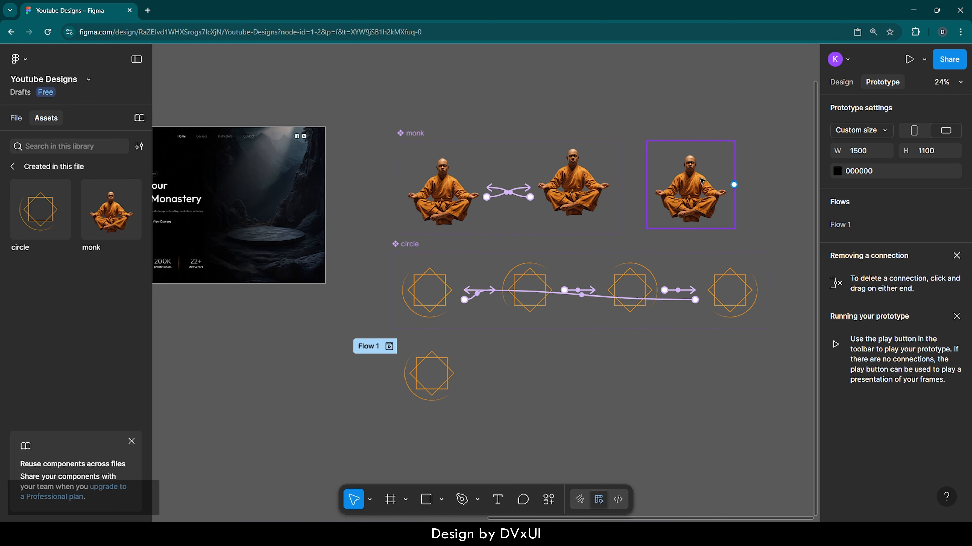
scroll(244, 187, left, 5)
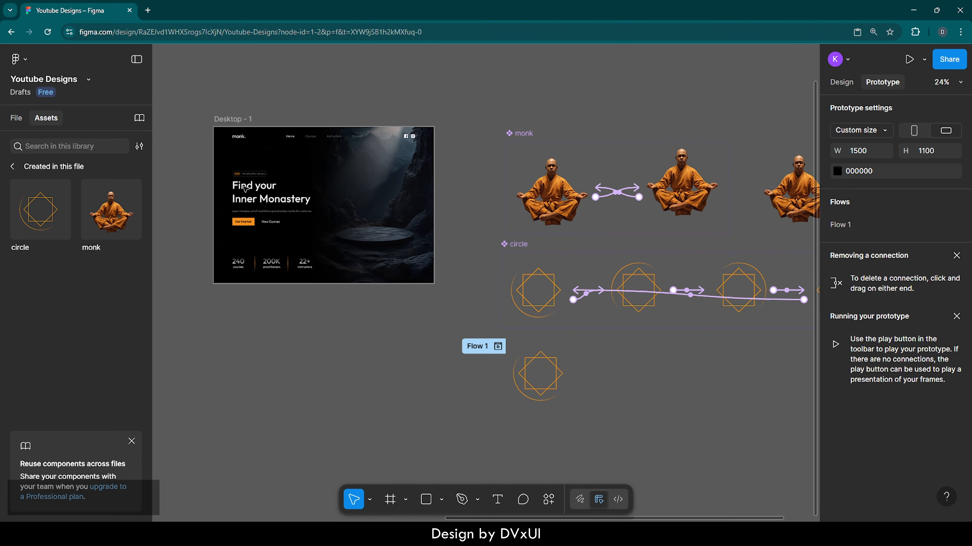
click(15, 123)
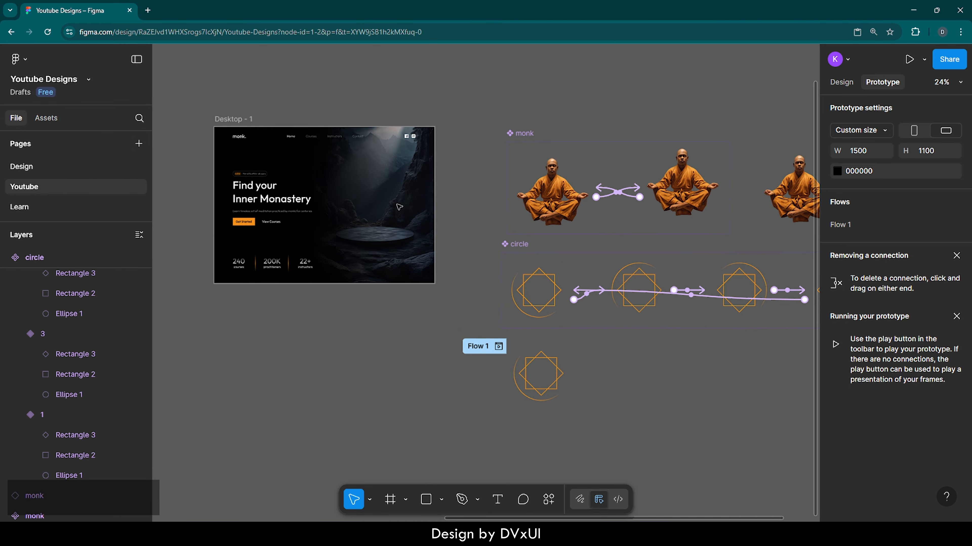
scroll(773, 179, right, 3)
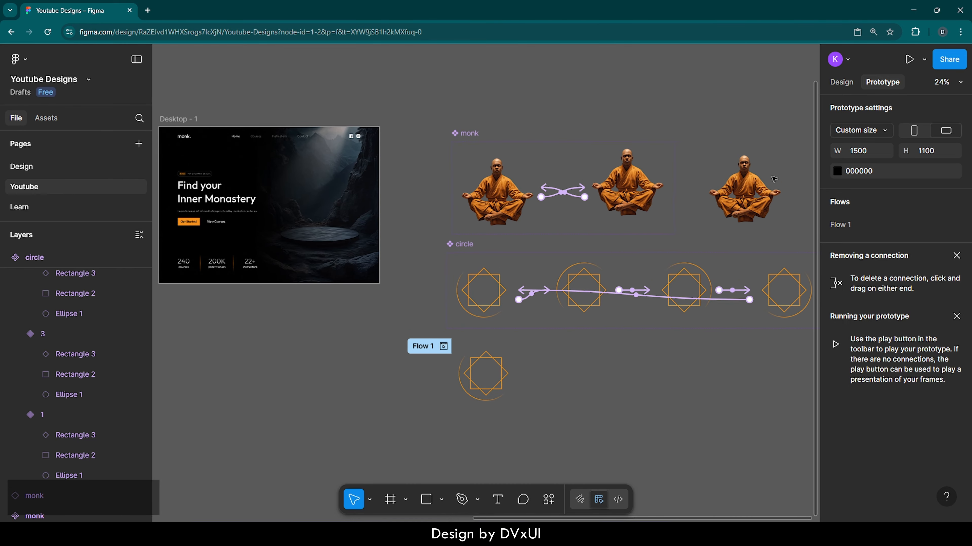
click(754, 165)
key(ctrl)
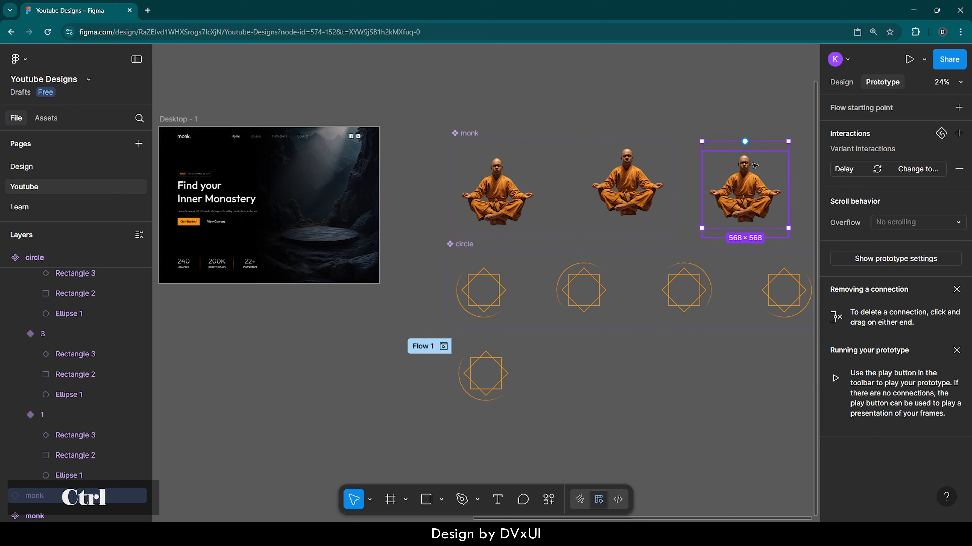
key(ctrl+c)
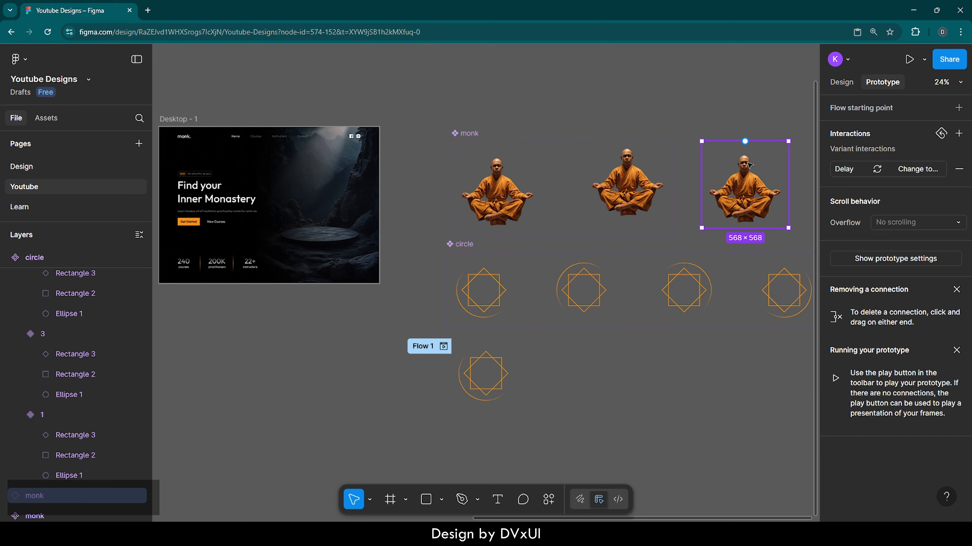
drag(746, 170, 326, 187)
scroll(377, 180, left, 5)
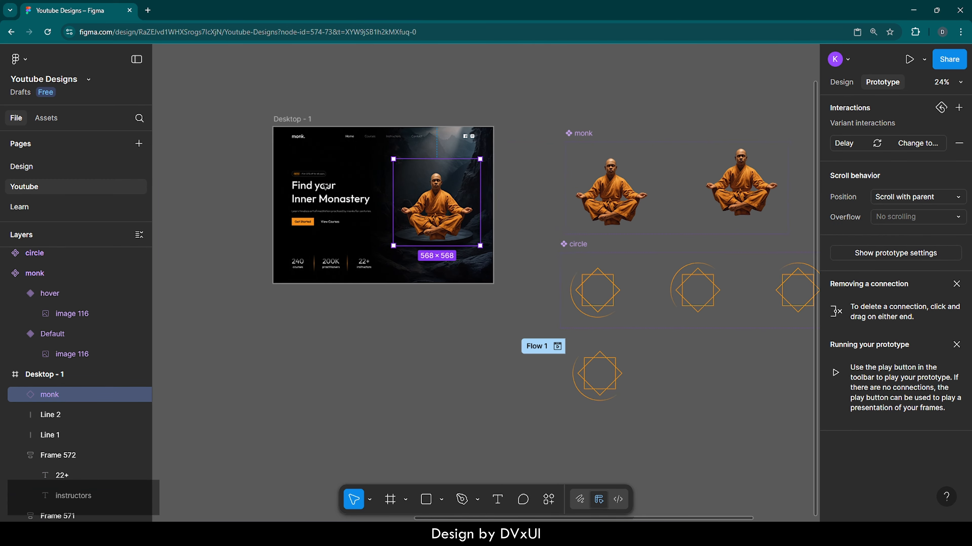
- Fine-tune the monk instance's position in the Desktop - 1 frame, shifting it slightly up and to the left above the stone platform
scroll(377, 179, left, 2)
scroll(376, 179, up, 2)
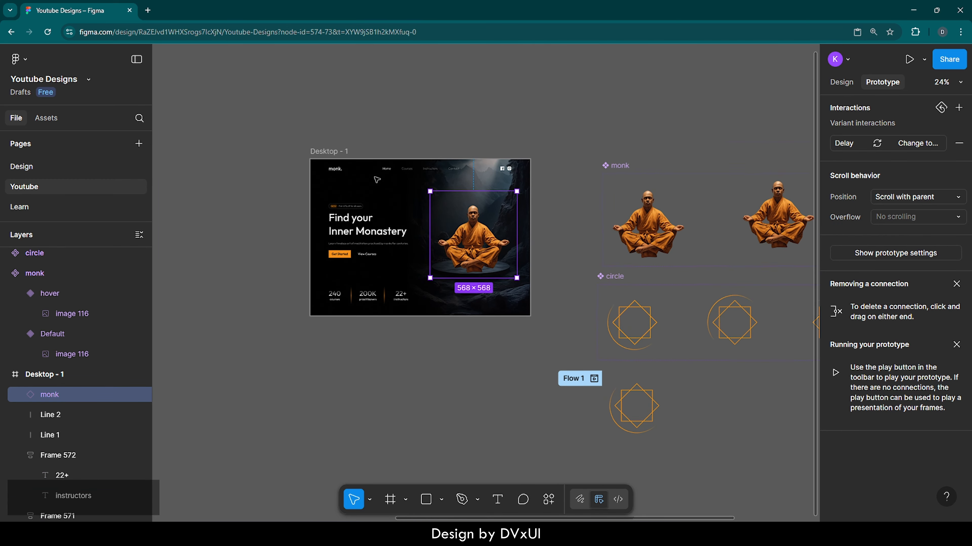
scroll(459, 251, up, 5)
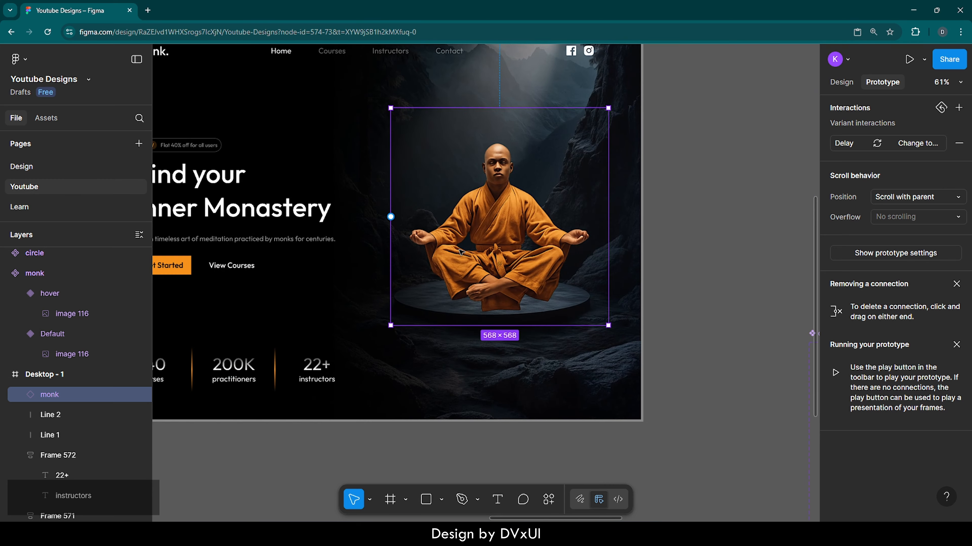
drag(500, 251, 500, 248)
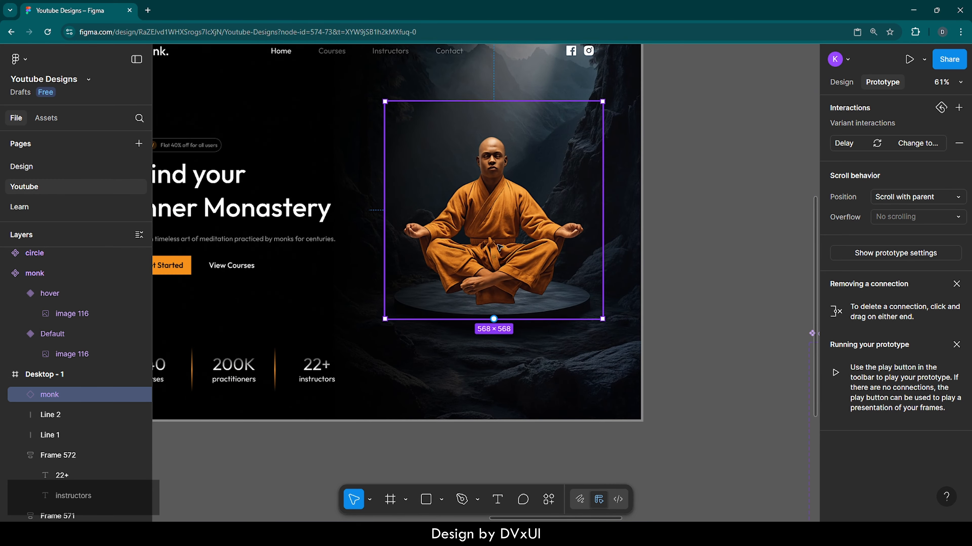
- Remove the Flow 1 starting point from the standalone circle instance below the circle component set
scroll(482, 251, down, 6)
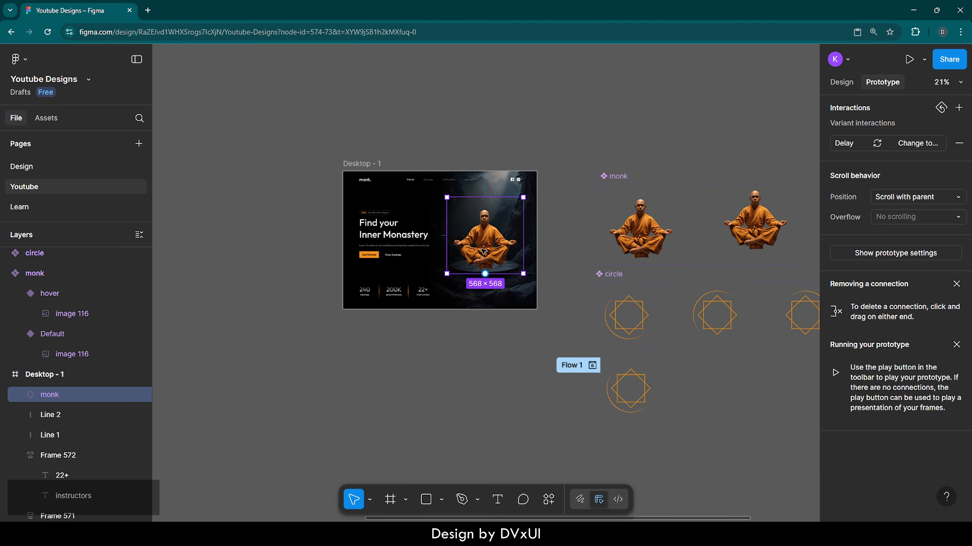
scroll(612, 367, right, 3)
click(556, 362)
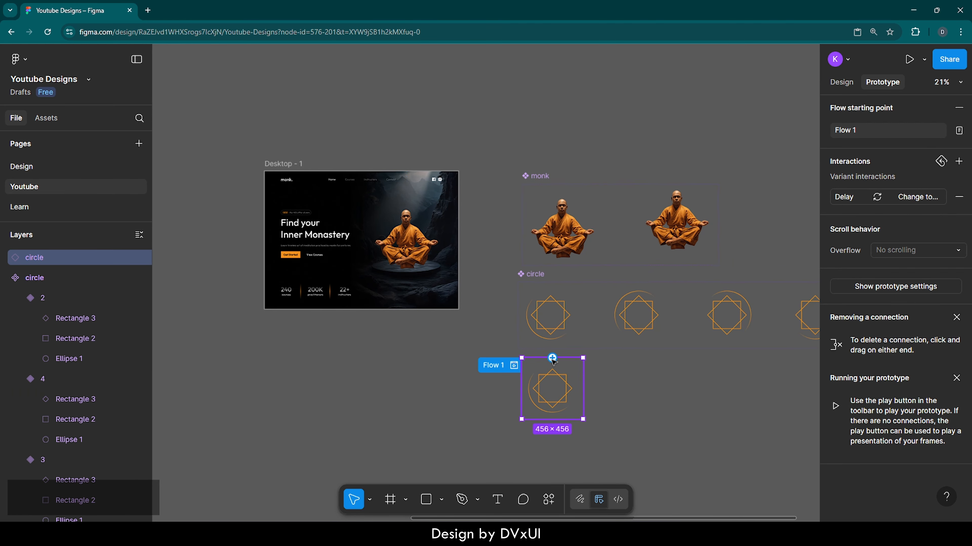
drag(494, 368, 394, 358)
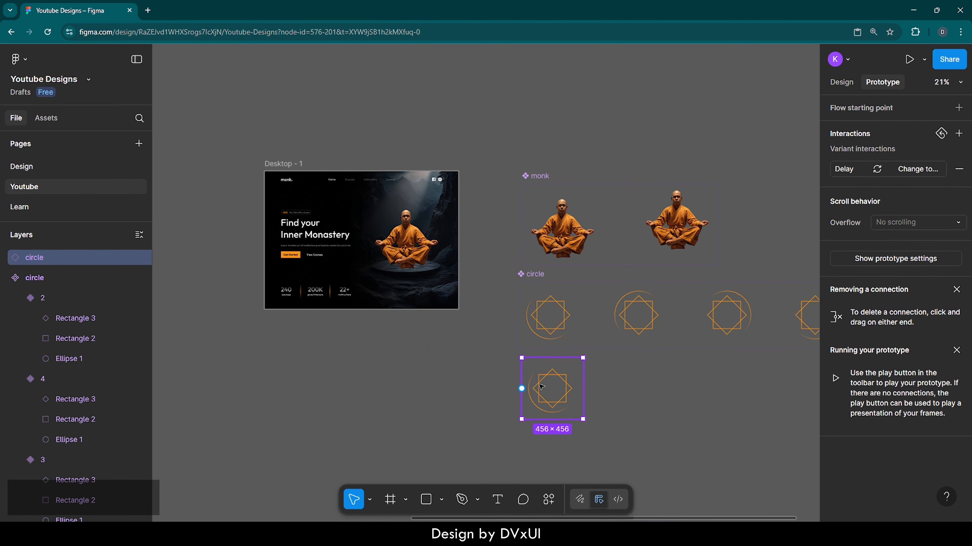
- Move the circle instance into the Desktop - 1 frame, centred around the monk's head
drag(562, 394, 410, 222)
scroll(409, 221, up, 3)
scroll(409, 221, up, 5)
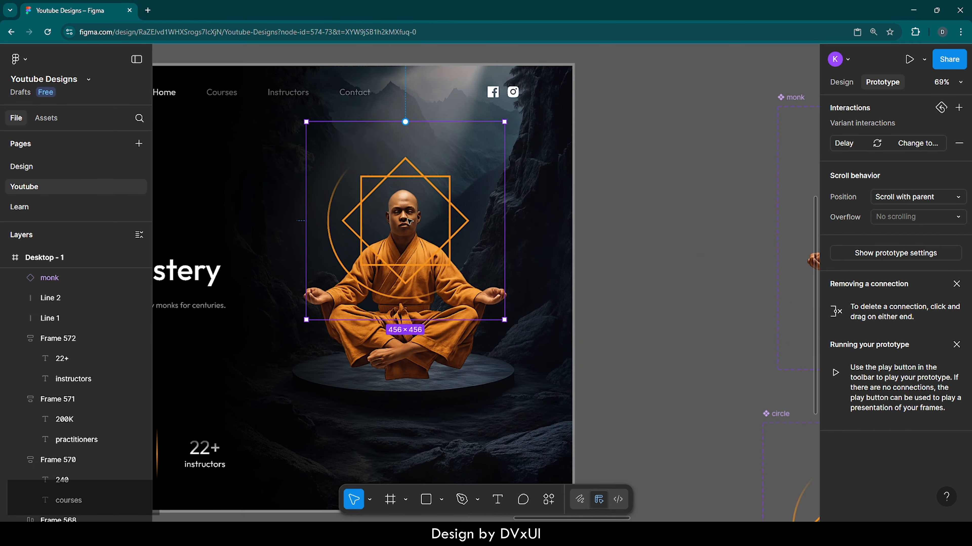
- Send the circle instance behind the monk, placing its layer directly above Rectangle 1 in the Desktop - 1 frame
right_click(408, 223)
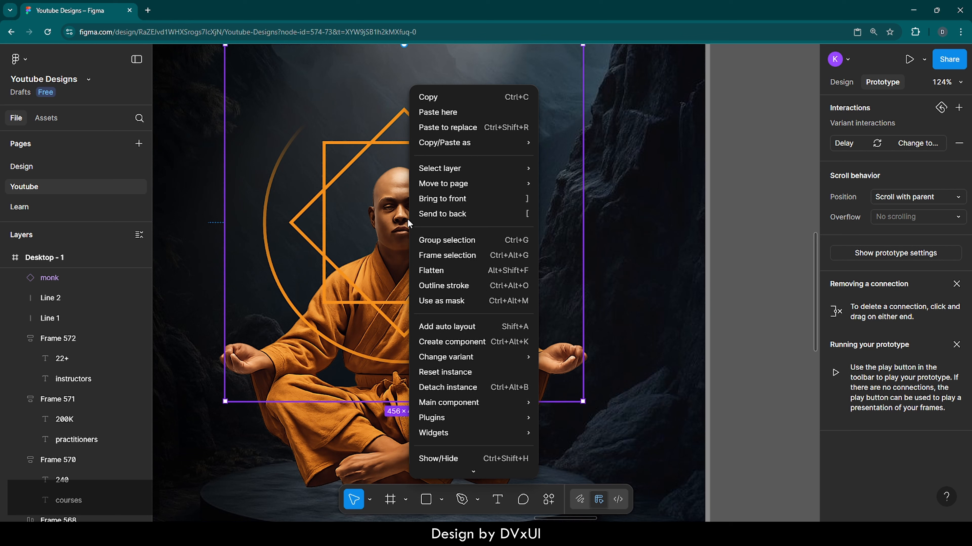
click(421, 218)
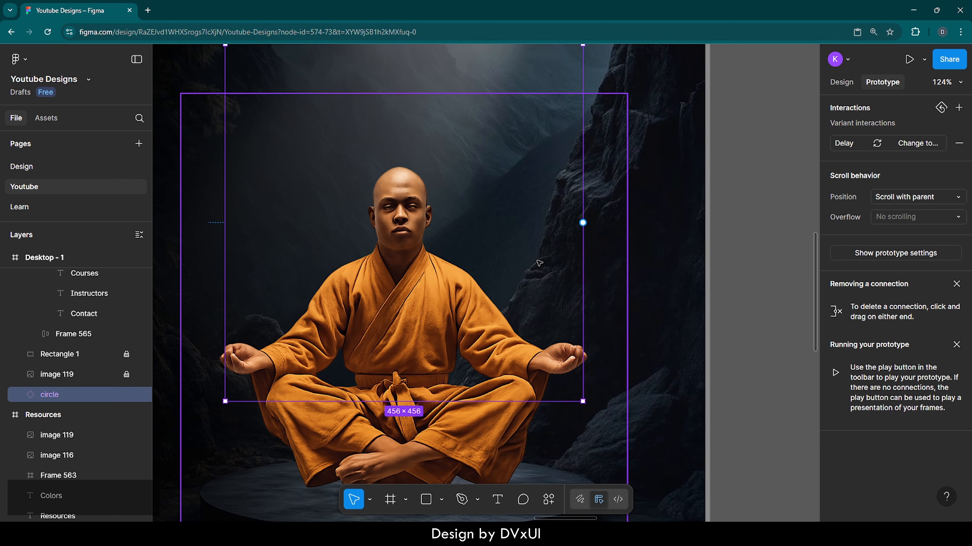
scroll(540, 263, down, 4)
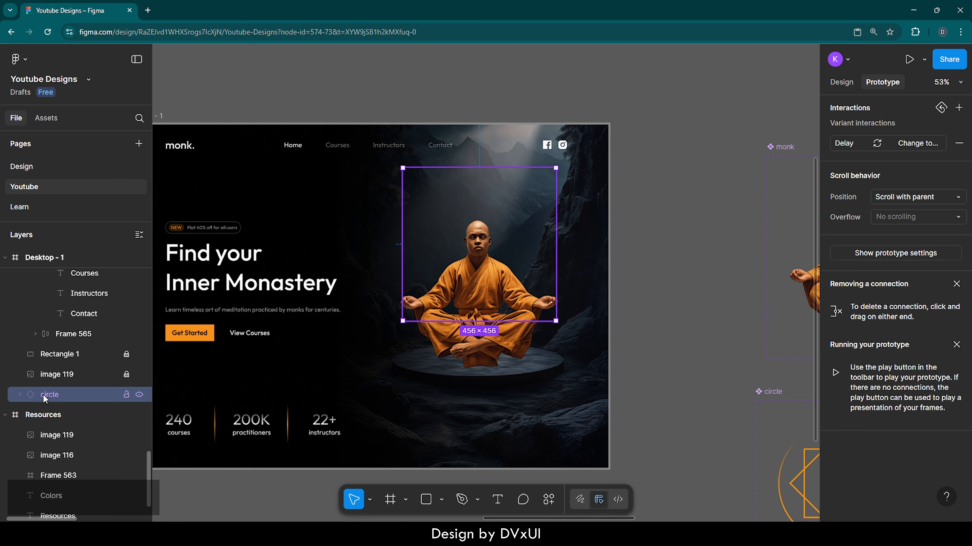
drag(43, 394, 44, 352)
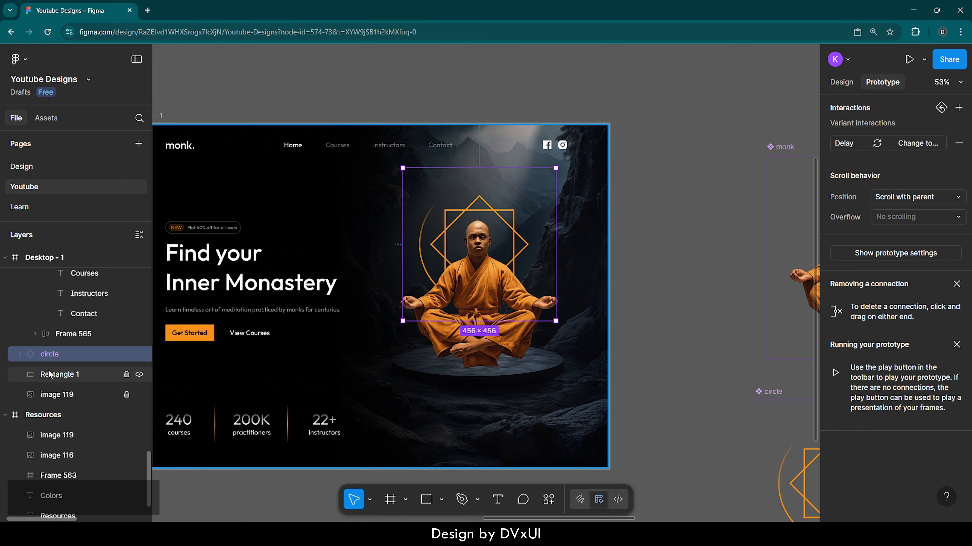
scroll(579, 319, left, 2)
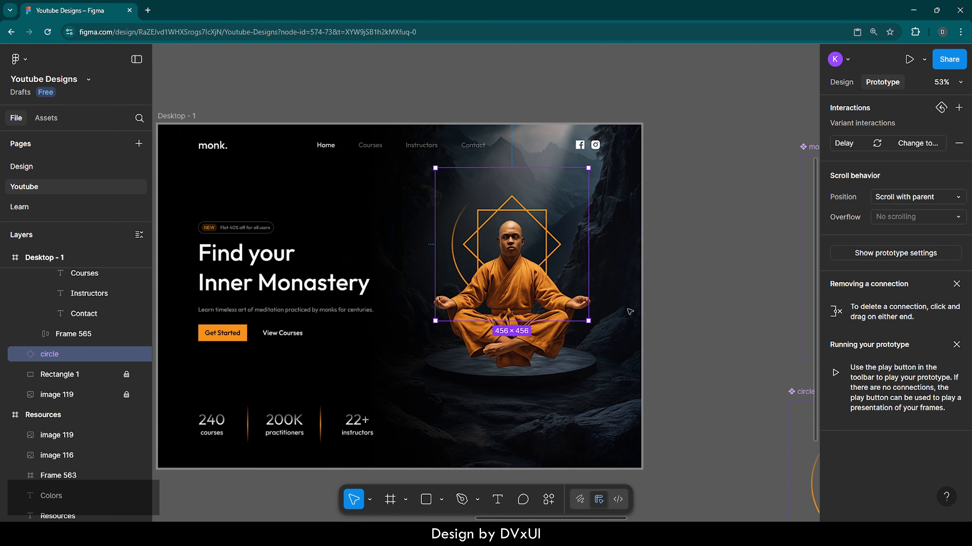
- Select the monk and circle instances together and inspect their design properties
click(682, 327)
scroll(650, 306, left, 3)
click(565, 225)
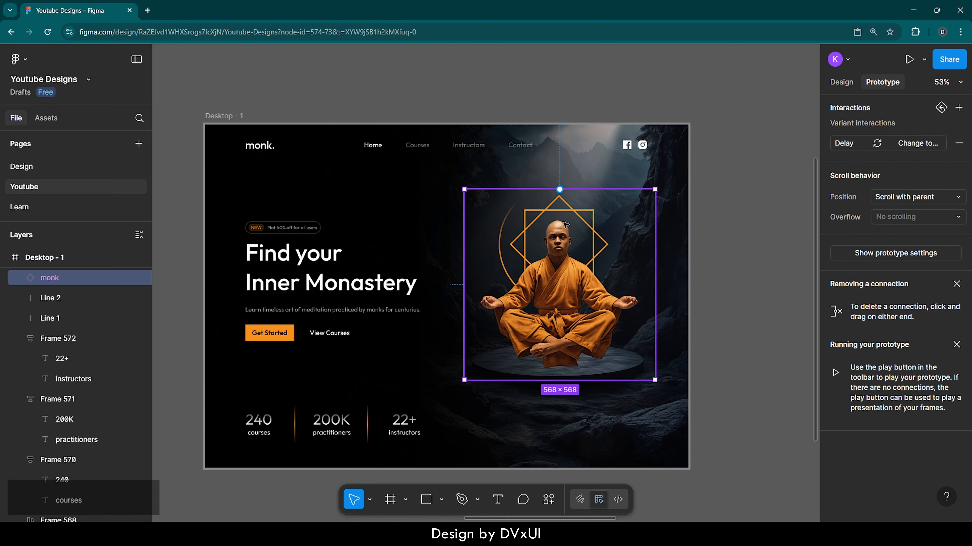
shift+click(565, 180)
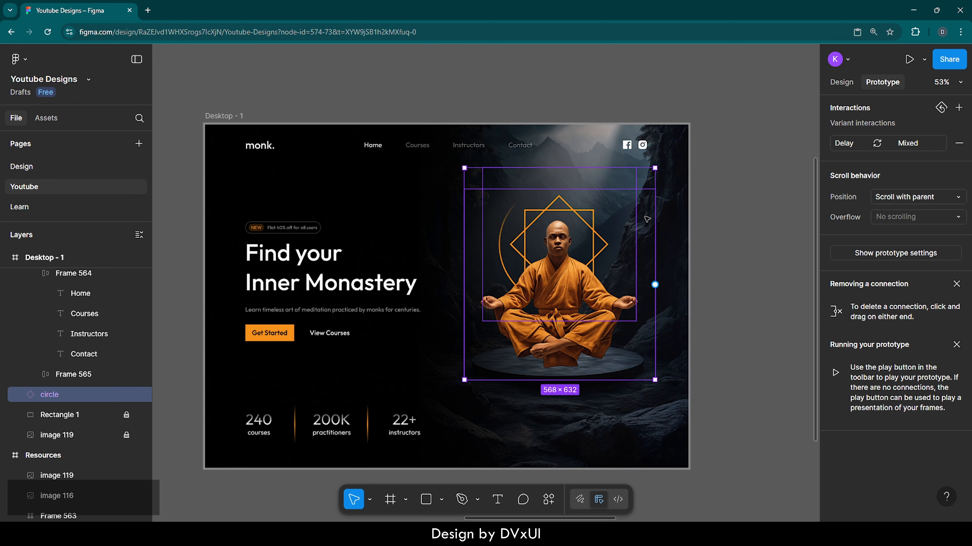
click(845, 82)
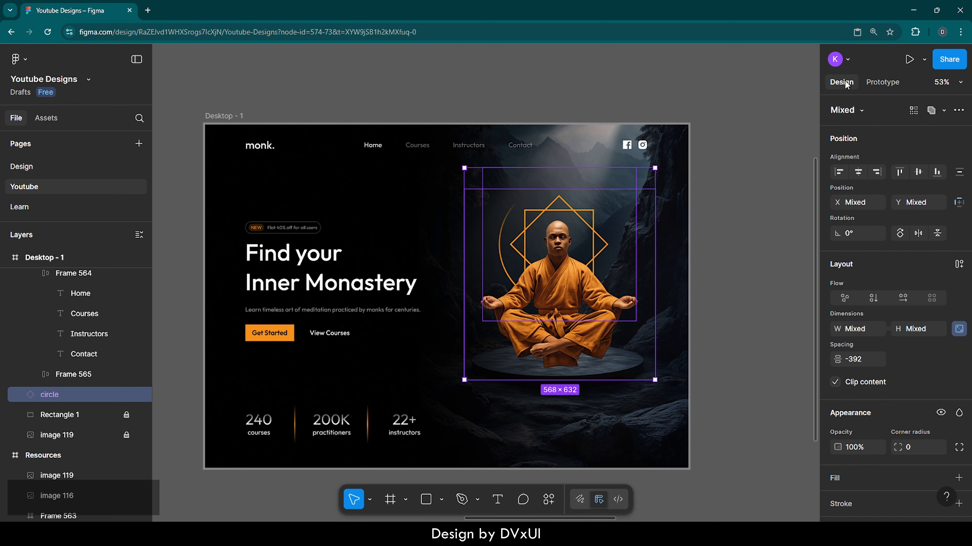
click(710, 294)
scroll(710, 294, left, 1)
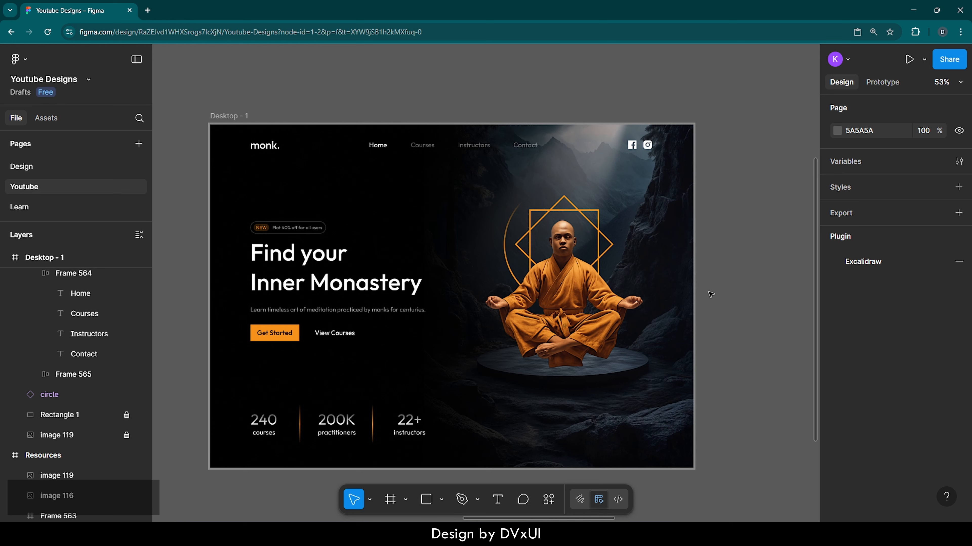
- Add an ellipse over the lower part of the hero image, lock its proportions and size it to 290 × 290
key(o)
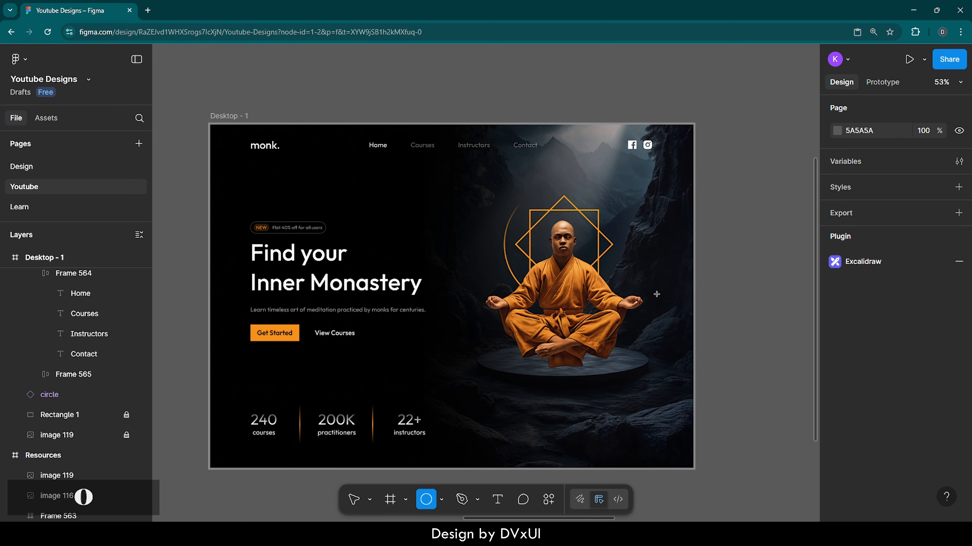
click(547, 405)
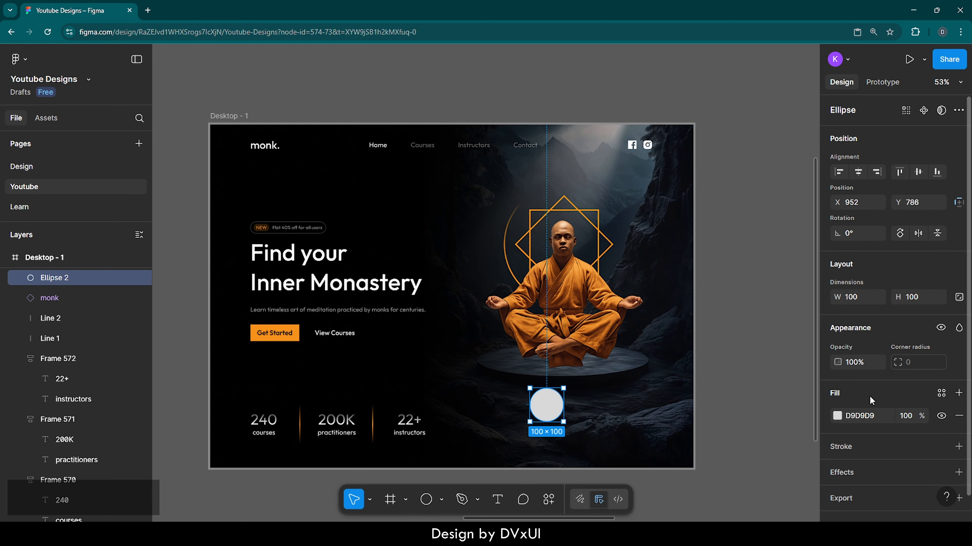
click(959, 298)
click(917, 297)
text(290)
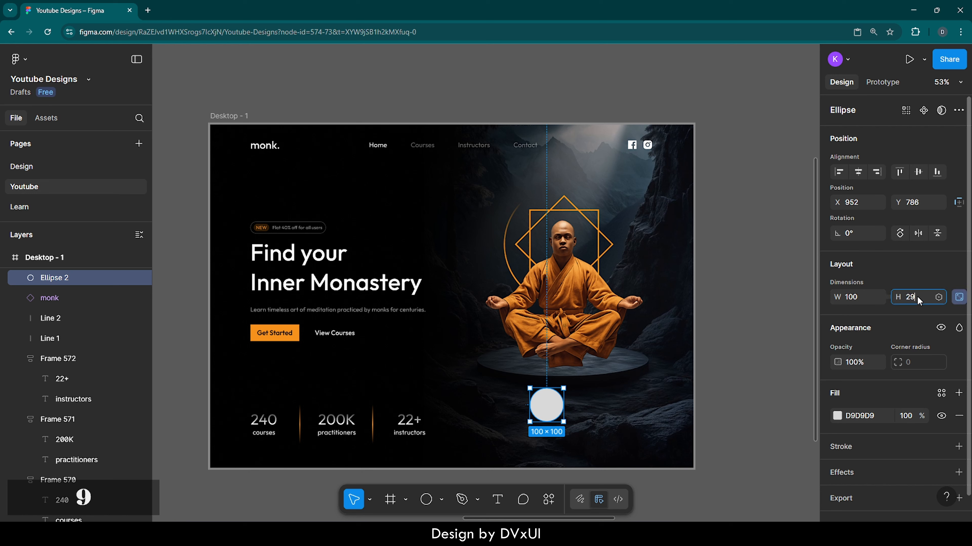
key(Return)
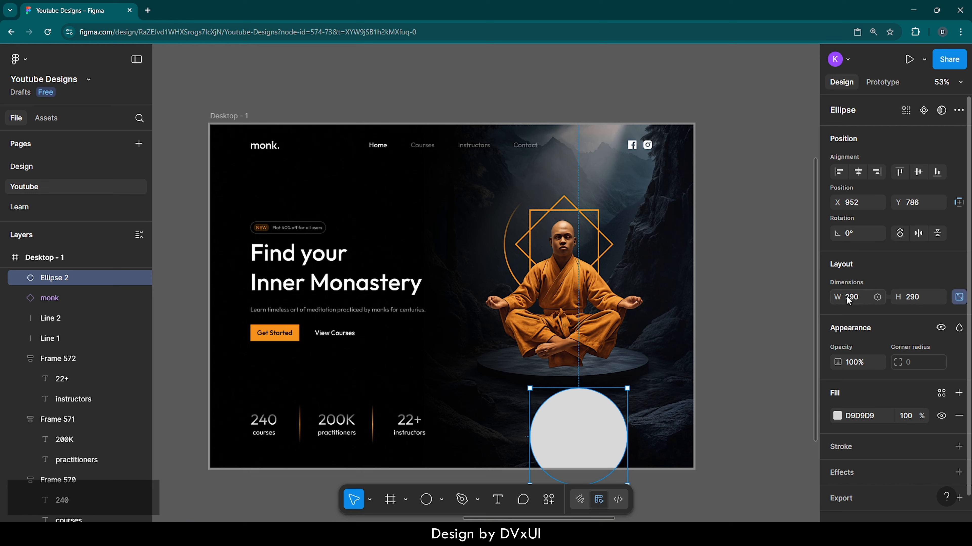
drag(564, 424, 562, 383)
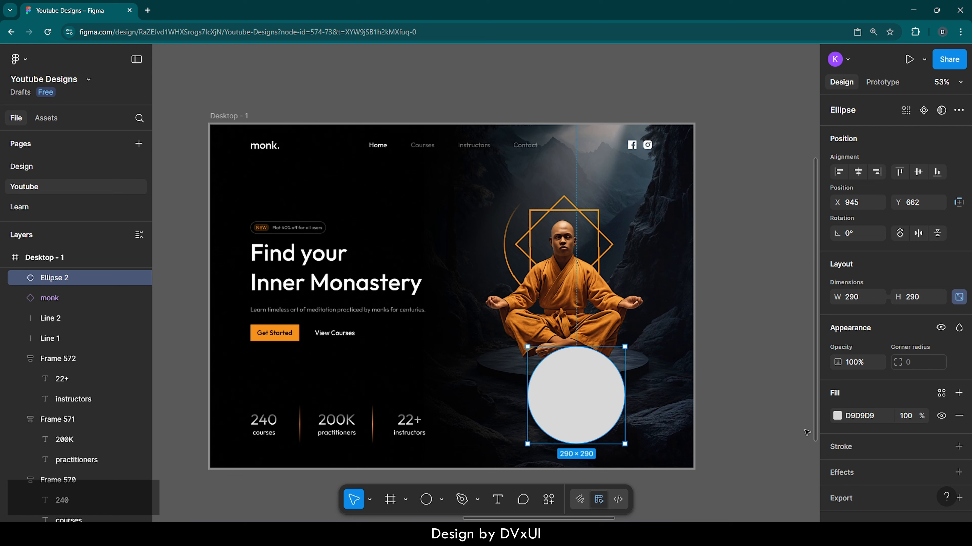
- Fill the ellipse with orange F6911A at 70% opacity and add a drop shadow effect to it
click(837, 416)
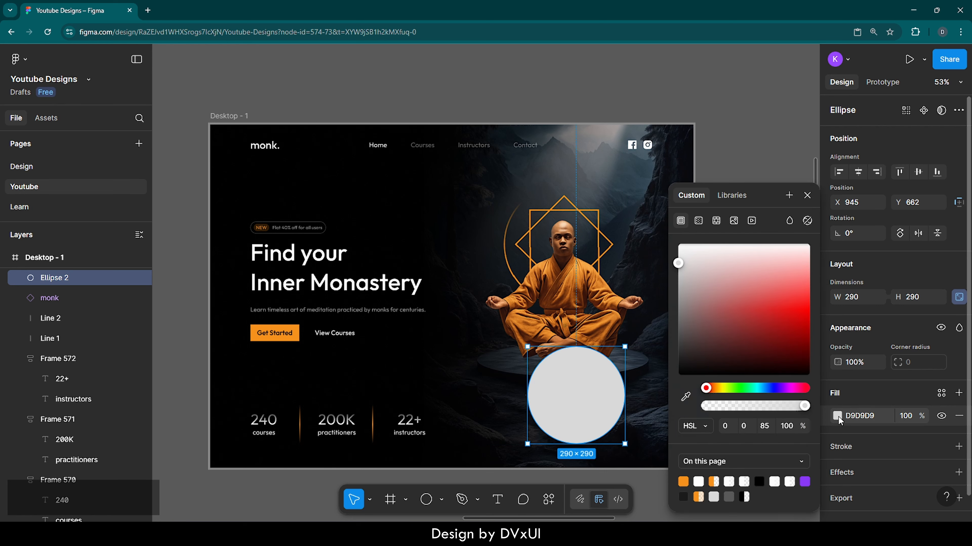
click(684, 480)
click(905, 417)
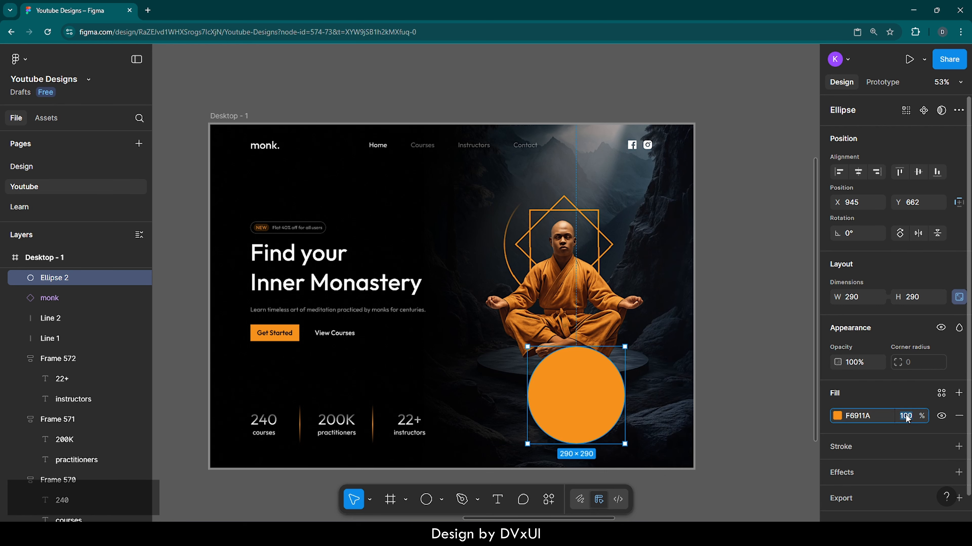
text(70)
key(Return)
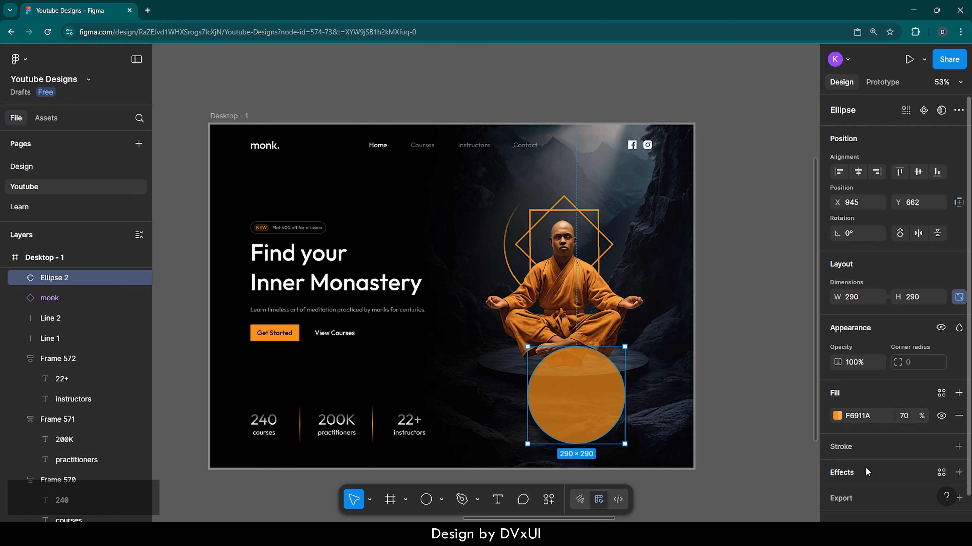
scroll(846, 472, down, 1)
click(846, 455)
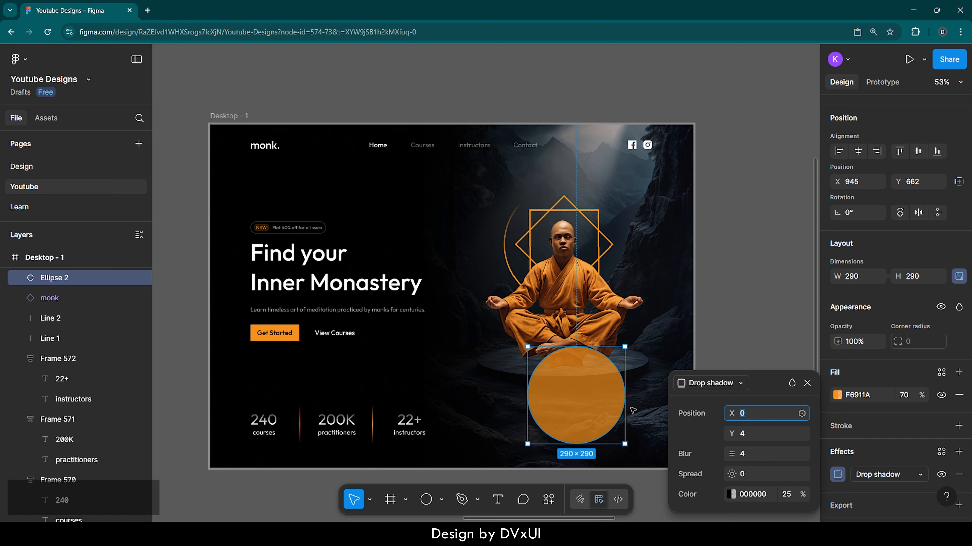
- Move the ellipse over the monk's head and reorder it behind the monk, directly above the circle layer
drag(592, 404, 579, 253)
right_click(579, 253)
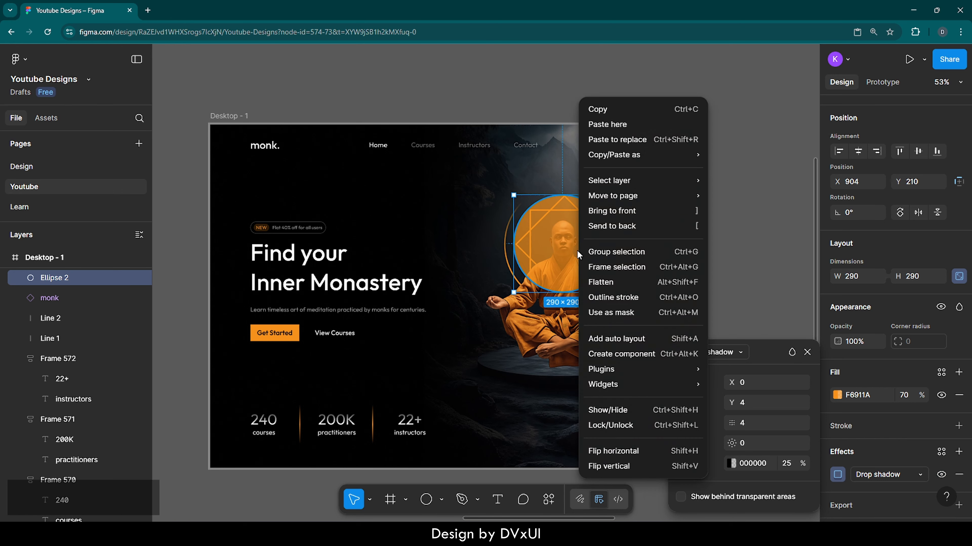
click(616, 226)
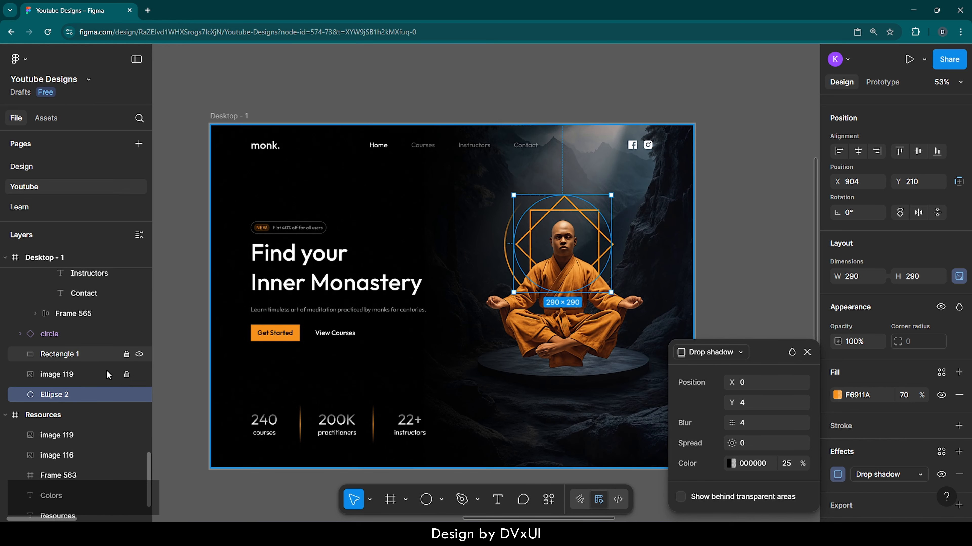
click(53, 398)
drag(53, 398, 59, 349)
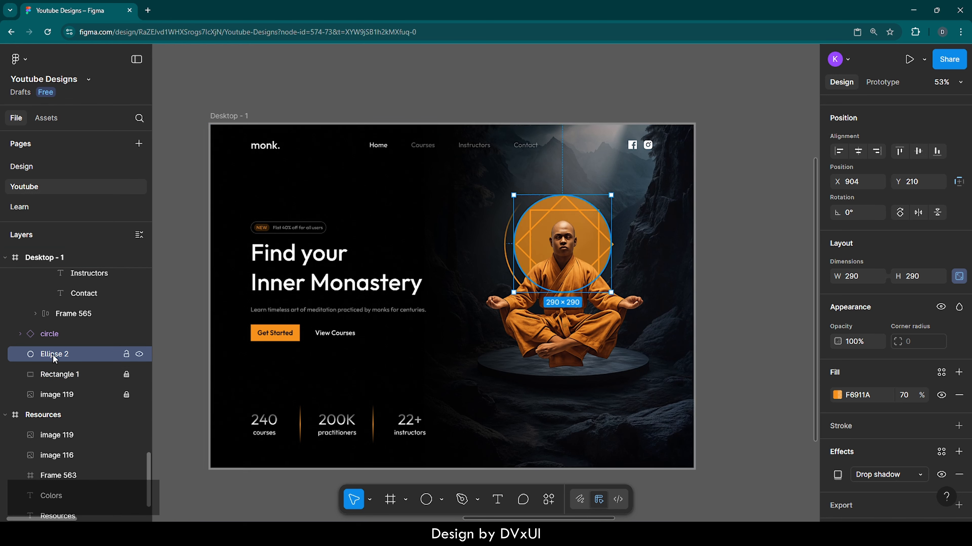
drag(54, 358, 54, 330)
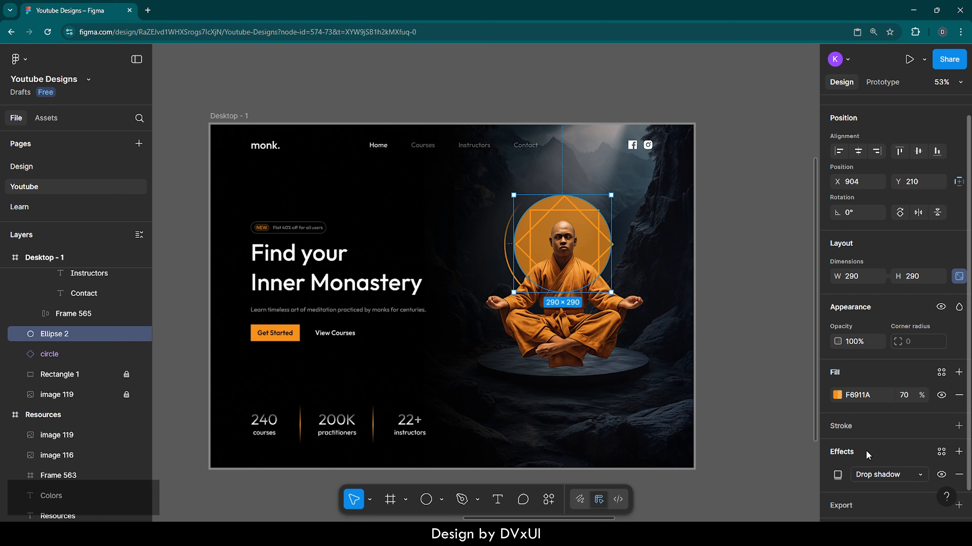
- Change the ellipse's effect to a uniform layer blur with a blur value of 410
scroll(869, 456, down, 1)
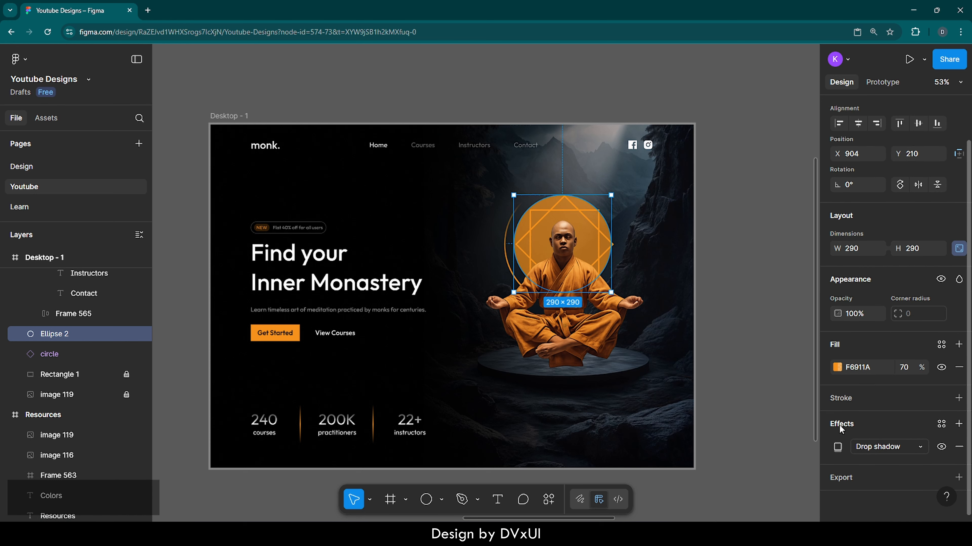
click(872, 447)
click(879, 444)
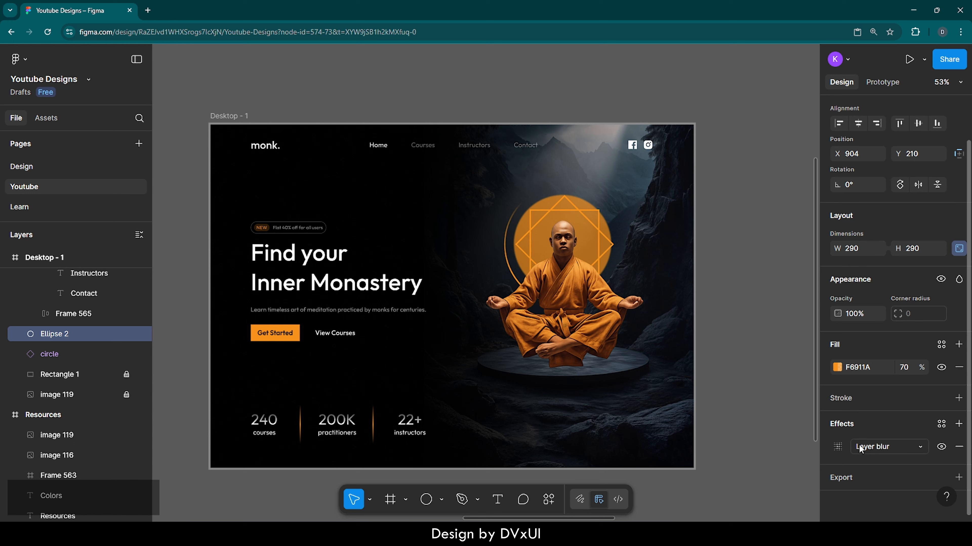
click(837, 447)
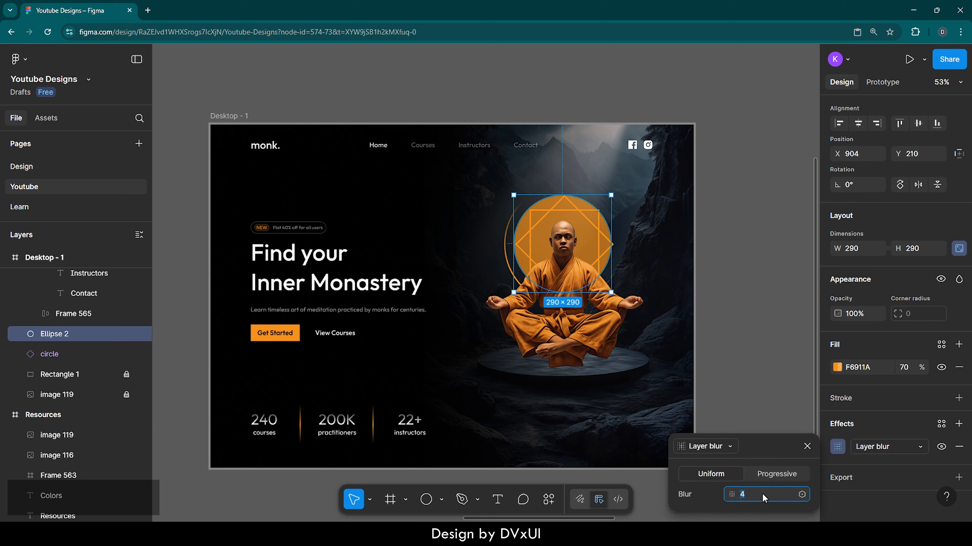
text(410)
key(Return)
click(731, 363)
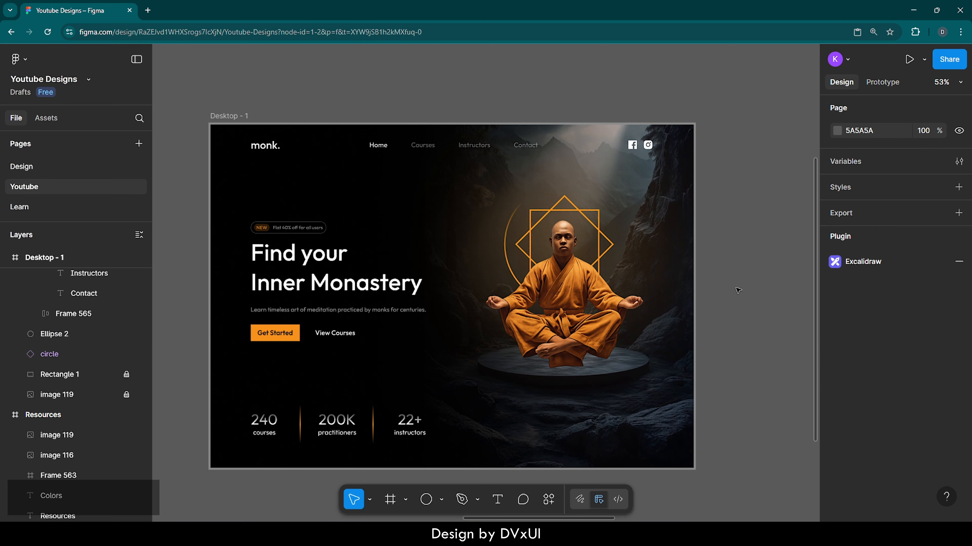
- Nudge the monk instance down in the Desktop - 1 frame to a Y position of 200
click(564, 281)
key(Down)
key(Down)
key(Down)
key(Down)
key(Down)
key(Down)
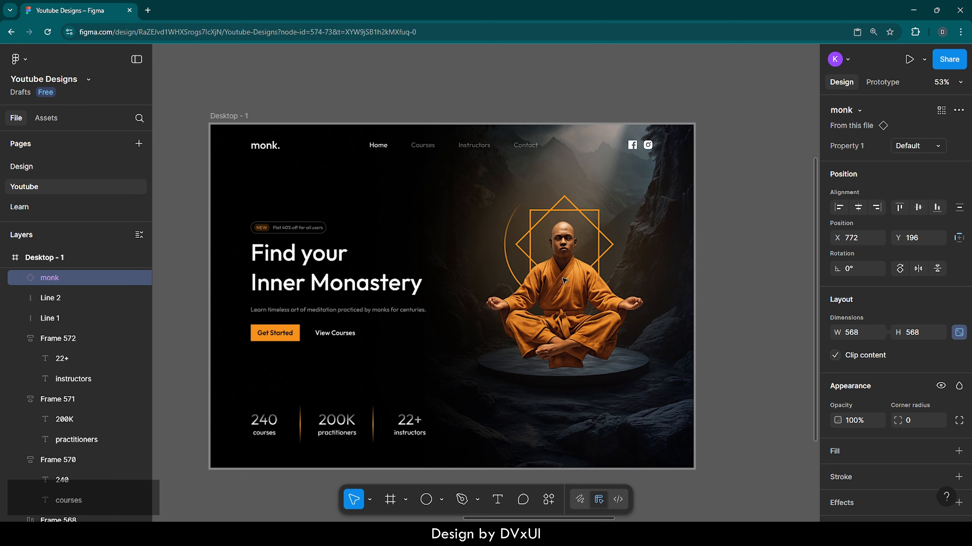
key(Up)
key(Down)
key(Down)
key(Down)
key(Down)
key(Down)
key(Down)
key(Down)
key(Down)
key(Down)
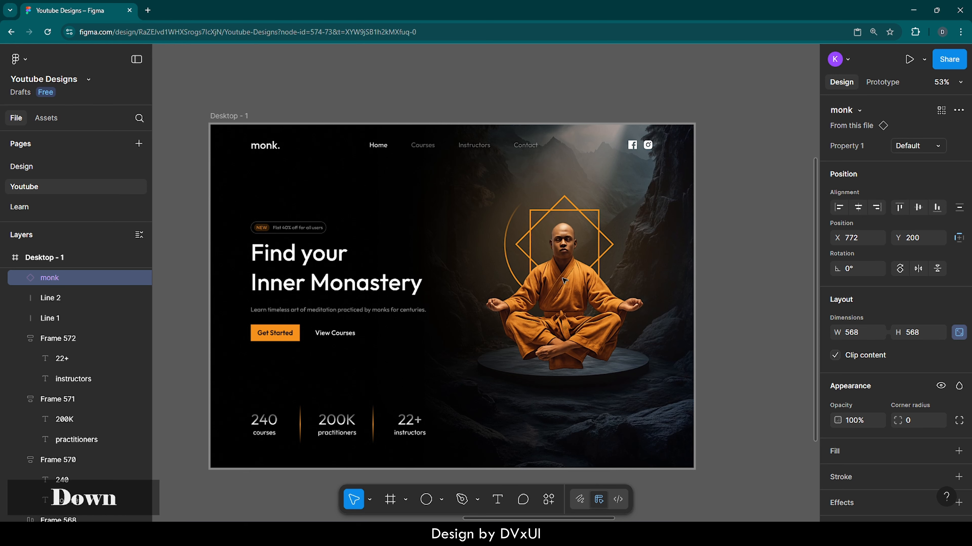
- Nudge the monk instance to X 774, Y 217 so the monk sits lower on the stone platform
key(Down)
key(Down)
key(Down)
key(Down)
key(Down)
key(Down)
key(Down)
key(Down)
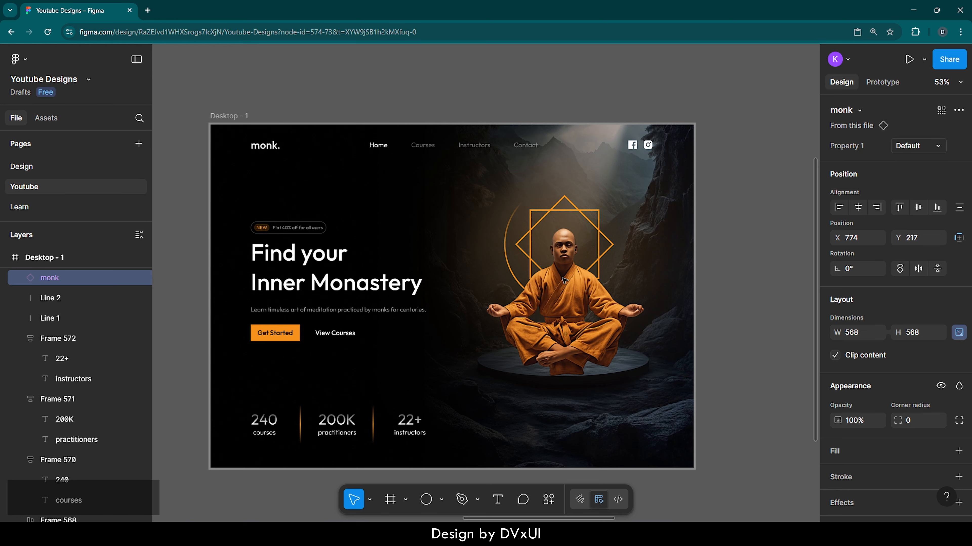
click(722, 303)
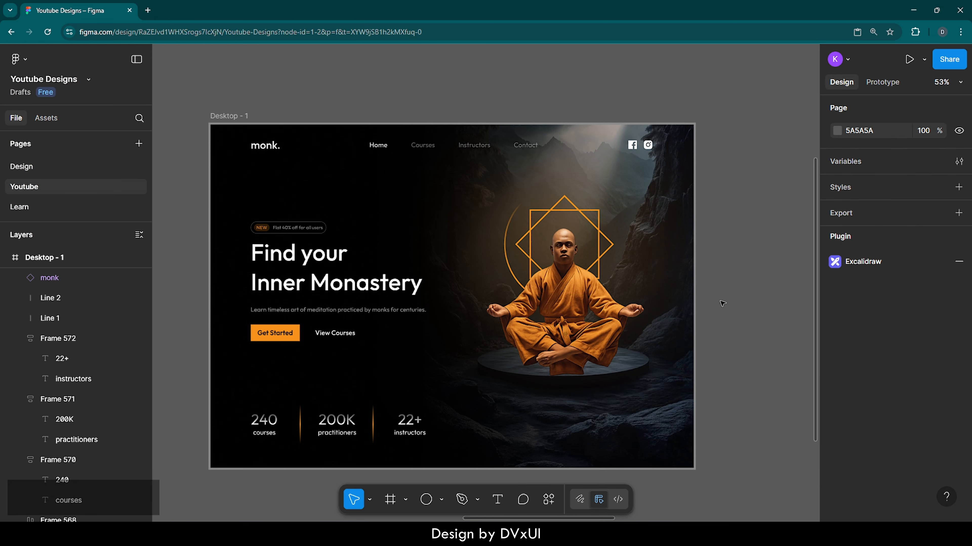
- Preview the Desktop - 1 frame as a prototype, restart the presentation, and advance to the landing page to watch its animation
scroll(722, 303, left, 1)
scroll(722, 303, down, 1)
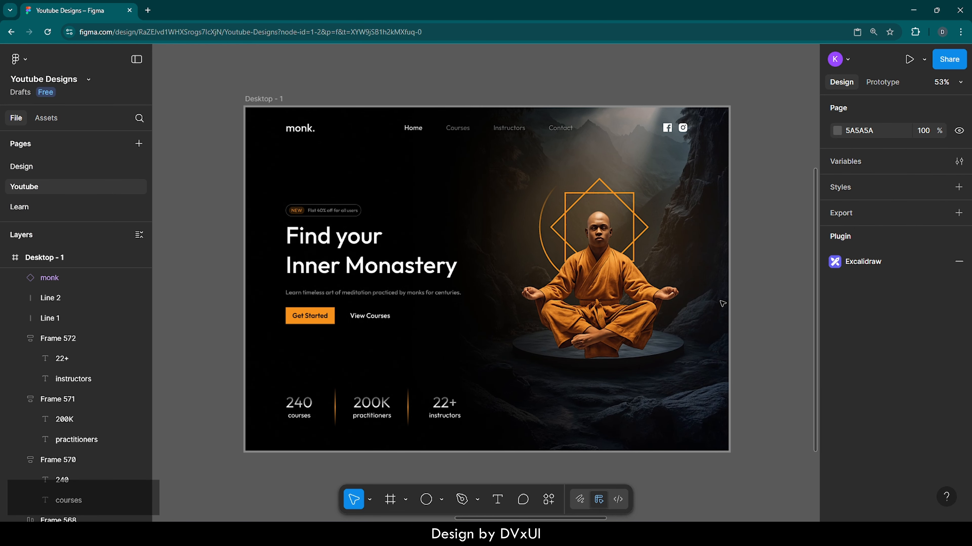
click(252, 100)
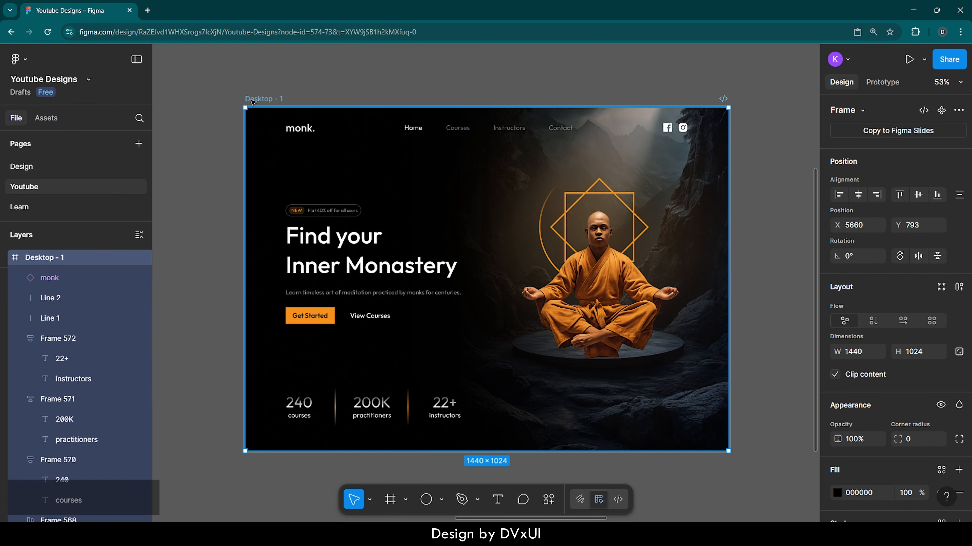
click(907, 58)
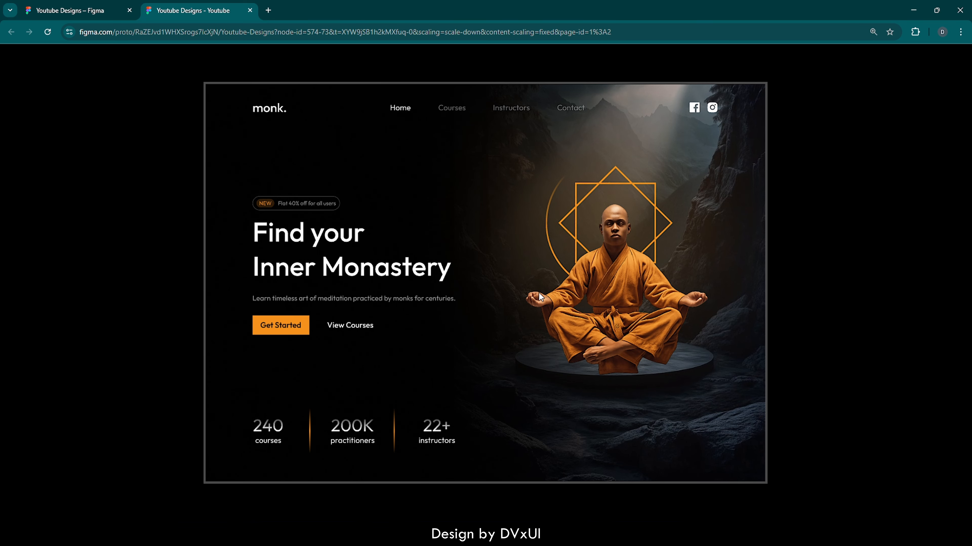
key(r)
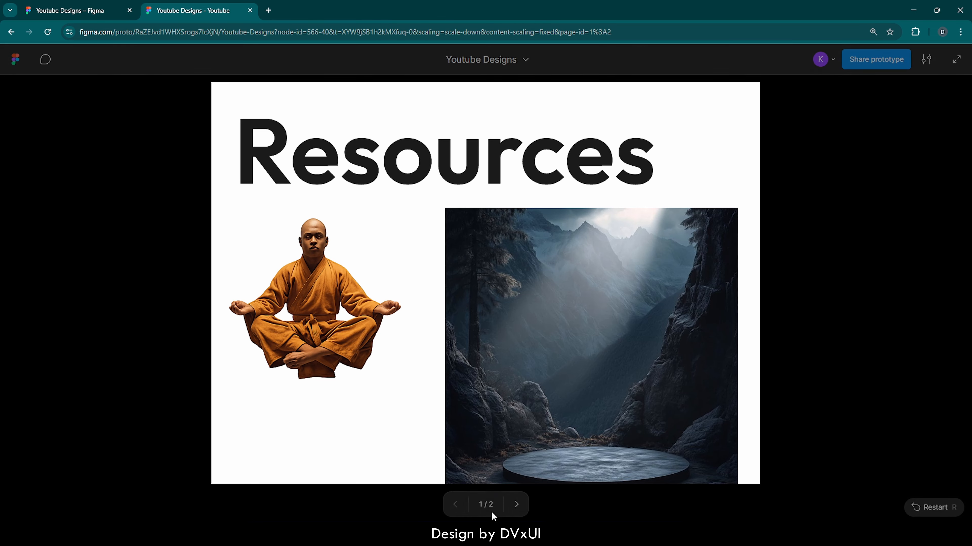
click(515, 504)
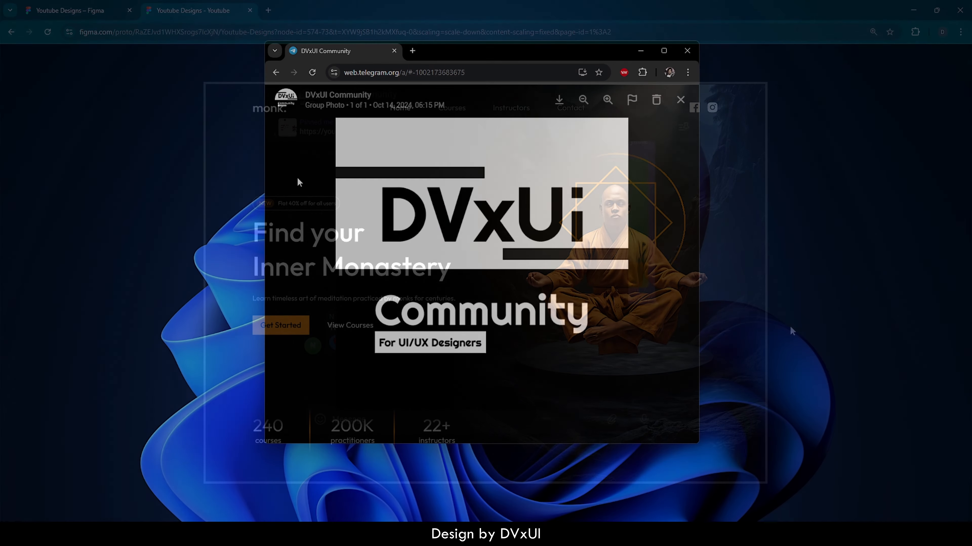
scroll(362, 186, up, 10)
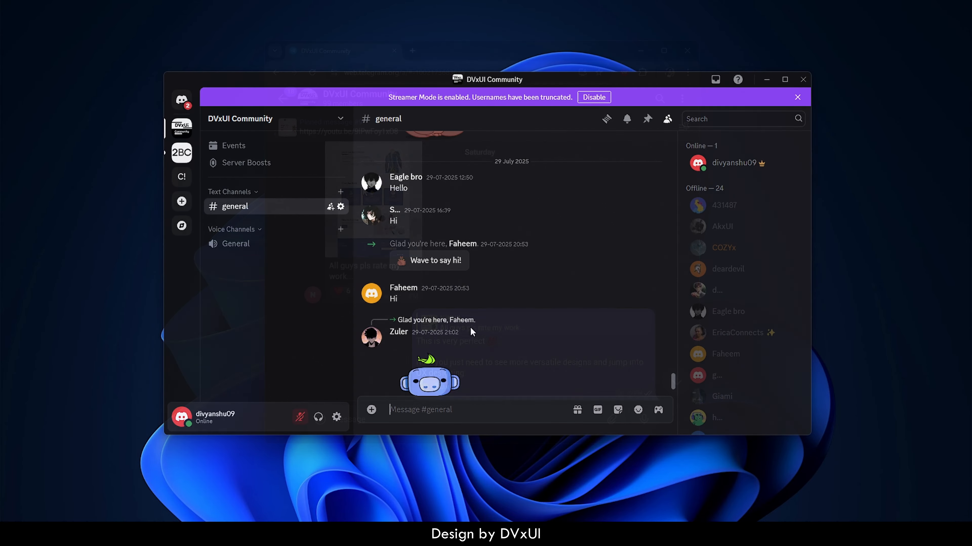
scroll(470, 326, up, 10)
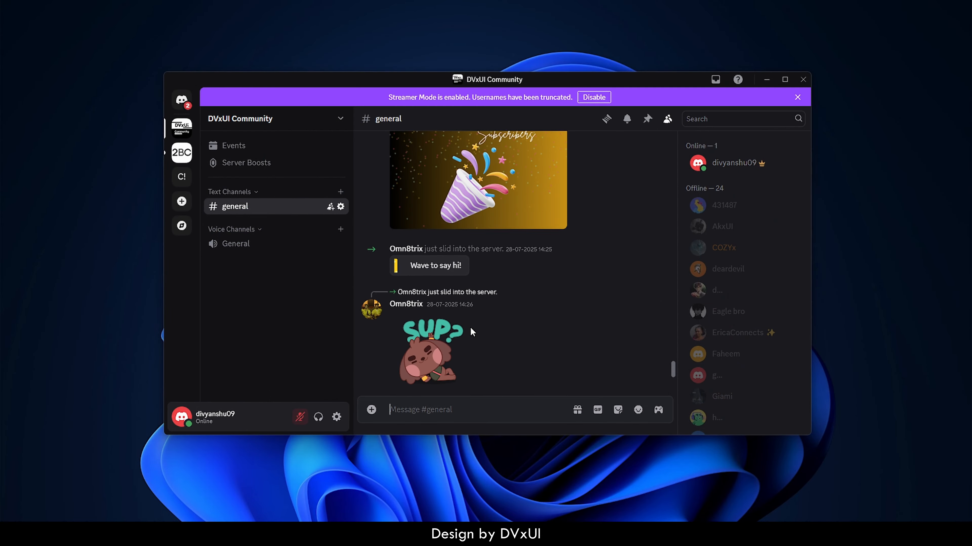
scroll(471, 325, up, 10)
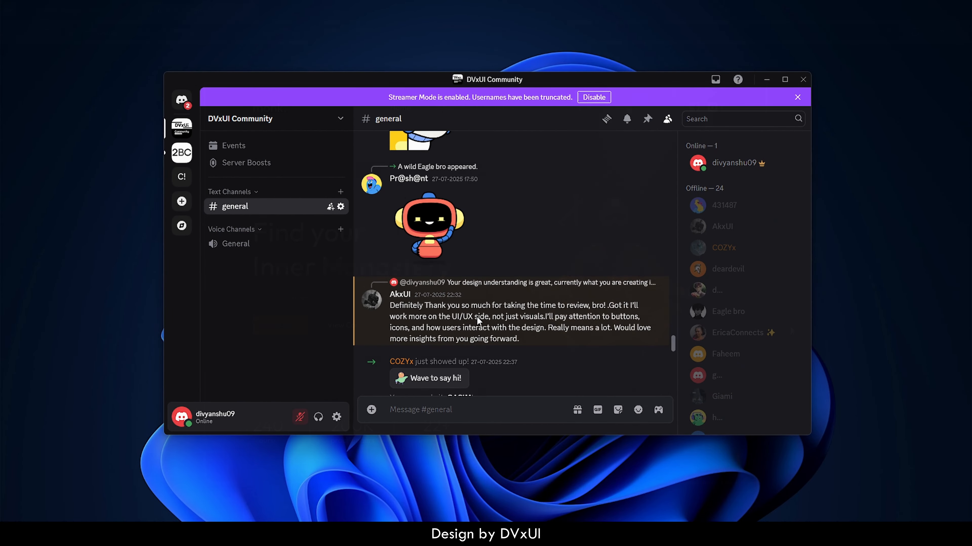